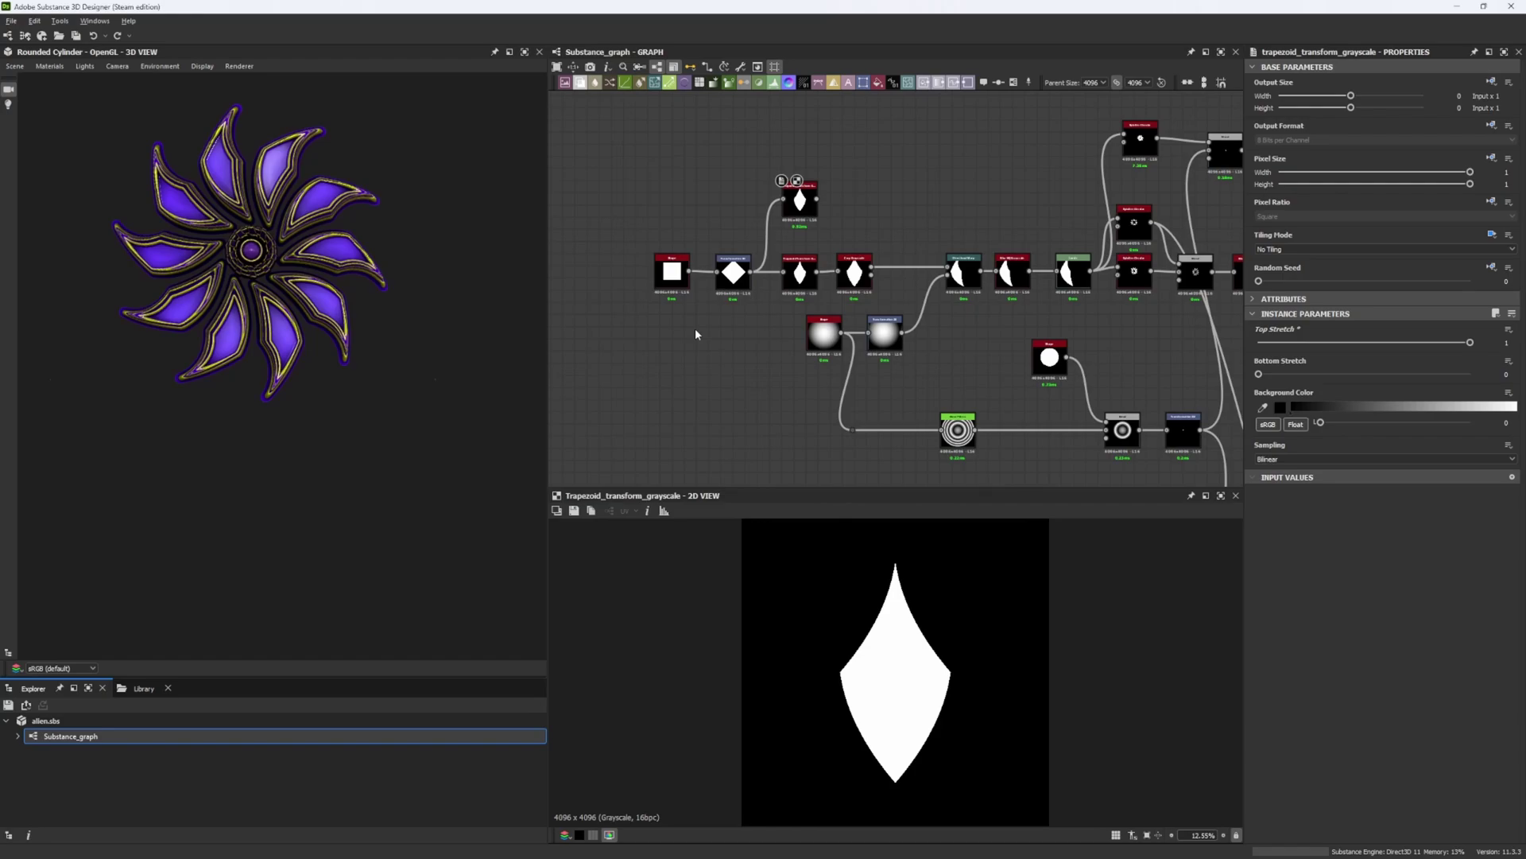
Examine the petal ornament on the 3D cylinder, close up and at different distances, with changed lighting.
mouse_move(267, 279)
mouse_down()
mouse_move(293, 291)
mouse_move(272, 262)
mouse_up()
right_drag(272, 263, 288, 322)
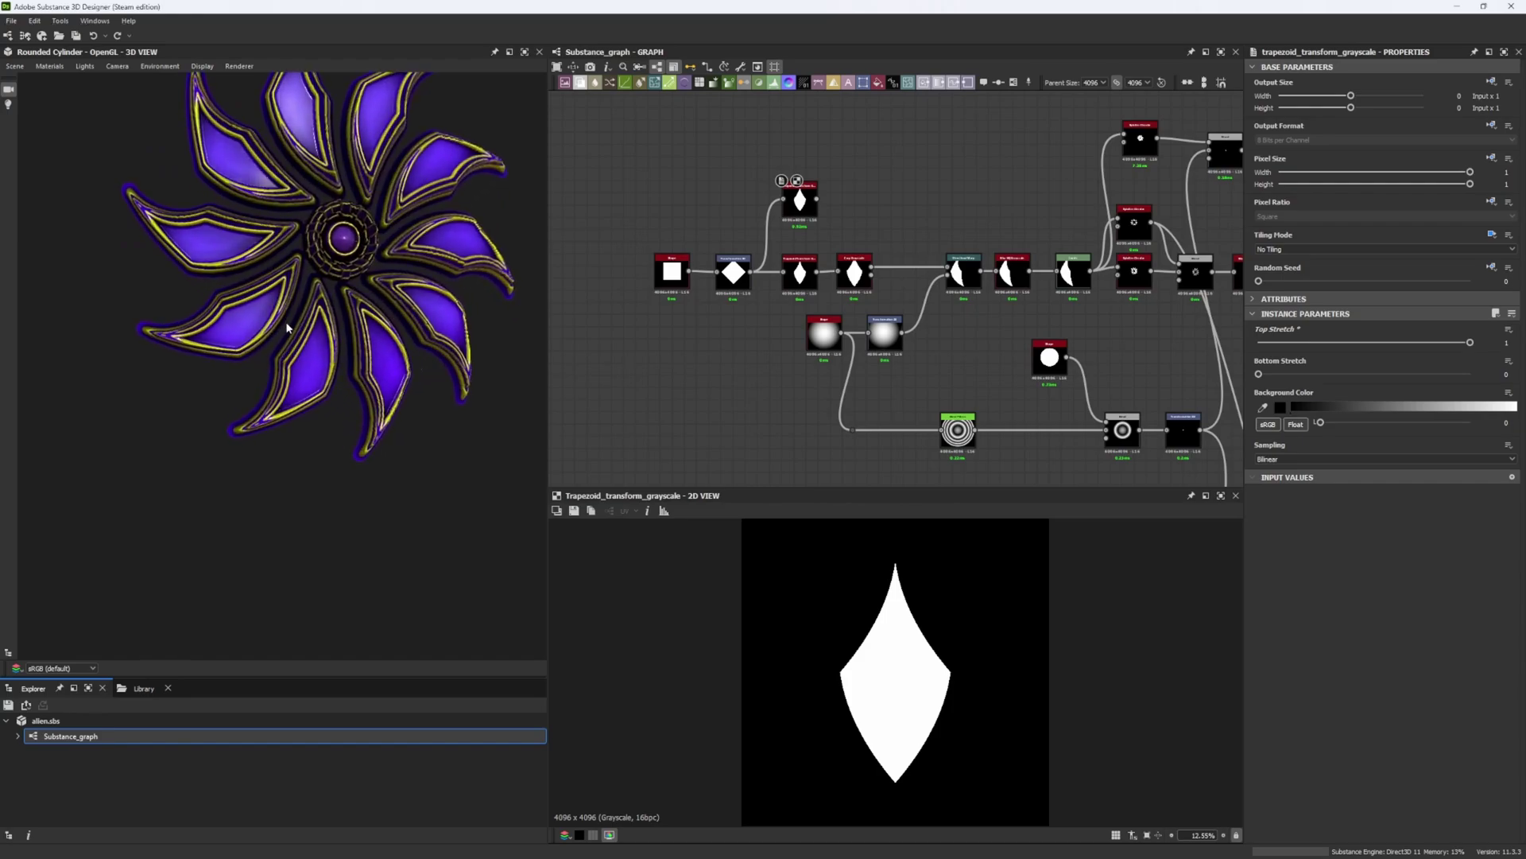
drag(288, 322, 290, 321)
right_drag(289, 321, 213, 190)
middle_drag(260, 227, 204, 219)
right_drag(204, 219, 208, 278)
middle_drag(201, 259, 259, 313)
right_drag(259, 317, 307, 389)
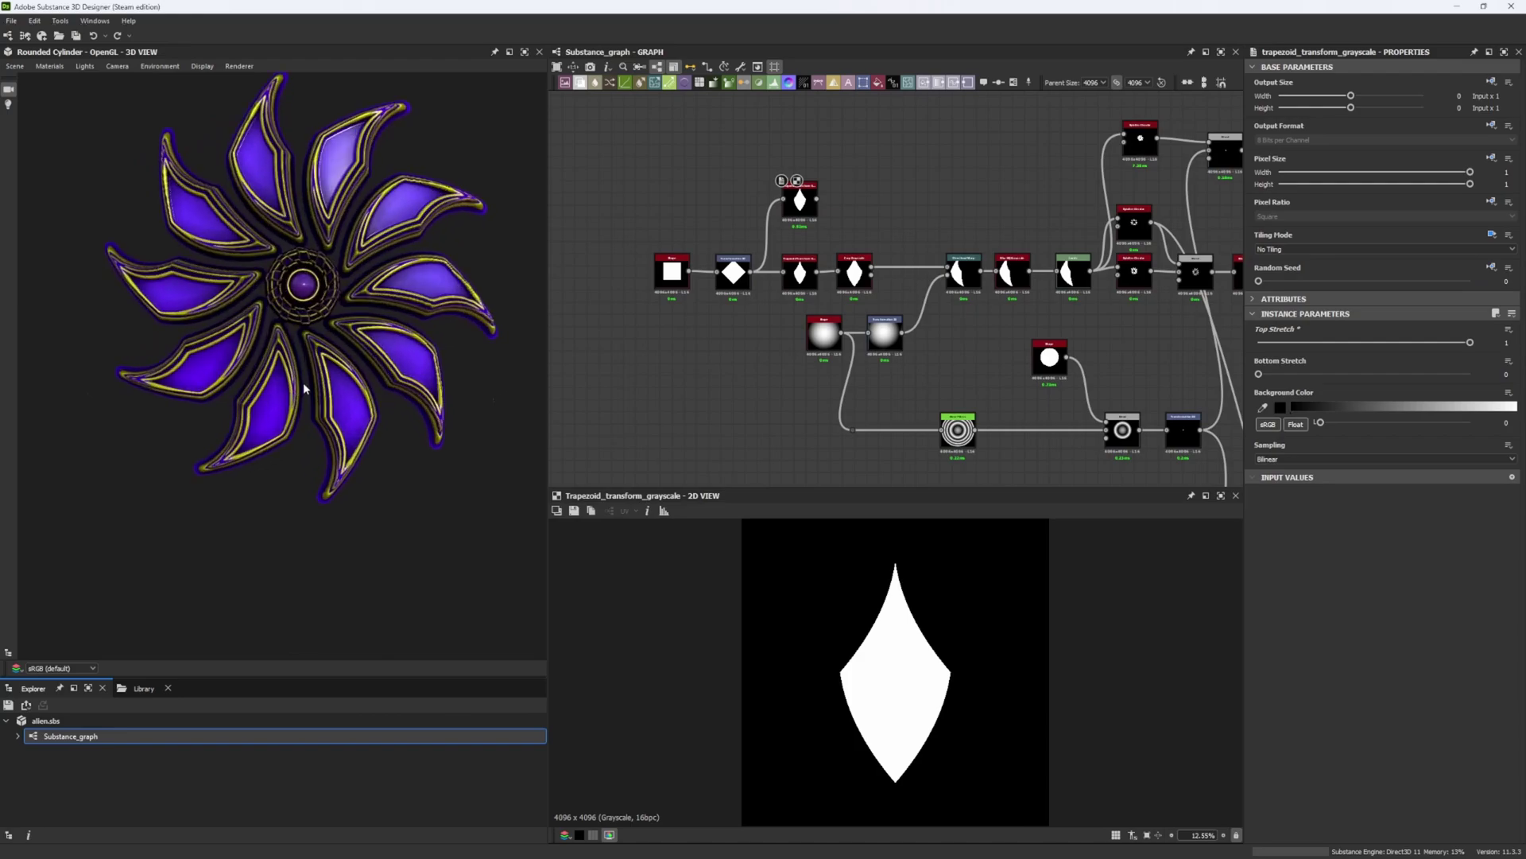
mouse_move(307, 389)
mouse_down()
mouse_move(277, 375)
mouse_move(300, 388)
mouse_move(278, 389)
mouse_up()
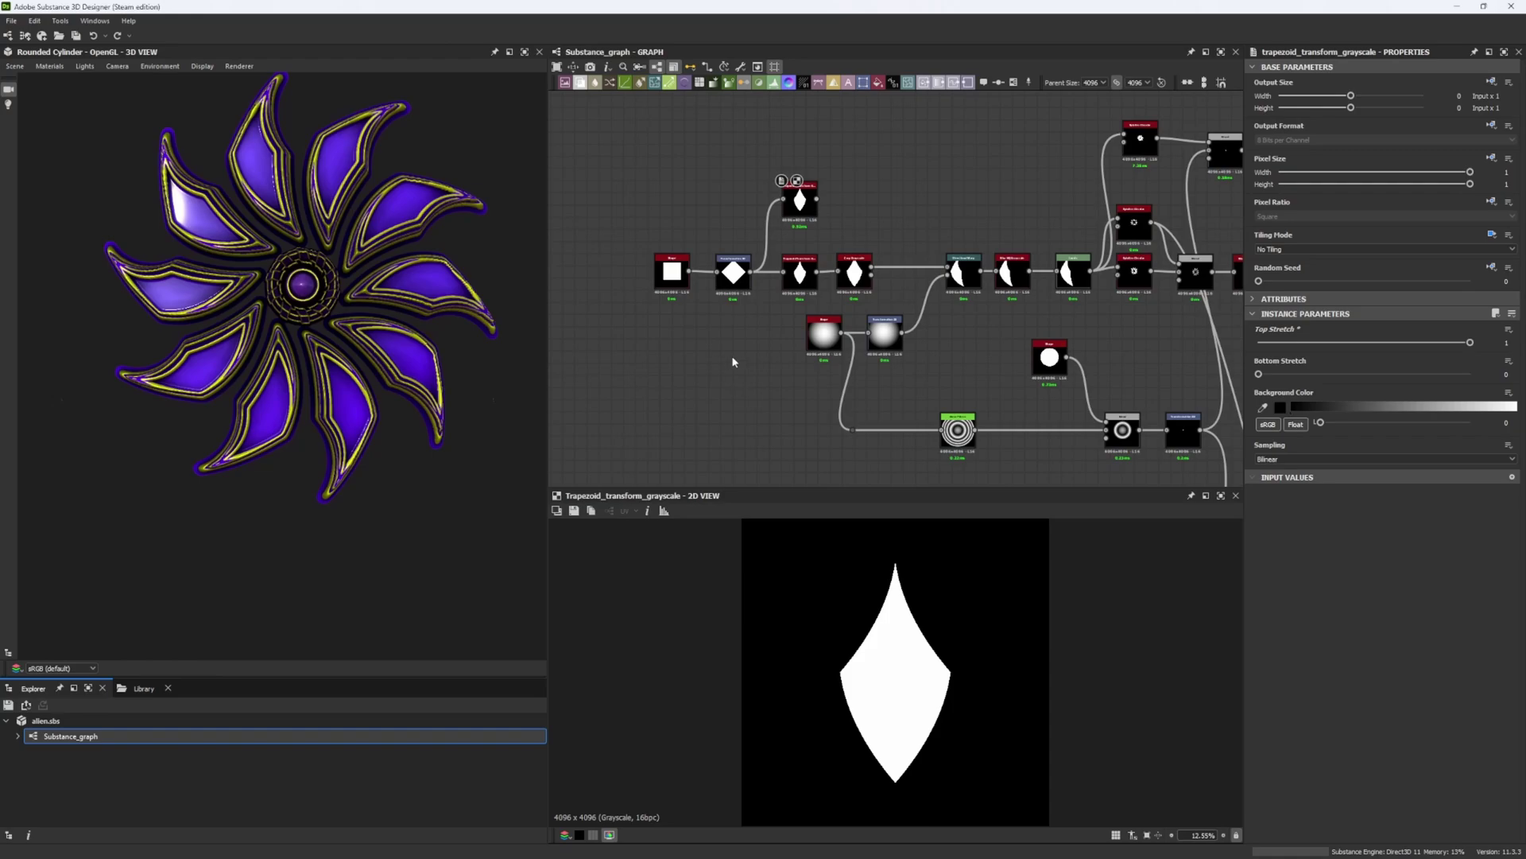
Preview the square Shape node at the start of the graph and review its parameters.
middle_drag(761, 381, 703, 374)
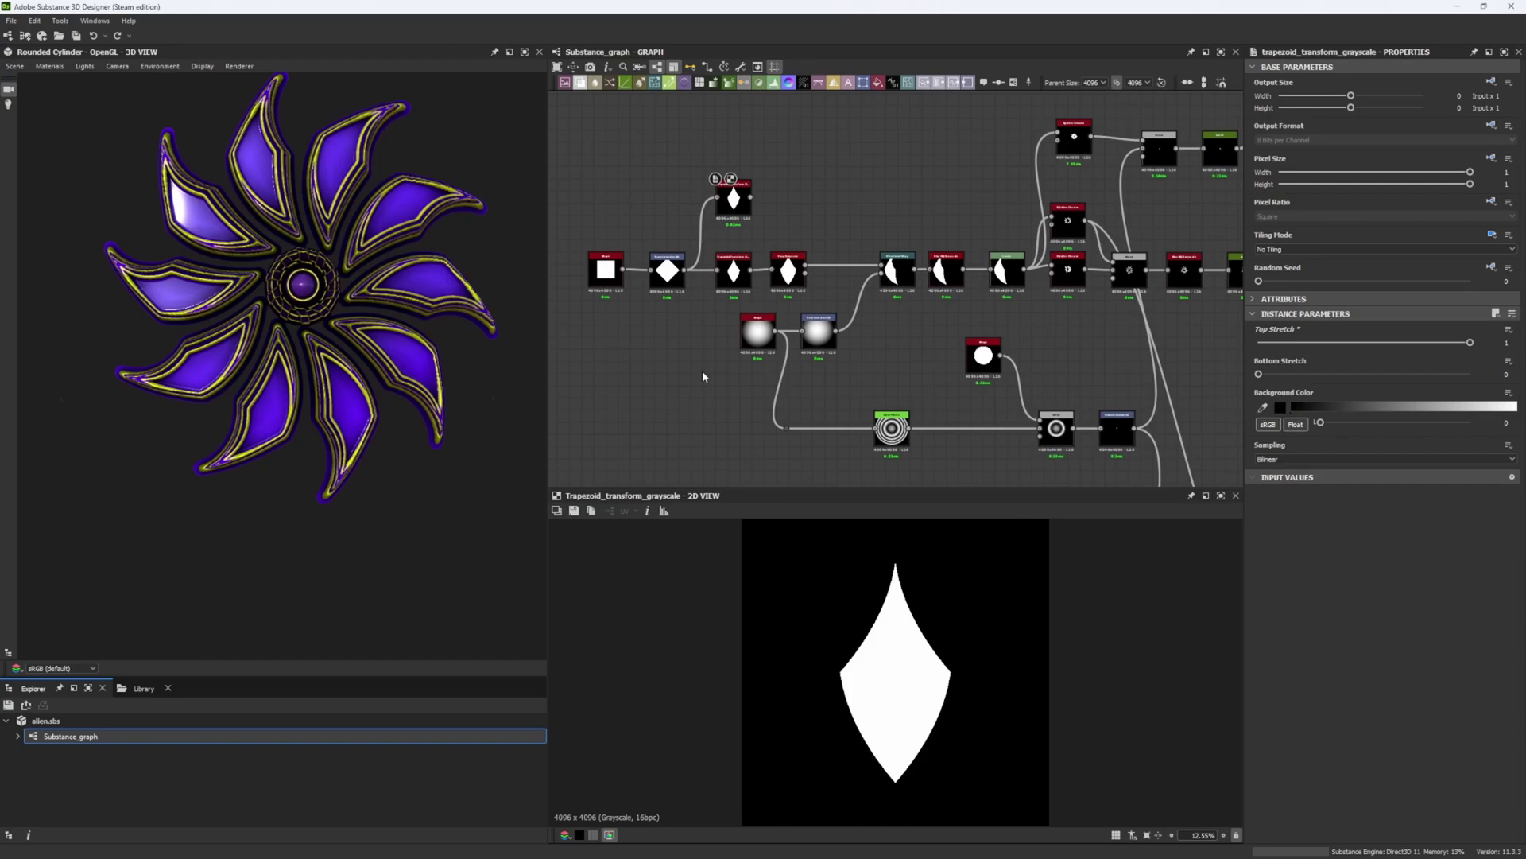
scroll(588, 235, up, 6)
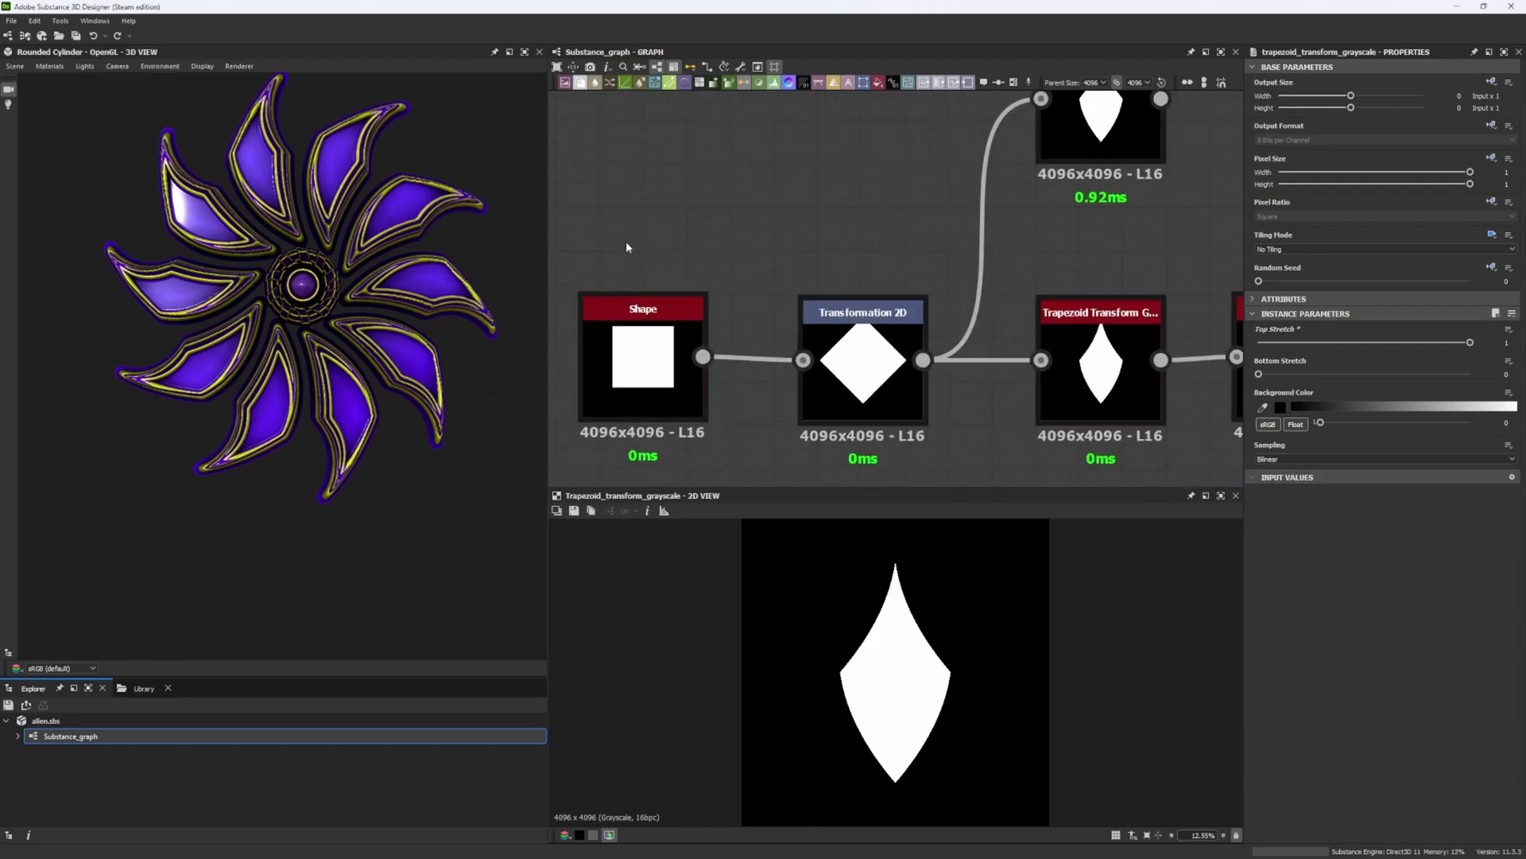
scroll(723, 234, down, 3)
double_click(693, 280)
middle_drag(763, 224, 717, 263)
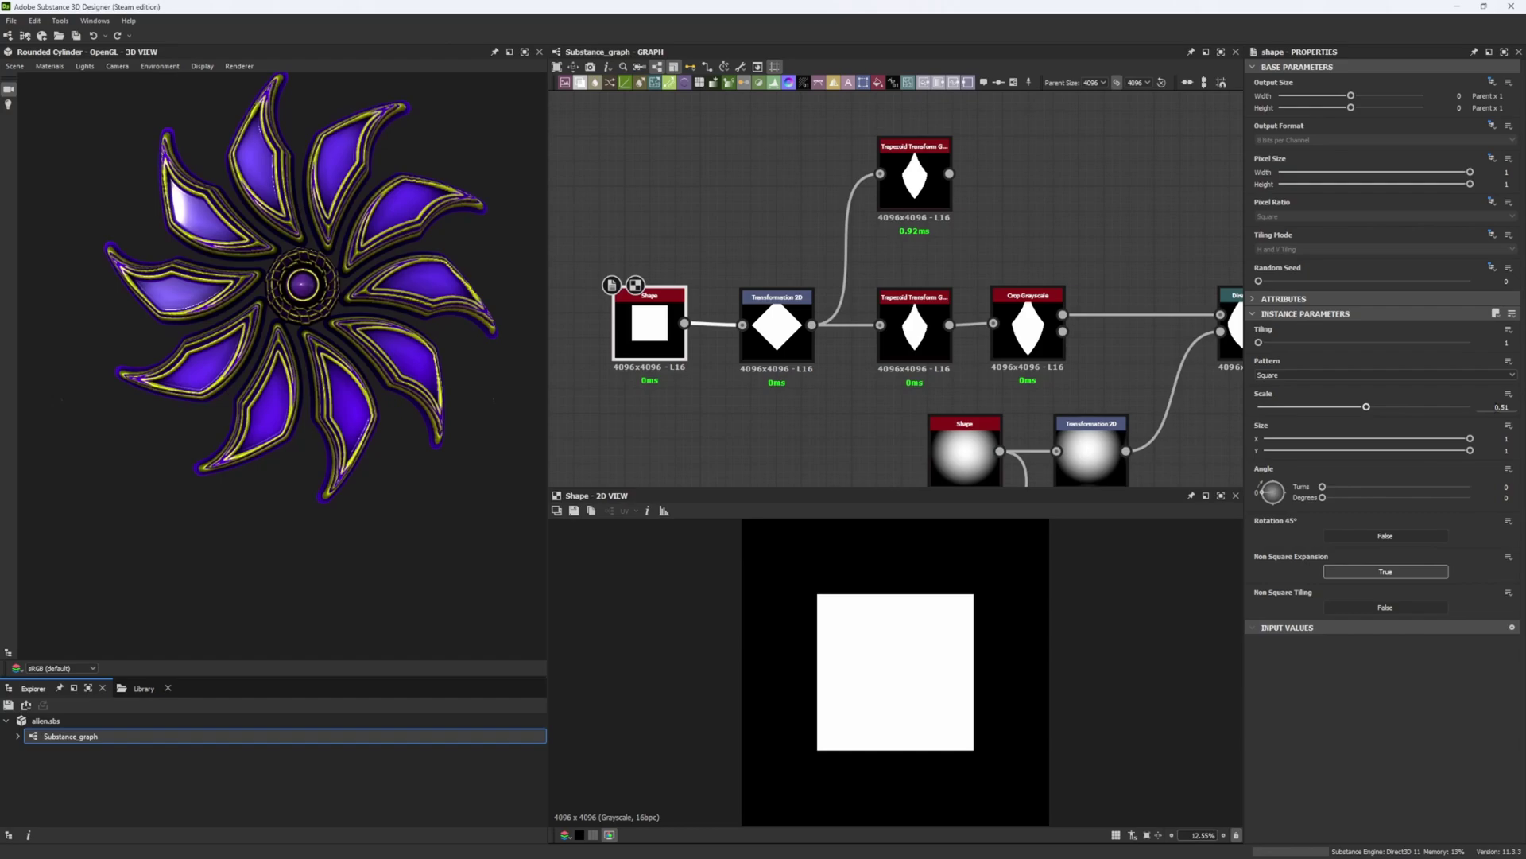
middle_drag(873, 349, 847, 378)
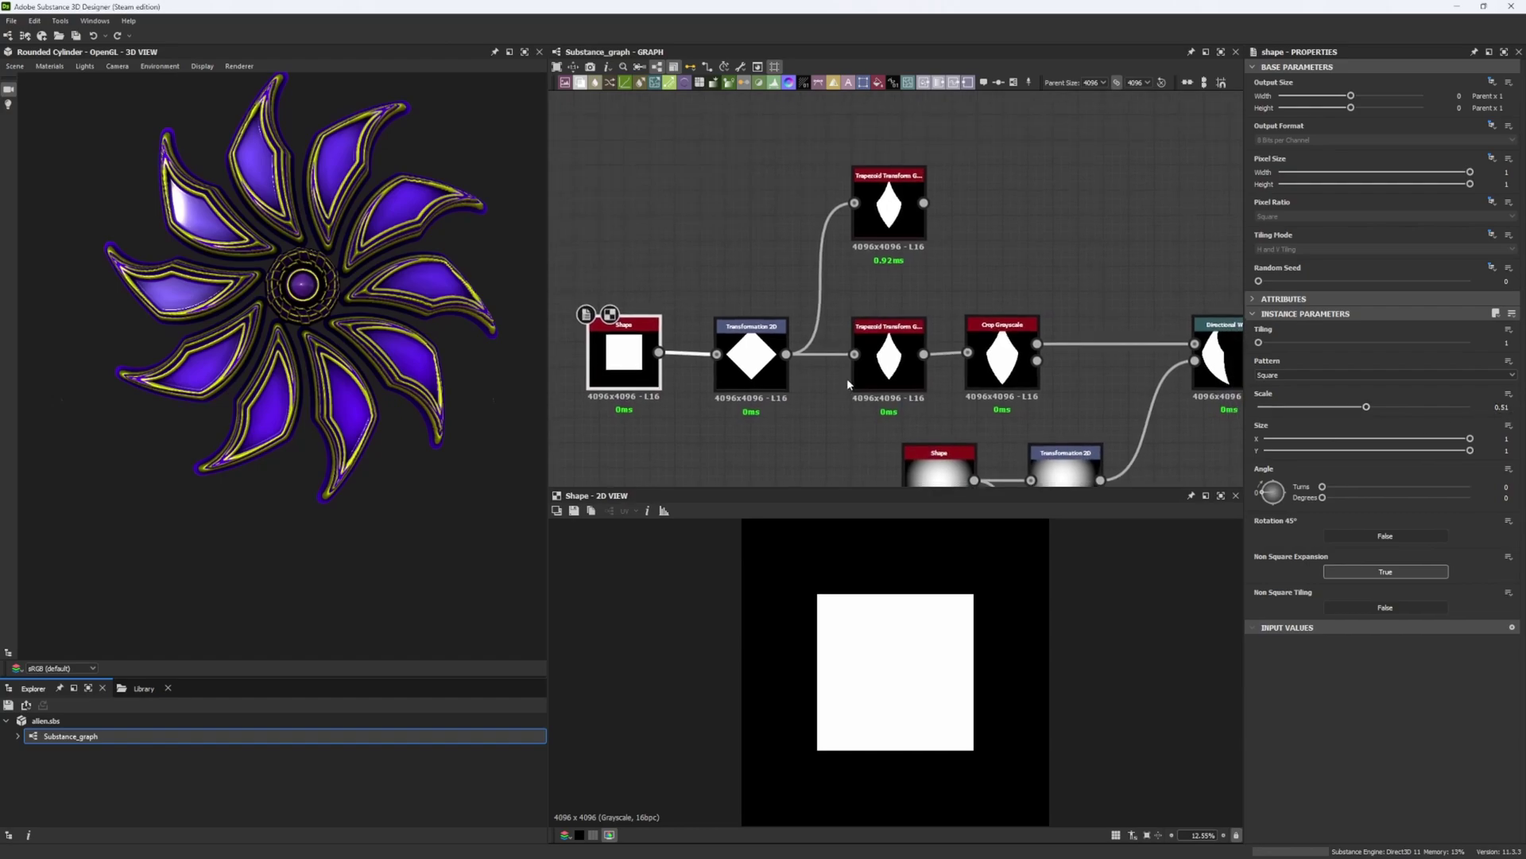
Try rotating the diamond upright in the Transformation 2D node after the Shape, and undo the rotation.
double_click(767, 344)
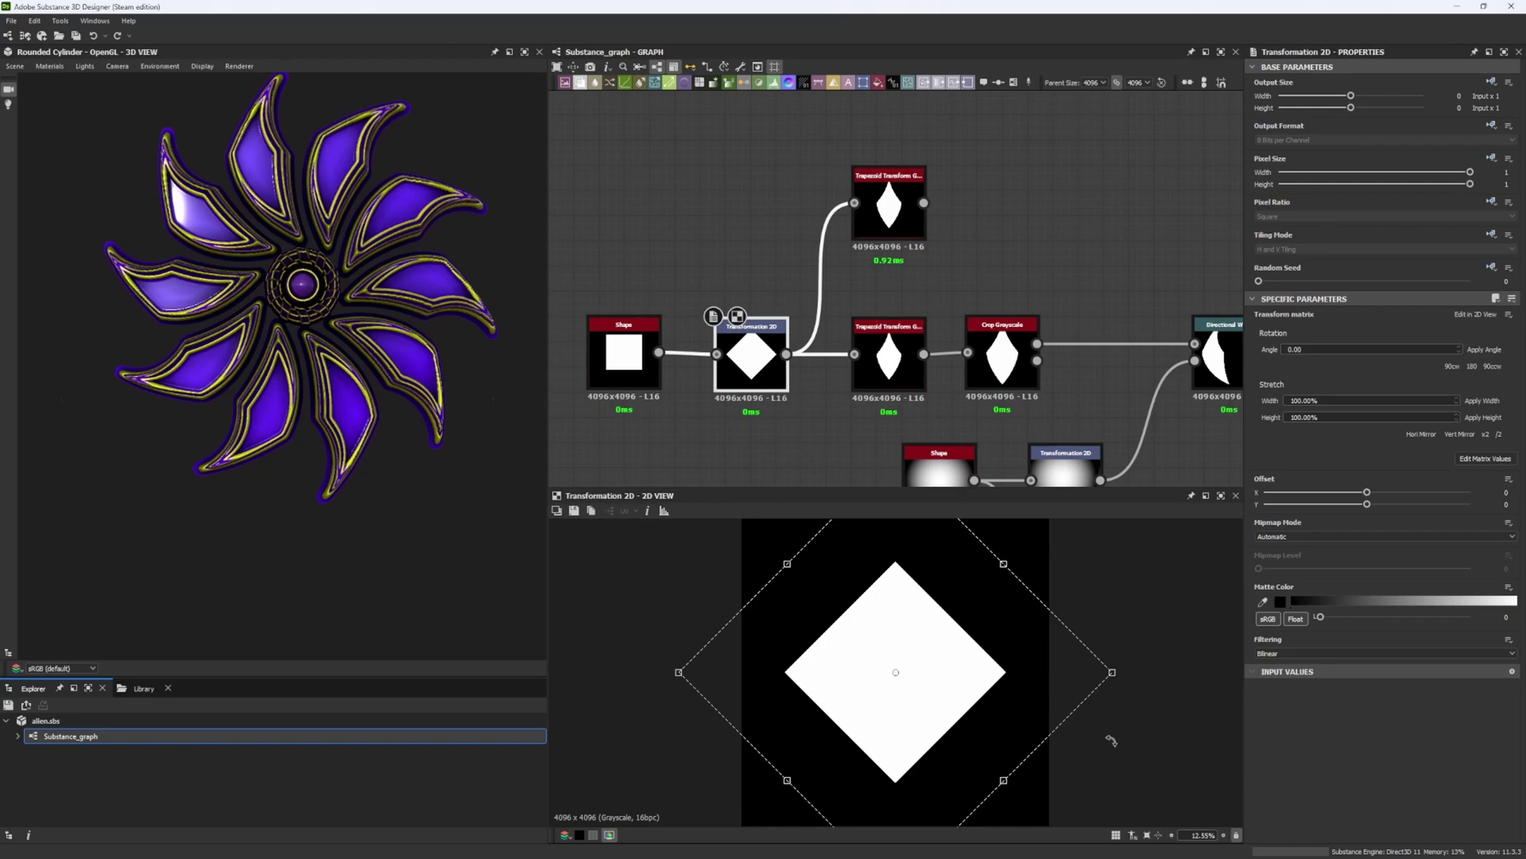
drag(1109, 744, 1026, 783)
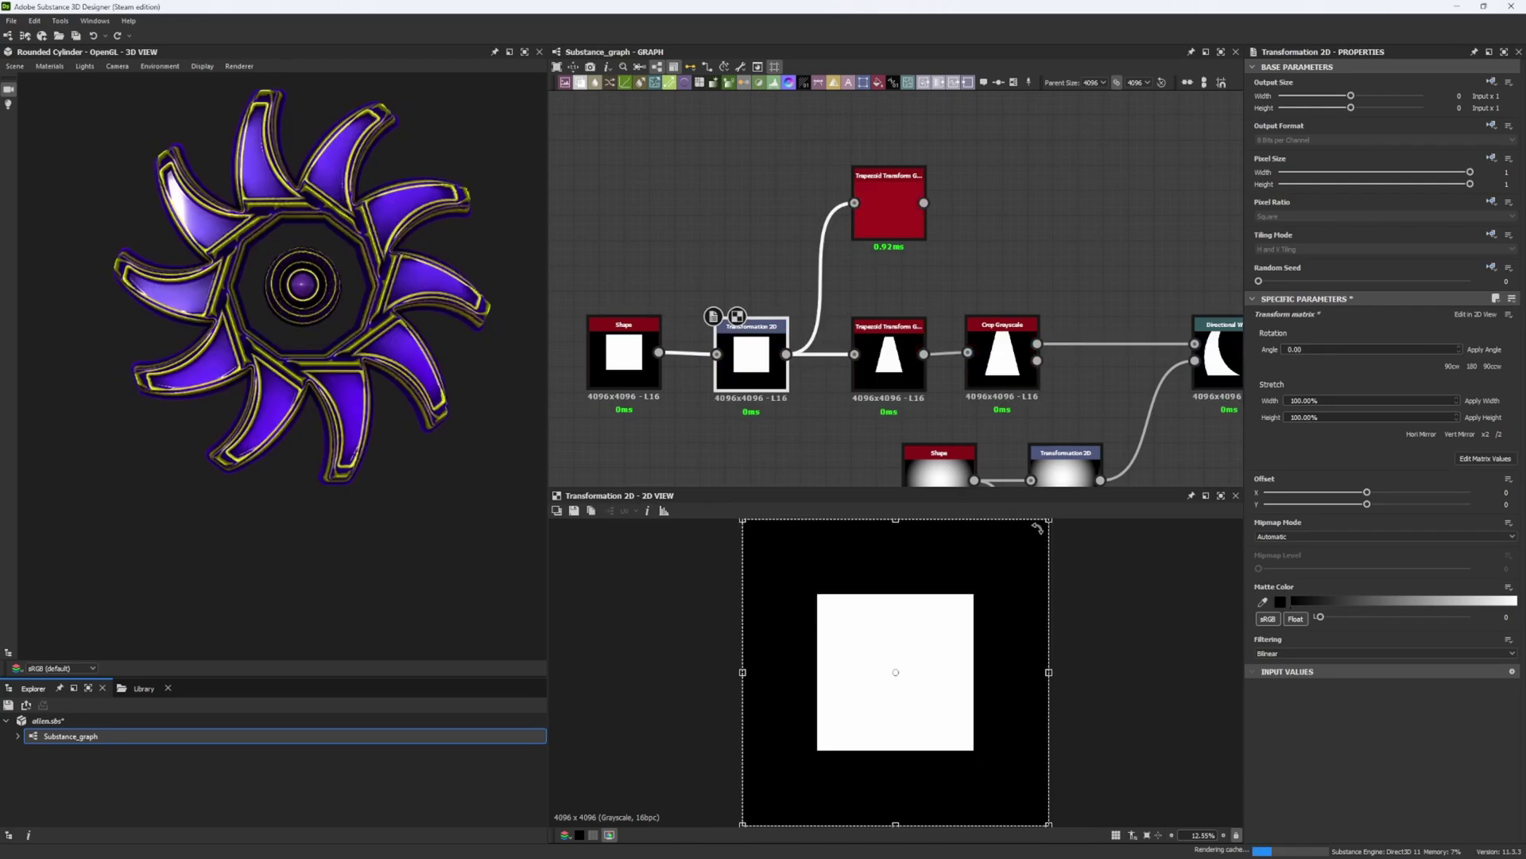
key(ctrl+z)
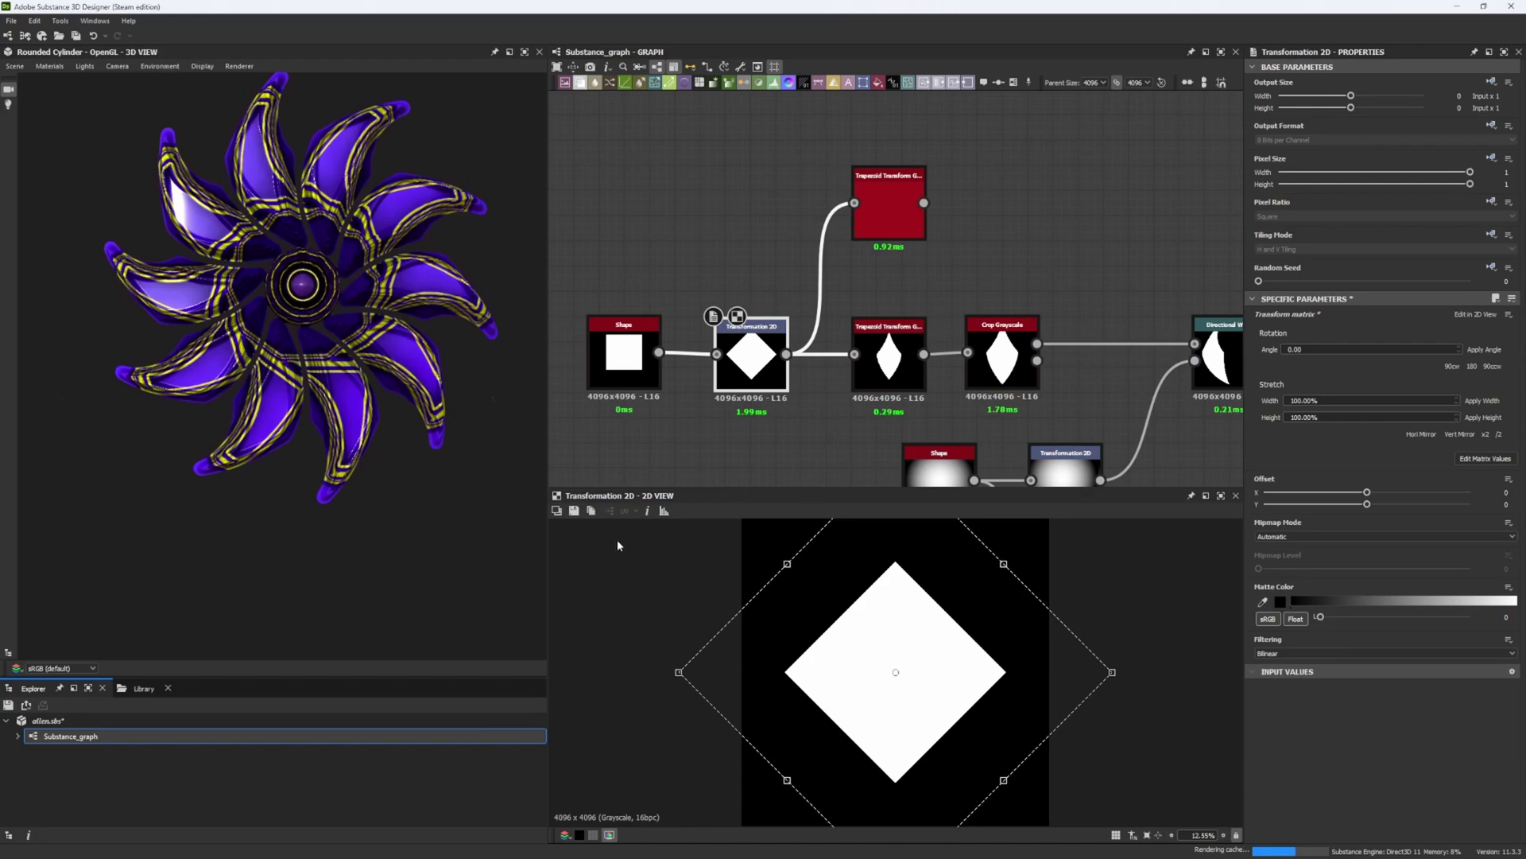
middle_drag(683, 219, 589, 253)
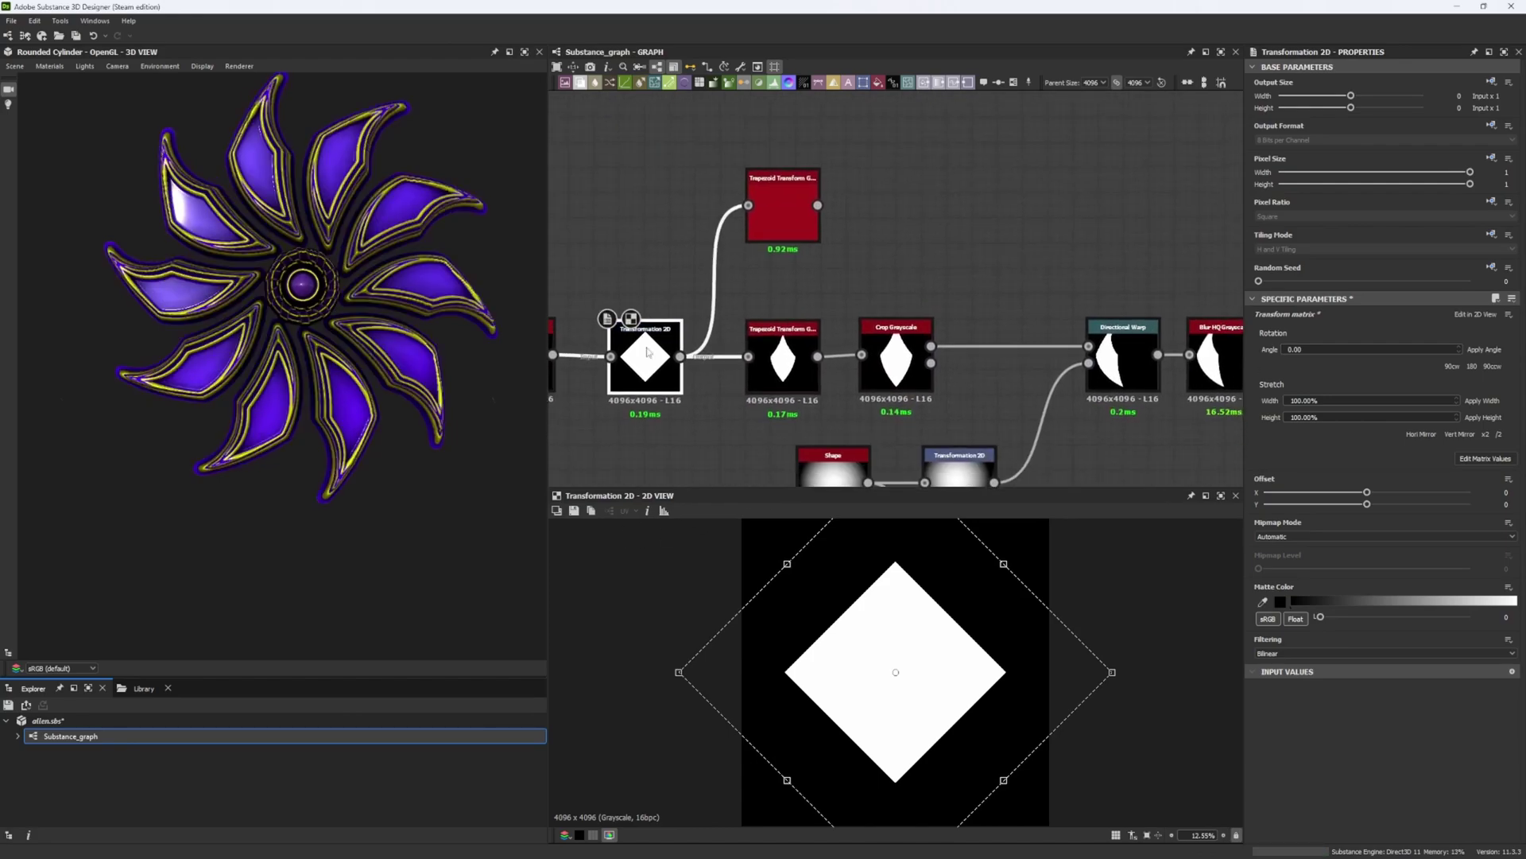
Preview the main row's Trapezoid Transform Grayscale node and try out its Bottom Stretch.
click(816, 343)
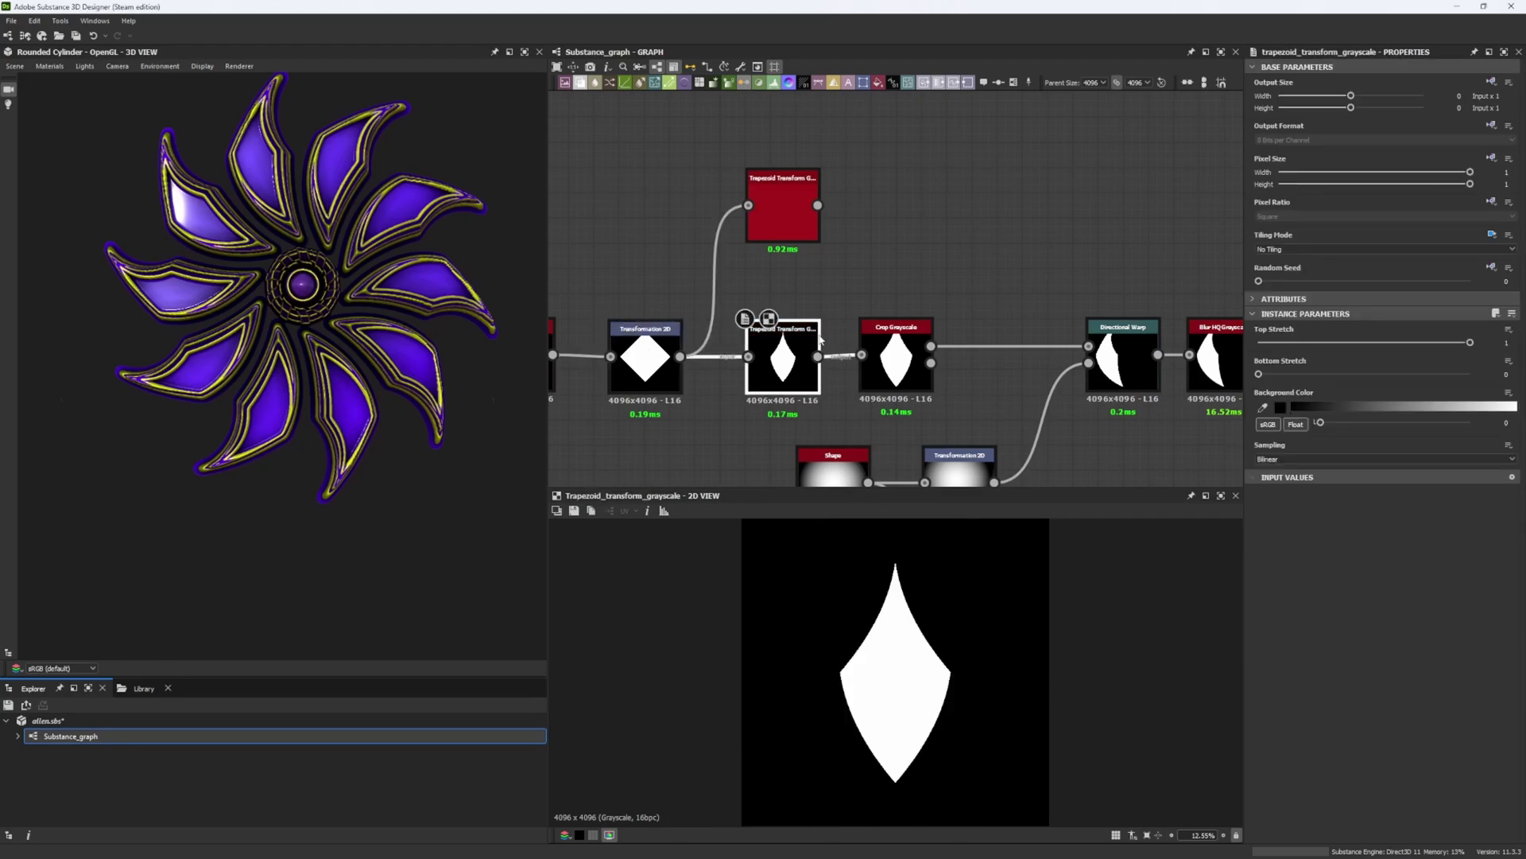
scroll(794, 362, up, 1)
middle_drag(794, 363, 942, 388)
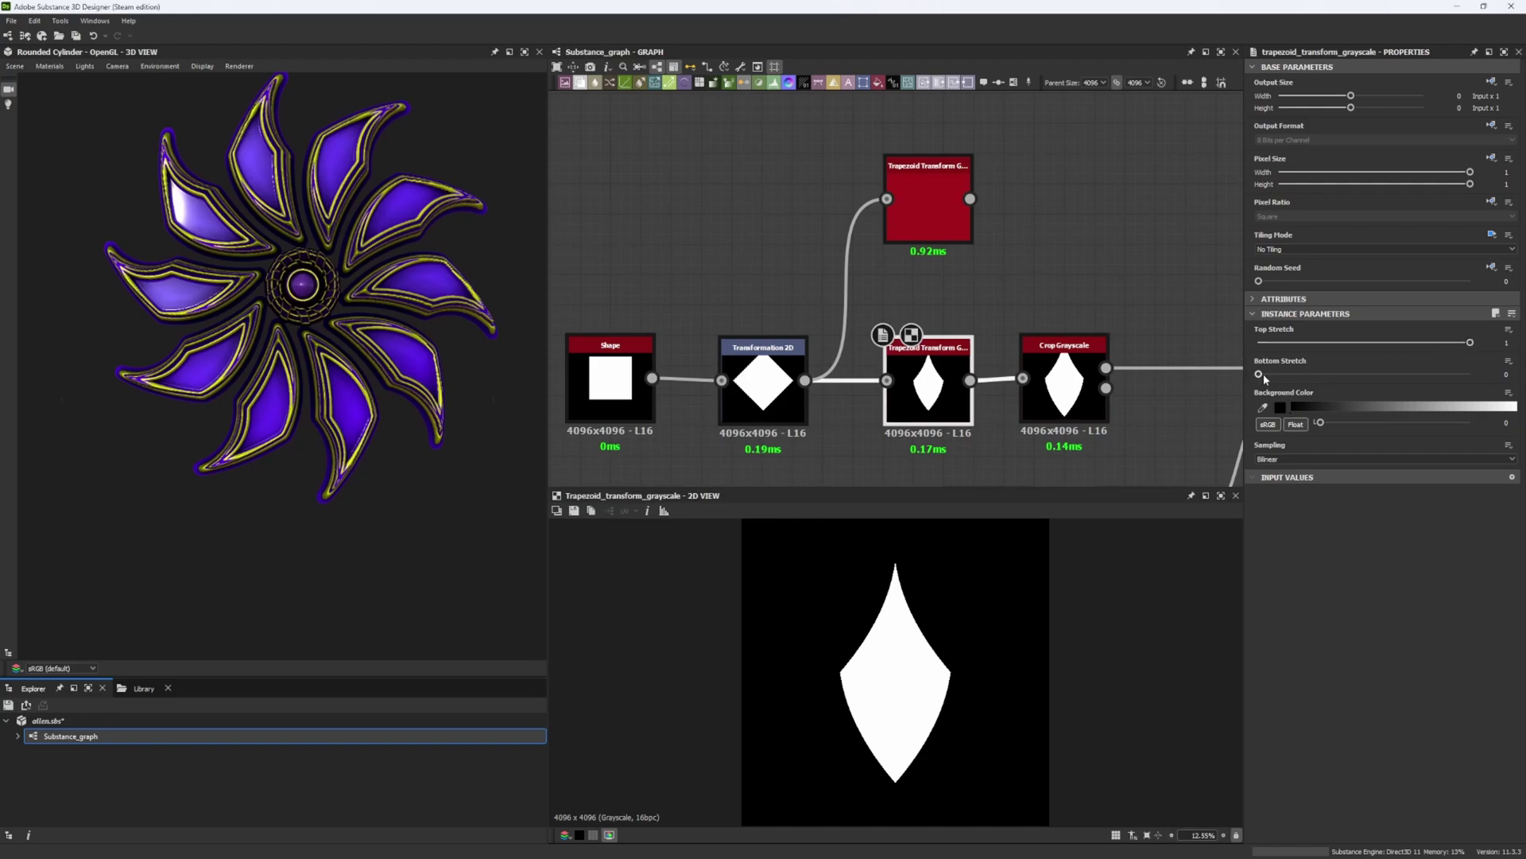
drag(1263, 375, 1341, 378)
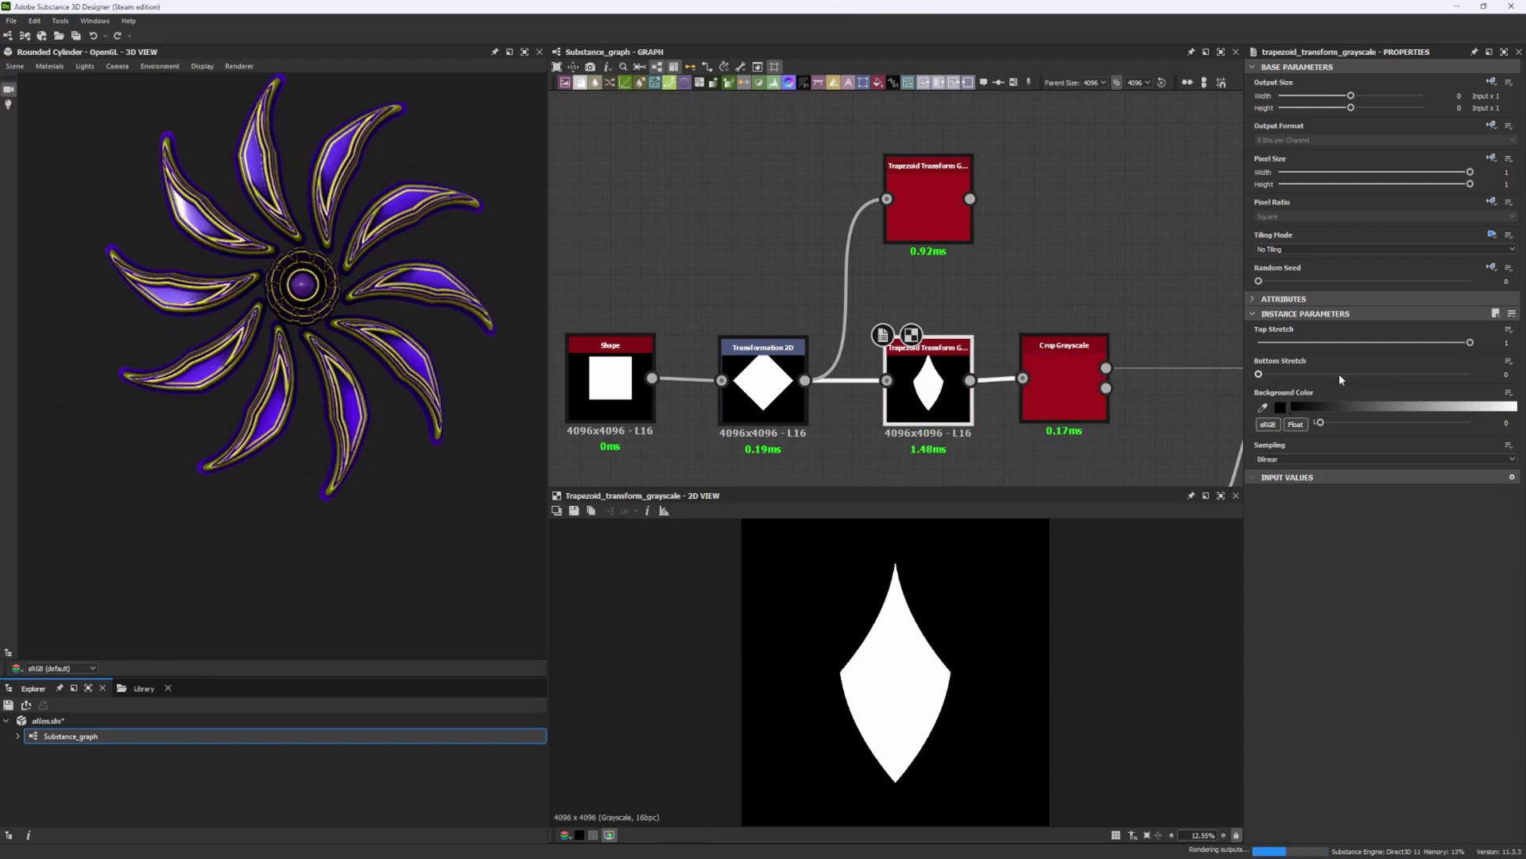
Try a Bottom Stretch of 0.75 on the spare Trapezoid Transform node above the main row, and undo the stretch changes.
click(922, 230)
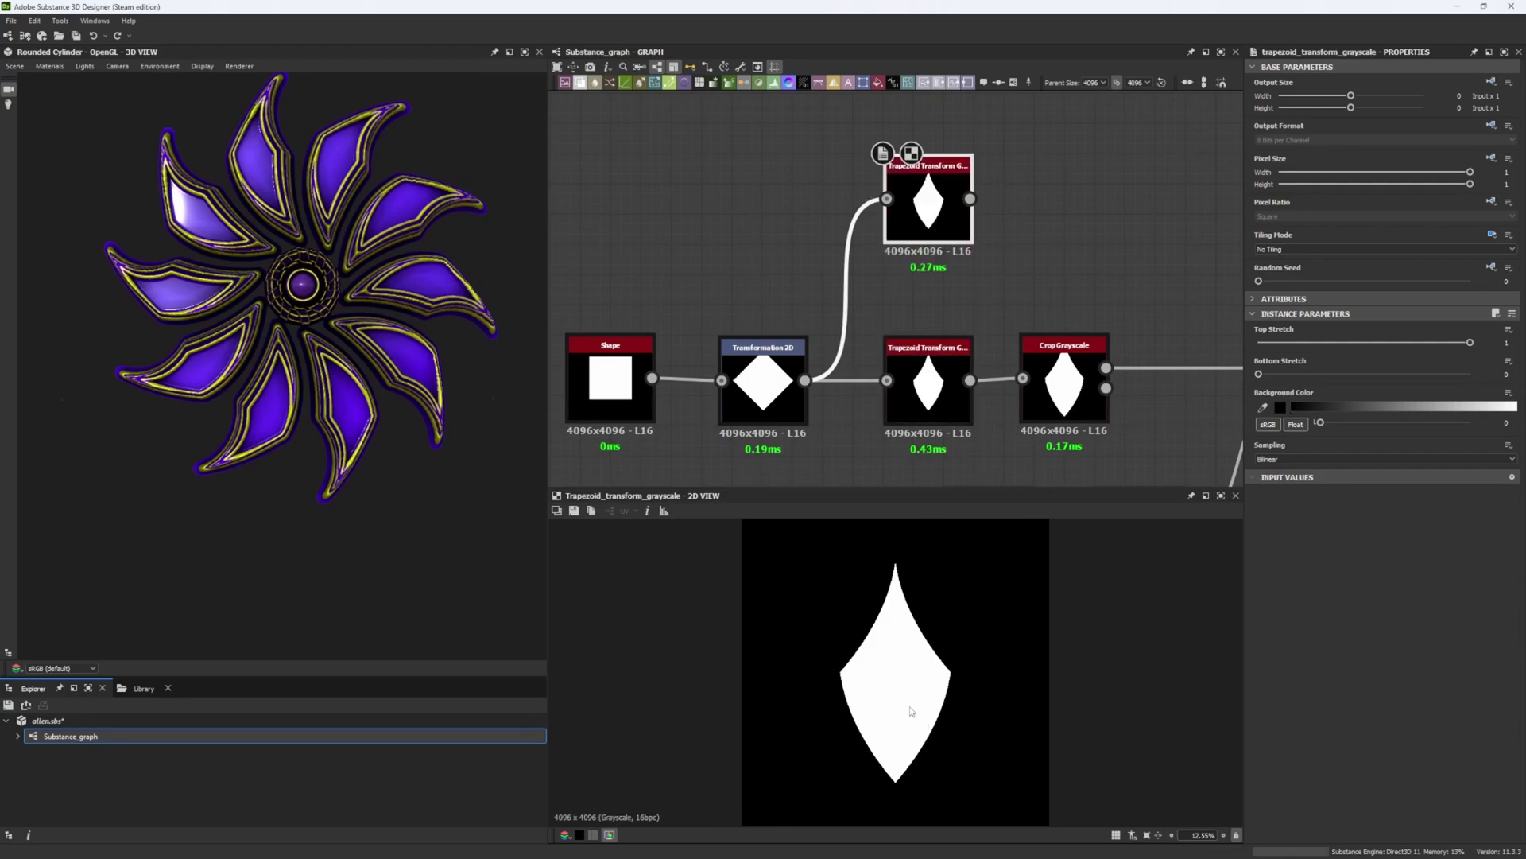
scroll(1156, 535, down, 1)
mouse_move(1309, 376)
mouse_down()
mouse_move(1417, 373)
mouse_move(1312, 346)
mouse_up()
key(ctrl+z)
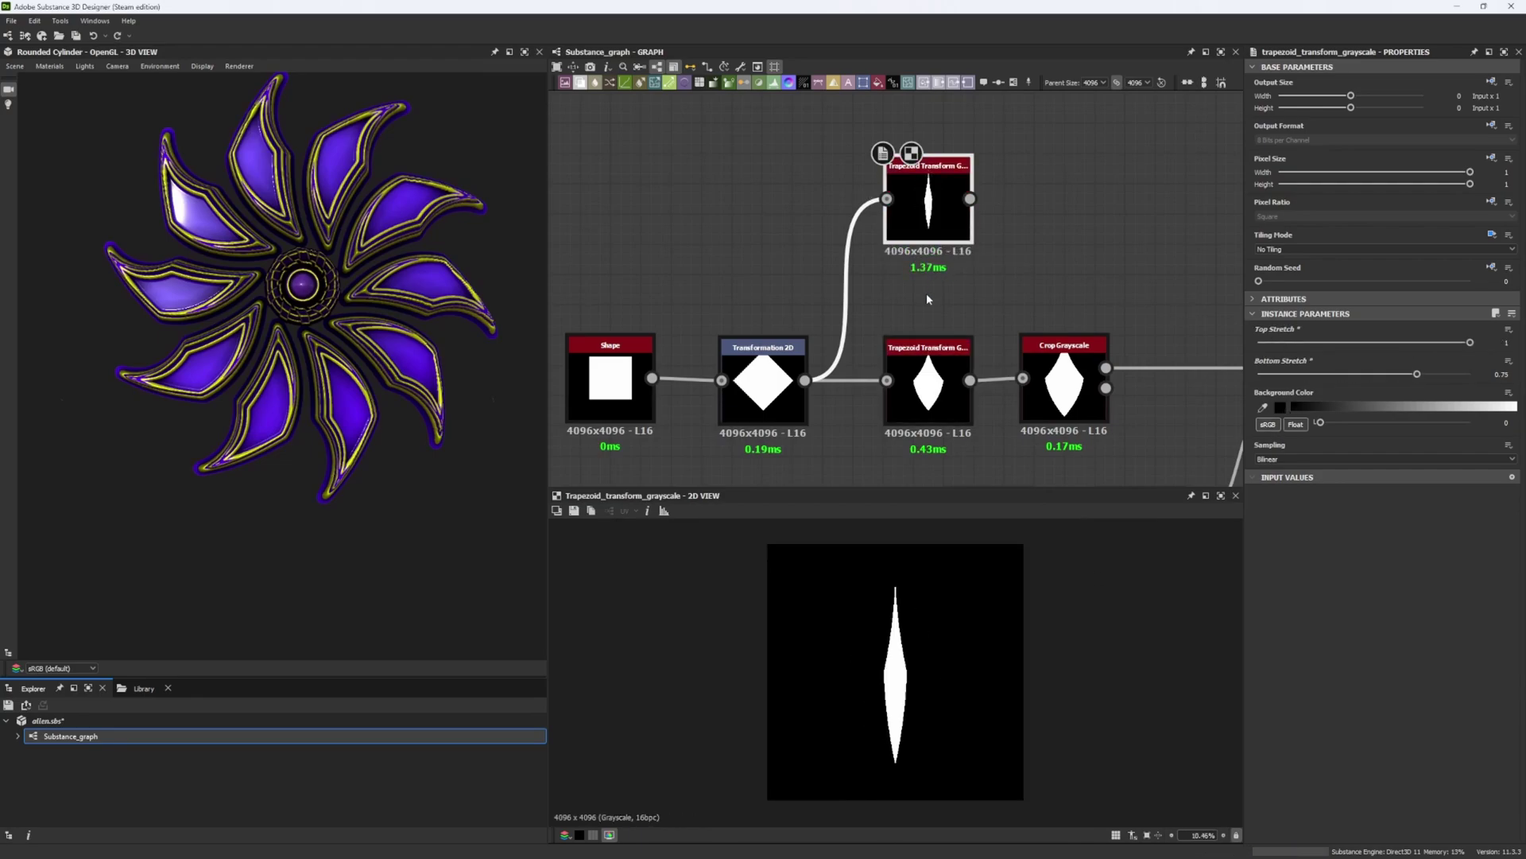
key(ctrl+z)
Add a Shape node above the main row, reduce its scale and give it a soft round gradient pattern.
middle_drag(780, 208, 829, 298)
click(775, 226)
key(space)
text(SHA)
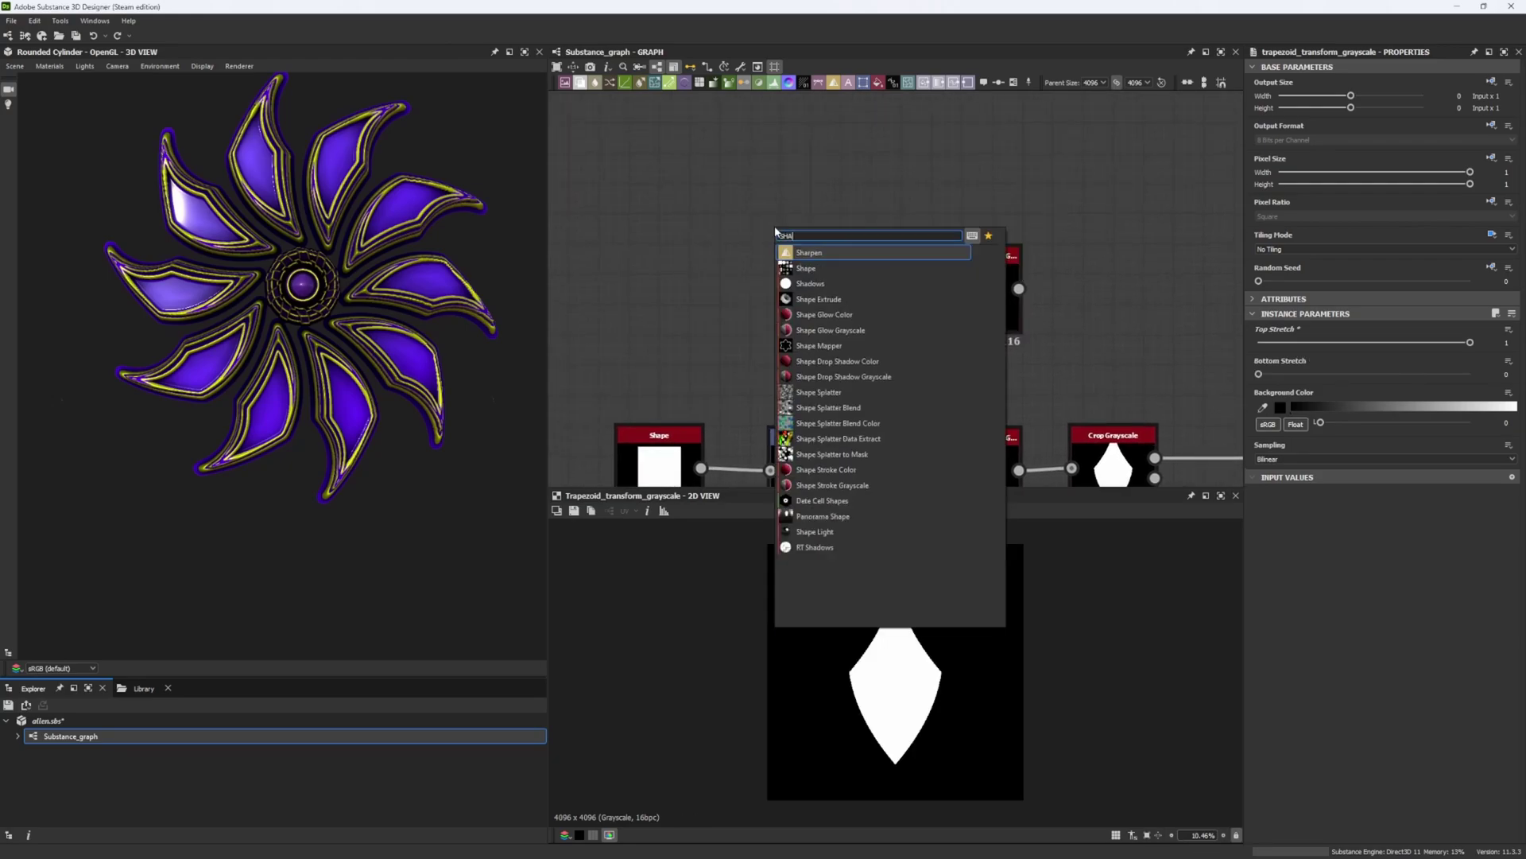
click(805, 268)
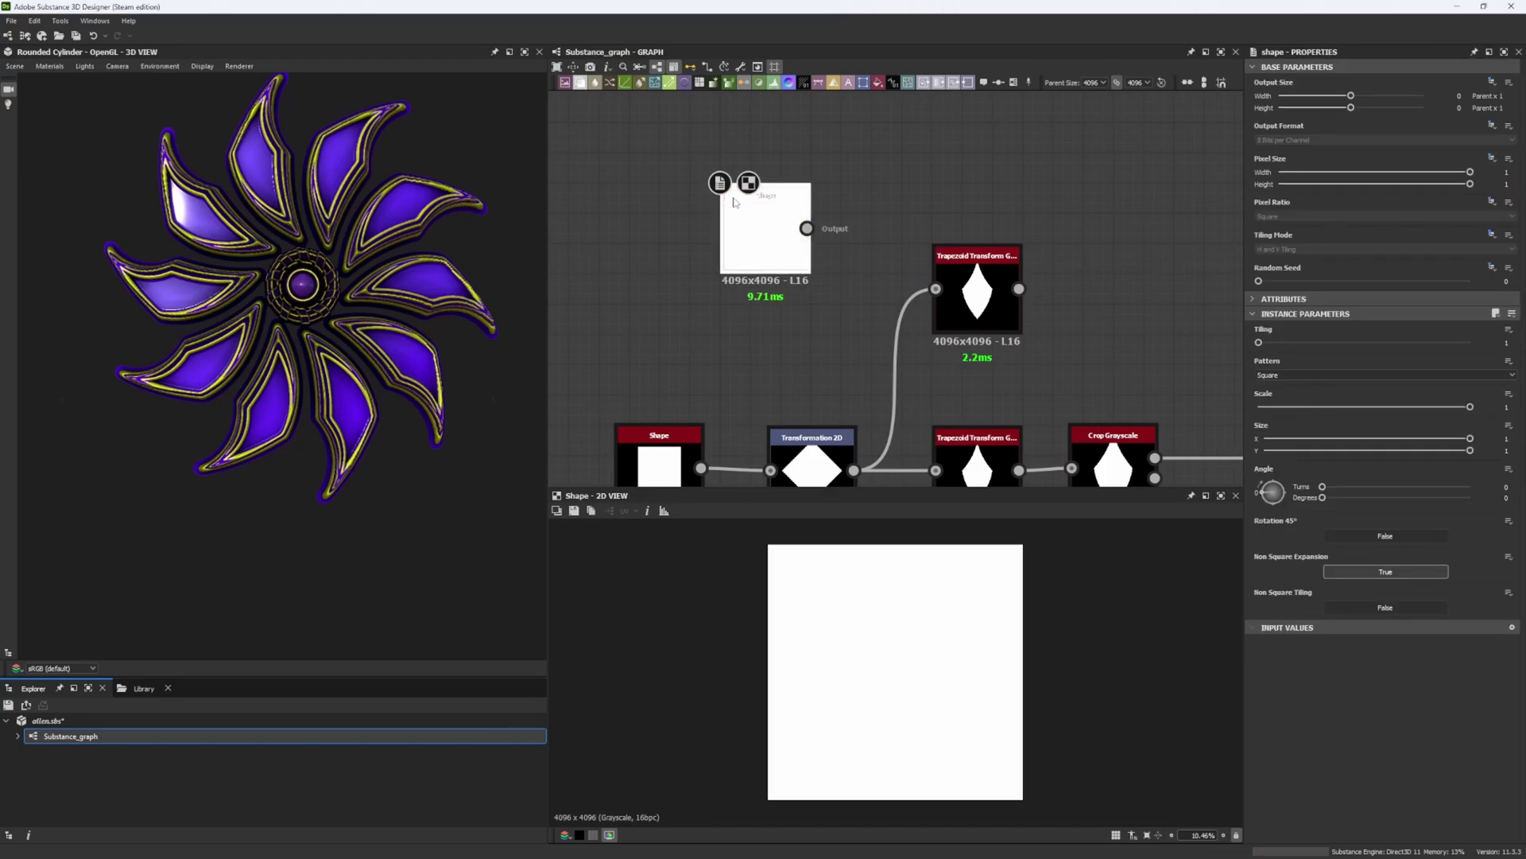
click(1349, 407)
drag(1349, 408, 1345, 407)
click(1280, 374)
click(1280, 400)
Connect the new Shape to the spare Trapezoid Transform node, preview the result and align the Shape beside it.
drag(935, 288, 807, 228)
double_click(981, 295)
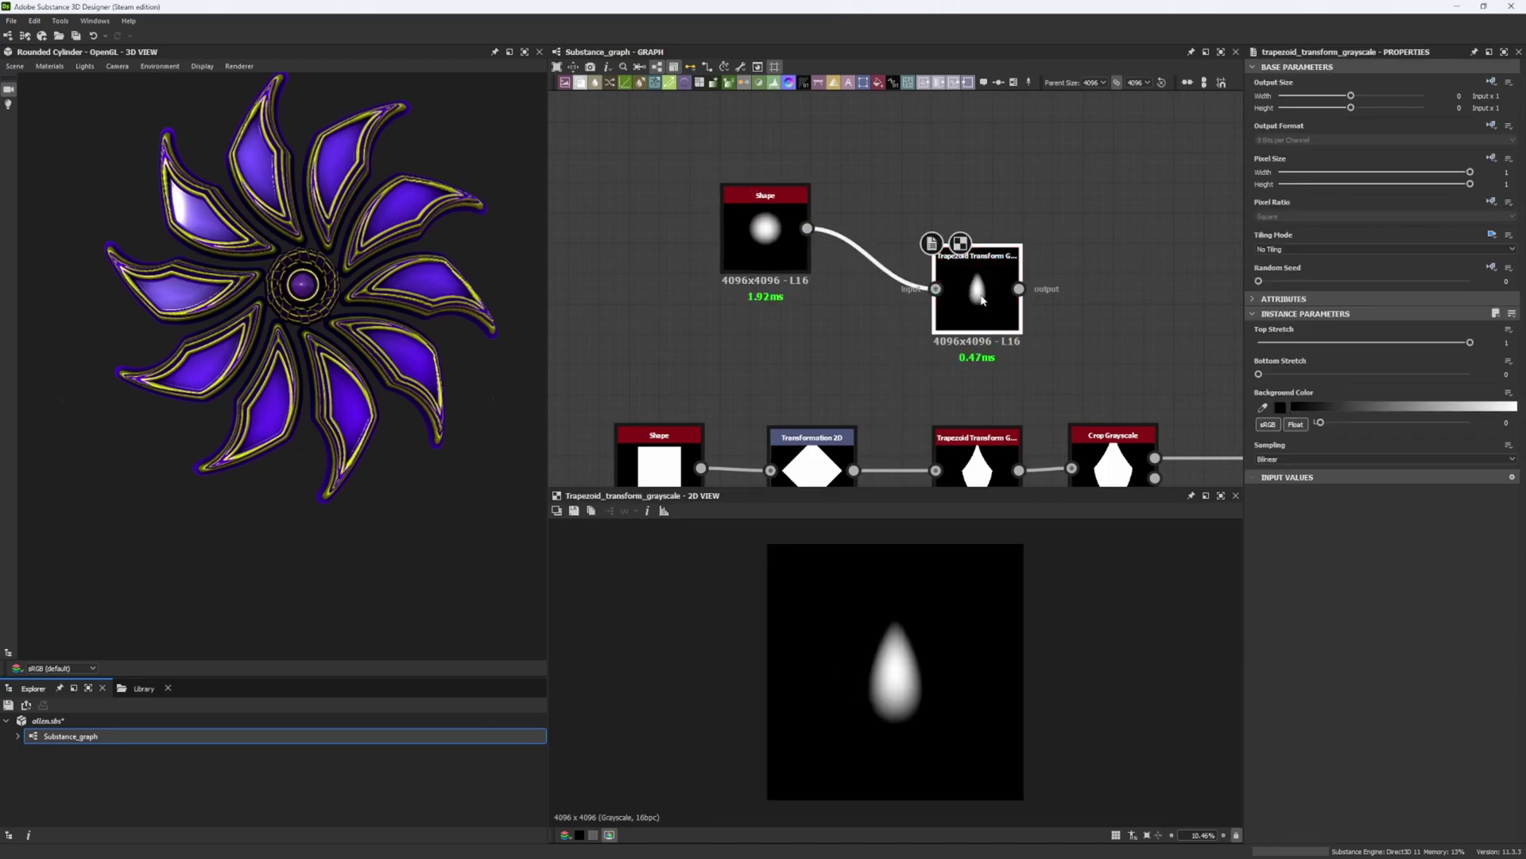
drag(718, 242, 748, 302)
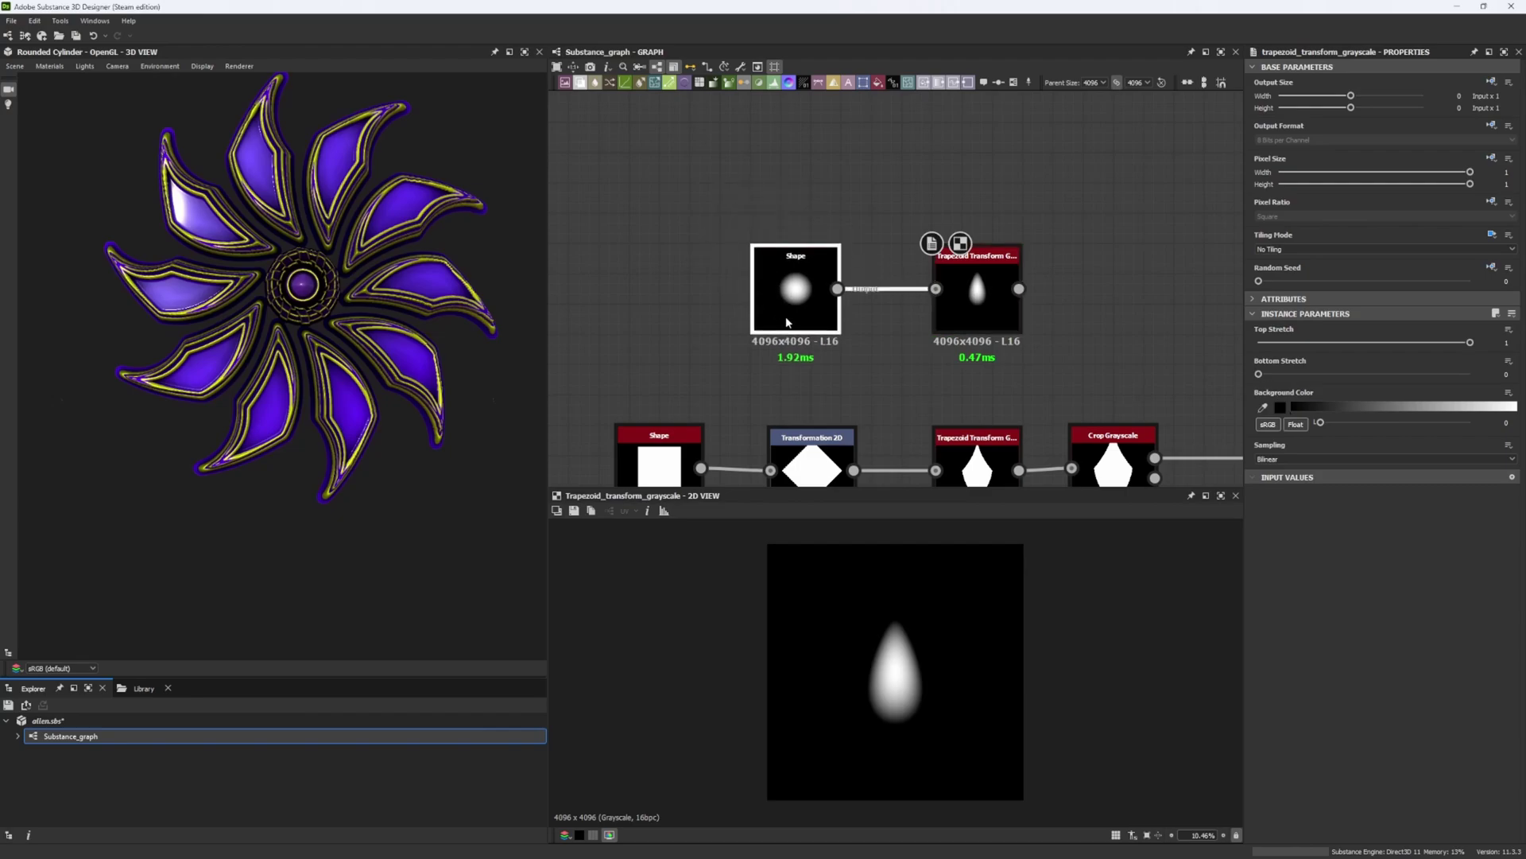
Enlarge the gradient Shape's scale and try out the bottom and top stretch of the connected Trapezoid Transform node.
click(789, 319)
drag(1362, 406, 1383, 406)
click(1002, 308)
mouse_move(1258, 374)
mouse_down()
mouse_move(1366, 378)
mouse_move(1256, 385)
mouse_up()
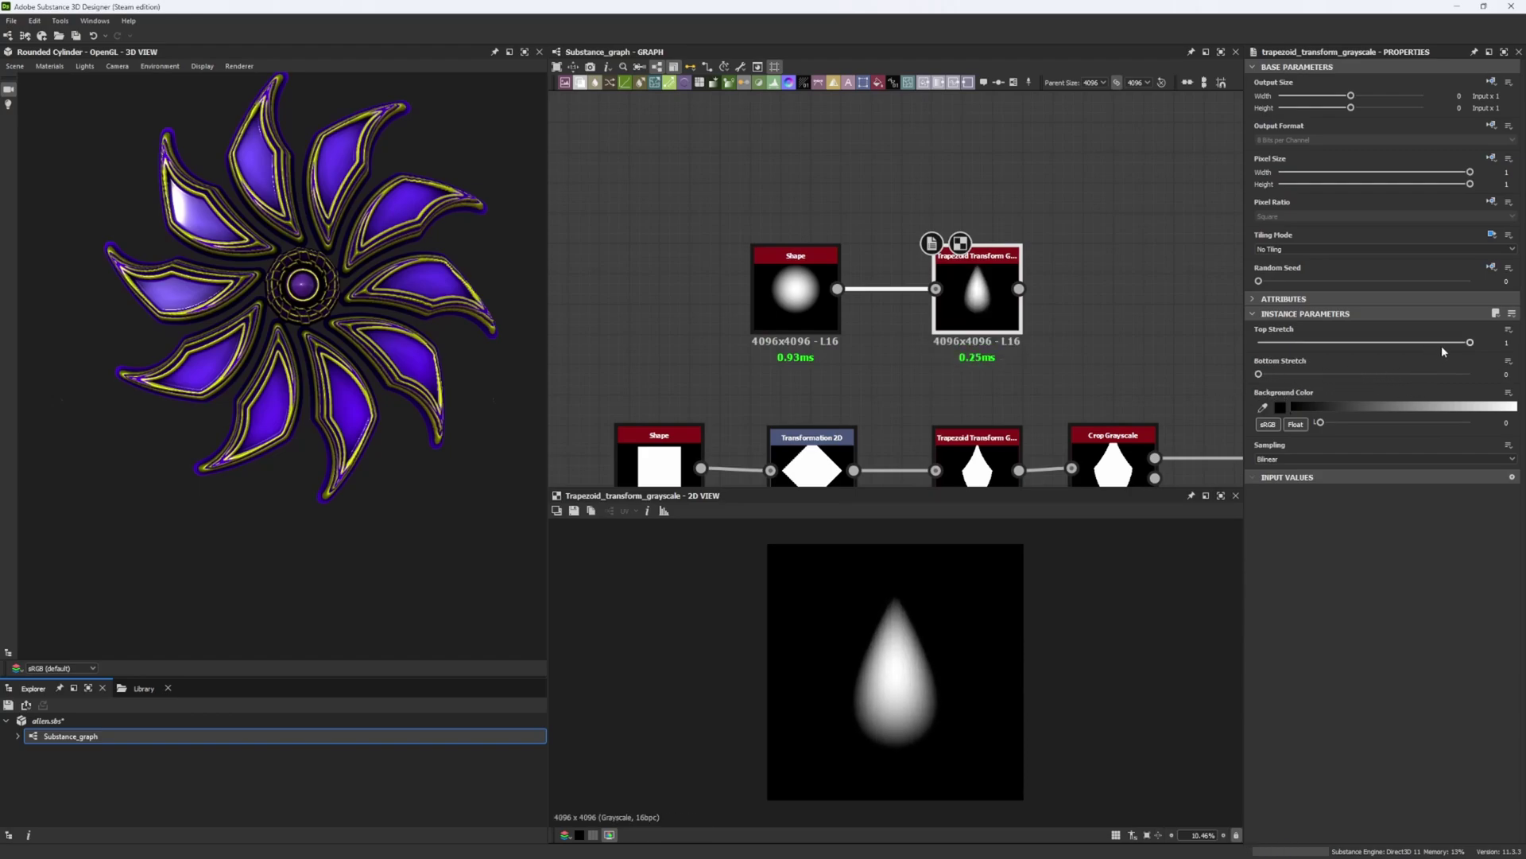
drag(1442, 345, 1483, 360)
middle_drag(1038, 363, 962, 283)
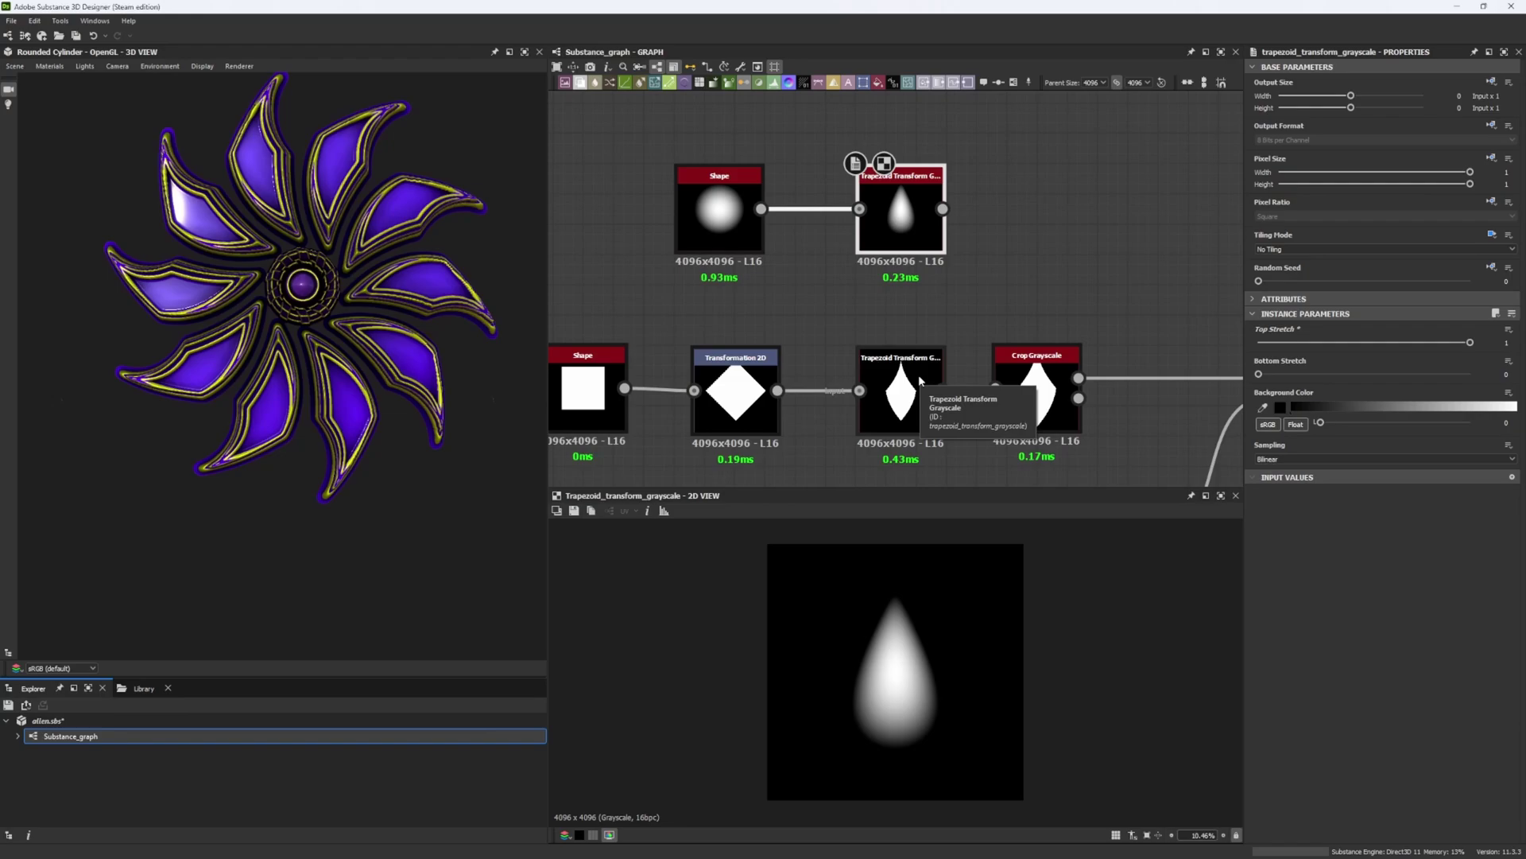
Delete the test Shape and the Trapezoid Transform node above the main row.
drag(693, 151, 982, 237)
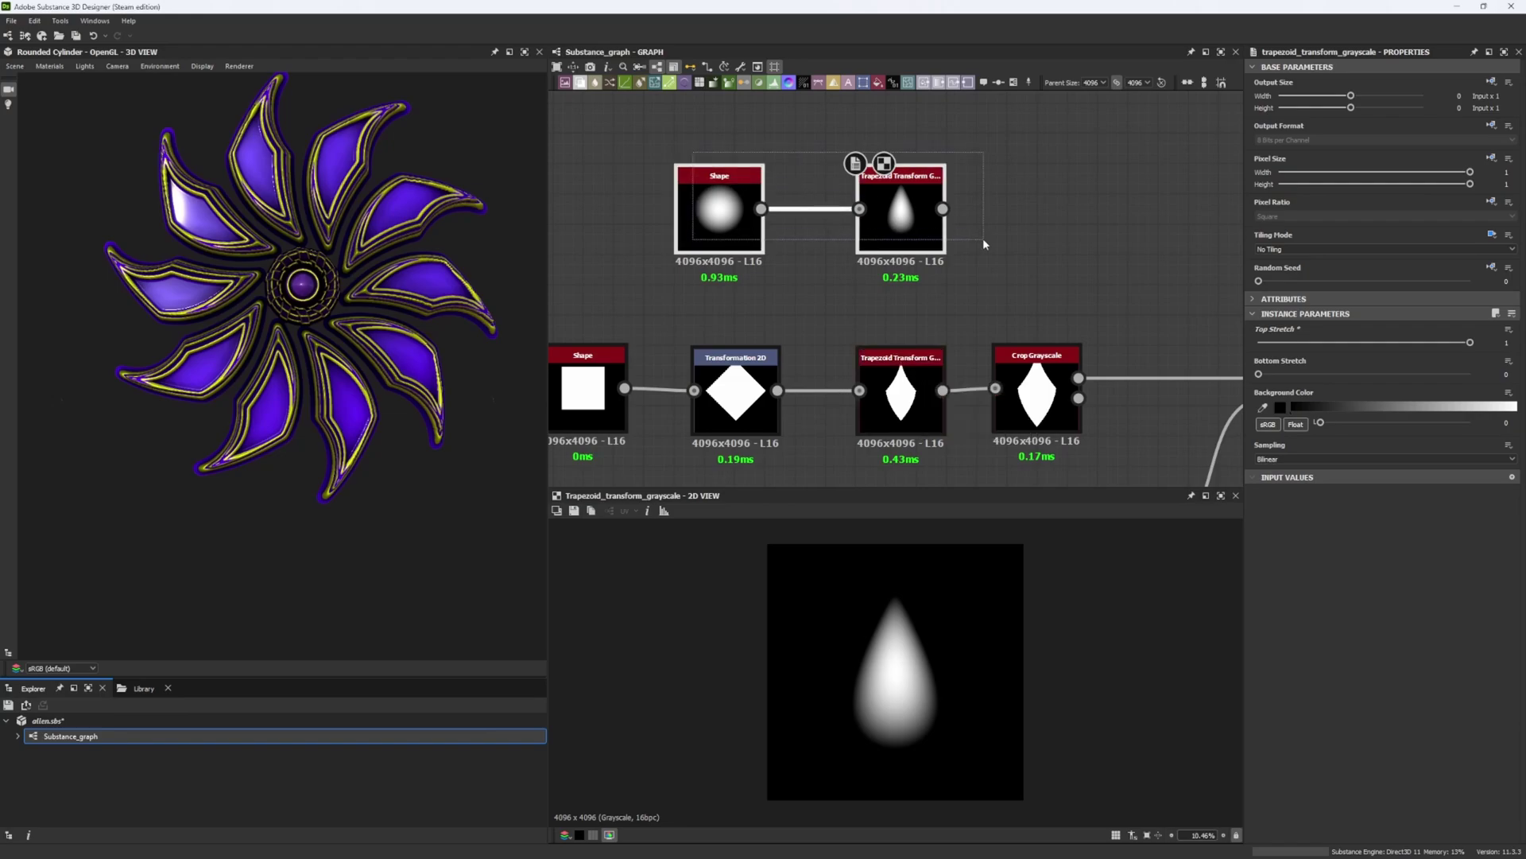
key(Delete)
Preview the main row's Trapezoid Transform and Crop Grayscale nodes and follow the connection towards the Directional Warp.
double_click(929, 374)
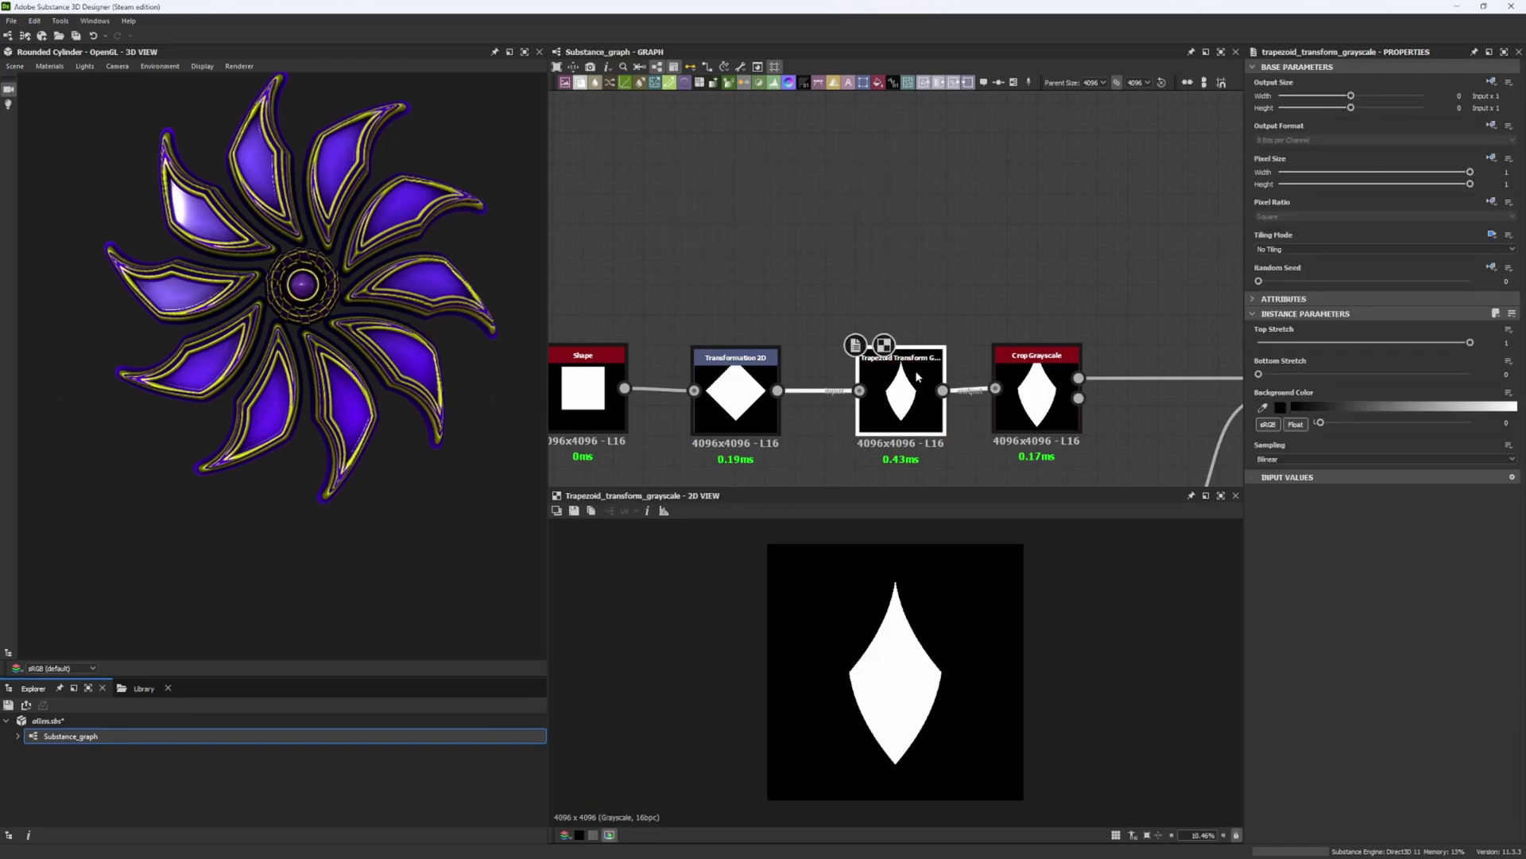
double_click(1048, 421)
scroll(978, 598, down, 3)
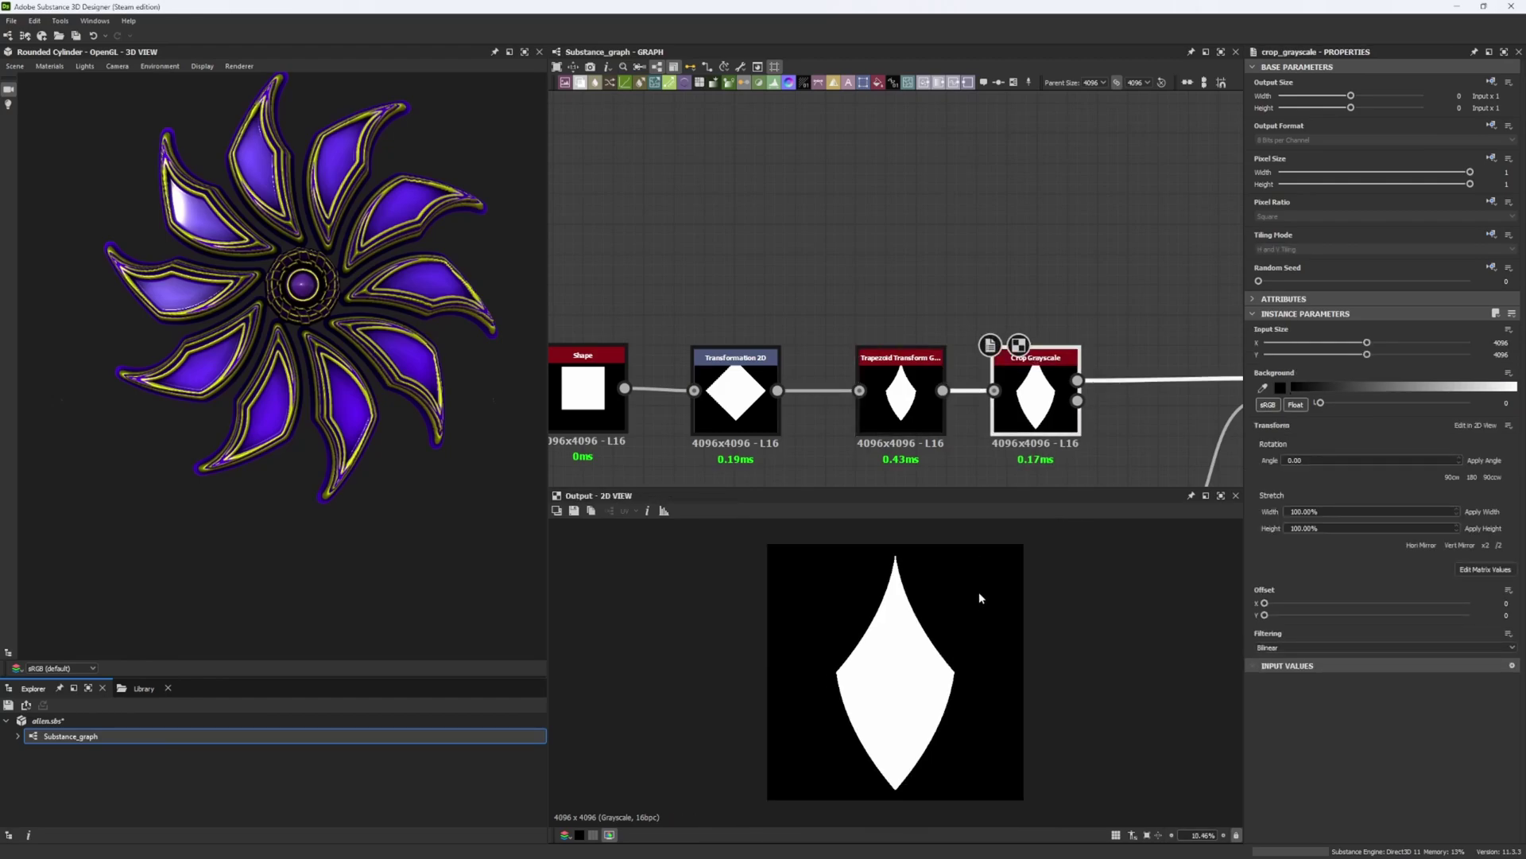
middle_drag(1205, 371, 951, 293)
middle_drag(833, 337, 783, 265)
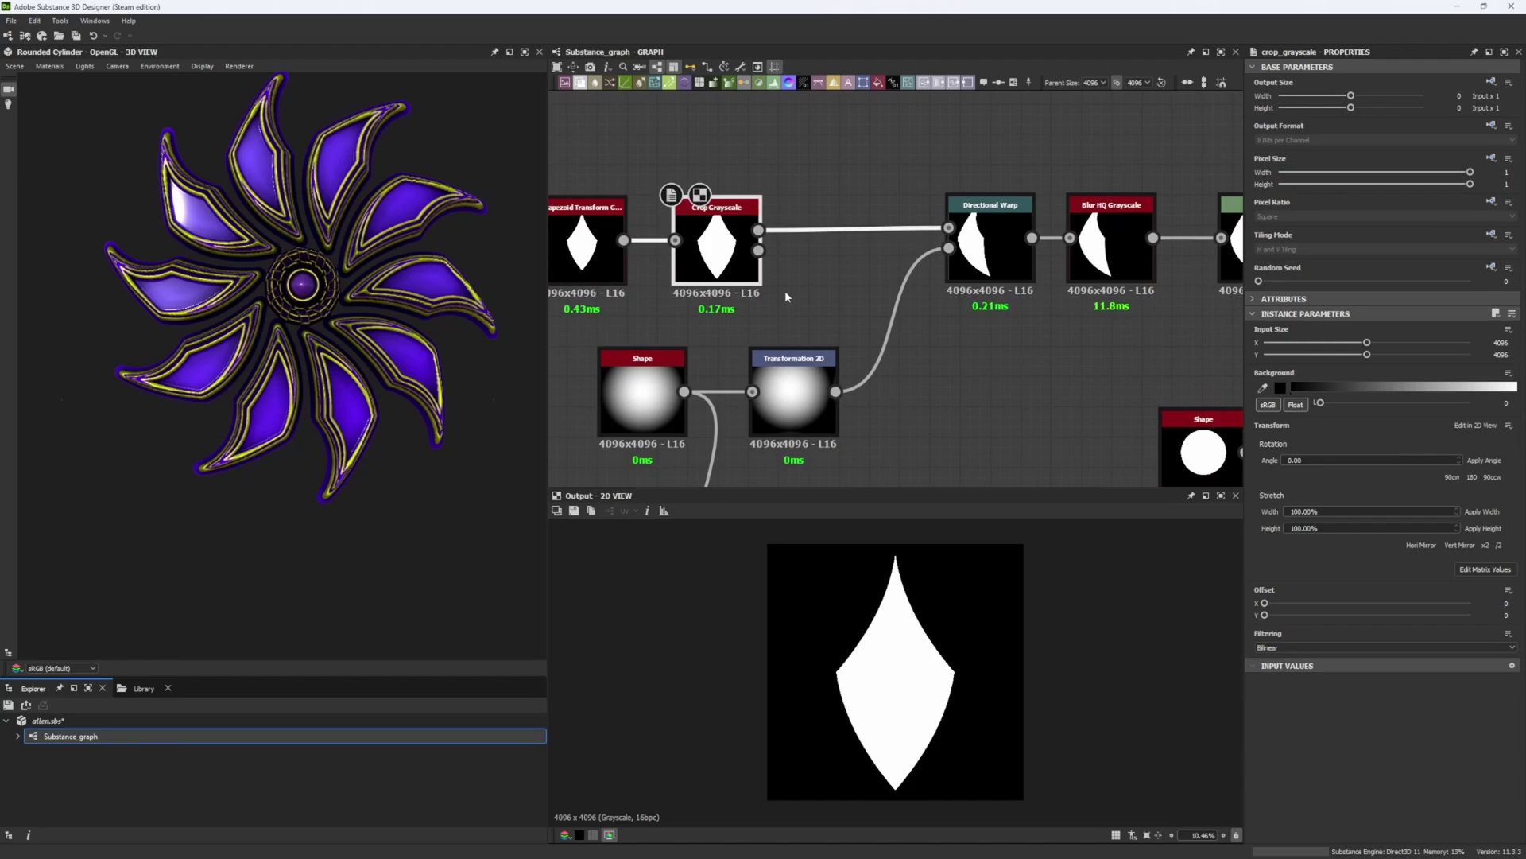
scroll(794, 312, down, 4)
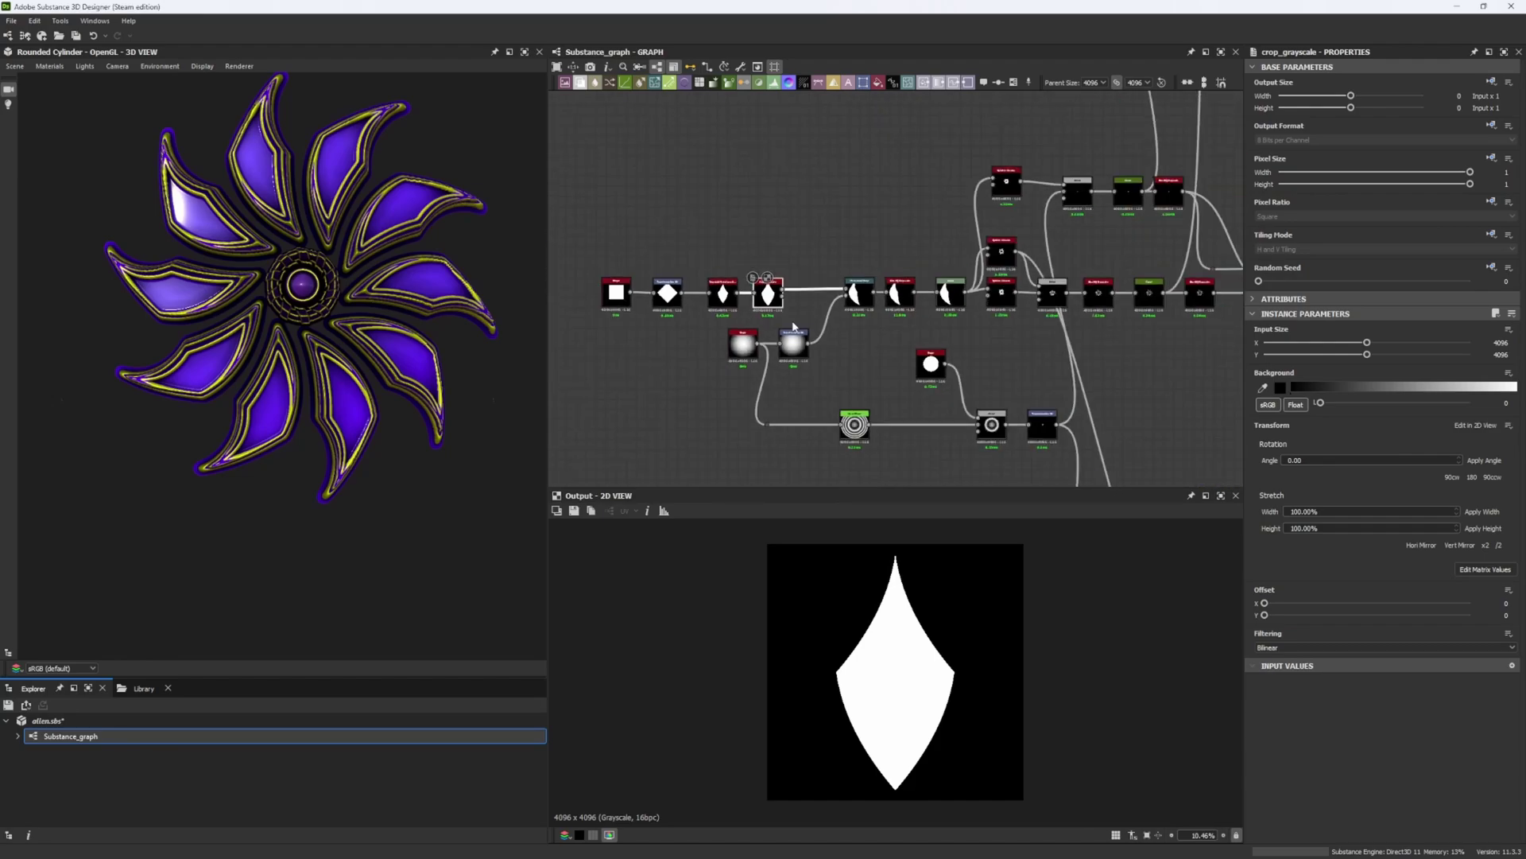
scroll(829, 321, up, 2)
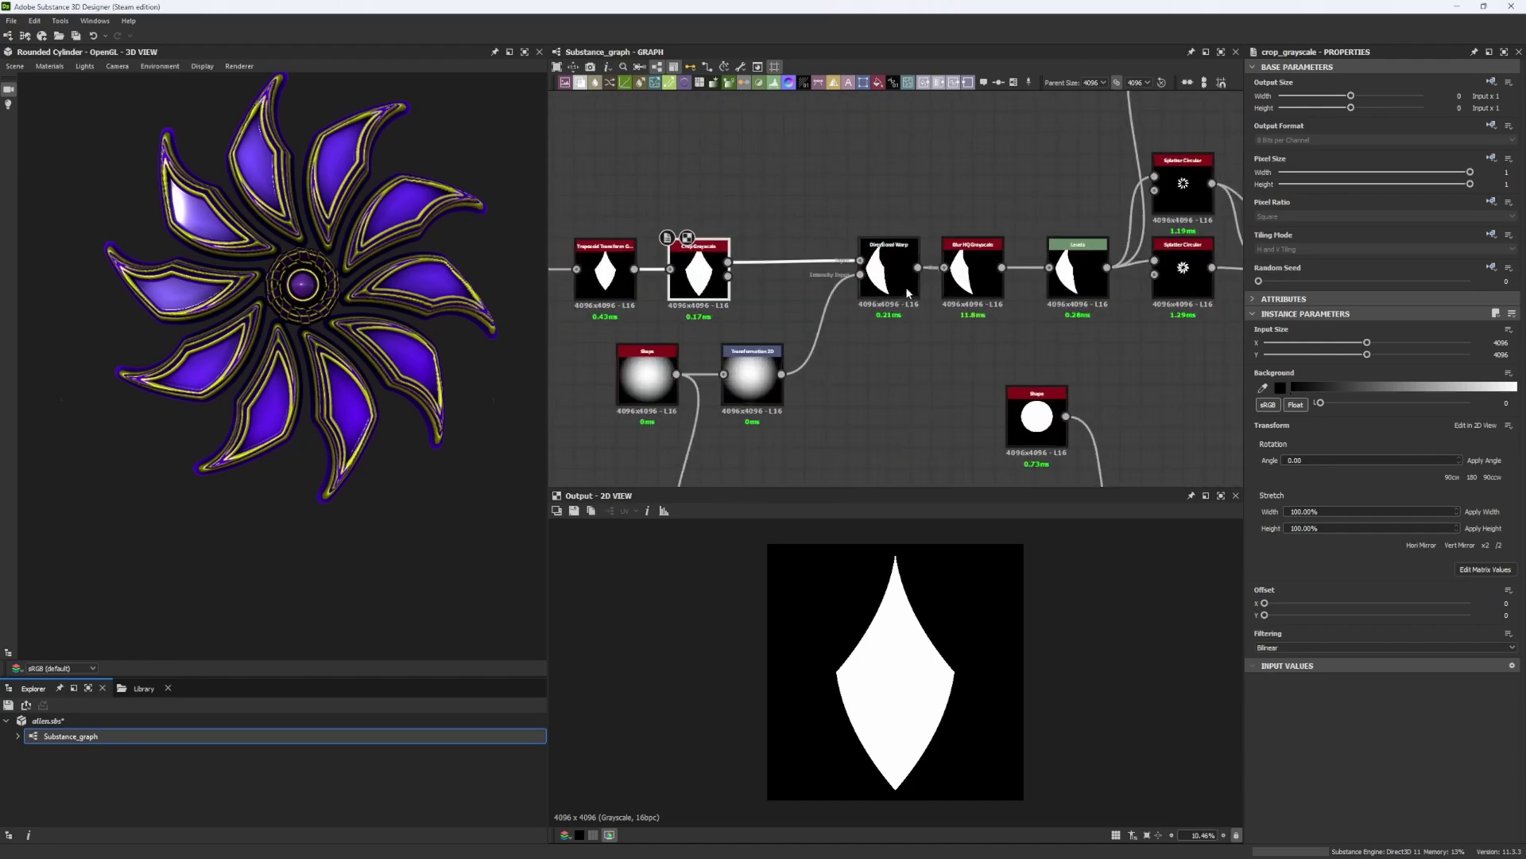
Preview the Directional Warp node, the Paraboloid Shape and the Transformation 2D that feed its intensity.
double_click(908, 293)
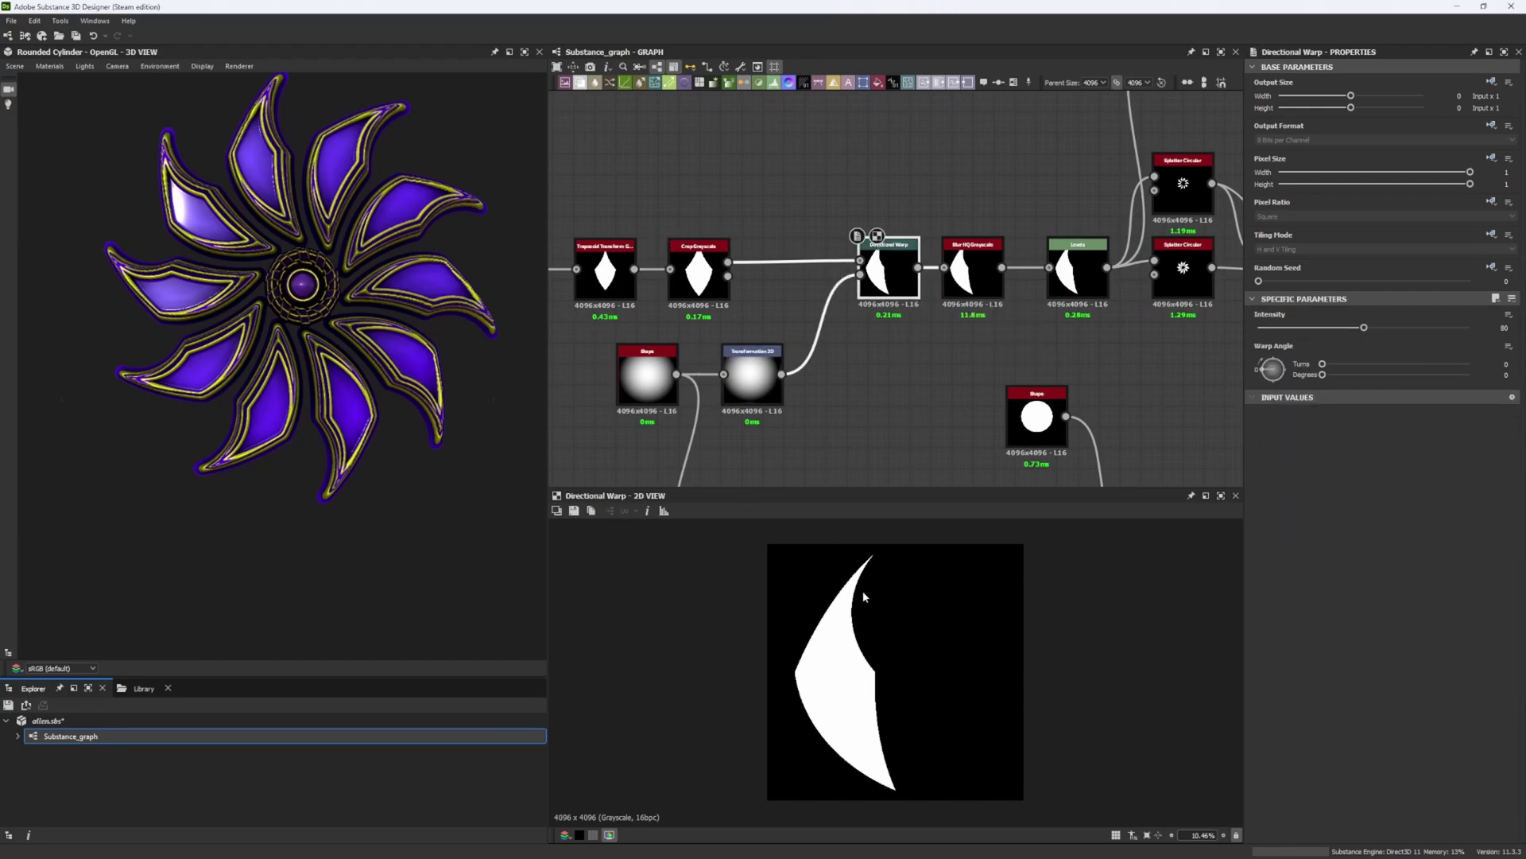
click(660, 368)
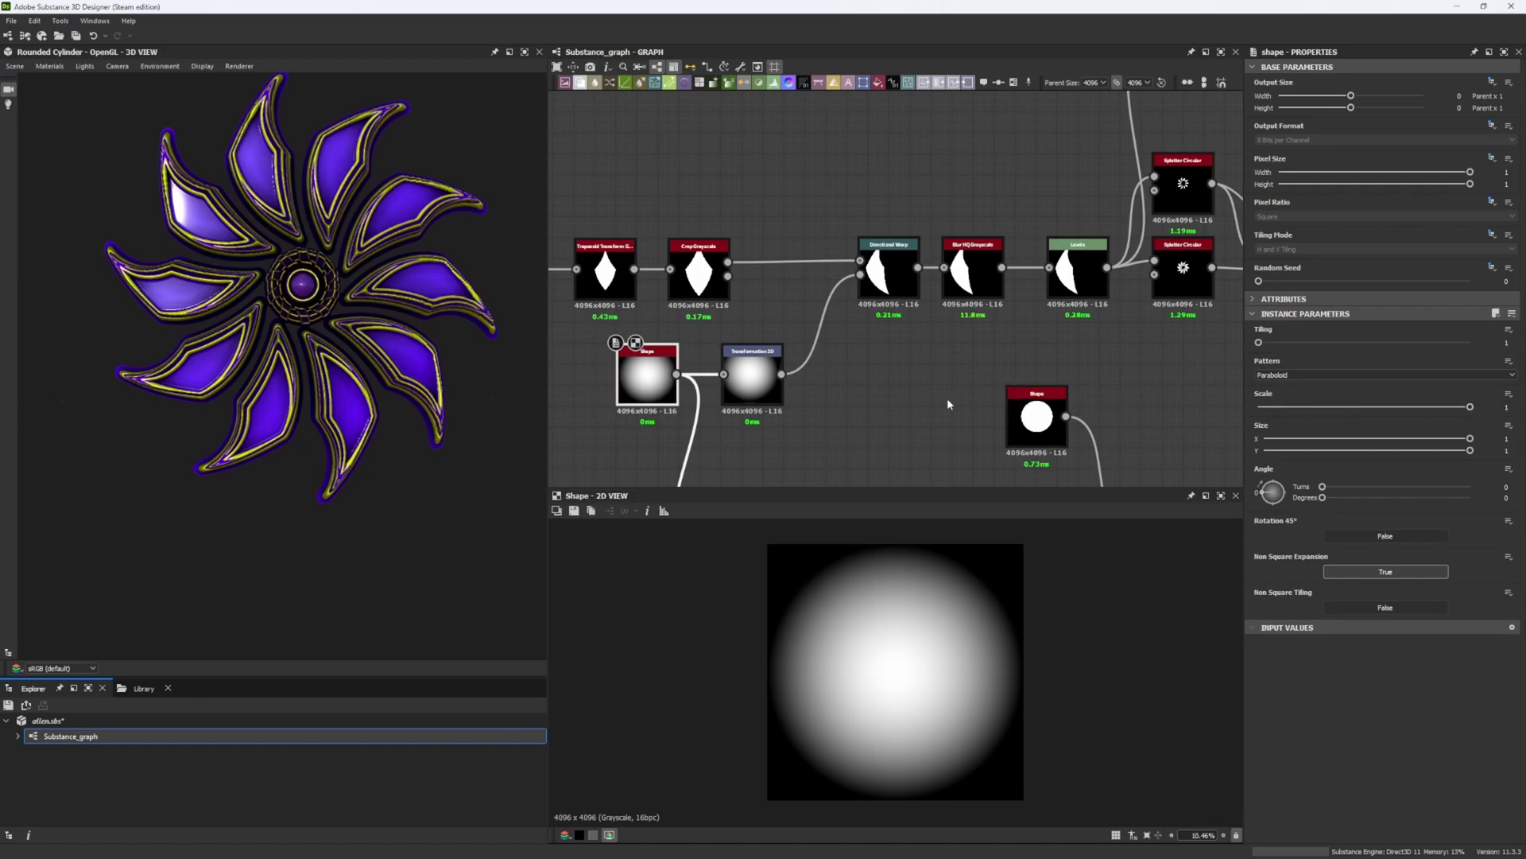
click(781, 392)
With the Directional Warp previewed, try a Transformation 2D X offset of about -0.11 on the gradient, and undo it.
click(890, 278)
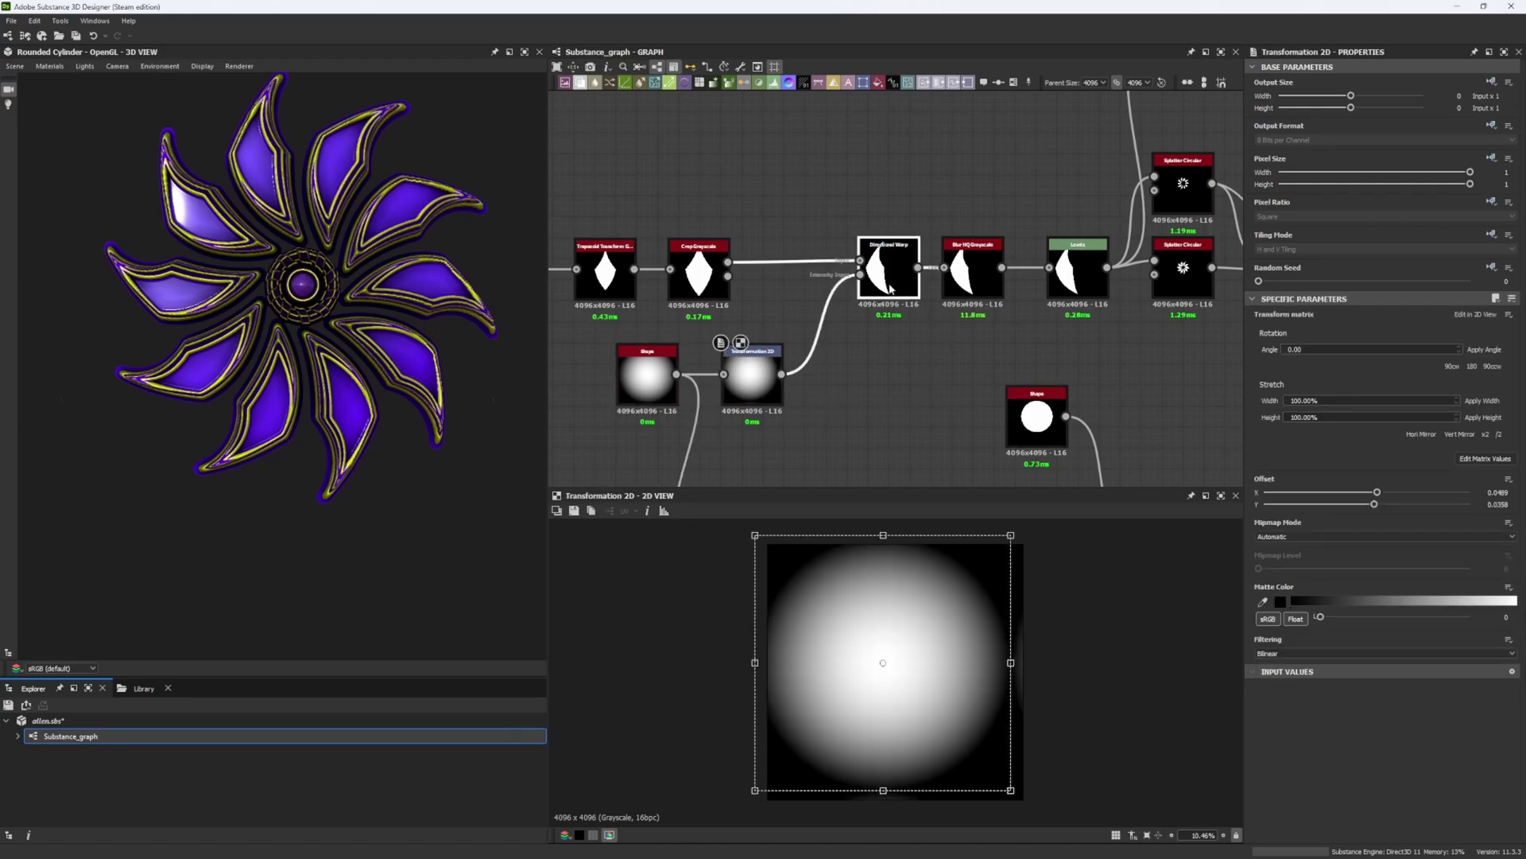
click(763, 402)
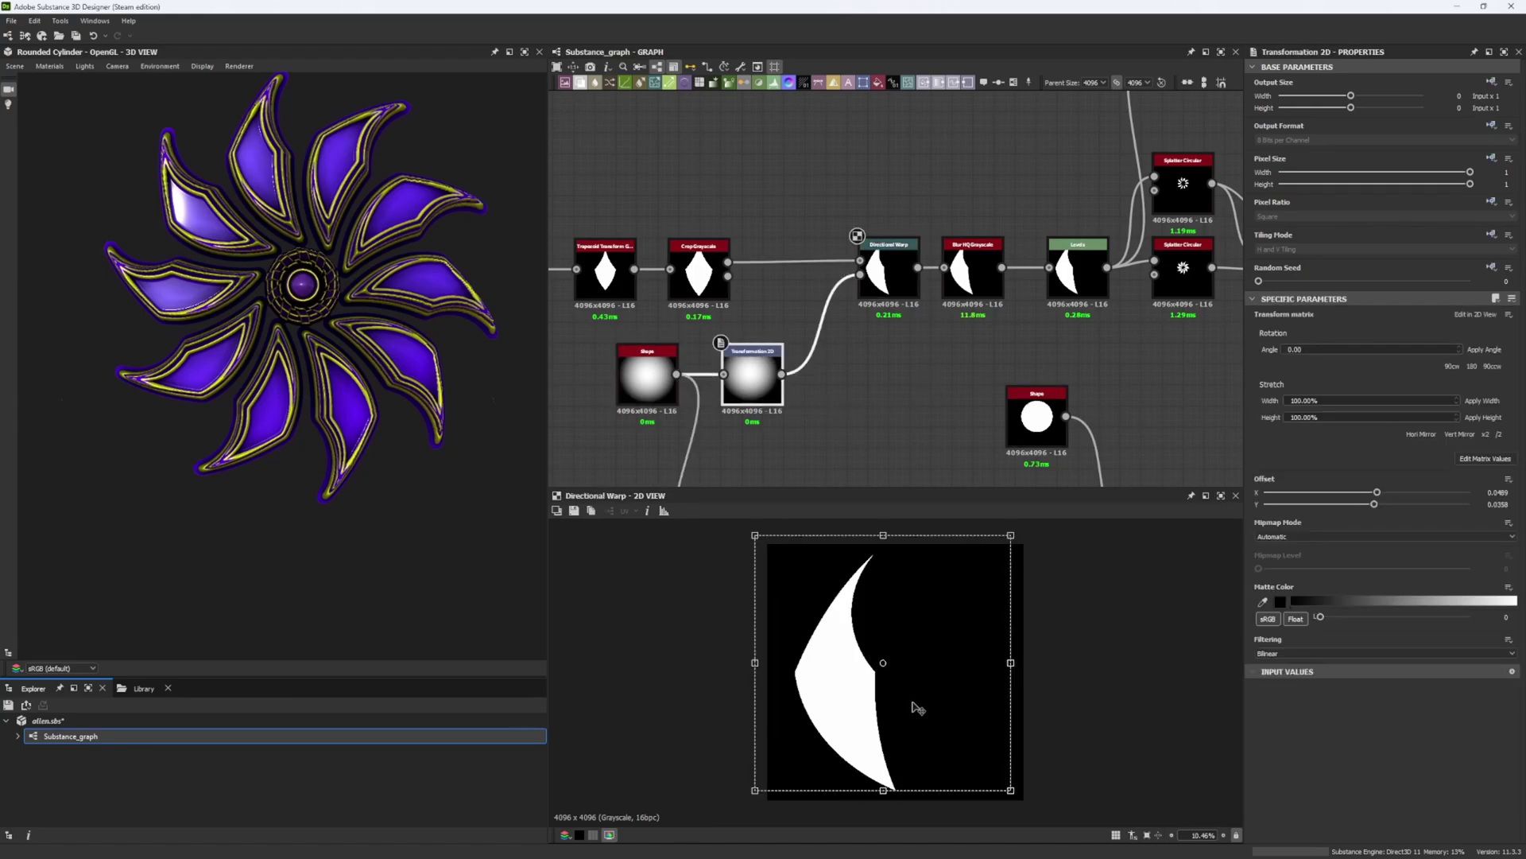
drag(883, 707, 916, 715)
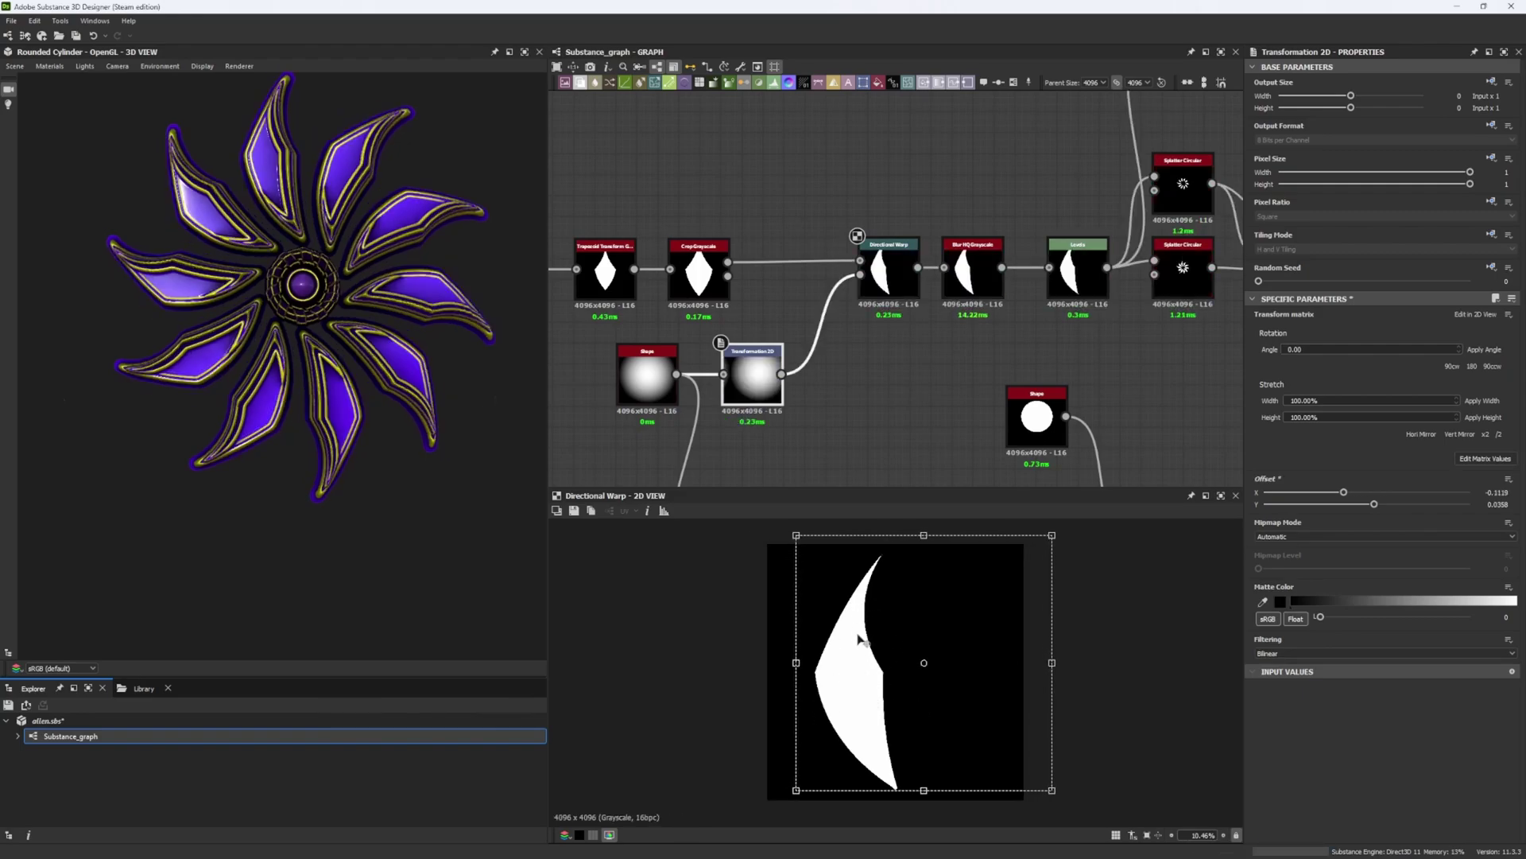
key(ctrl+z)
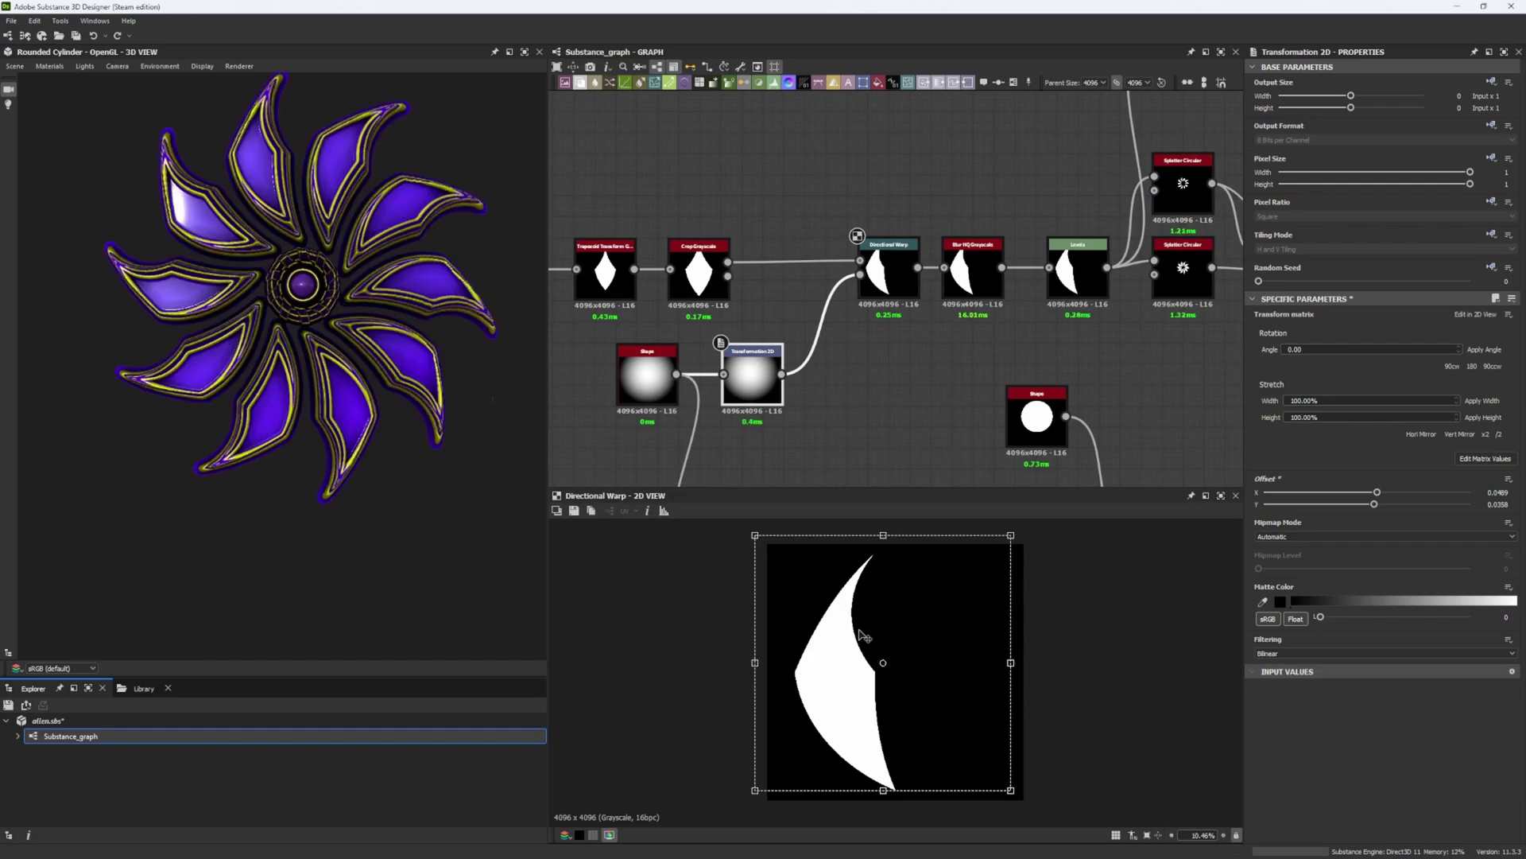
Preview the Blur HQ Grayscale node after the Directional Warp and inspect the petal's softened edges up close.
middle_drag(908, 326, 702, 348)
click(769, 314)
scroll(859, 623, up, 6)
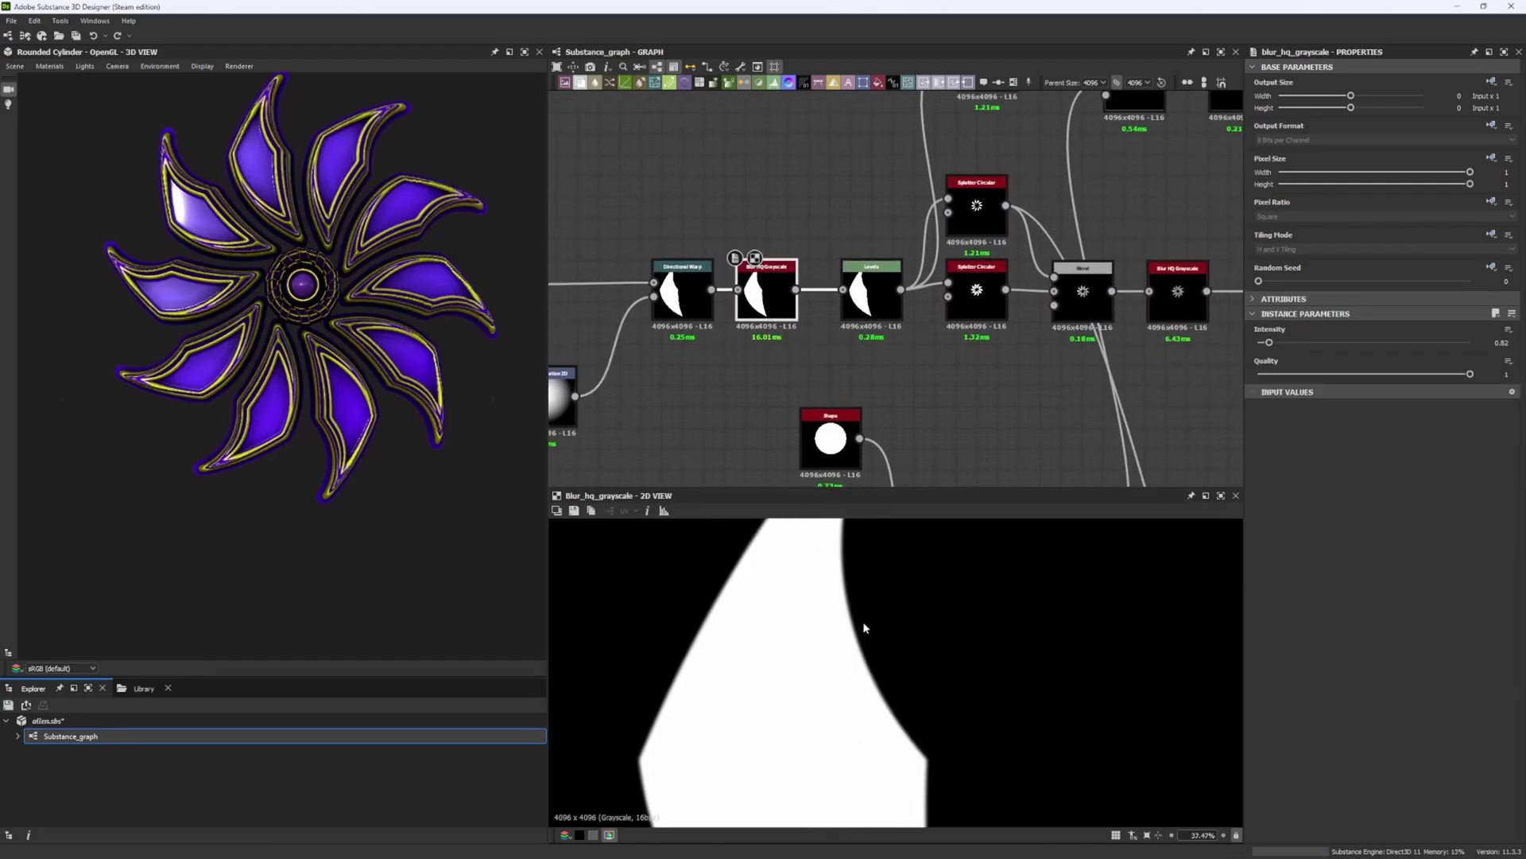
Preview the Levels node after the petal blur and the two Splatter Circular nodes that arrange the petal in a ring.
click(870, 295)
middle_drag(958, 287, 765, 321)
drag(770, 164, 775, 403)
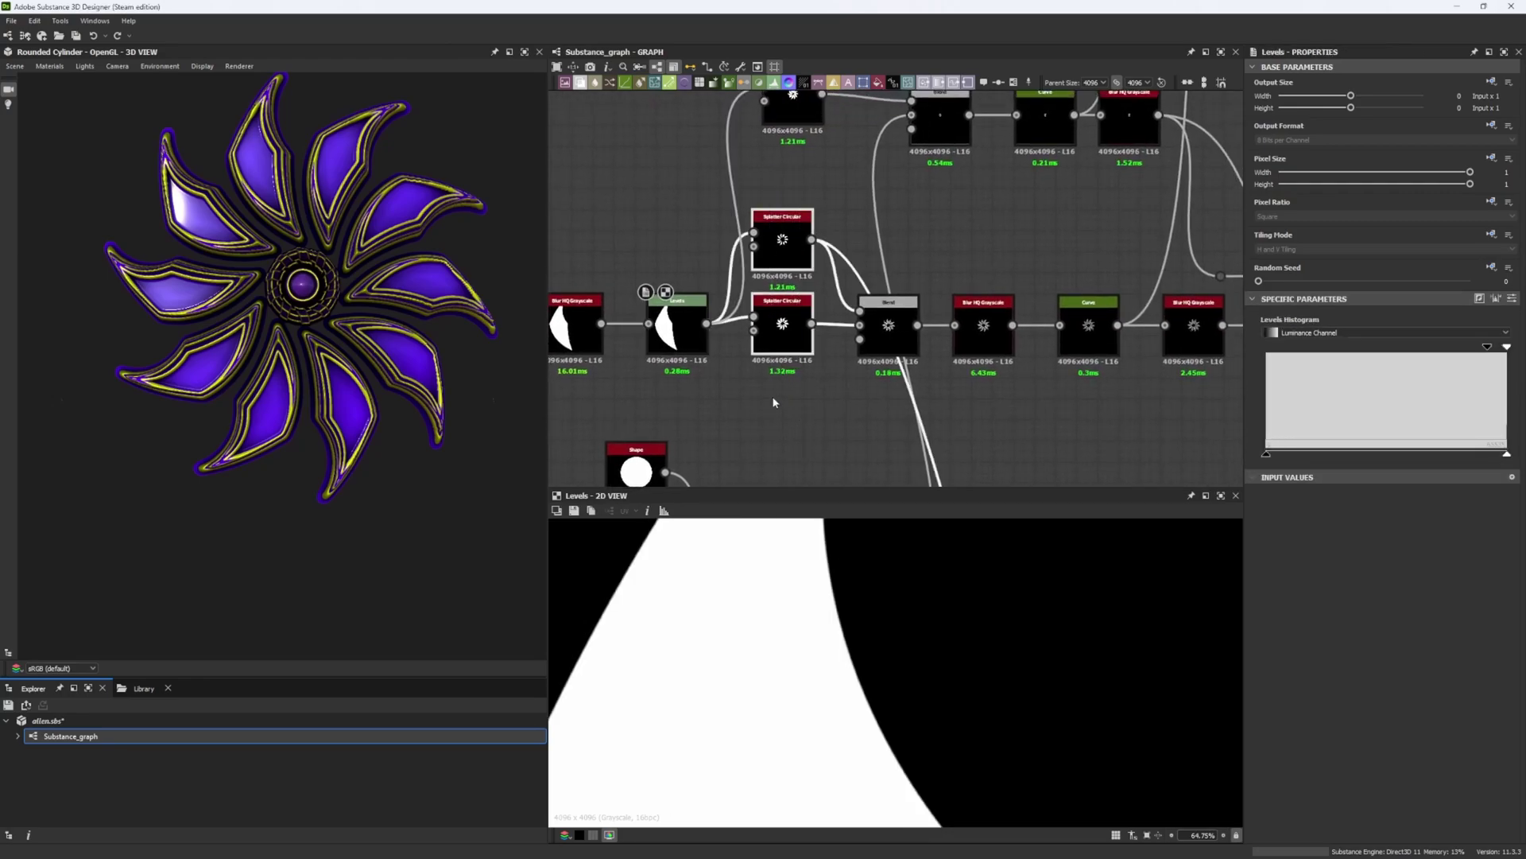
click(779, 355)
scroll(873, 672, down, 2)
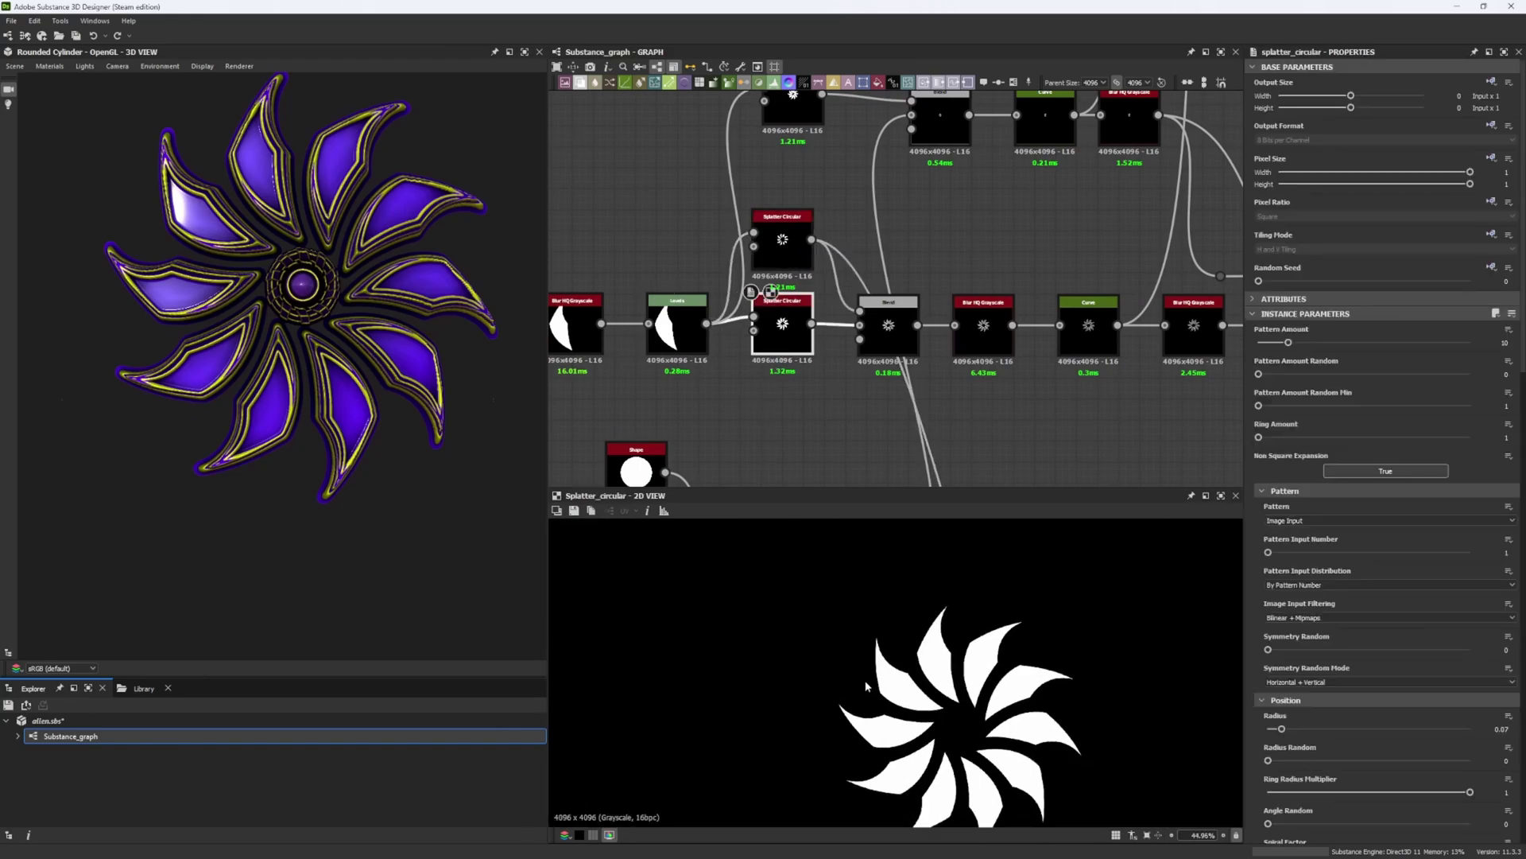
middle_drag(933, 673, 853, 627)
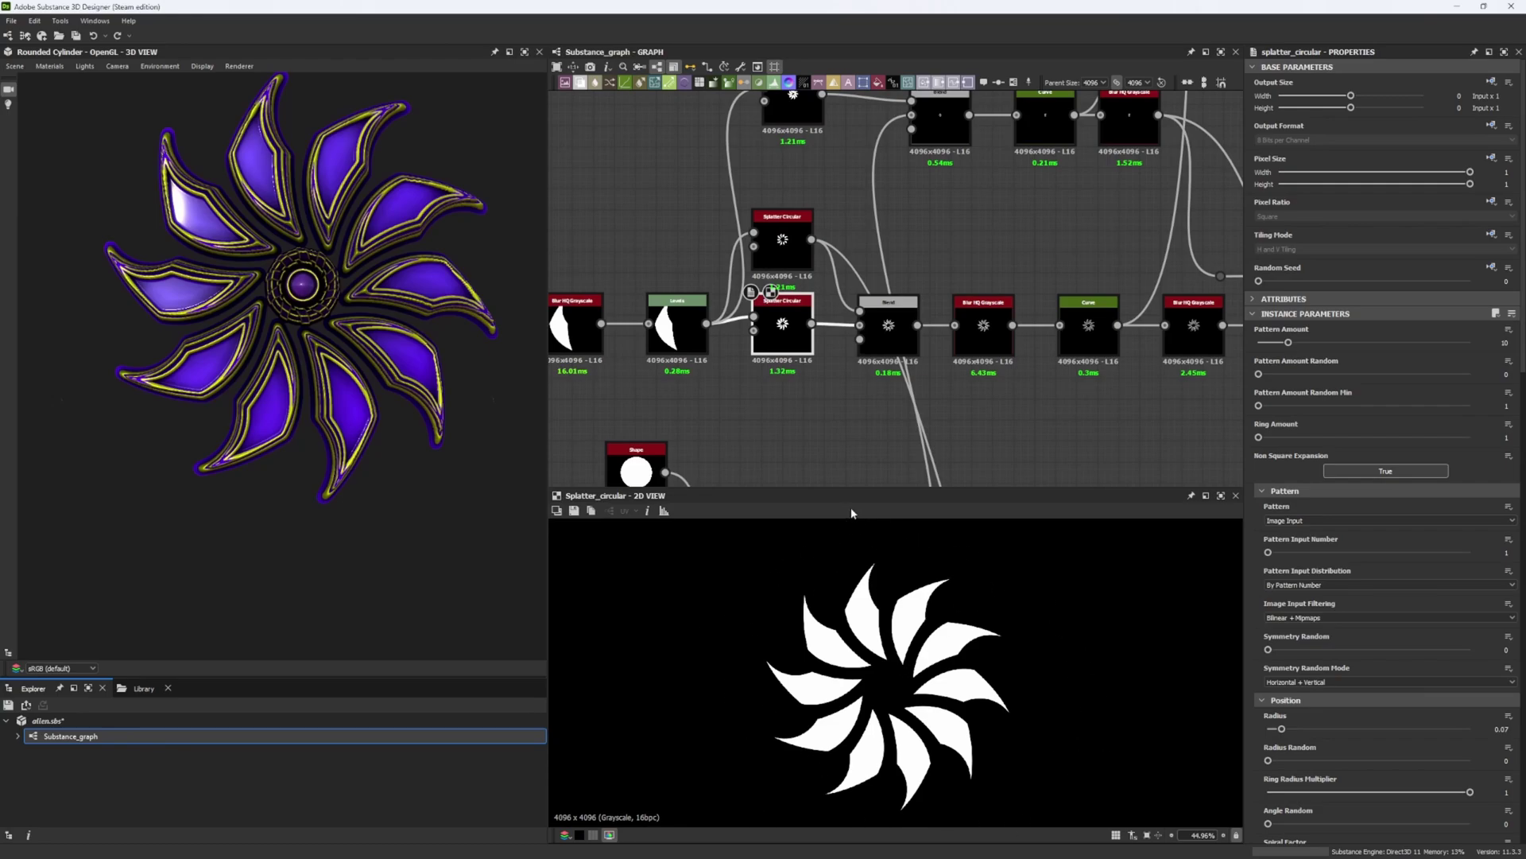
click(801, 259)
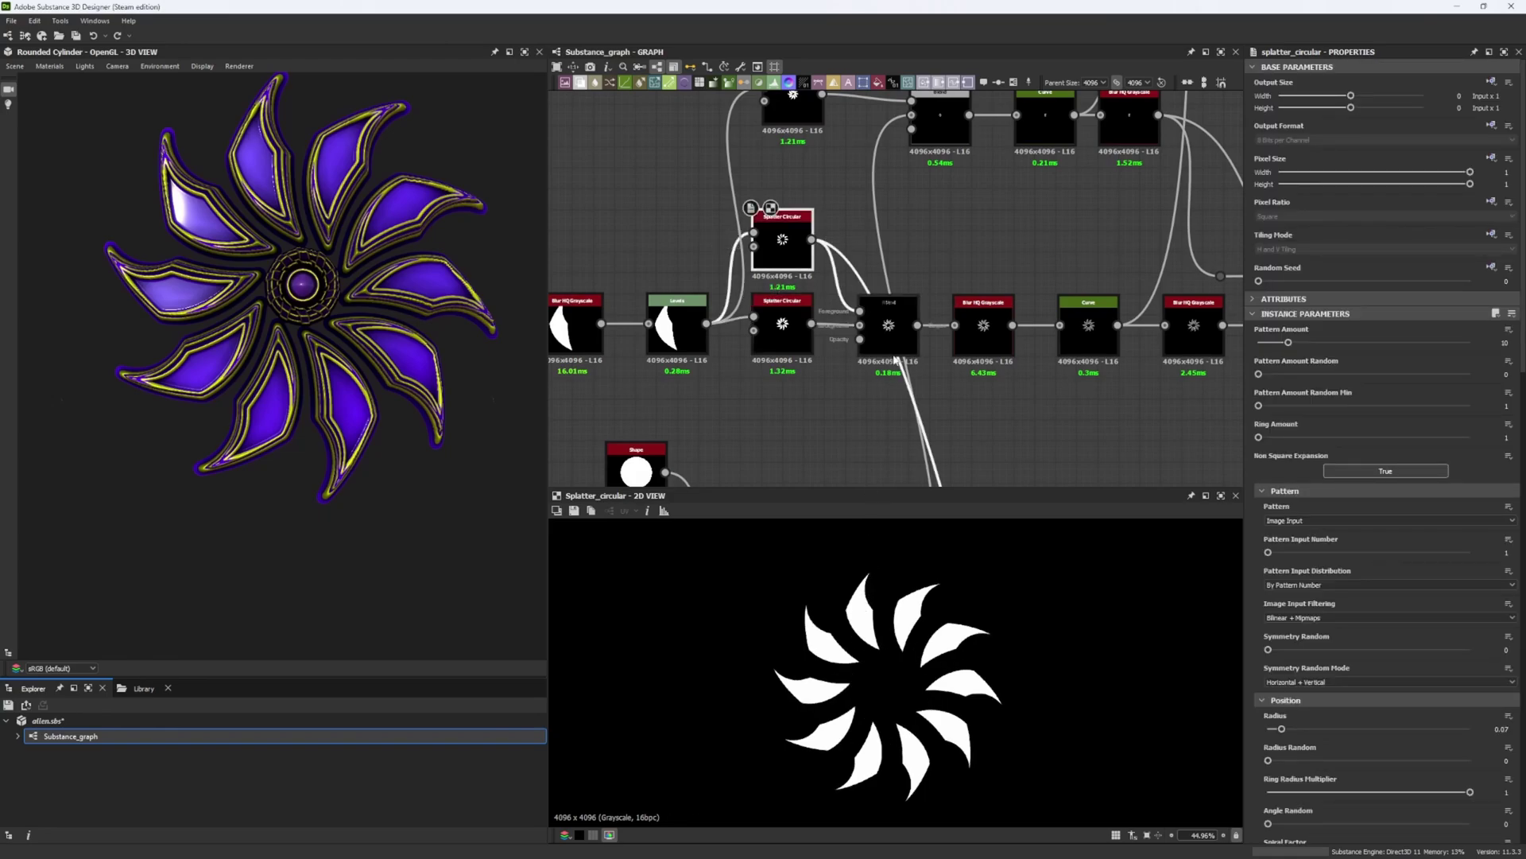
Preview the Blend node that subtracts one petal ring from the other and inspect the petal borders up close.
click(895, 353)
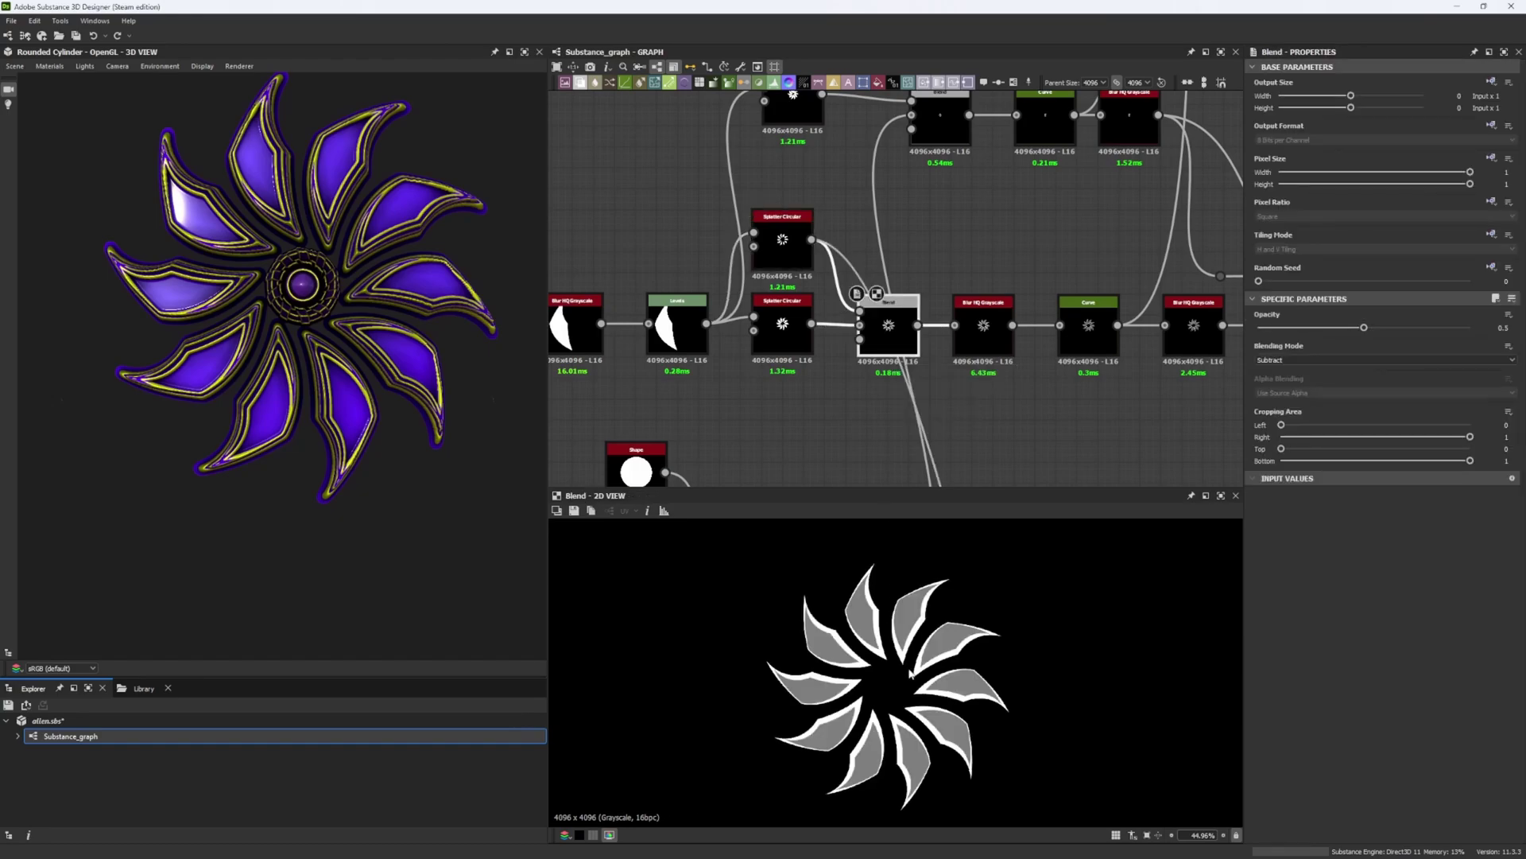
scroll(912, 614, up, 8)
scroll(888, 598, down, 6)
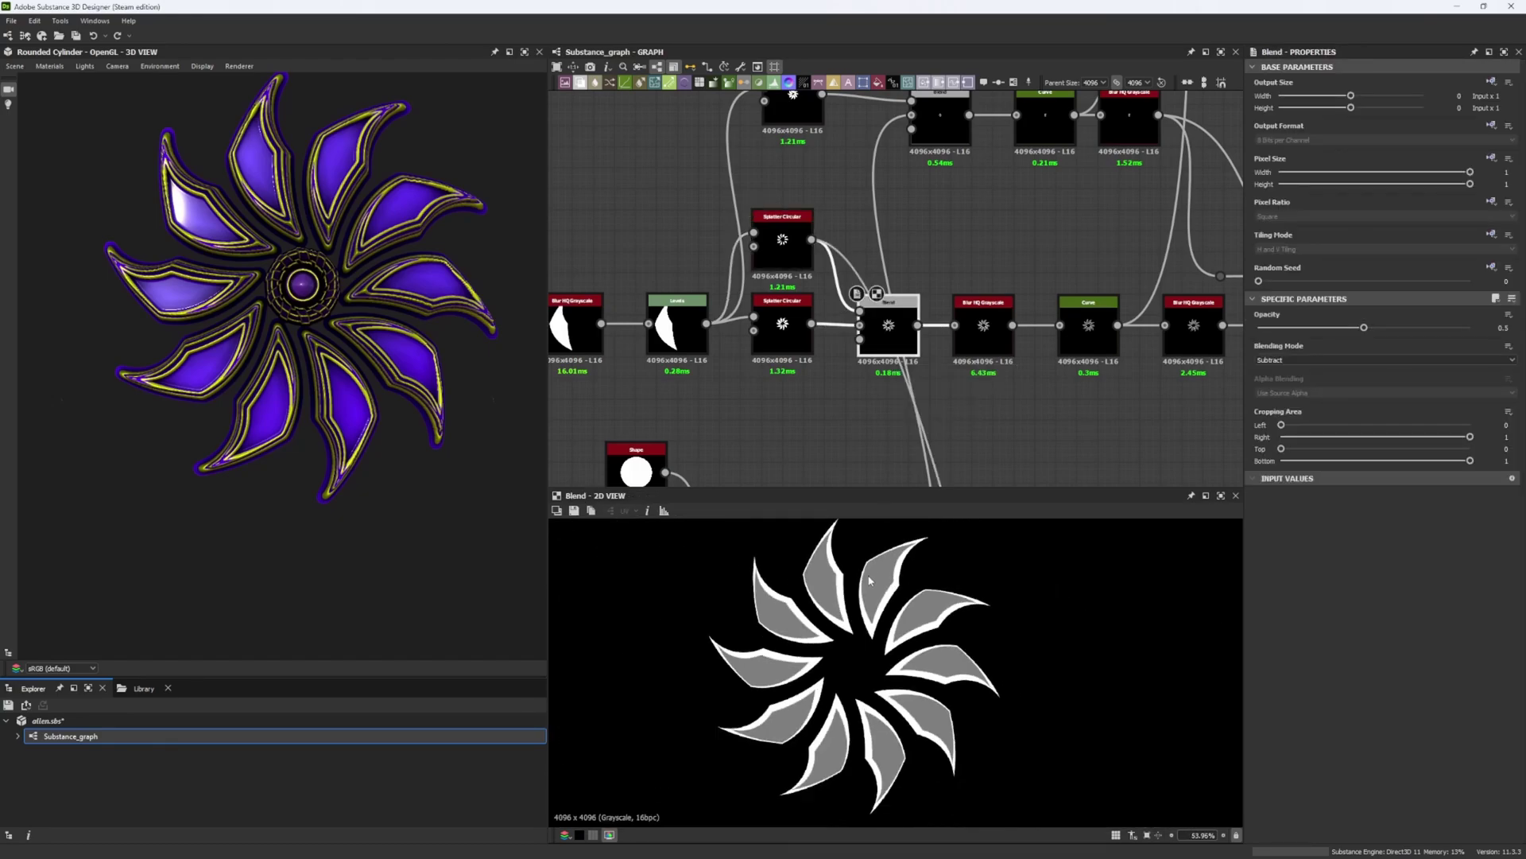
scroll(869, 588, up, 6)
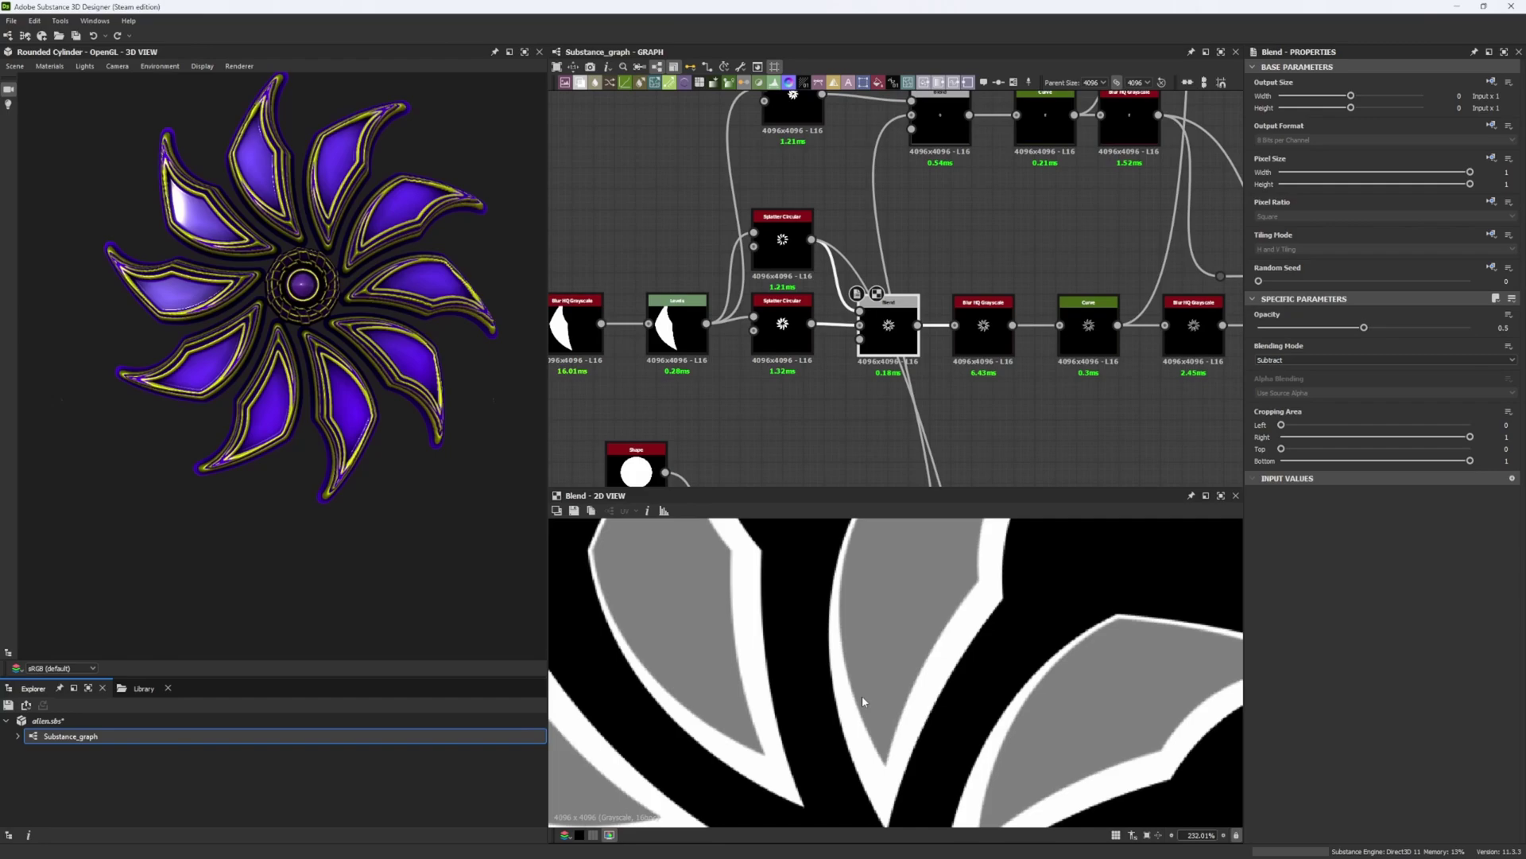
Preview the Blur HQ Grayscale and Curve nodes after the Subtract Blend and examine the ridges along the petal borders.
middle_drag(867, 397, 805, 430)
middle_drag(930, 422, 763, 348)
click(913, 364)
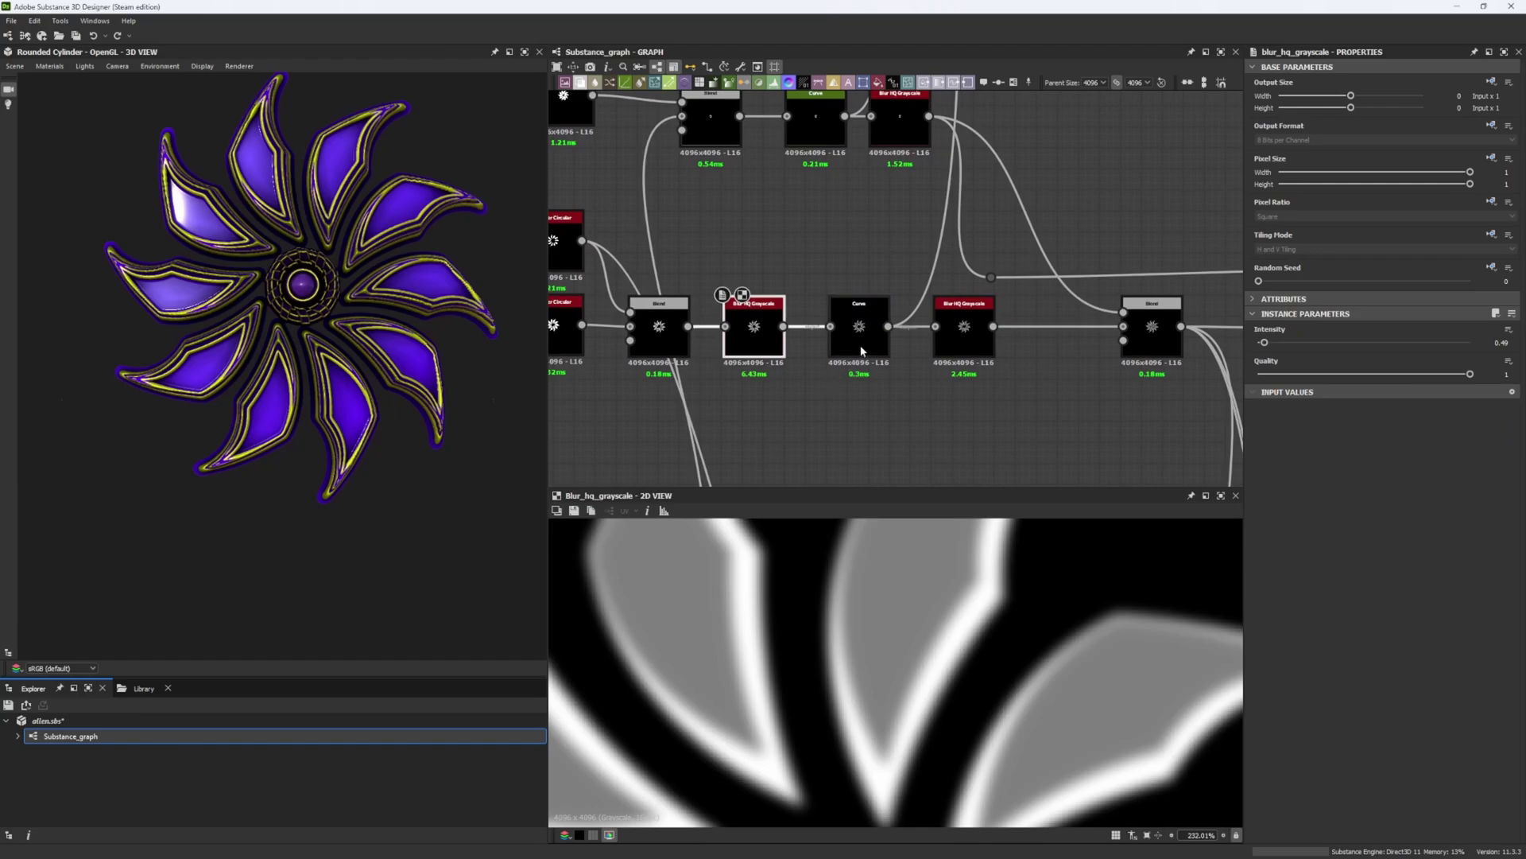
click(861, 349)
scroll(951, 584, down, 4)
scroll(951, 590, down, 1)
scroll(951, 587, up, 5)
scroll(952, 589, down, 4)
scroll(954, 589, up, 5)
scroll(958, 591, down, 6)
scroll(959, 592, up, 5)
Show the material on the Plane (hi-res) mesh in the 3D view and examine the ornament's relief from several angles.
drag(384, 316, 341, 311)
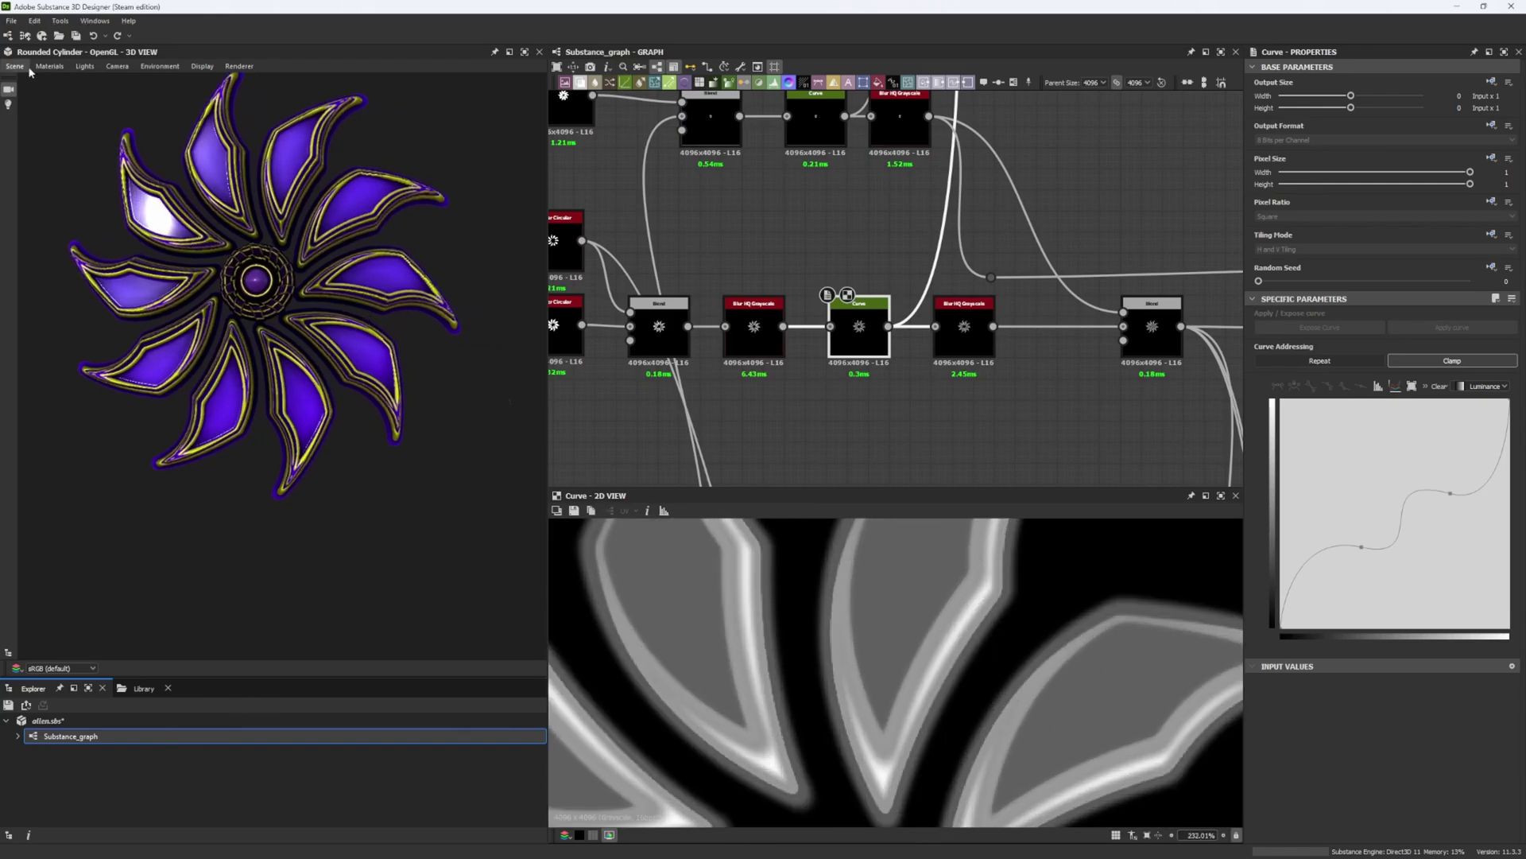
click(16, 66)
click(41, 167)
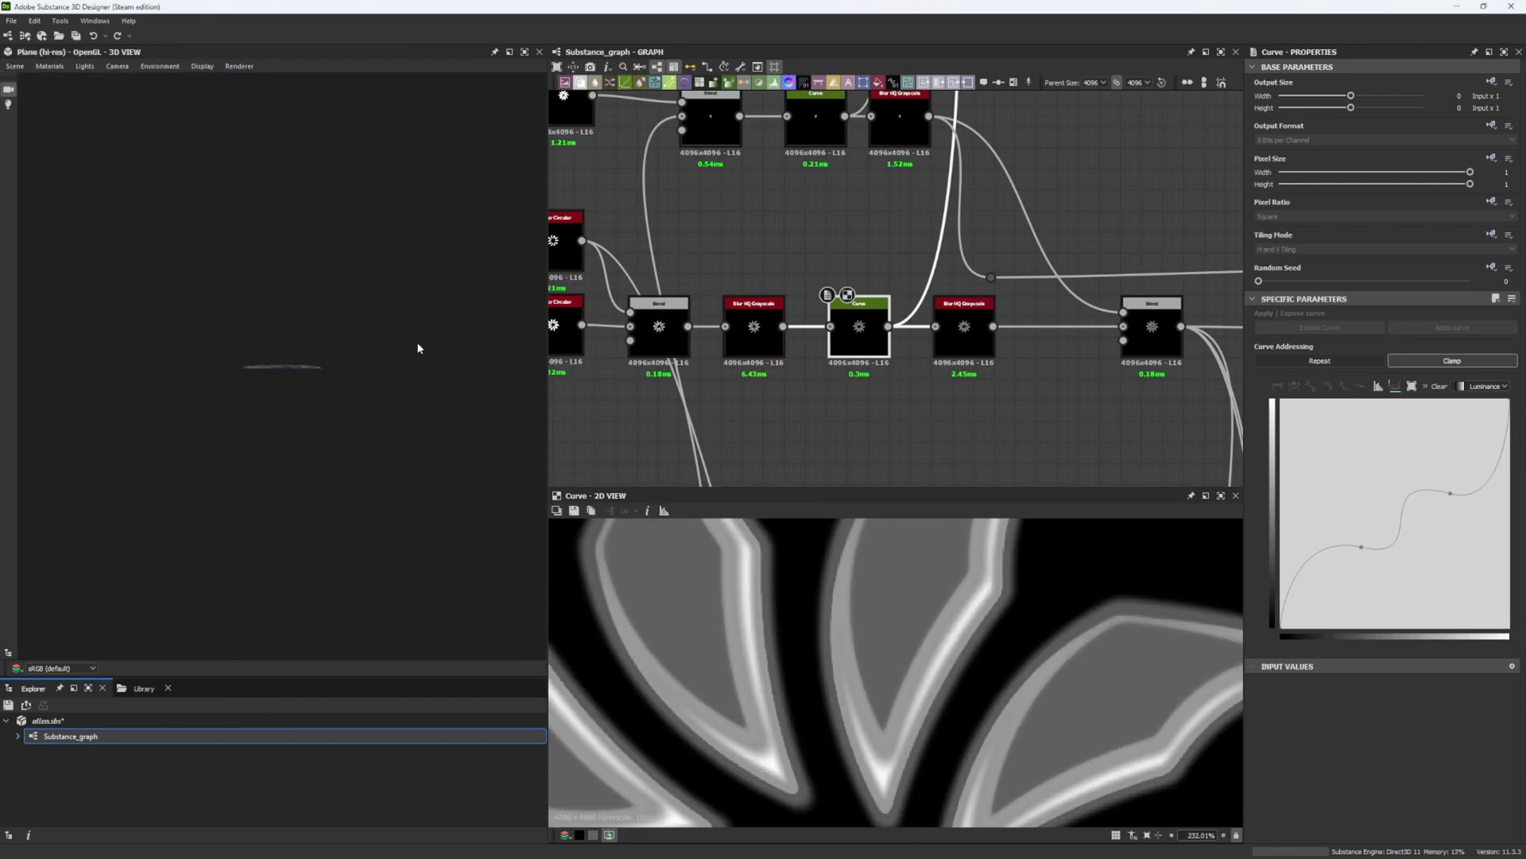
drag(296, 334, 286, 374)
scroll(286, 596, up, 8)
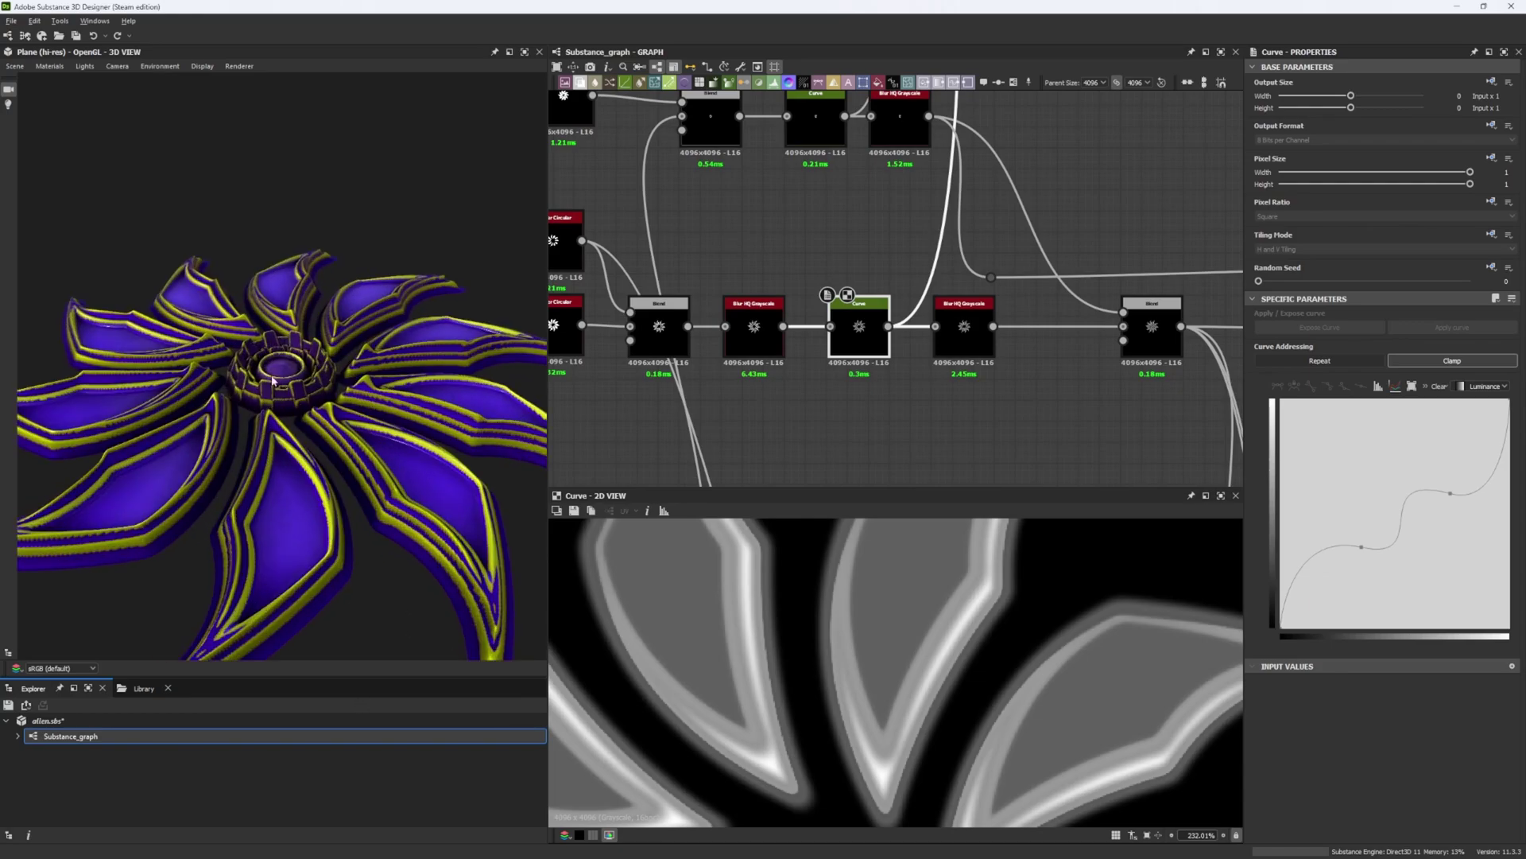
drag(290, 497, 357, 413)
drag(390, 342, 647, 408)
scroll(404, 423, down, 4)
Switch the 3D view back to the Rounded Cylinder mesh and bring the whole ornament into view.
click(14, 67)
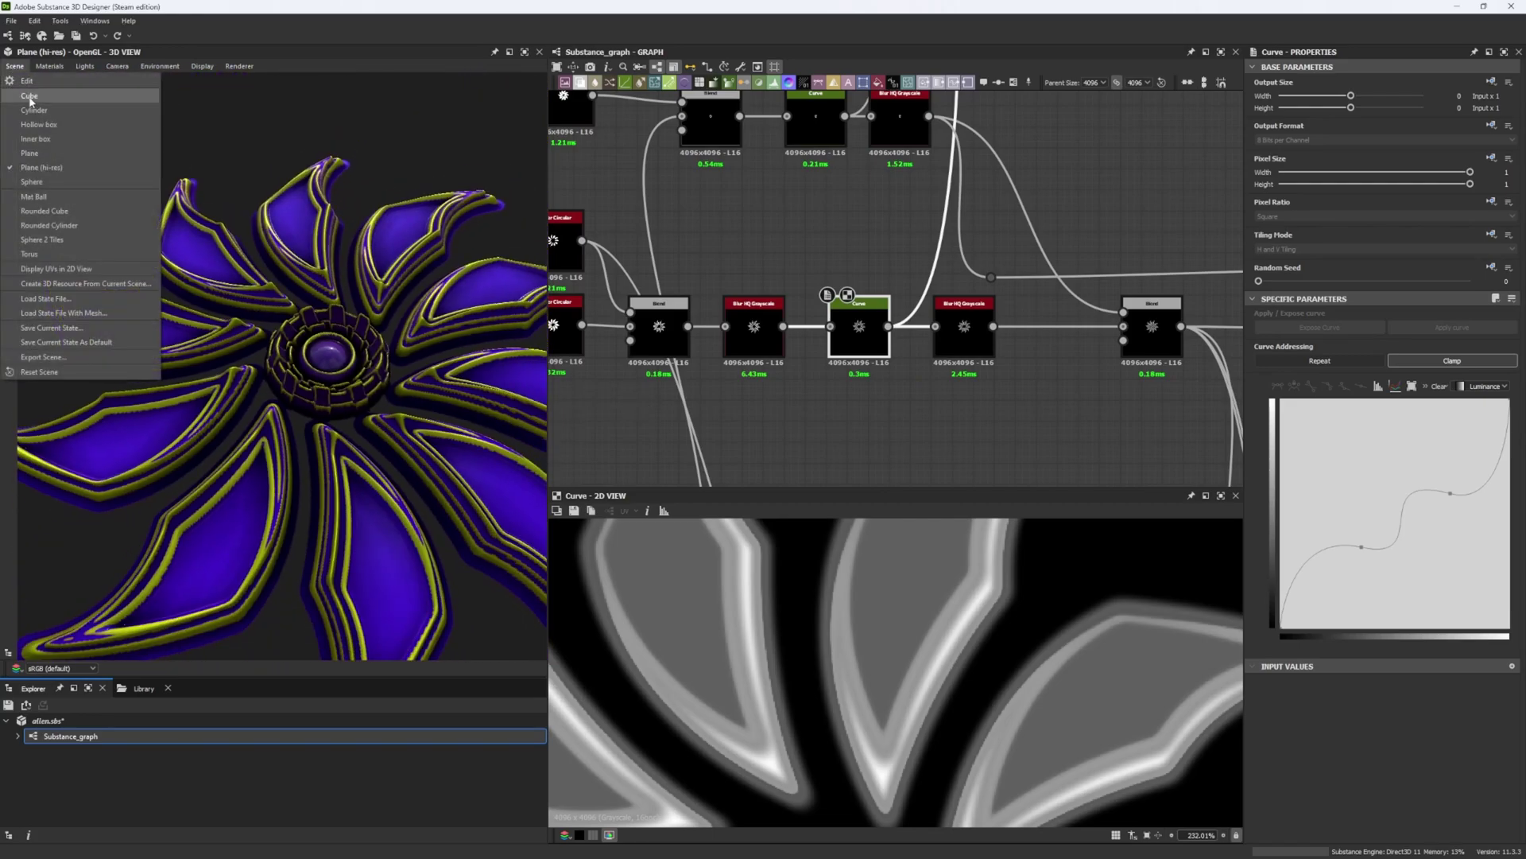
click(85, 227)
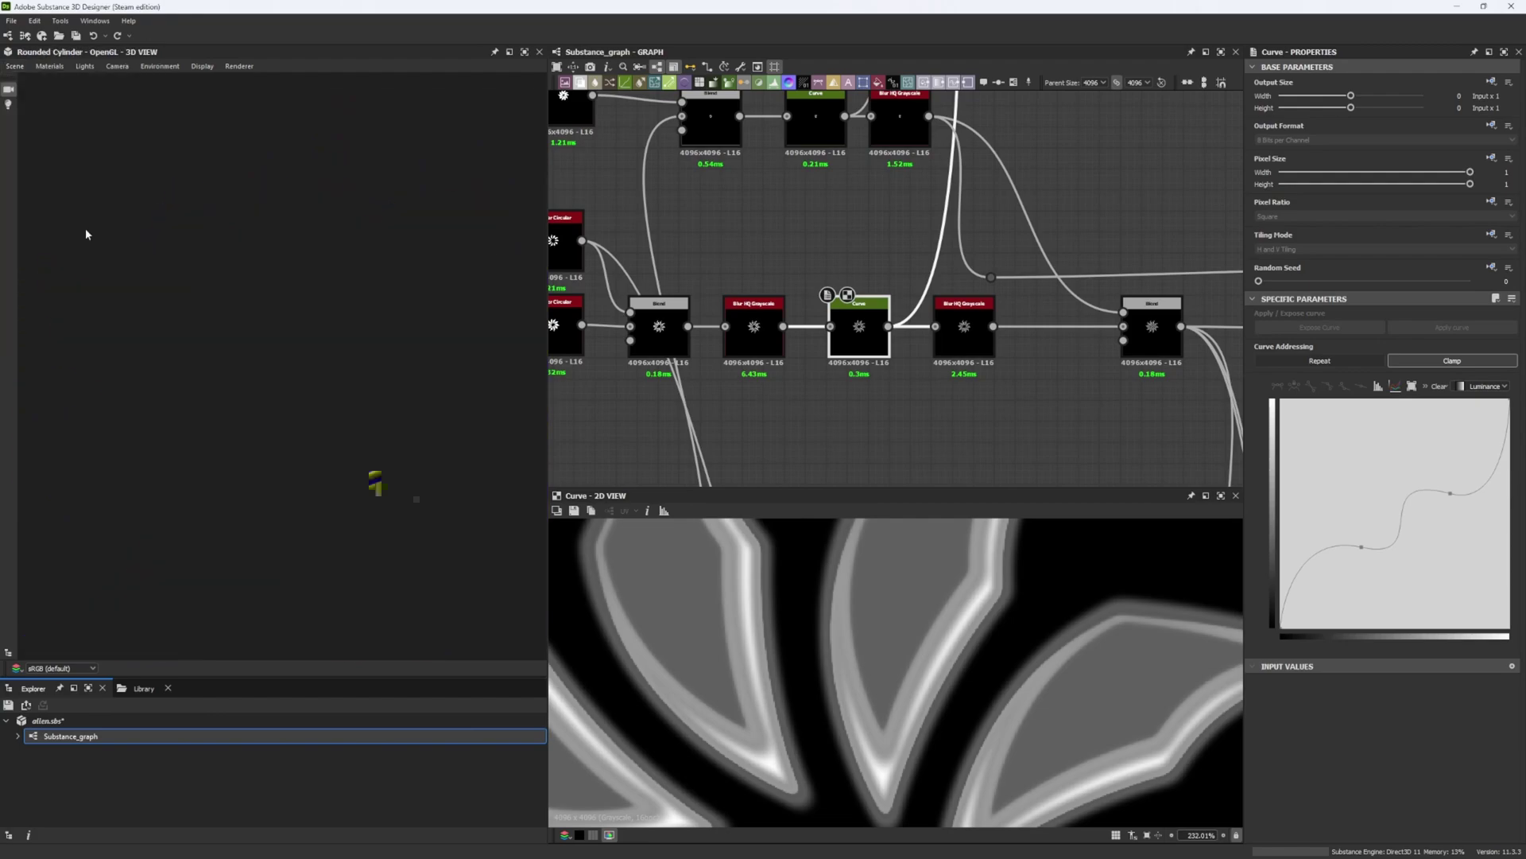
drag(237, 343, 279, 296)
right_drag(279, 296, 175, 378)
scroll(213, 209, down, 5)
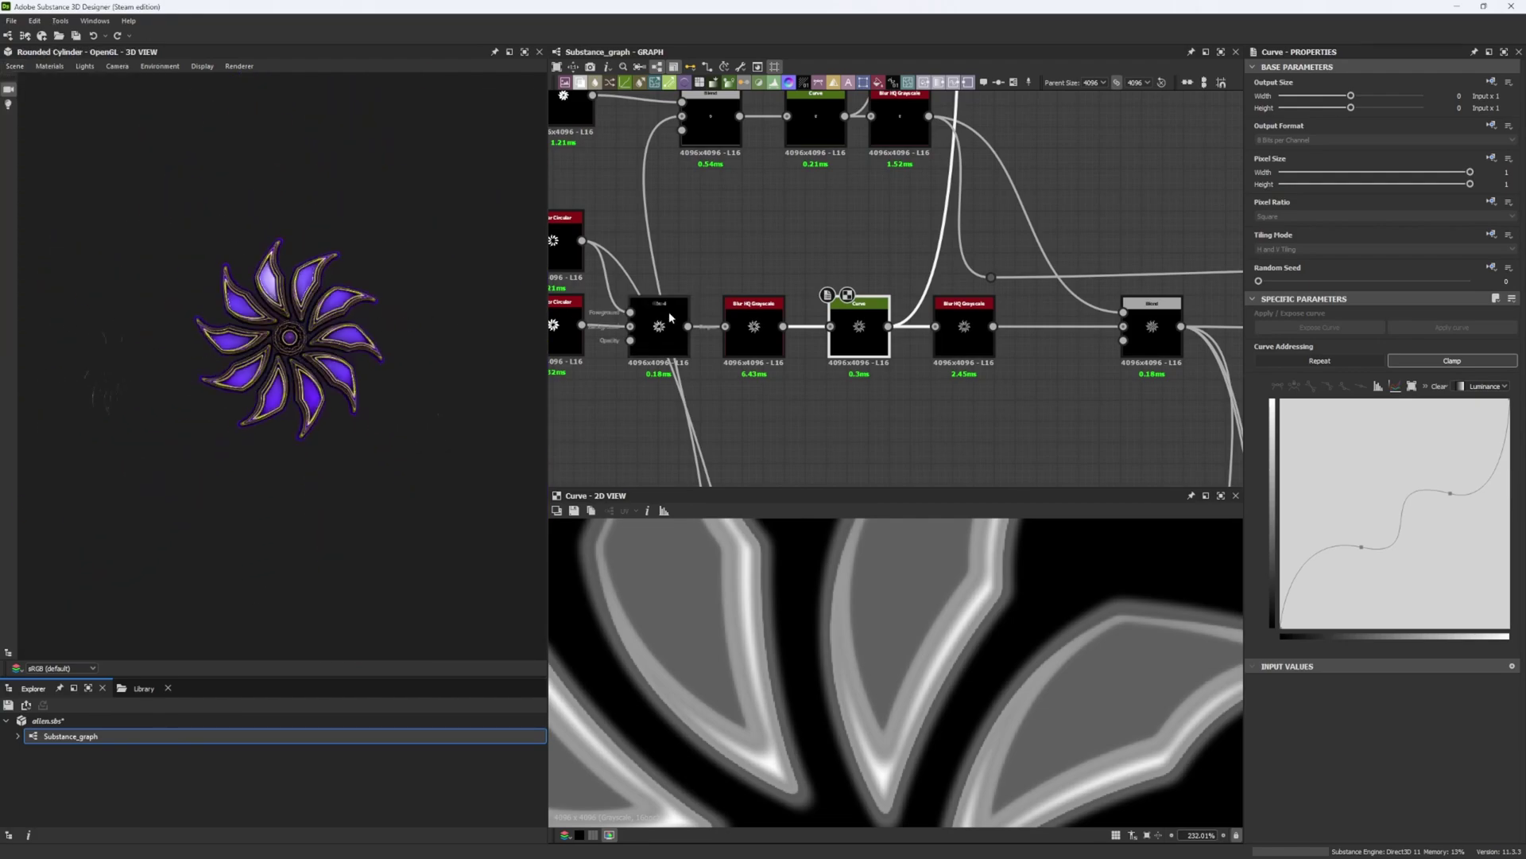
Preview the Blur HQ Grayscale after the Curve and the Add (Linear Dodge) Blend, and inspect the ornament's centre up close.
double_click(961, 337)
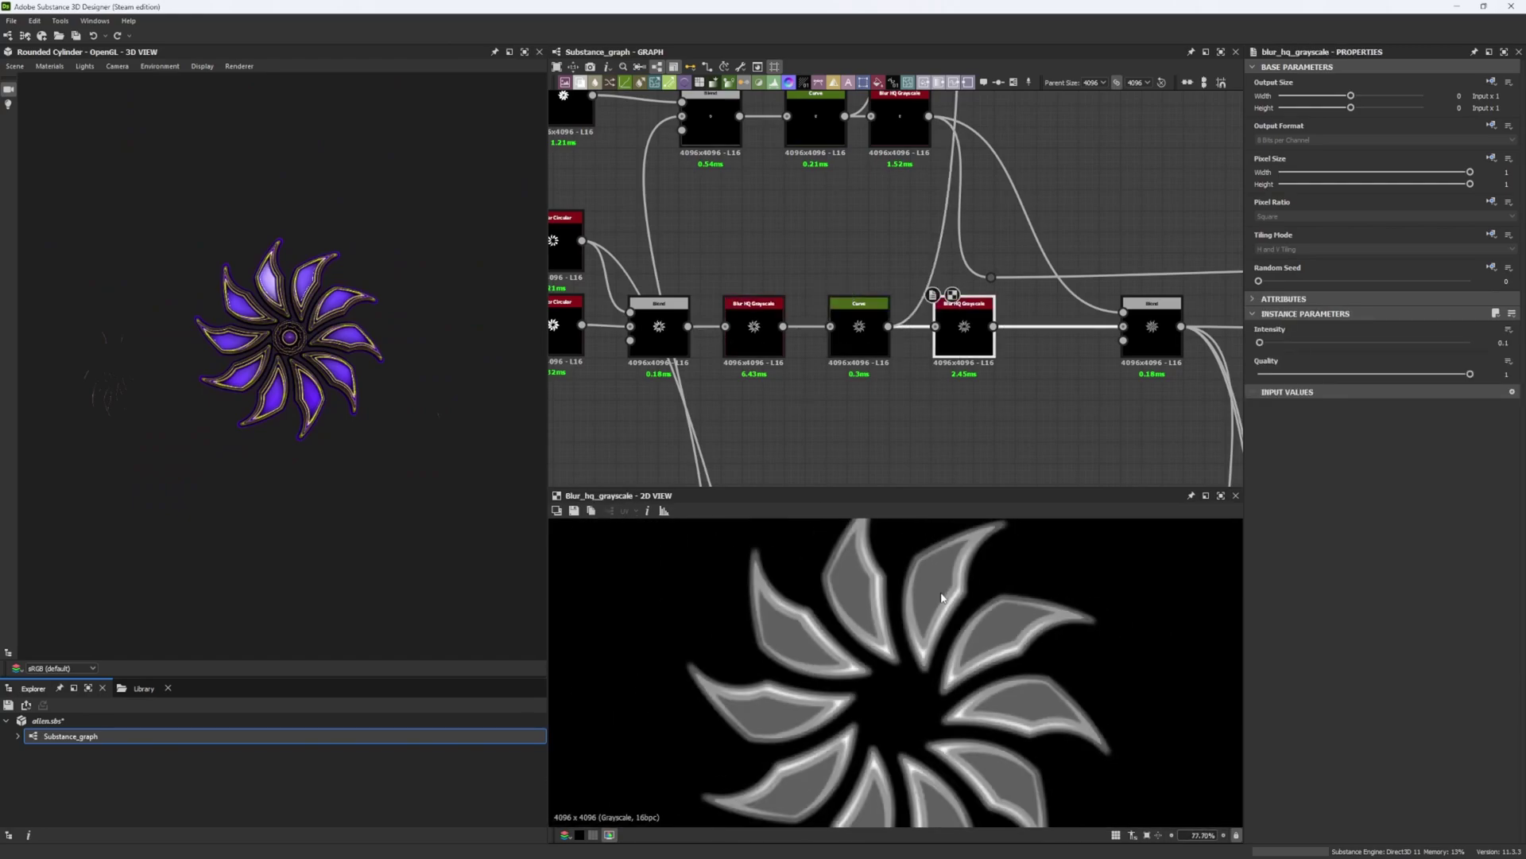
middle_drag(1071, 401, 868, 408)
double_click(957, 340)
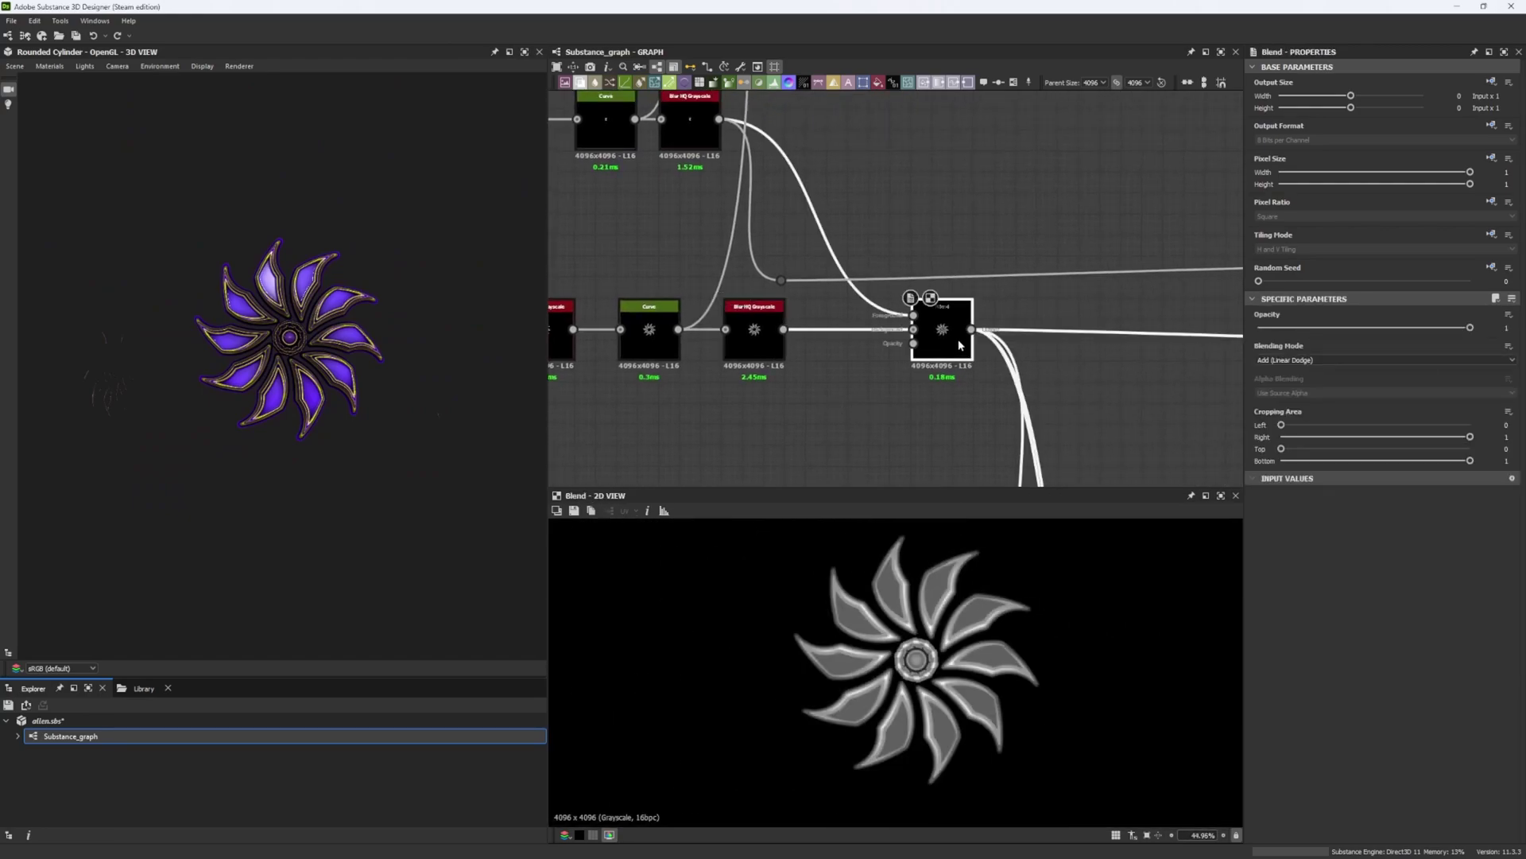
middle_drag(958, 338, 1031, 408)
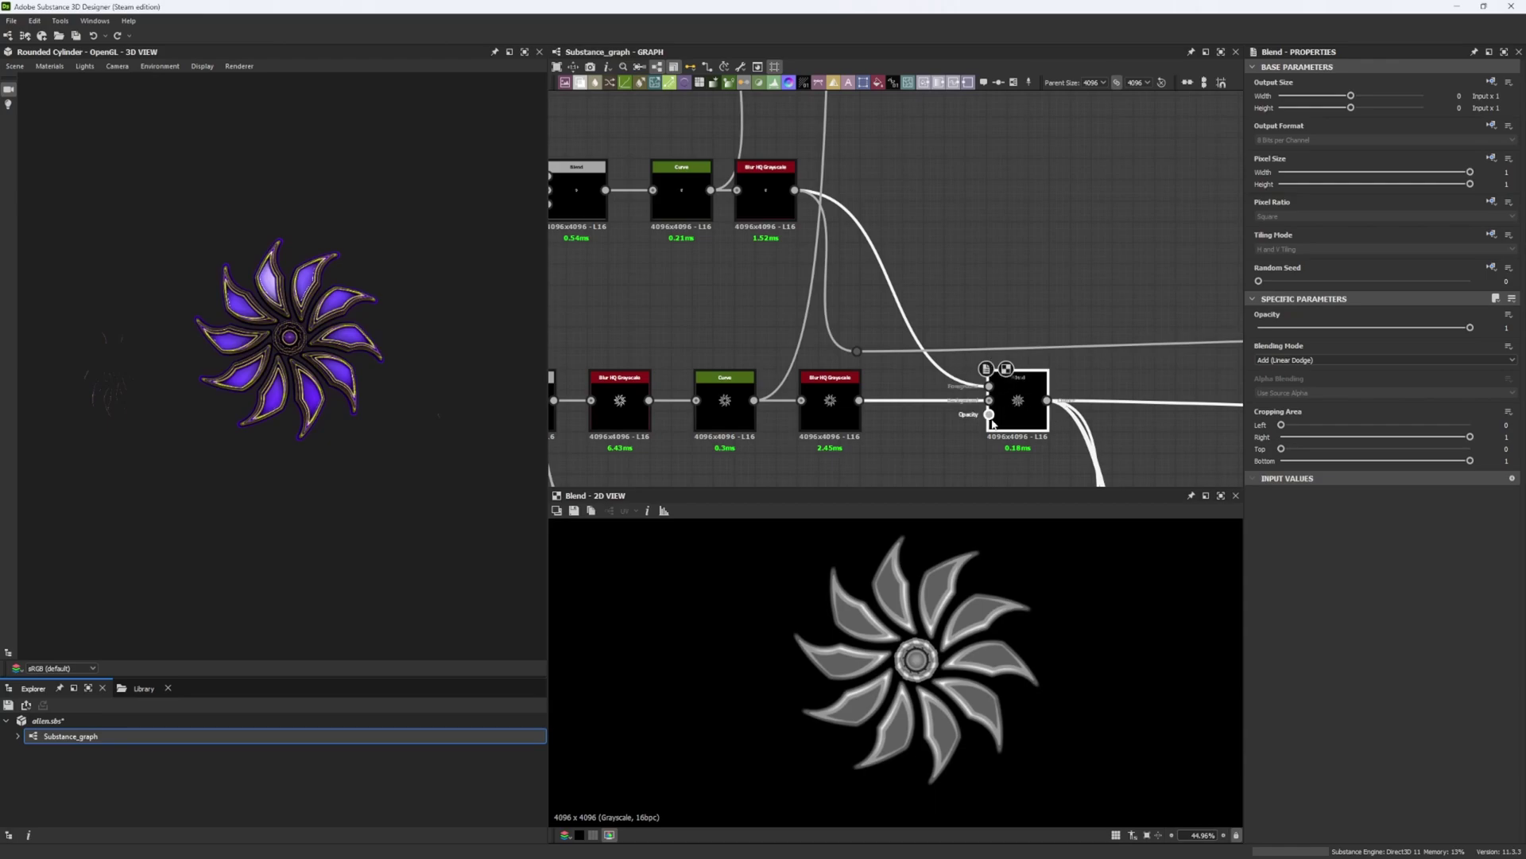
scroll(910, 608, up, 5)
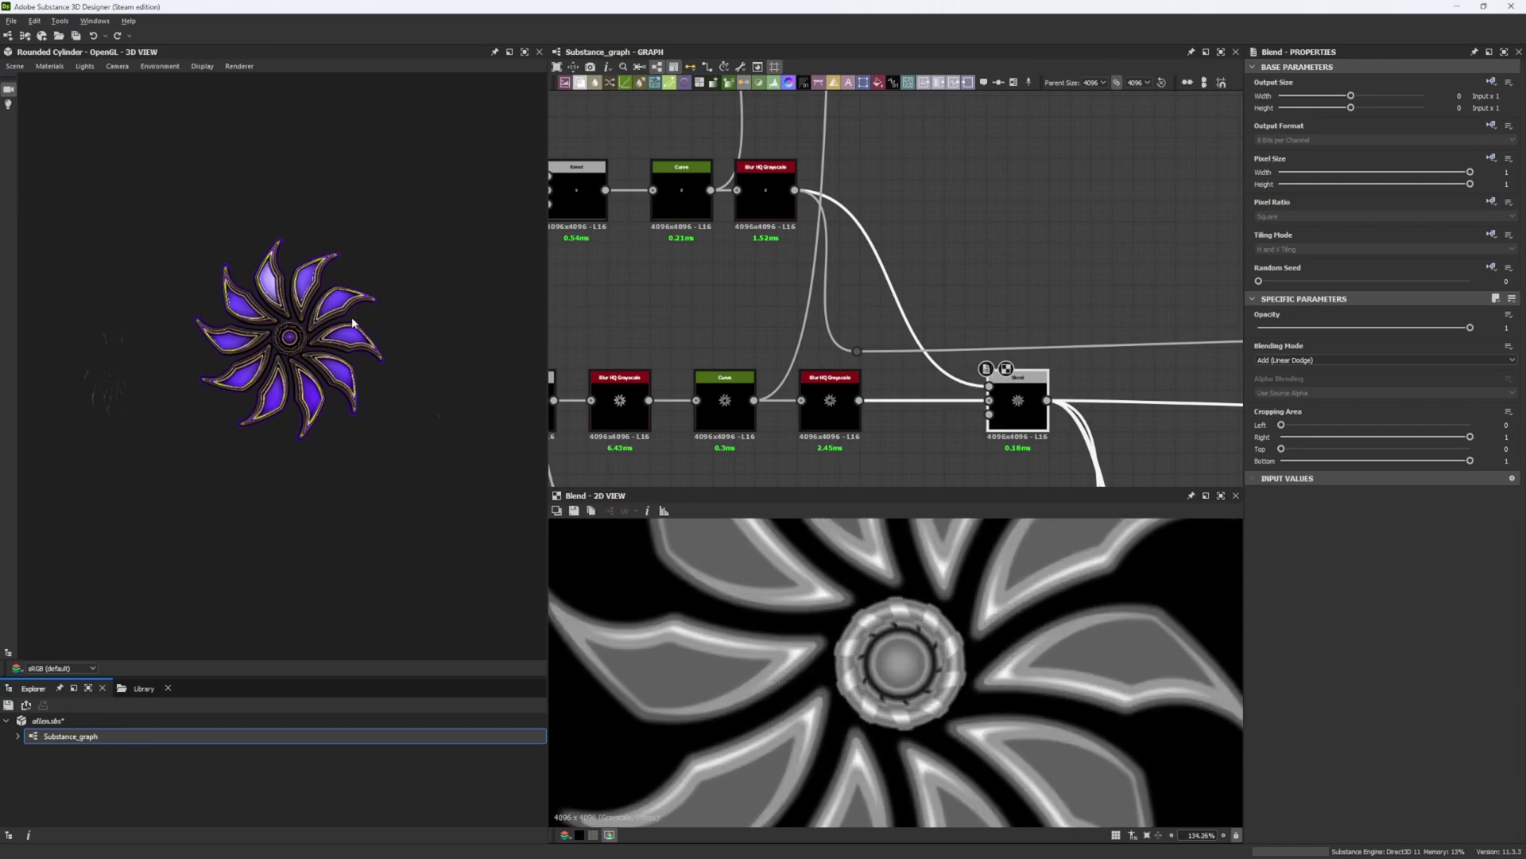
scroll(352, 320, up, 5)
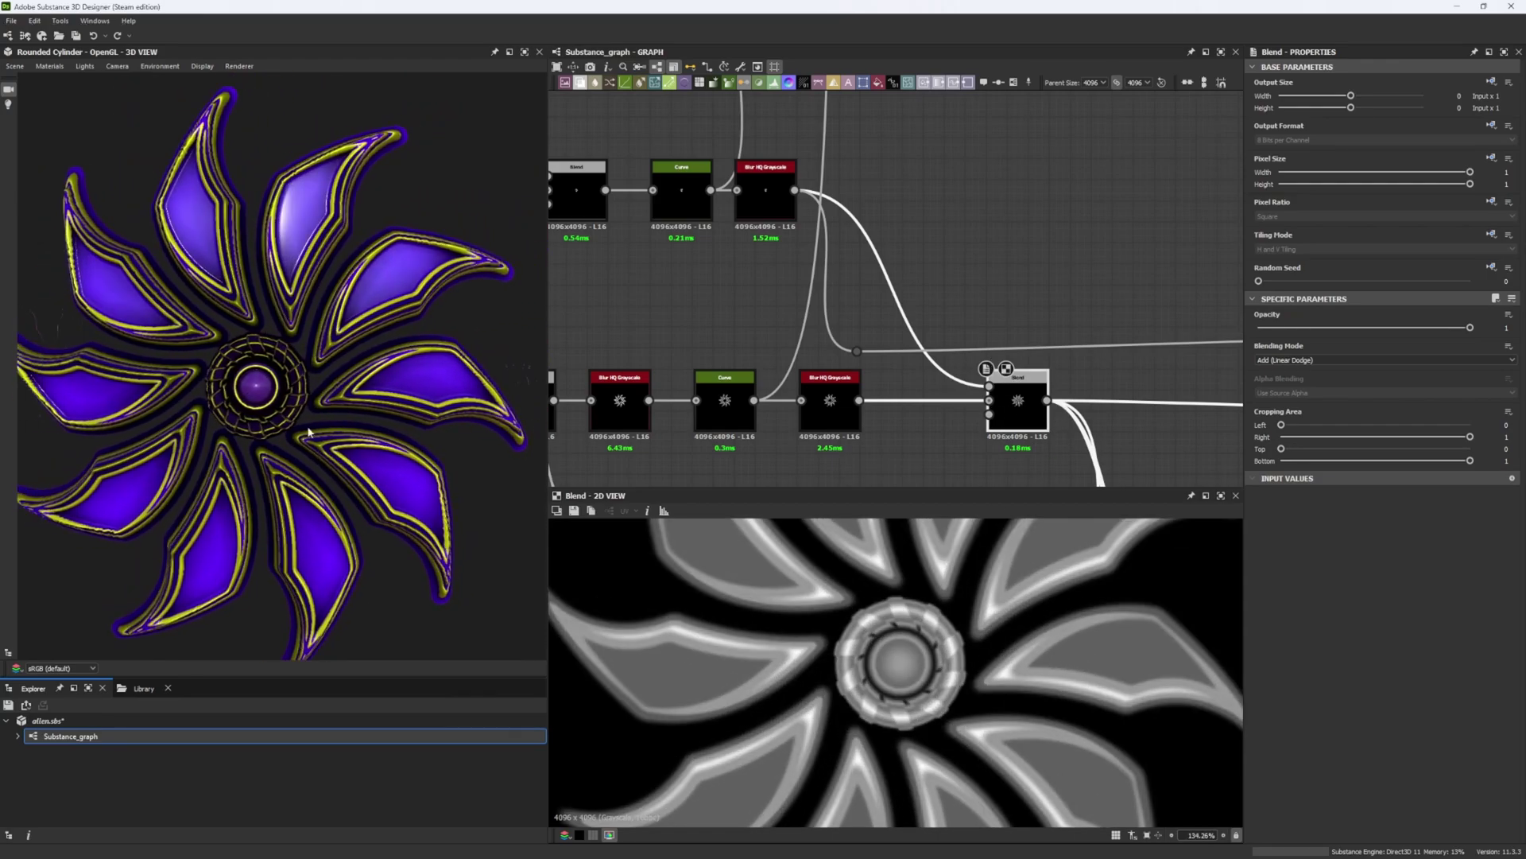
Go back to the Paraboloid Shape node that feeds the Wave Filters node and preview its full gradient.
scroll(869, 317, down, 6)
middle_drag(869, 211, 918, 336)
scroll(717, 375, up, 4)
scroll(632, 234, up, 2)
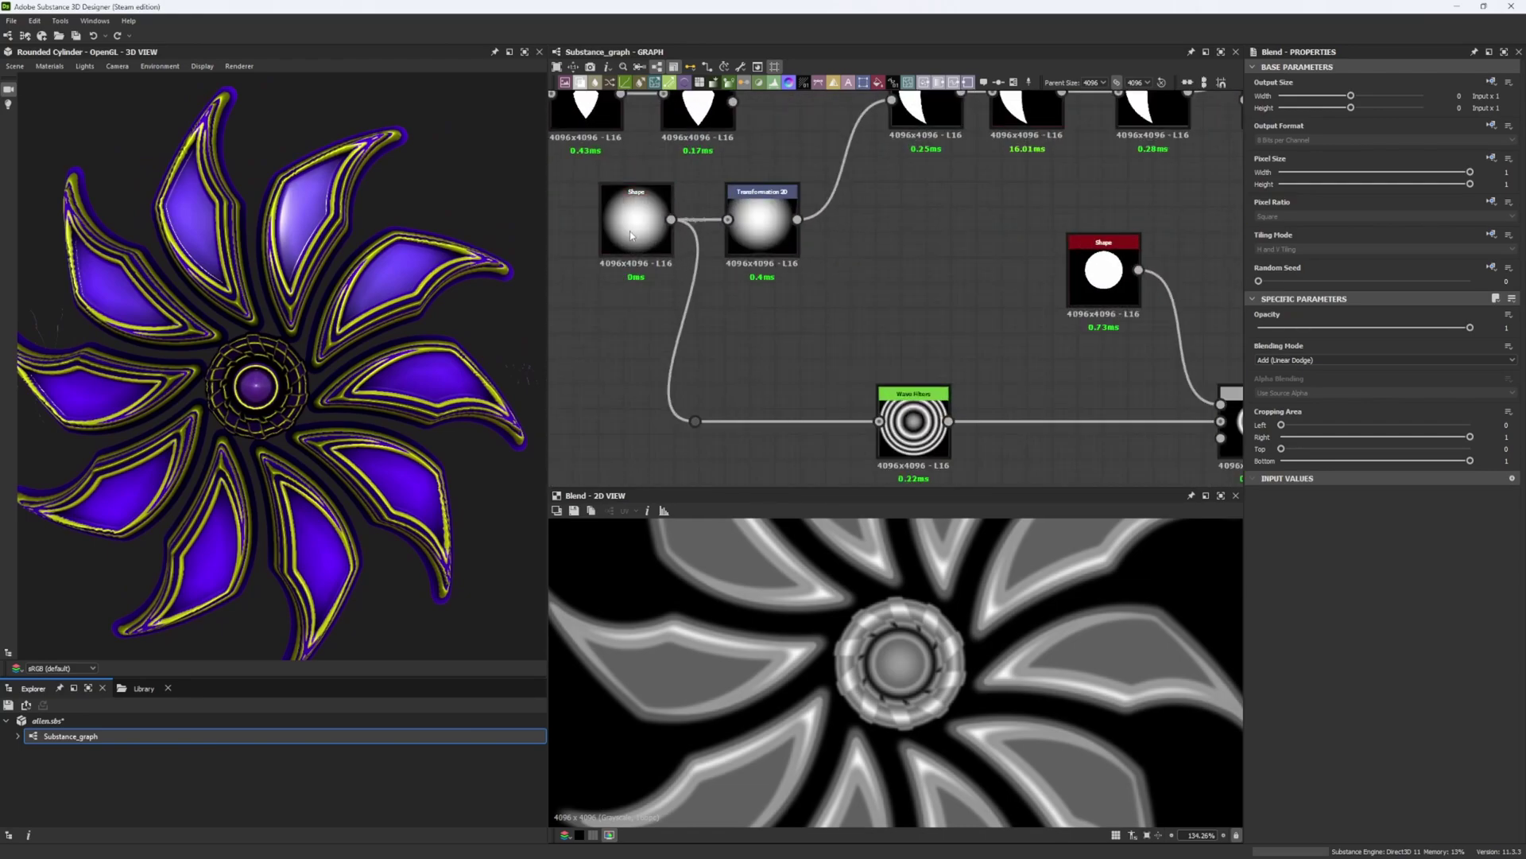
double_click(632, 235)
scroll(851, 588, down, 6)
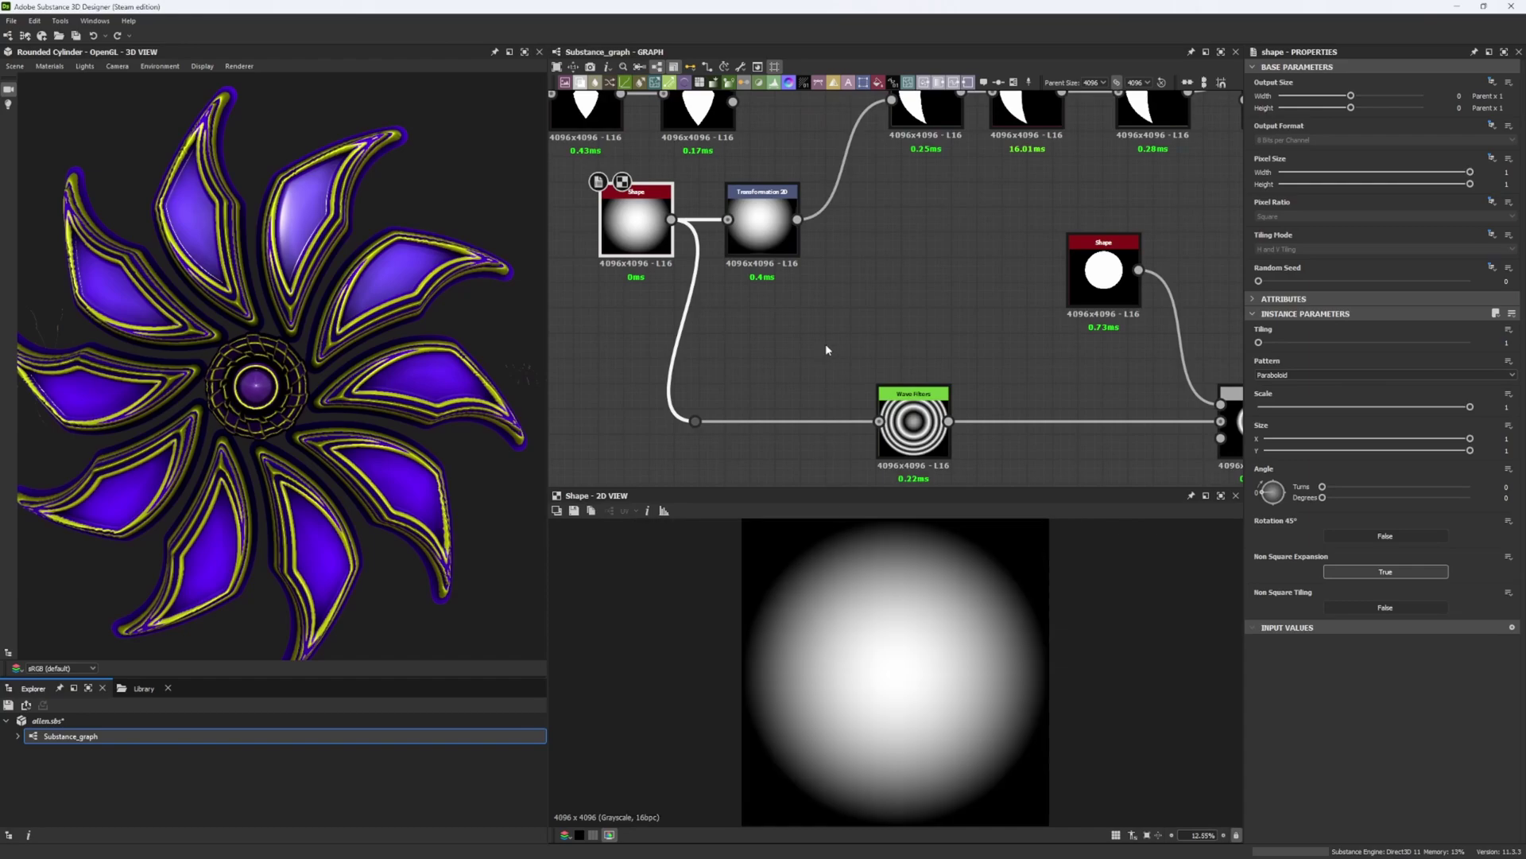
Preview the Wave Filters node and examine the concentric rings and its Triangle wave settings.
middle_drag(822, 341, 823, 328)
double_click(822, 333)
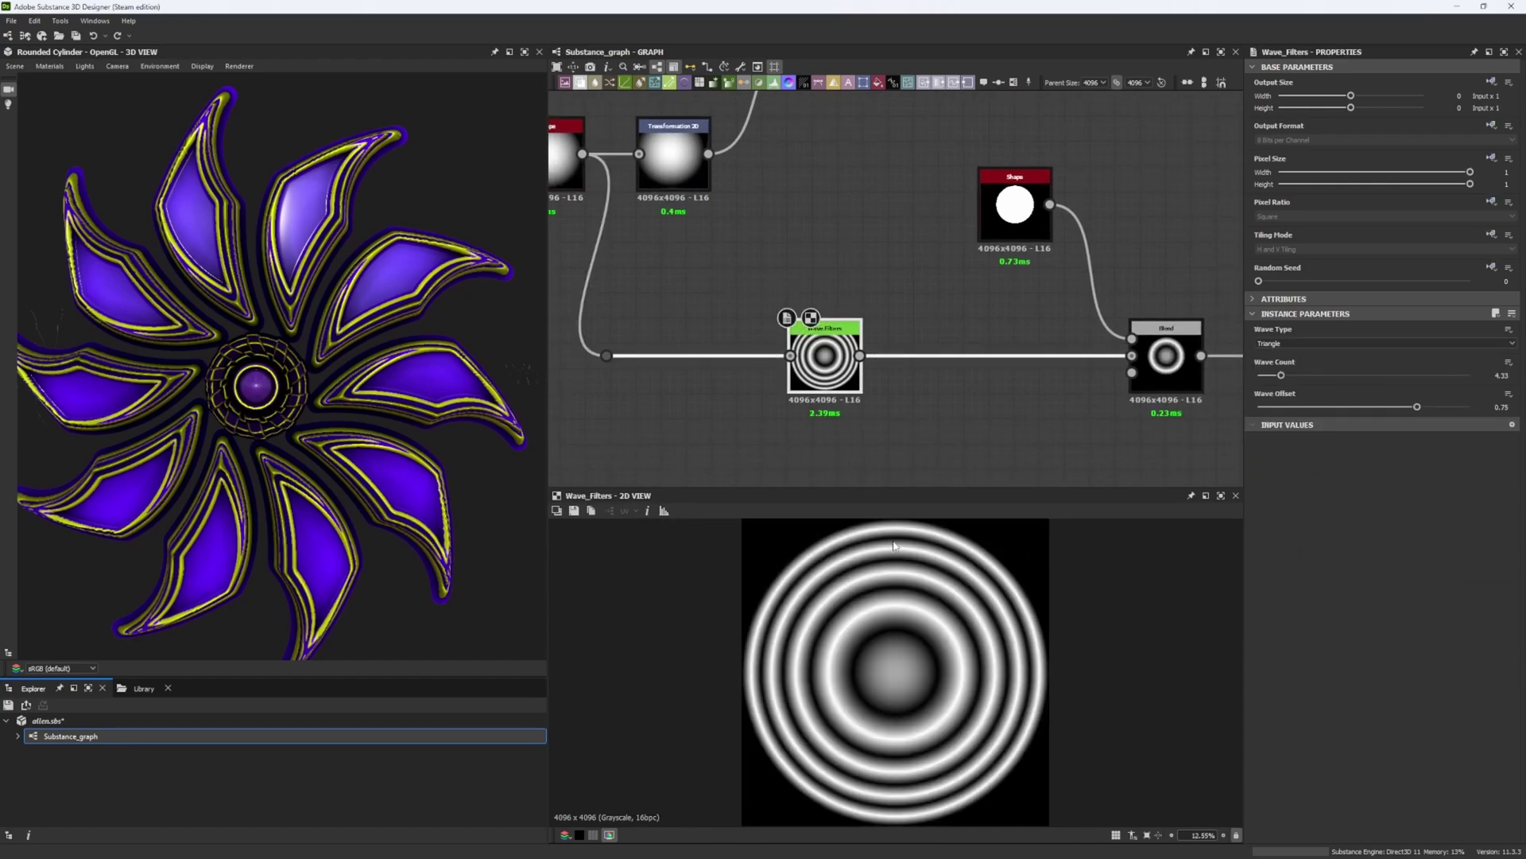
scroll(913, 666, up, 1)
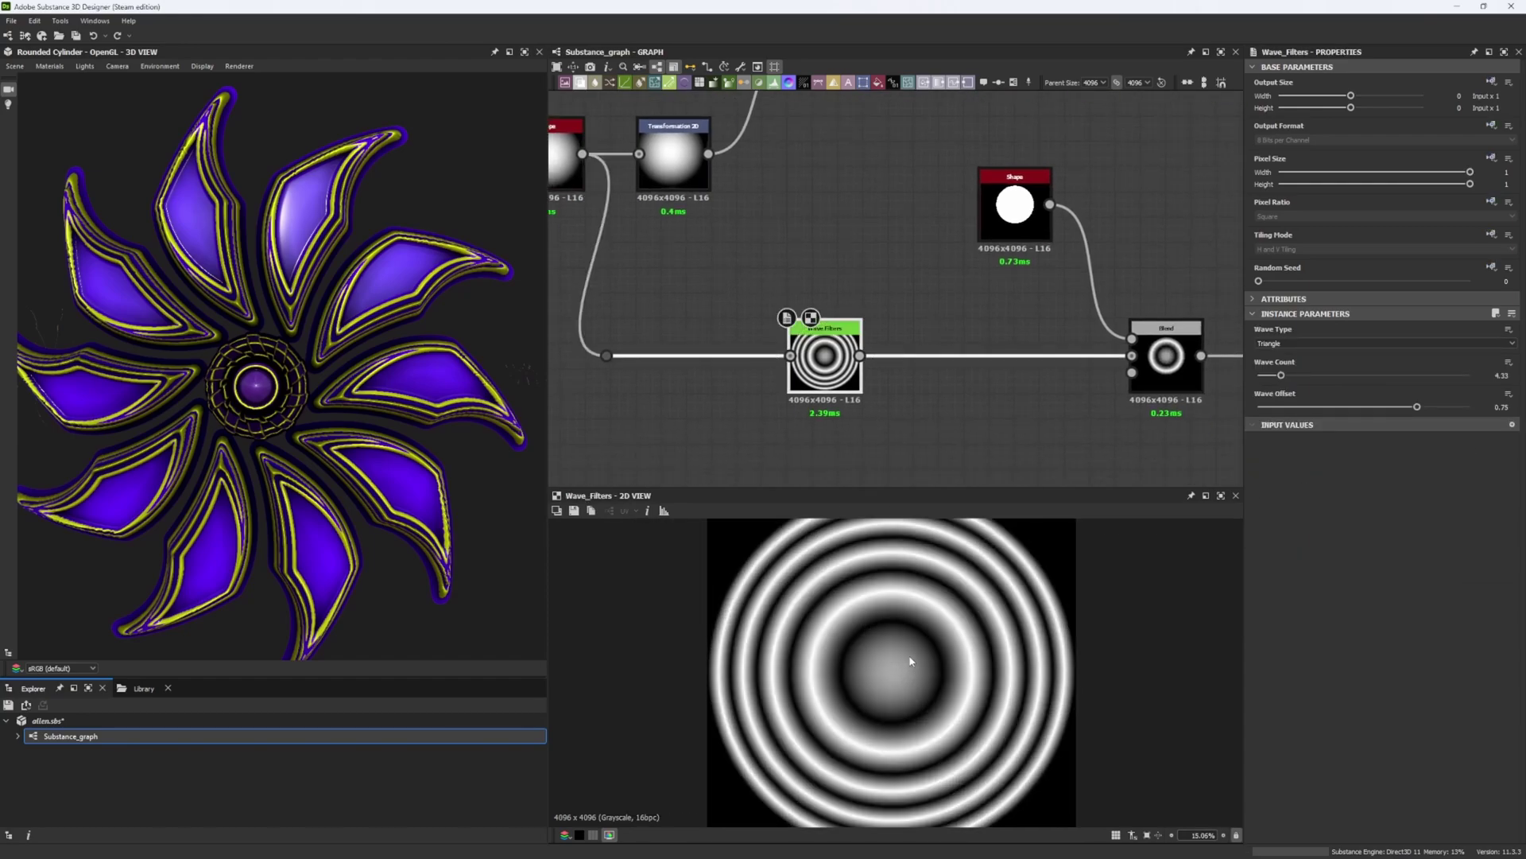
scroll(855, 328, up, 2)
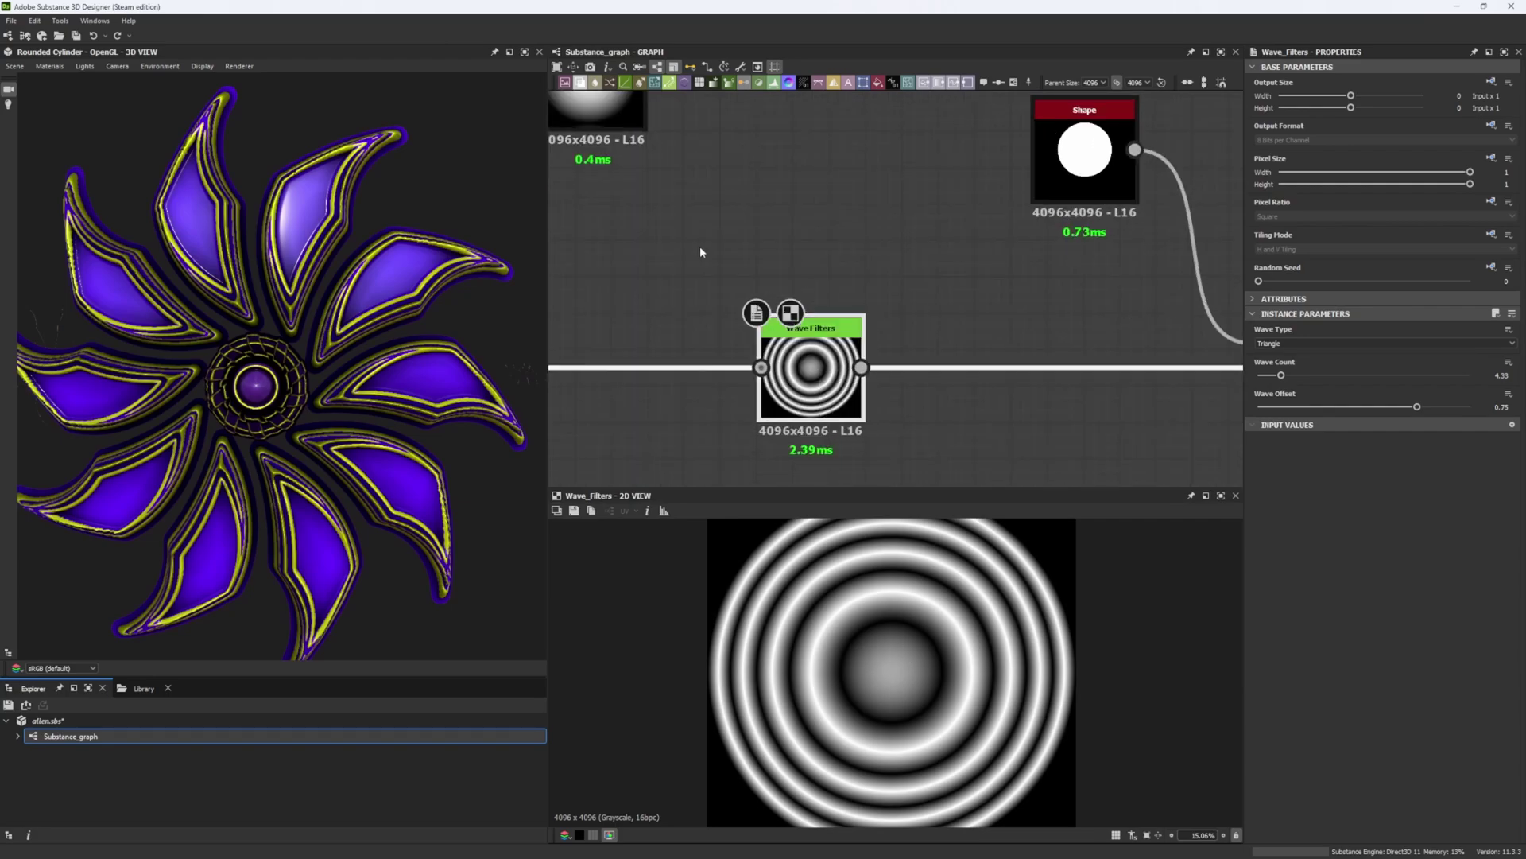
drag(701, 248, 899, 383)
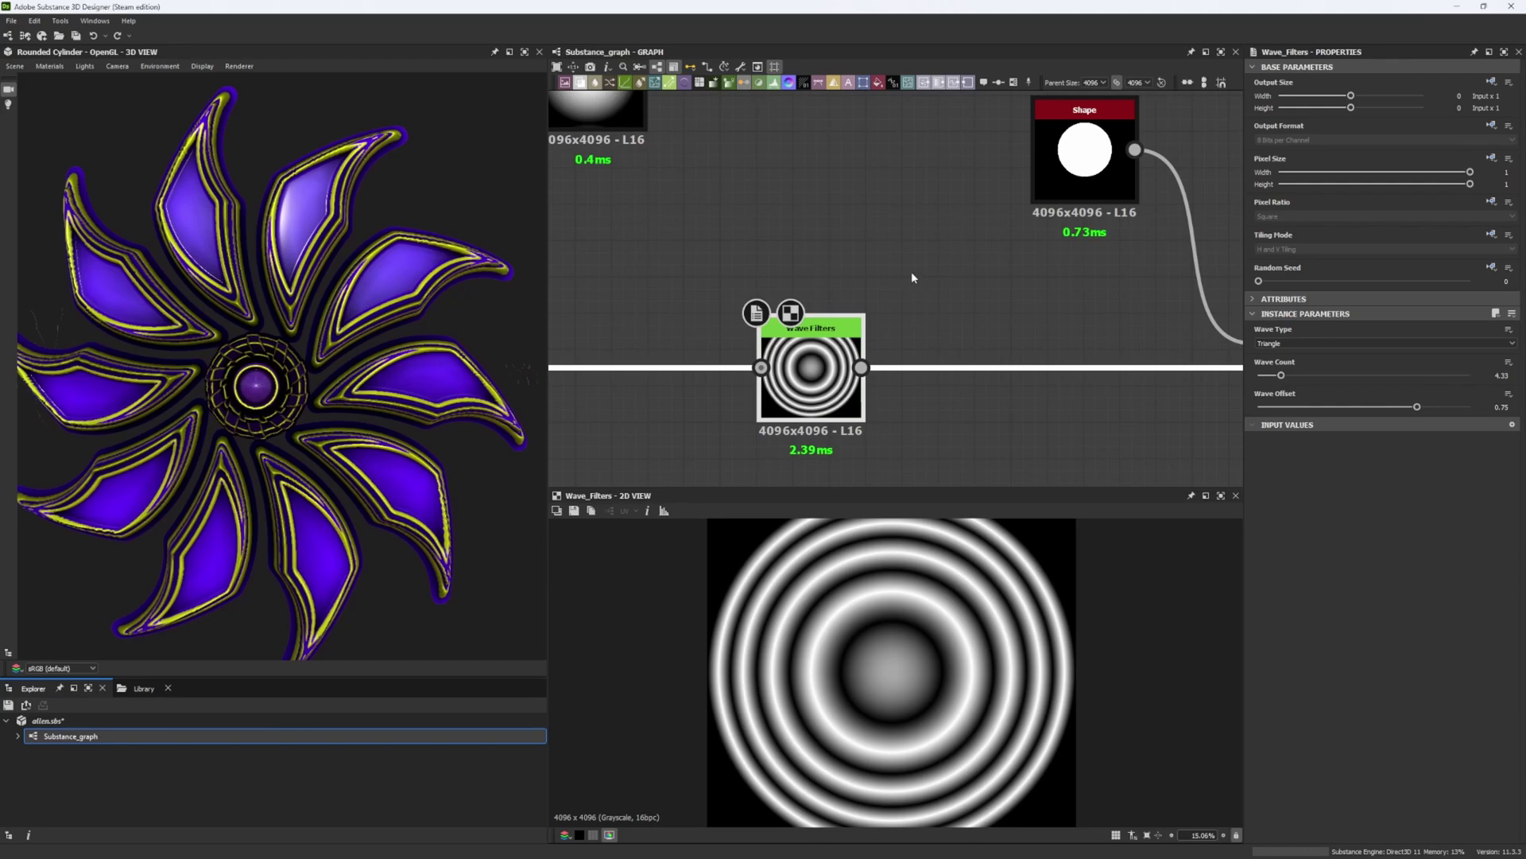
scroll(904, 260, down, 2)
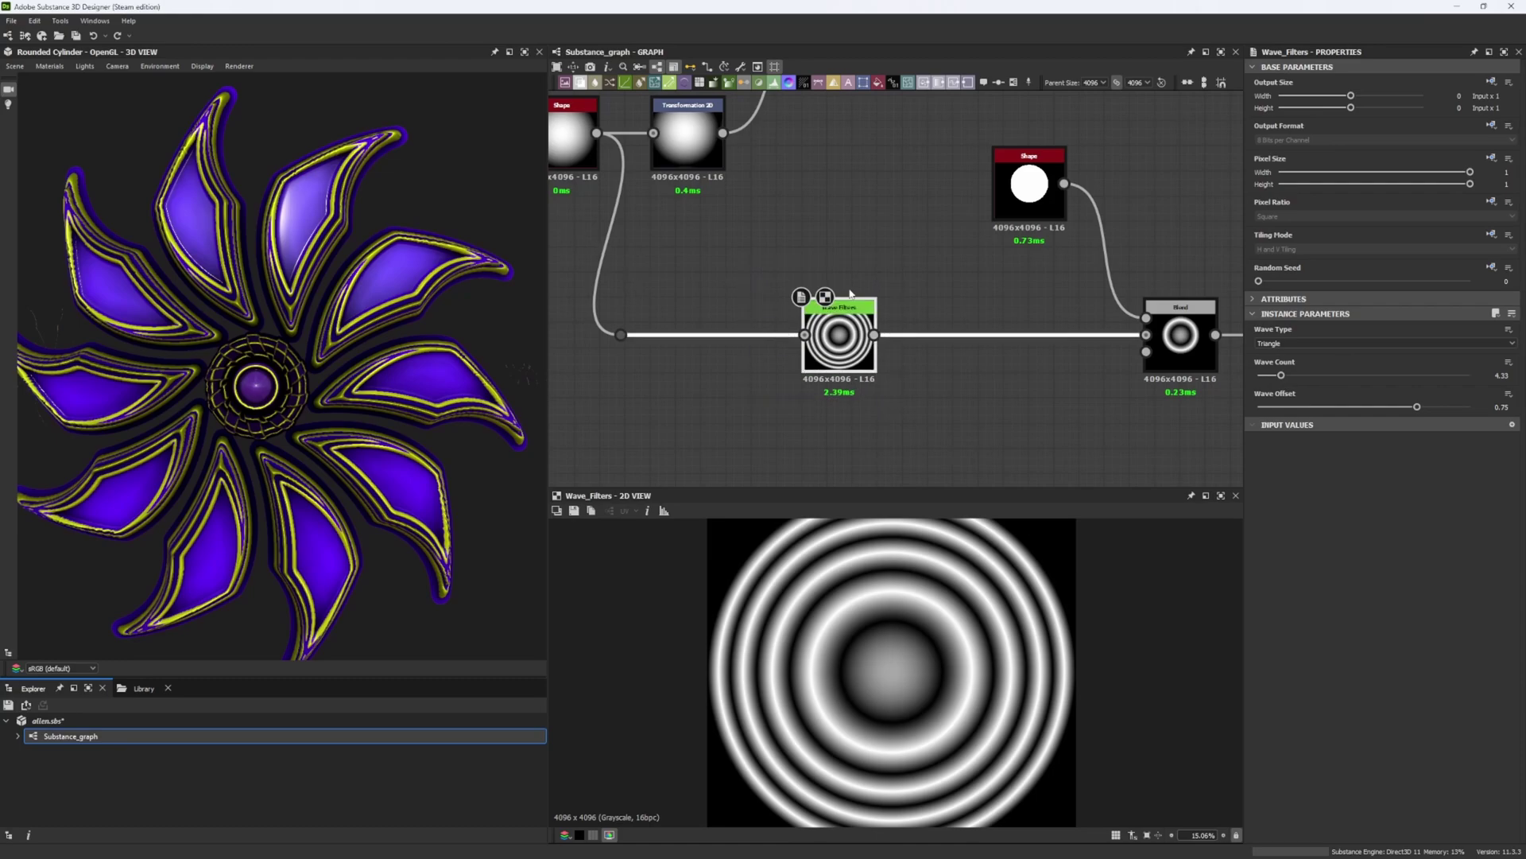
middle_drag(824, 259, 763, 276)
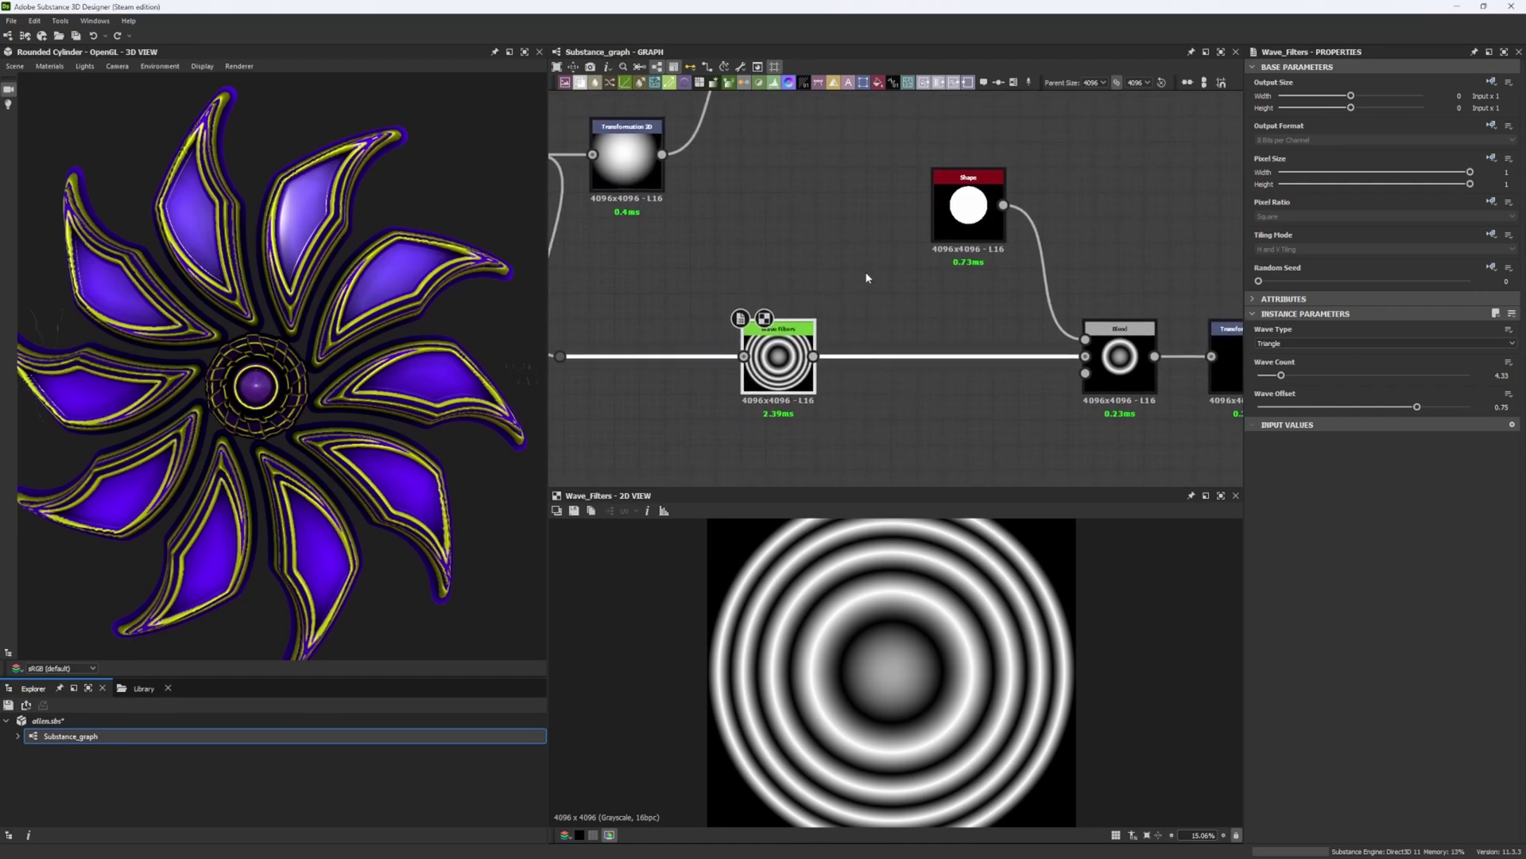
Preview the Multiply Blend that masks the rings with the disc Shape and the Transformation 2D node after it.
middle_drag(868, 277, 724, 285)
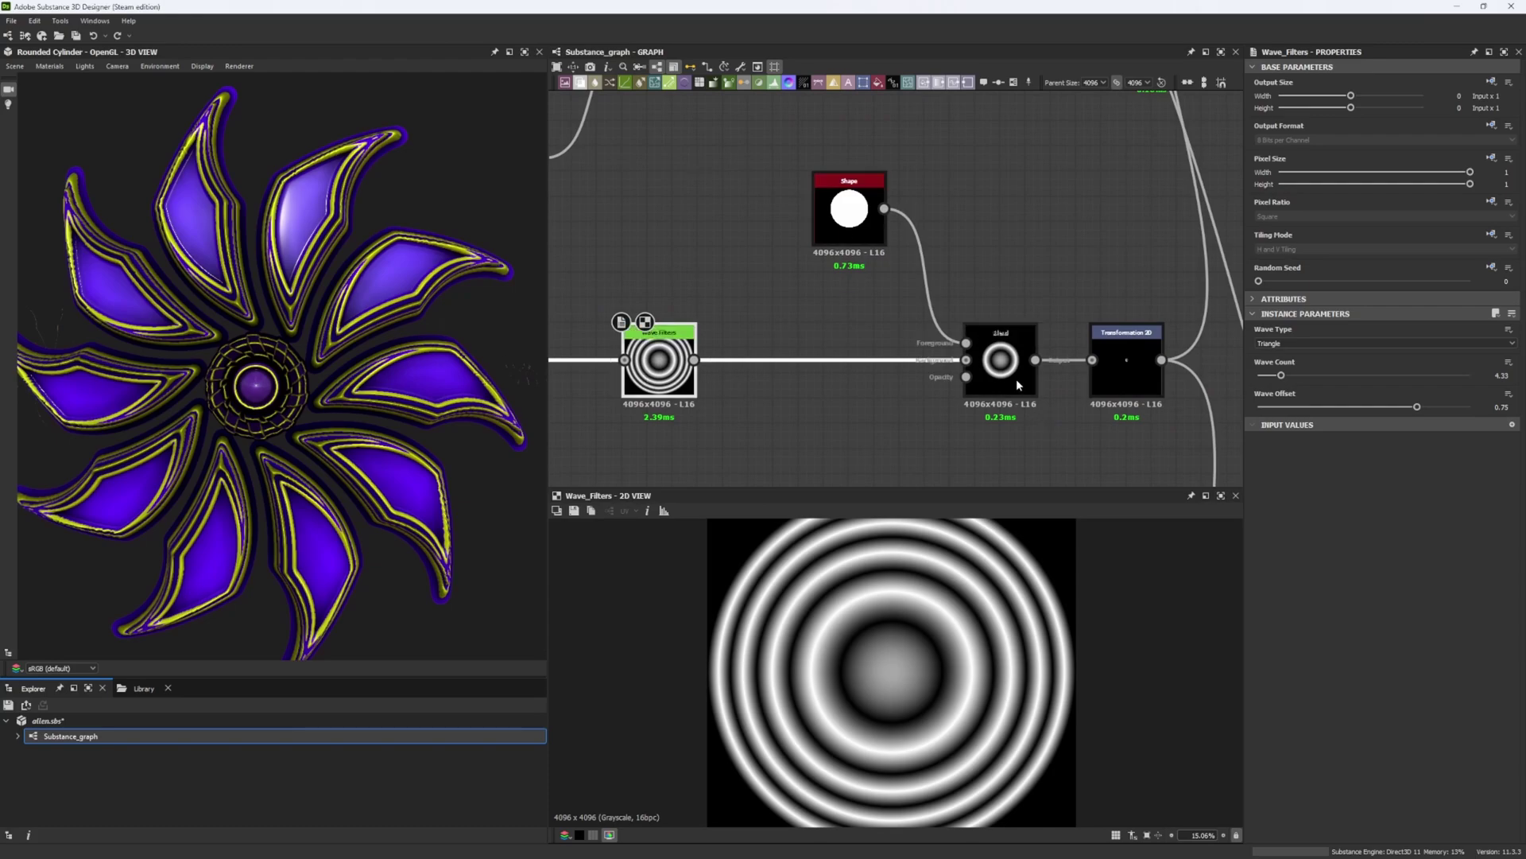
click(998, 342)
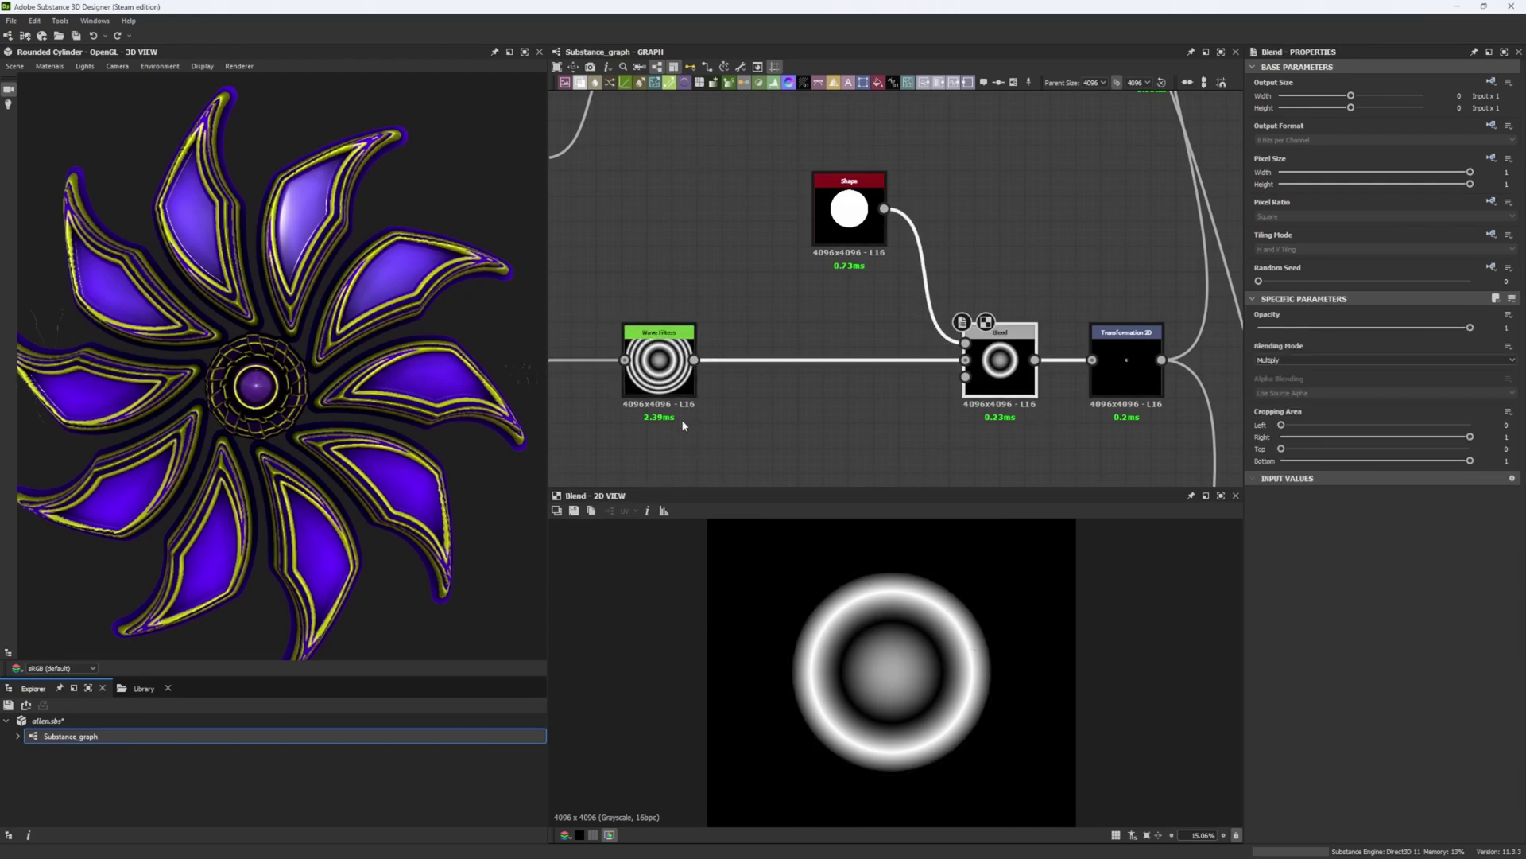
middle_drag(780, 422, 600, 425)
click(946, 373)
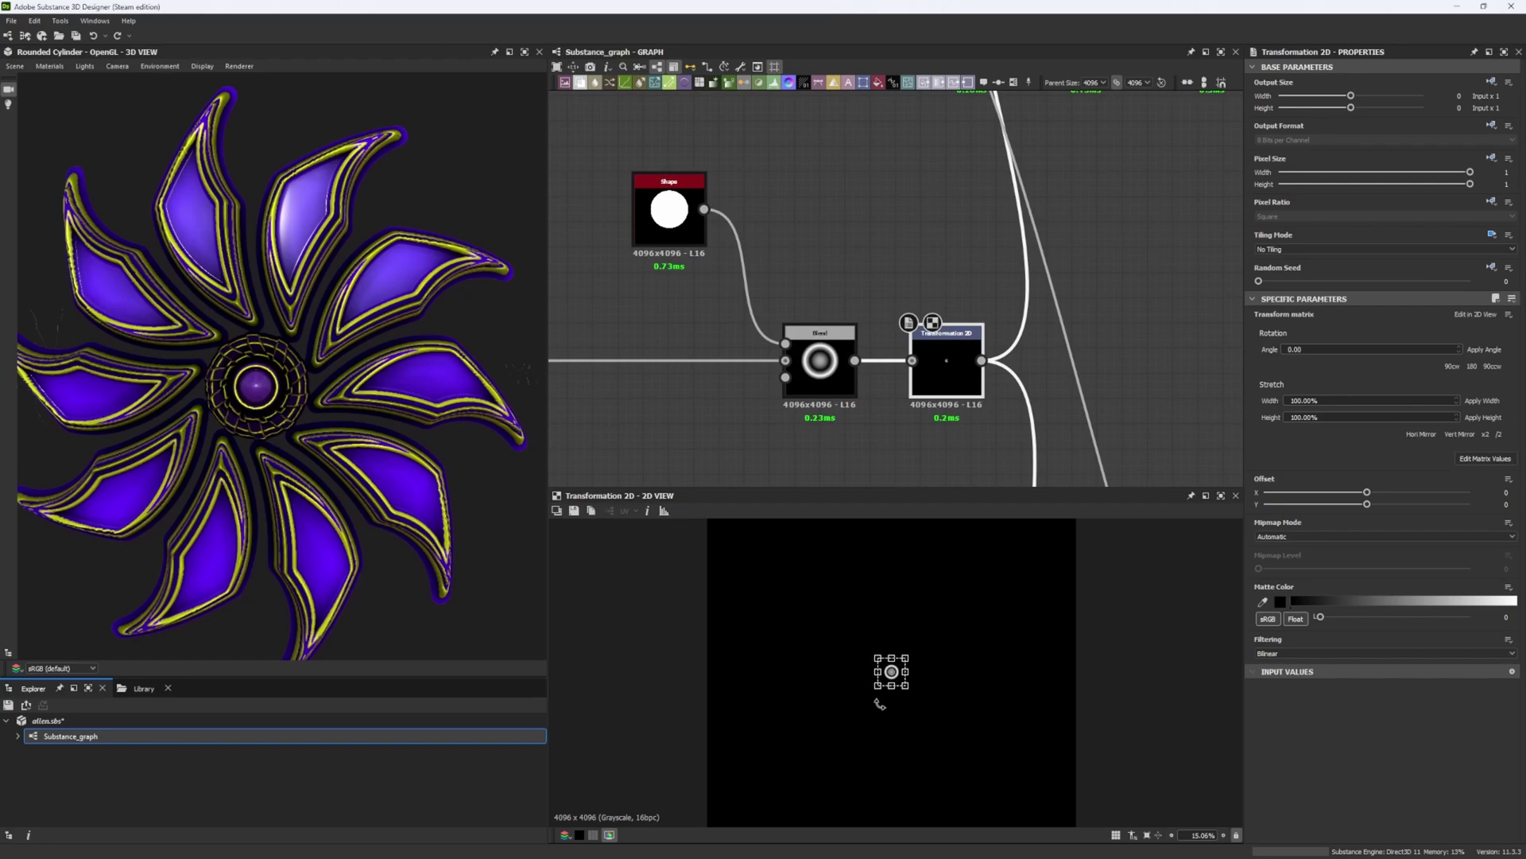
scroll(885, 698, up, 2)
scroll(886, 692, down, 3)
Follow the Transformation 2D output to the upper row's Subtract Blend and inspect its centre ornament up close.
middle_drag(804, 170, 740, 423)
scroll(863, 345, down, 5)
middle_drag(896, 289, 862, 300)
scroll(855, 260, up, 6)
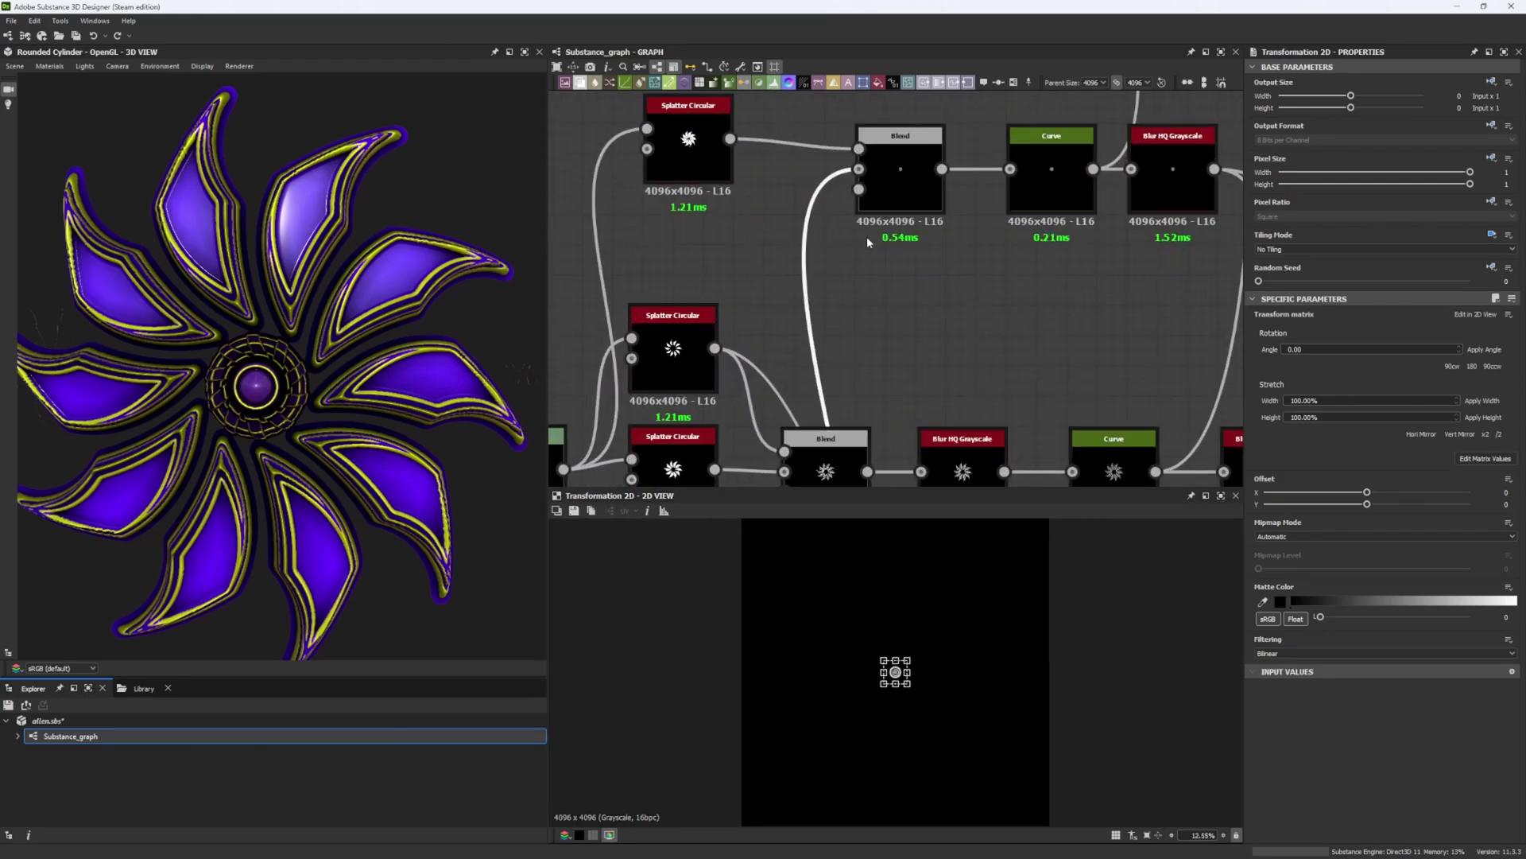
middle_drag(866, 248, 866, 300)
scroll(818, 262, down, 3)
scroll(806, 260, up, 3)
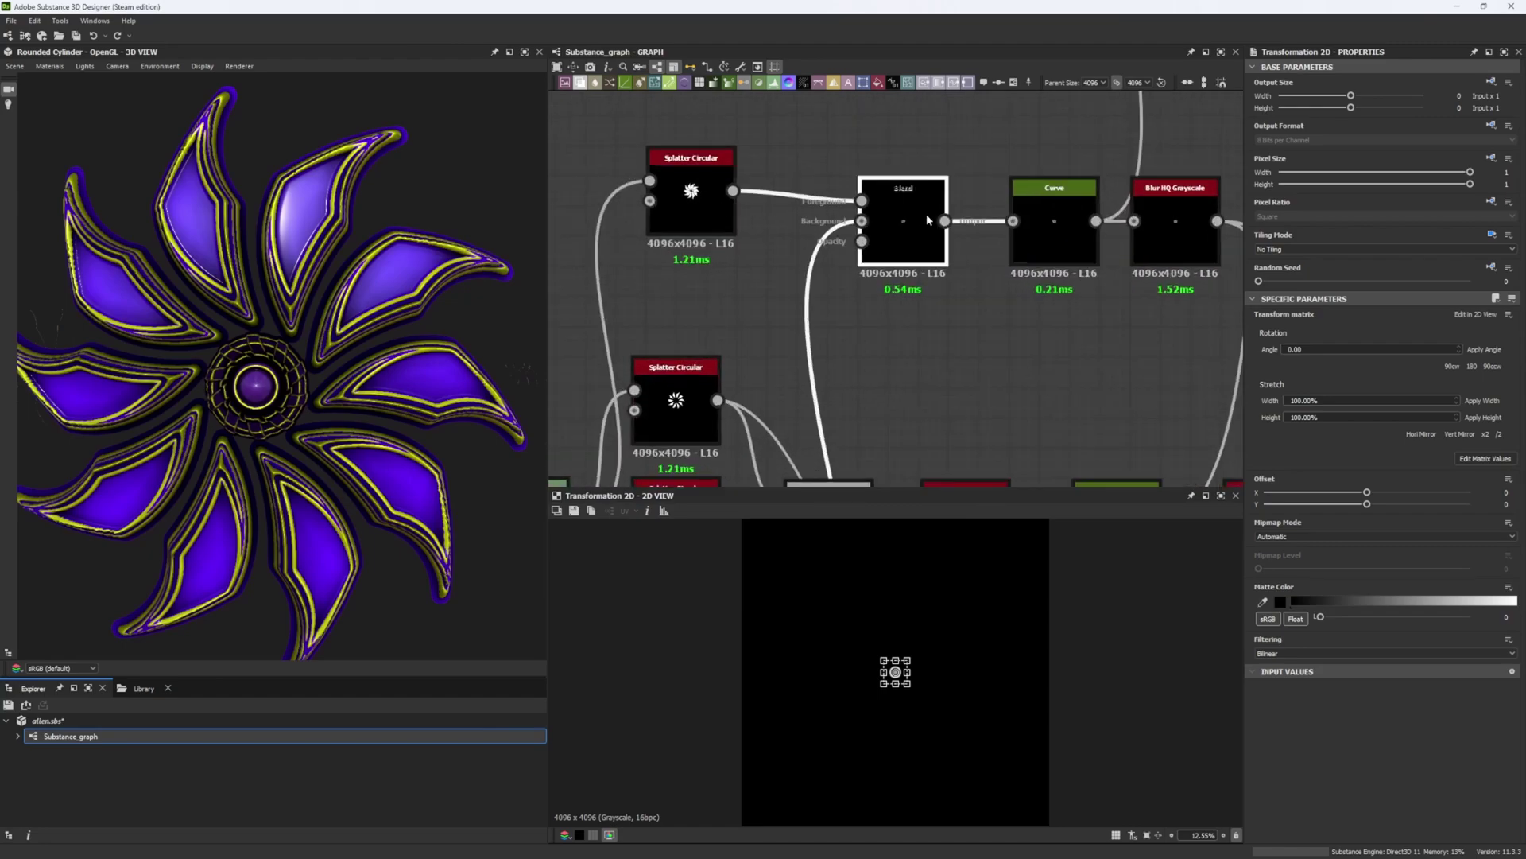
click(899, 202)
scroll(980, 646, up, 5)
scroll(980, 645, up, 4)
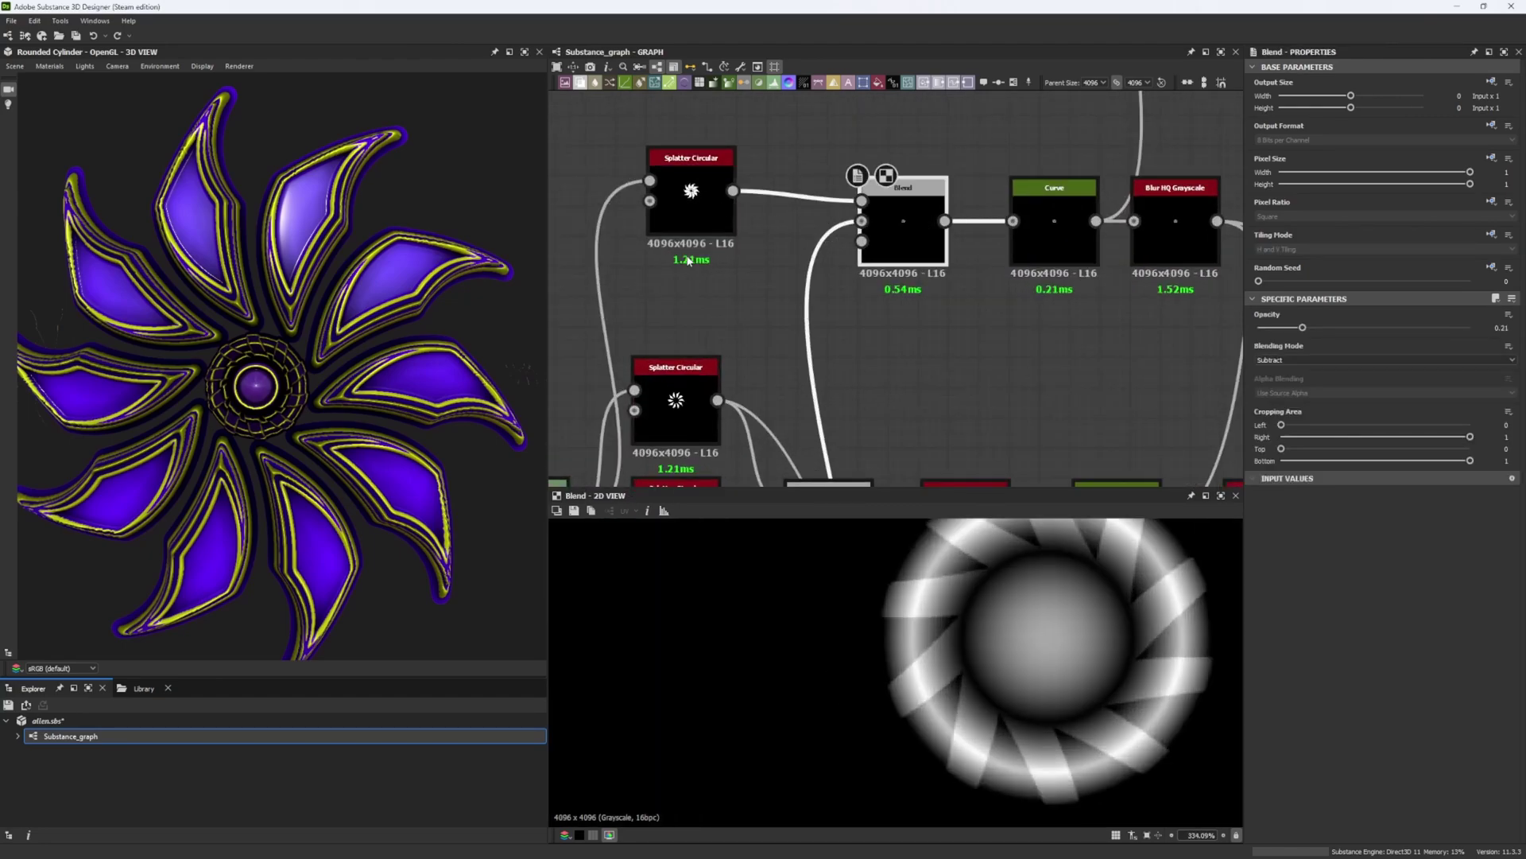
Preview the upper-row Splatter Circular that feeds the centre ornament's Blend, and return the preview to that Blend.
click(713, 226)
scroll(1038, 665, down, 14)
scroll(1038, 664, up, 6)
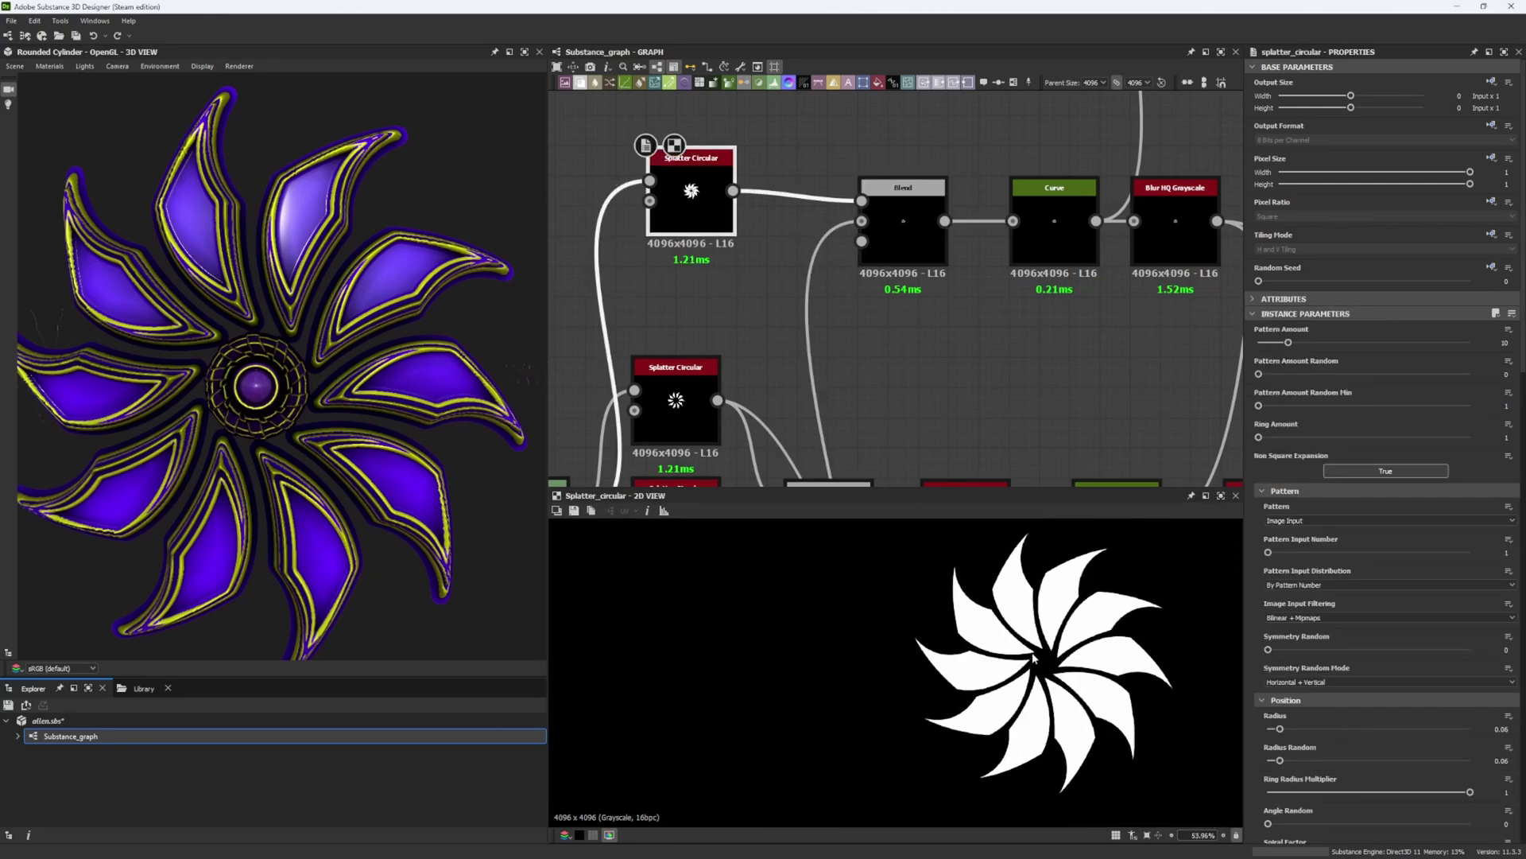
click(912, 254)
middle_drag(1040, 339, 836, 341)
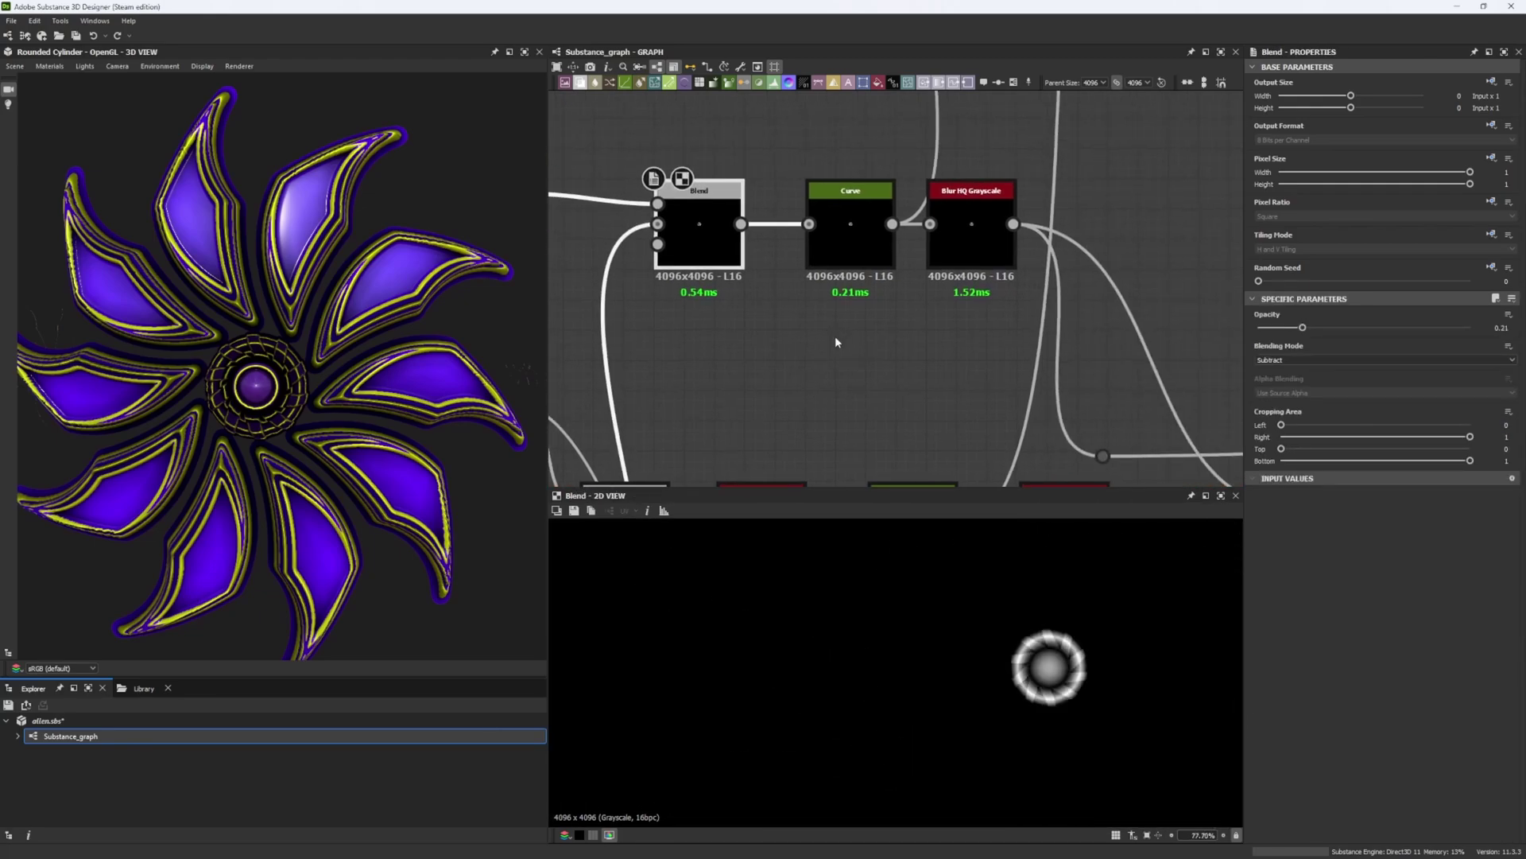
Preview the upper-row Curve and the Blur HQ Grayscale that shape and soften the centre ornament.
click(881, 274)
scroll(1065, 692, up, 5)
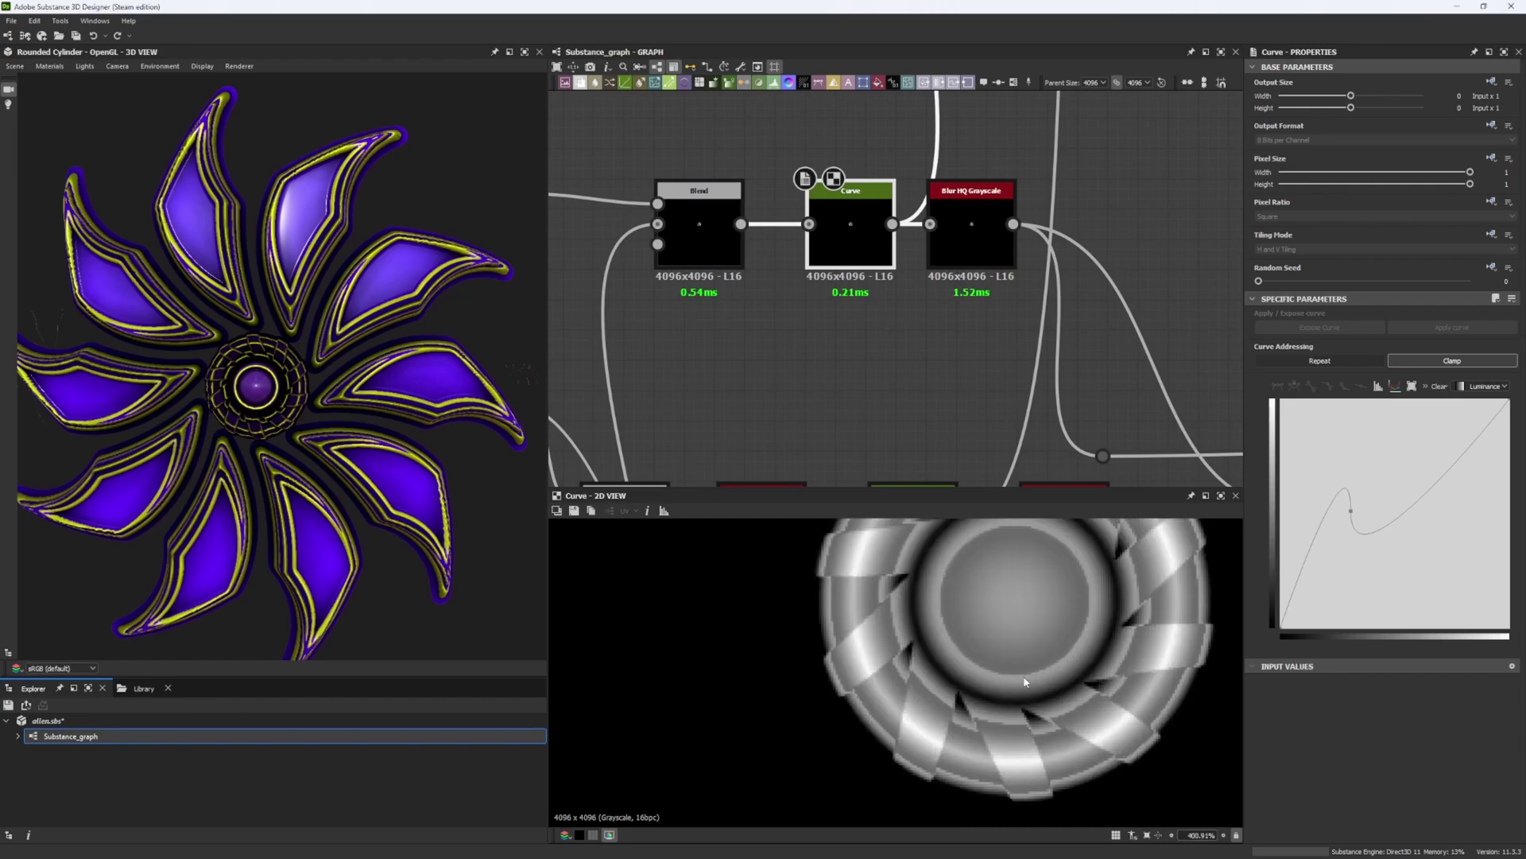
double_click(958, 262)
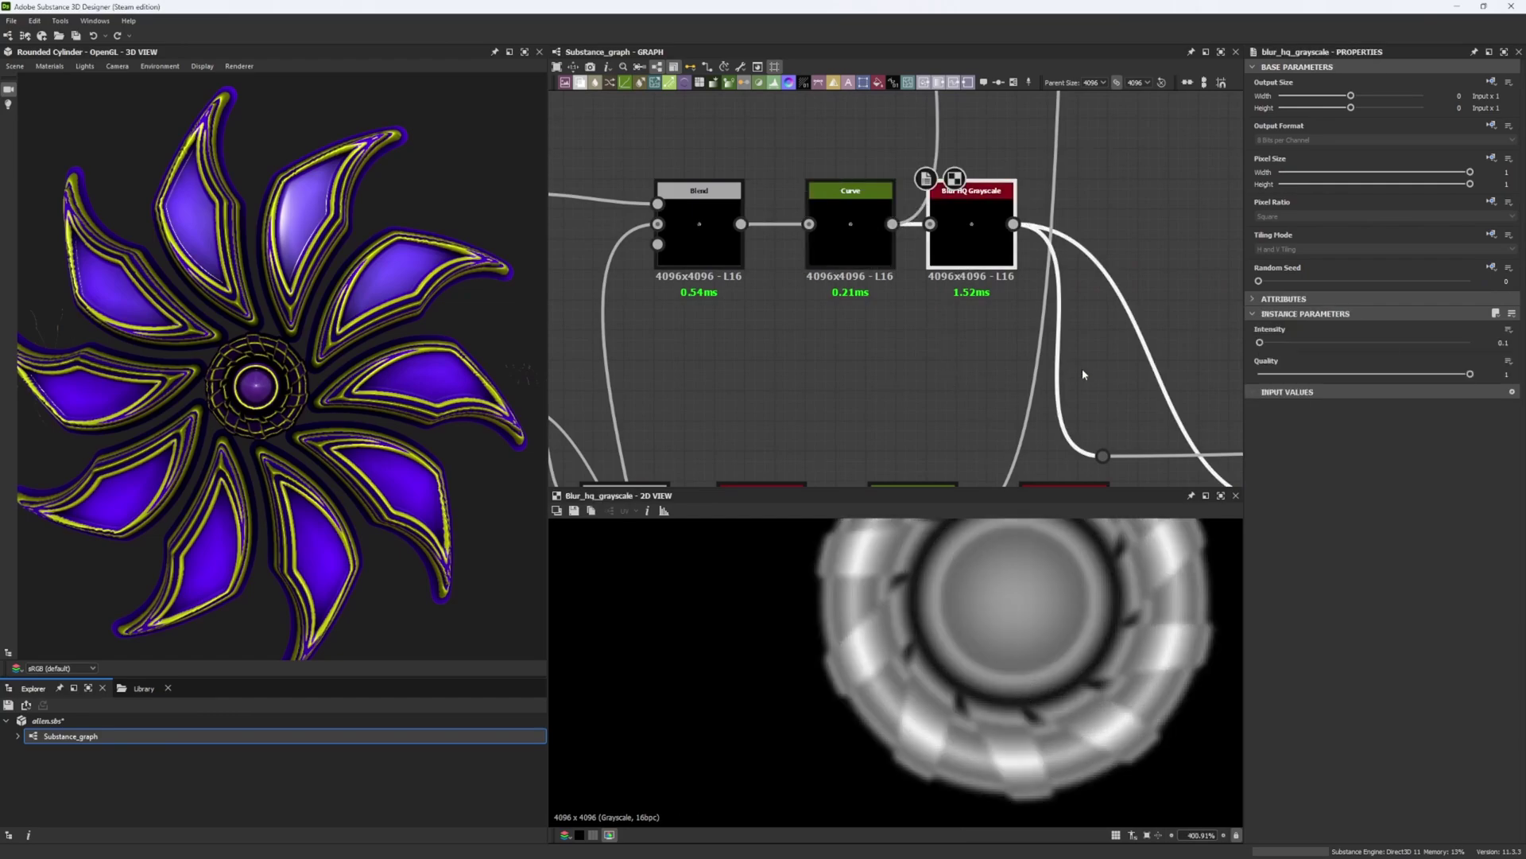
Preview the Add (Linear Dodge) Blend that combines the centre ornament with the petal ring, and view the whole pattern.
middle_drag(1140, 387, 978, 238)
middle_drag(1136, 327, 1006, 347)
click(1010, 354)
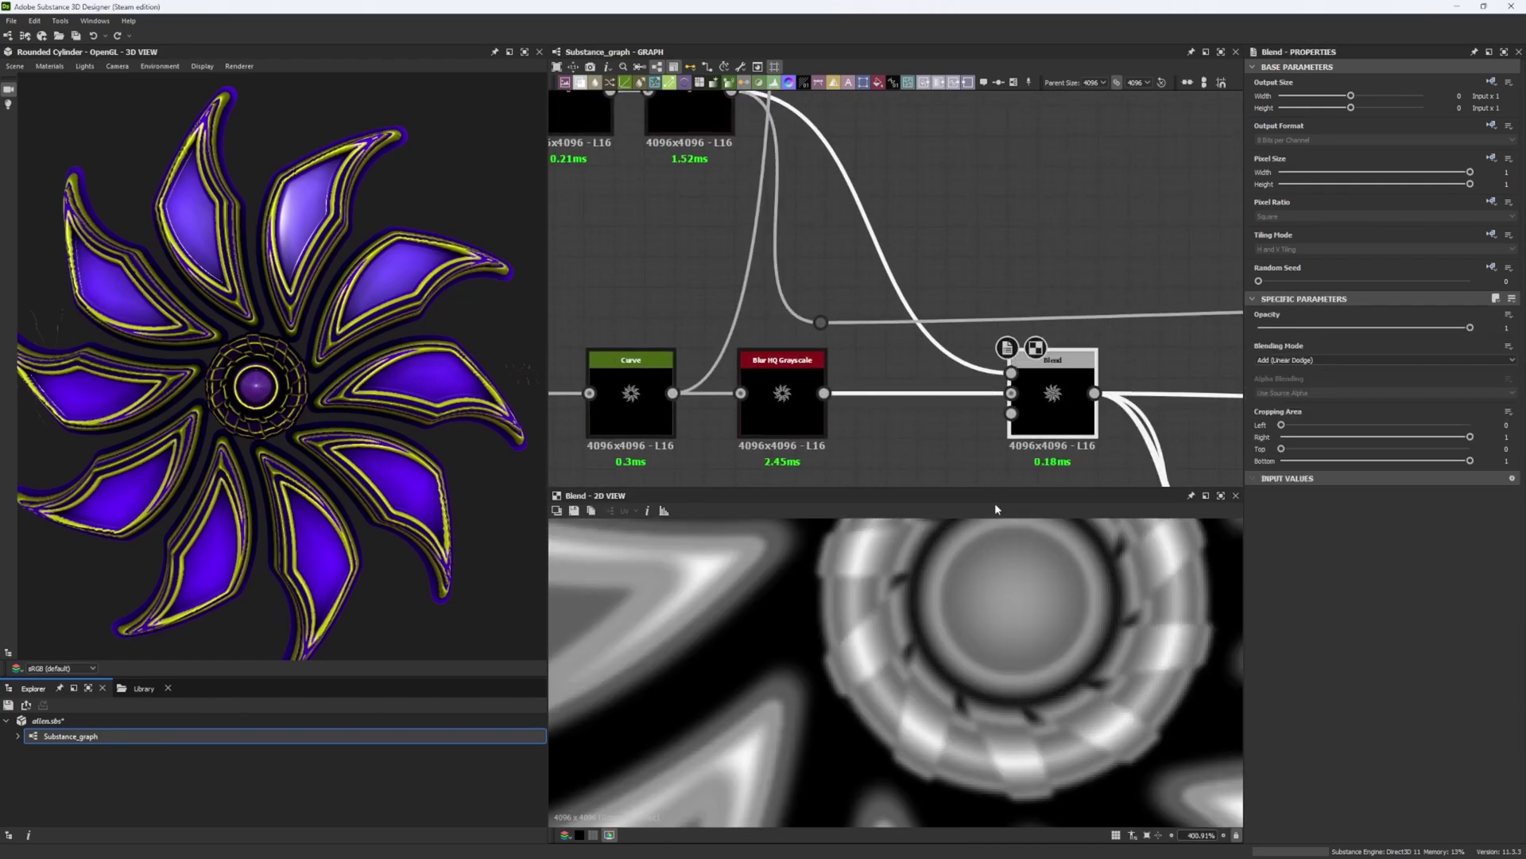
scroll(994, 605, down, 8)
scroll(803, 275, down, 6)
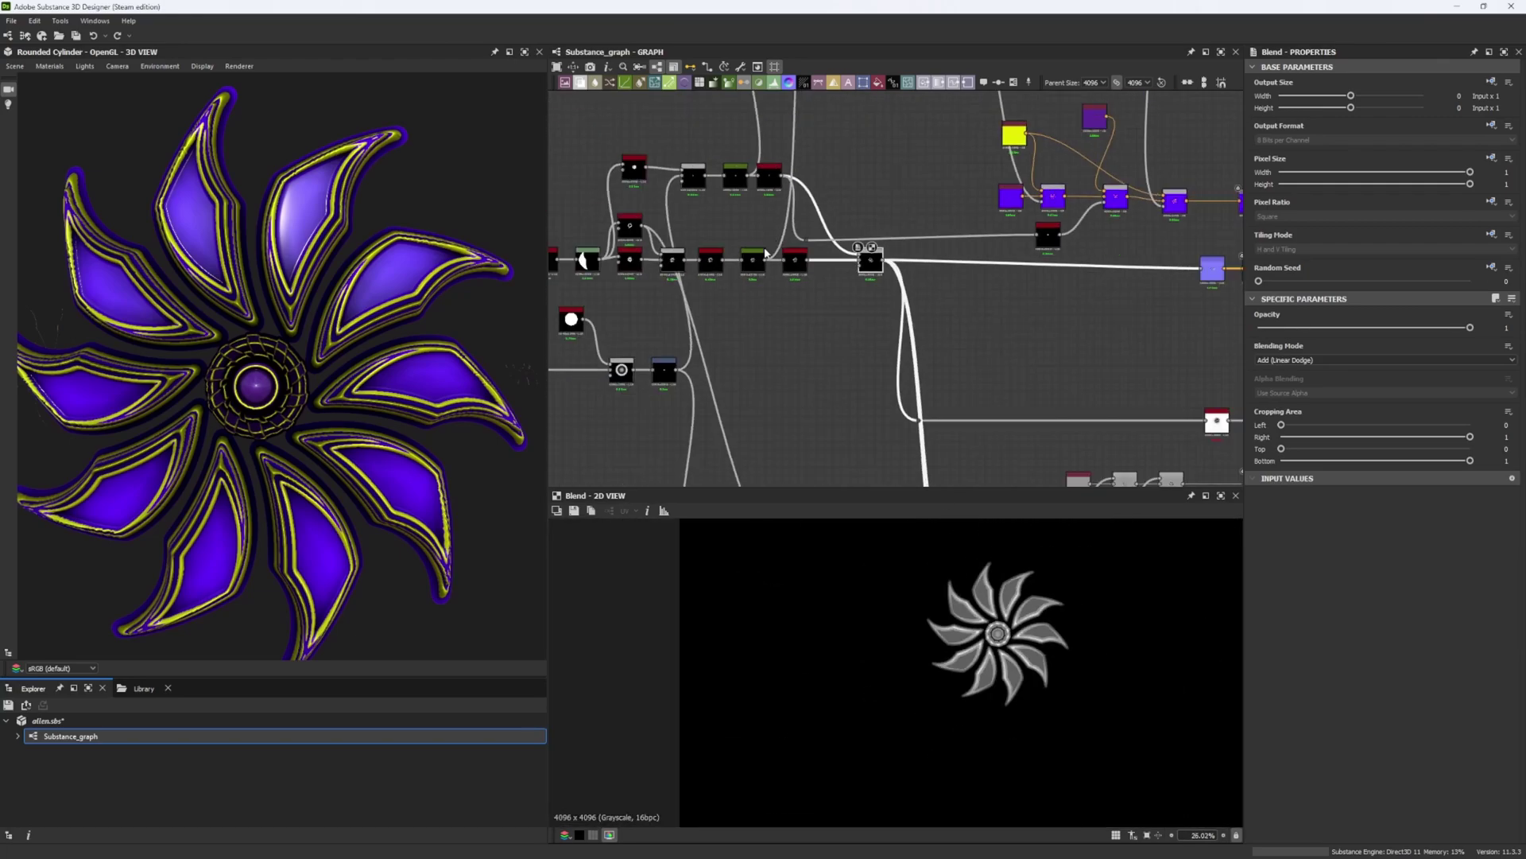
Preview the petal row's Curve node and inspect its curve profile.
scroll(739, 250, up, 5)
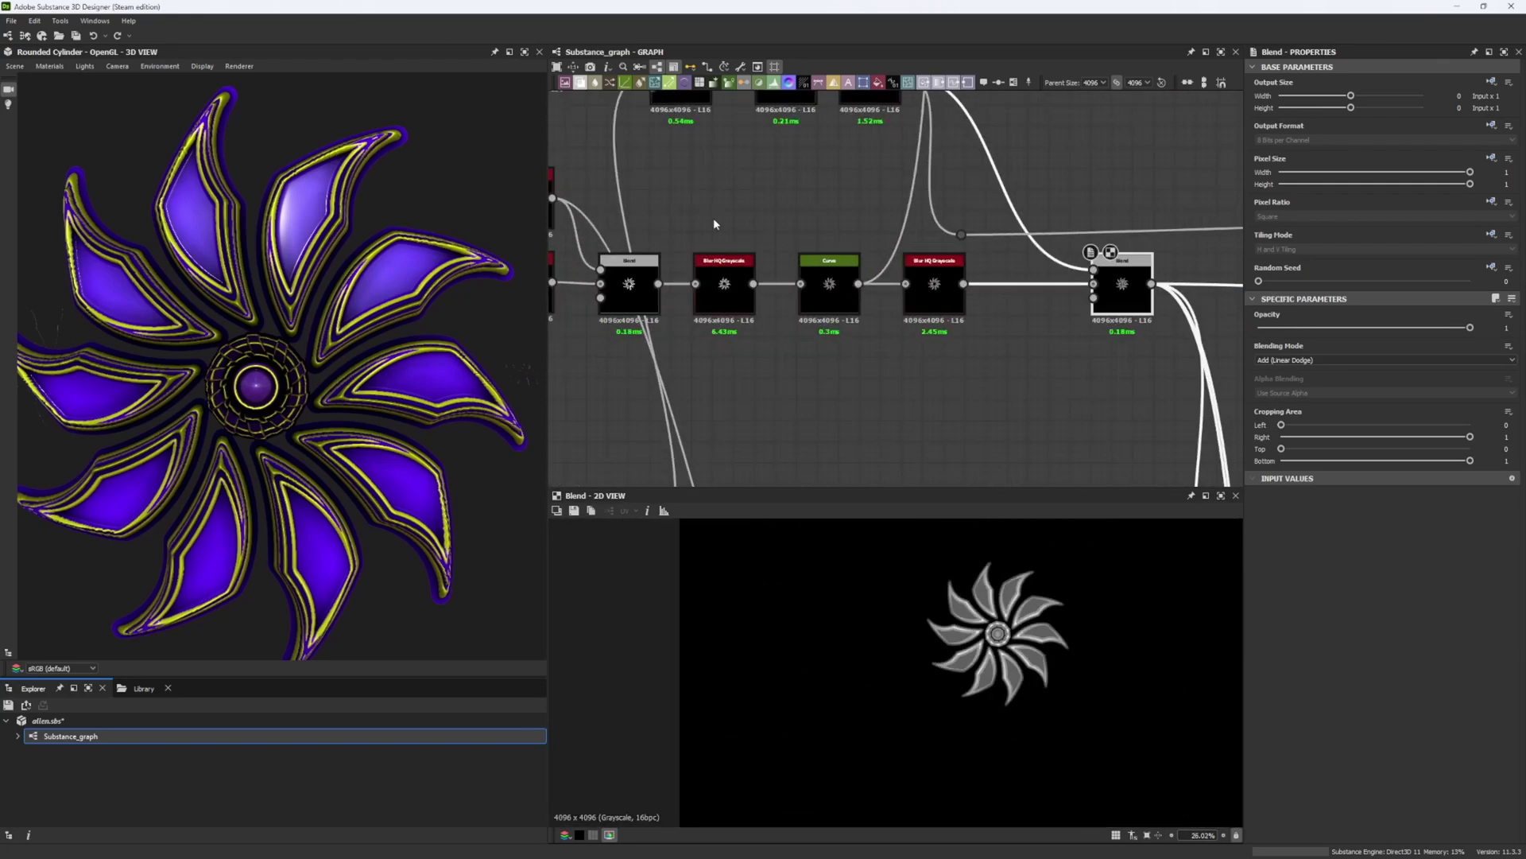
middle_drag(687, 234, 843, 326)
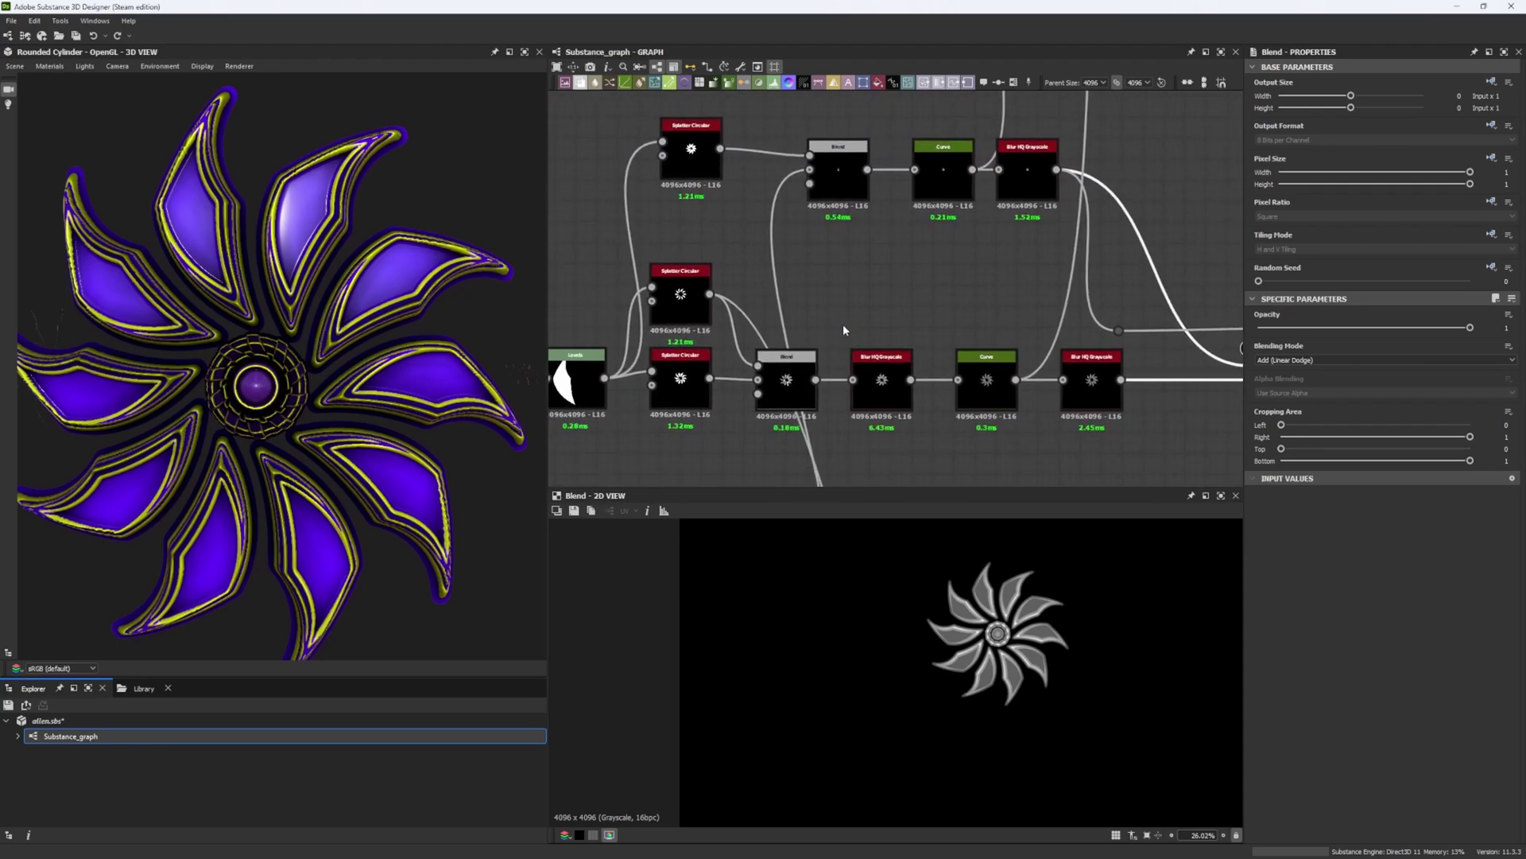
click(999, 364)
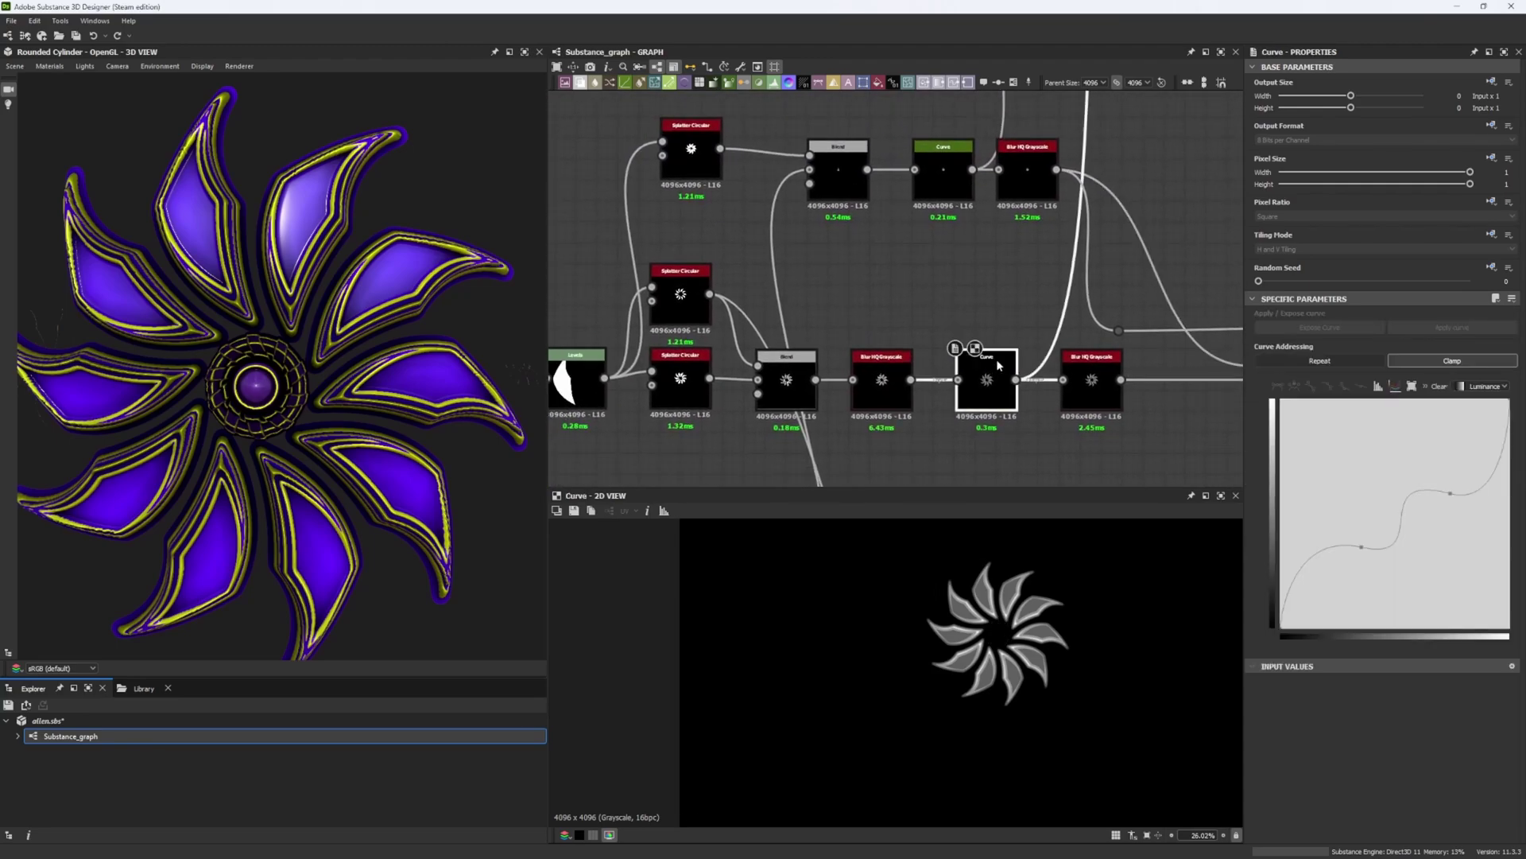
click(933, 328)
Trace the outputs of both ornament rows to the two Normal, Curvature Sobel and Levels chains.
middle_drag(1092, 331, 880, 352)
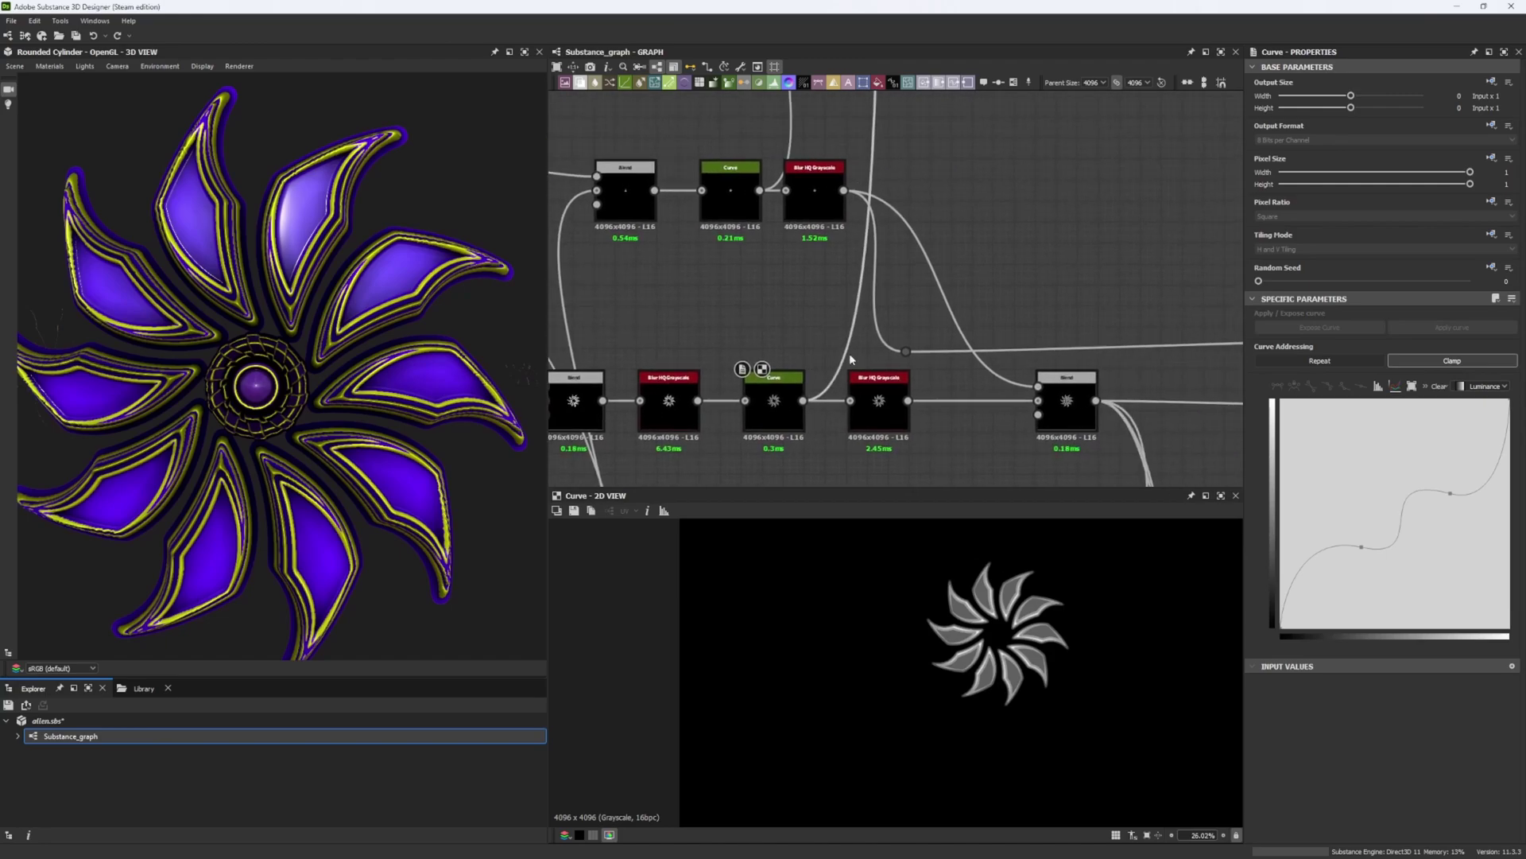
middle_drag(1050, 361, 834, 343)
scroll(833, 342, down, 5)
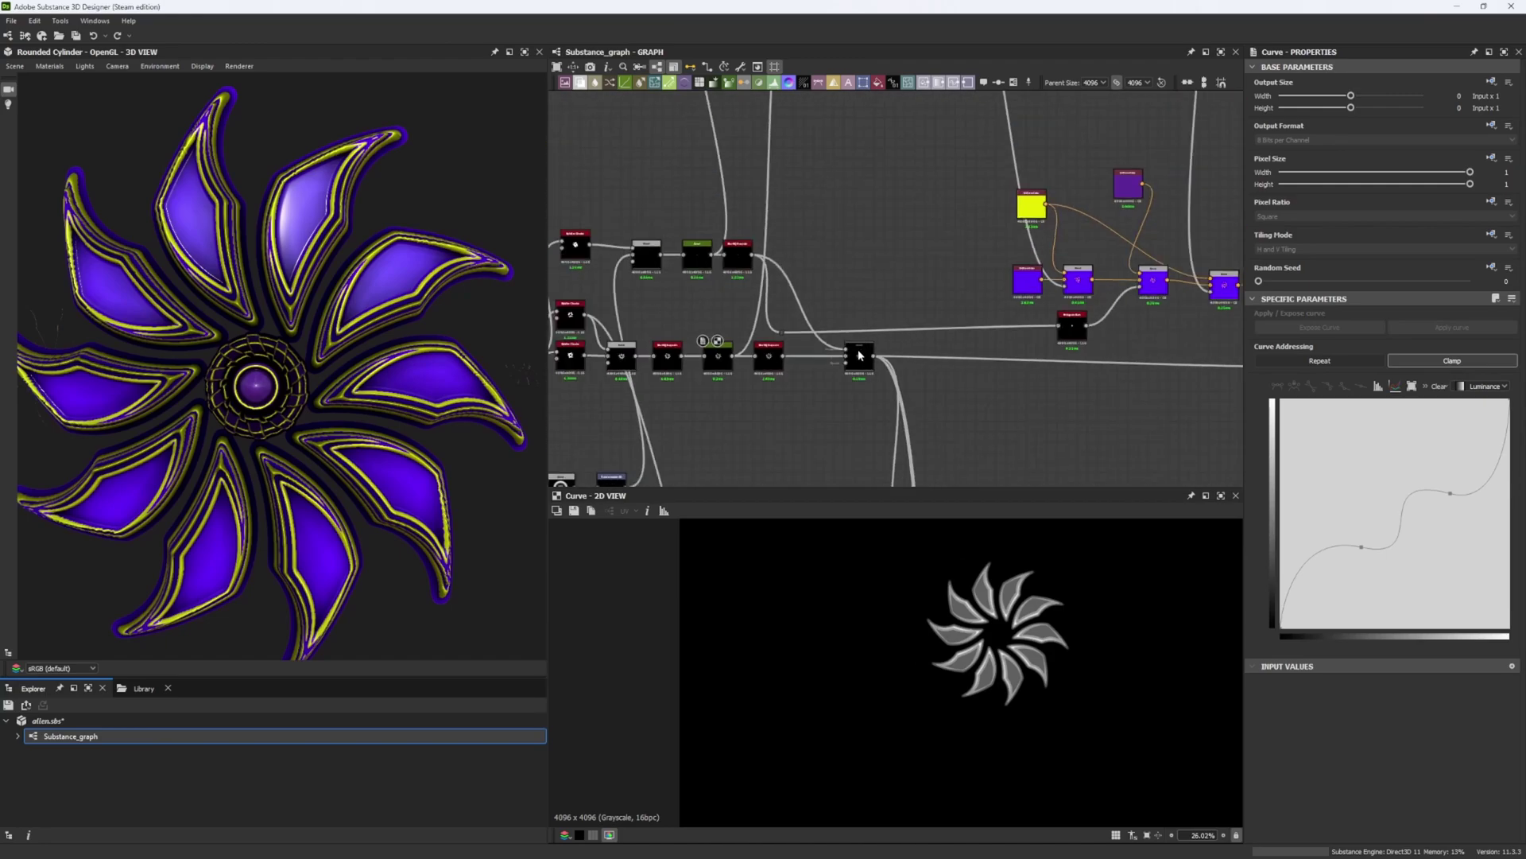
scroll(861, 351, down, 3)
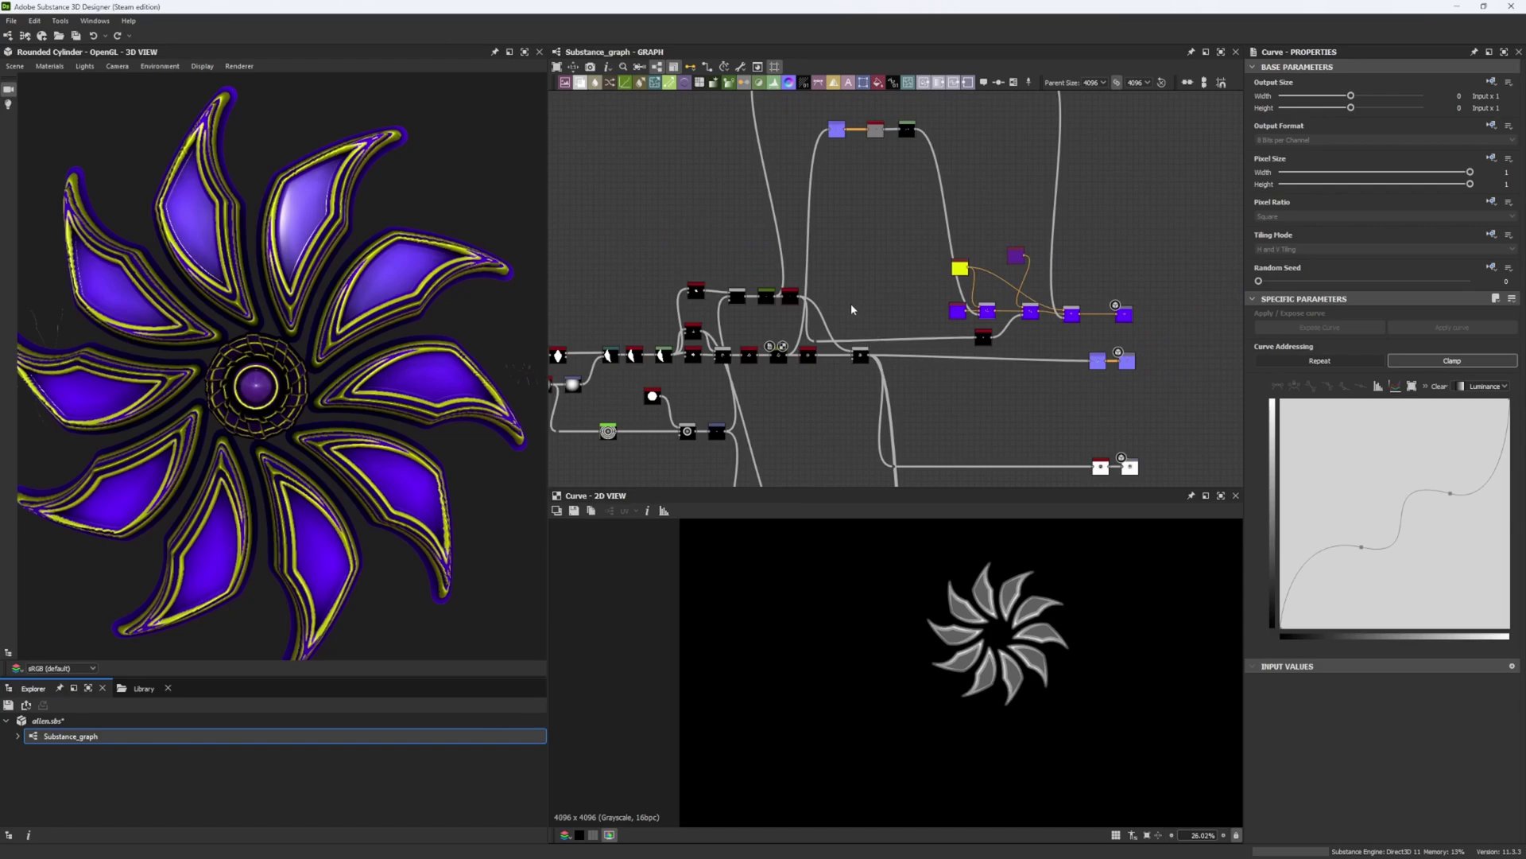
scroll(843, 198, up, 5)
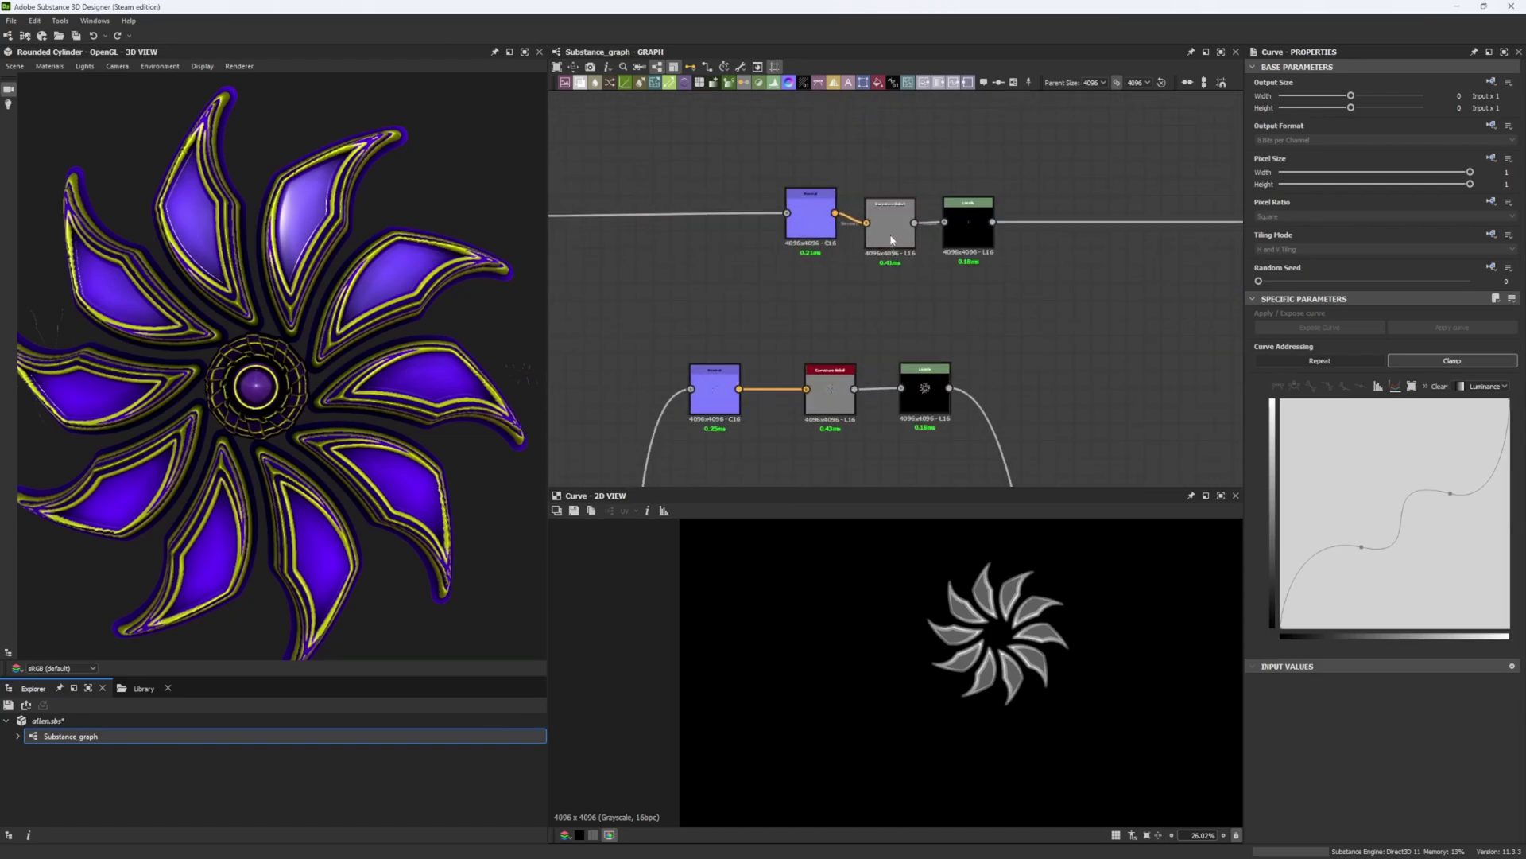
scroll(889, 227, down, 5)
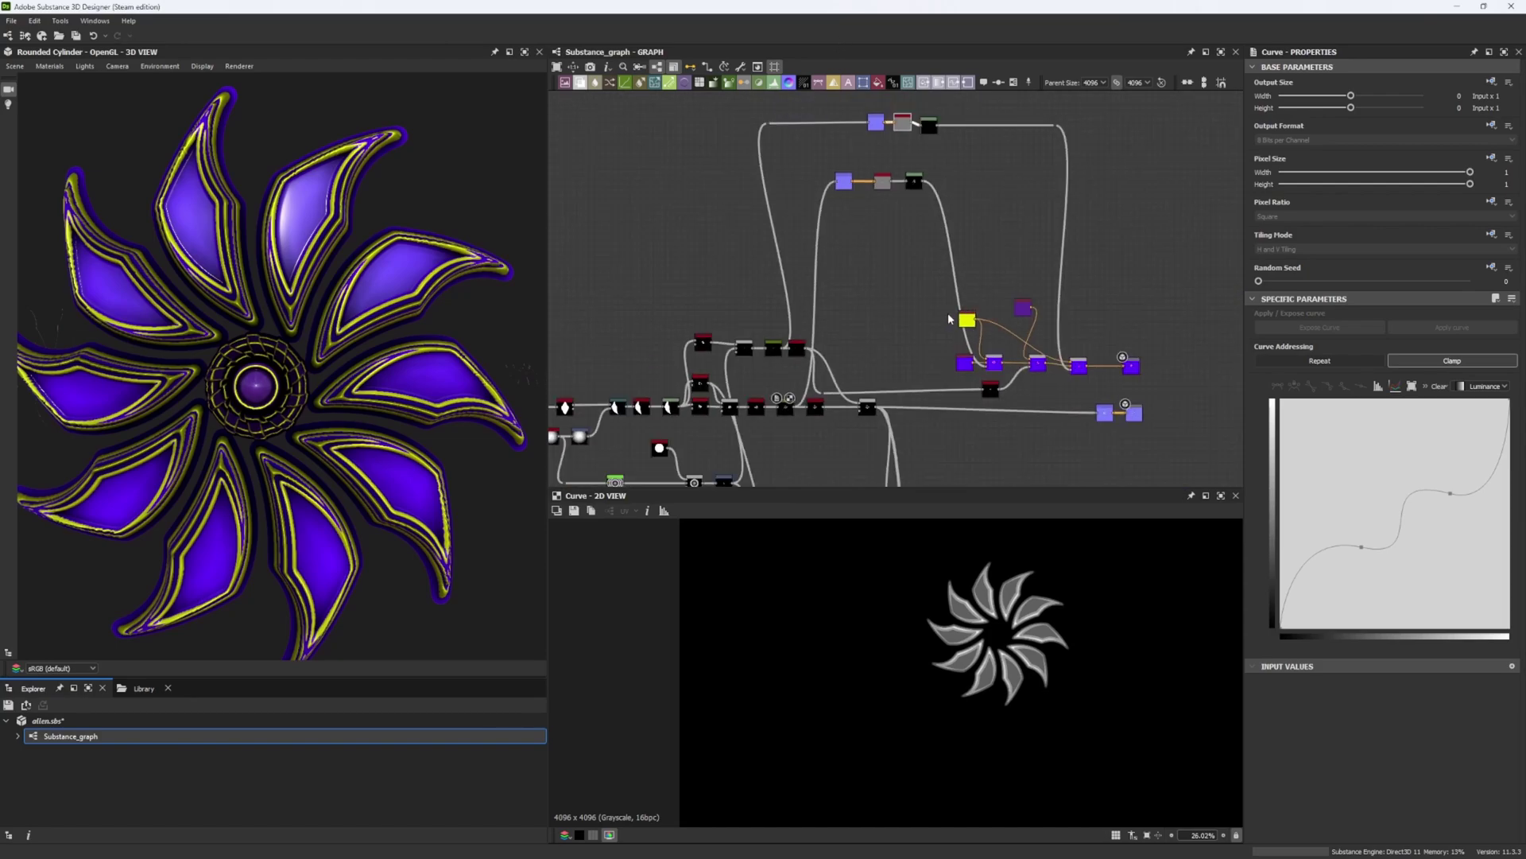
Select the Uniform Color and Blend nodes that colour the material, and rotate the light across the petals in the 3D view.
drag(930, 261, 1136, 371)
drag(1134, 369, 1116, 217)
scroll(939, 198, up, 5)
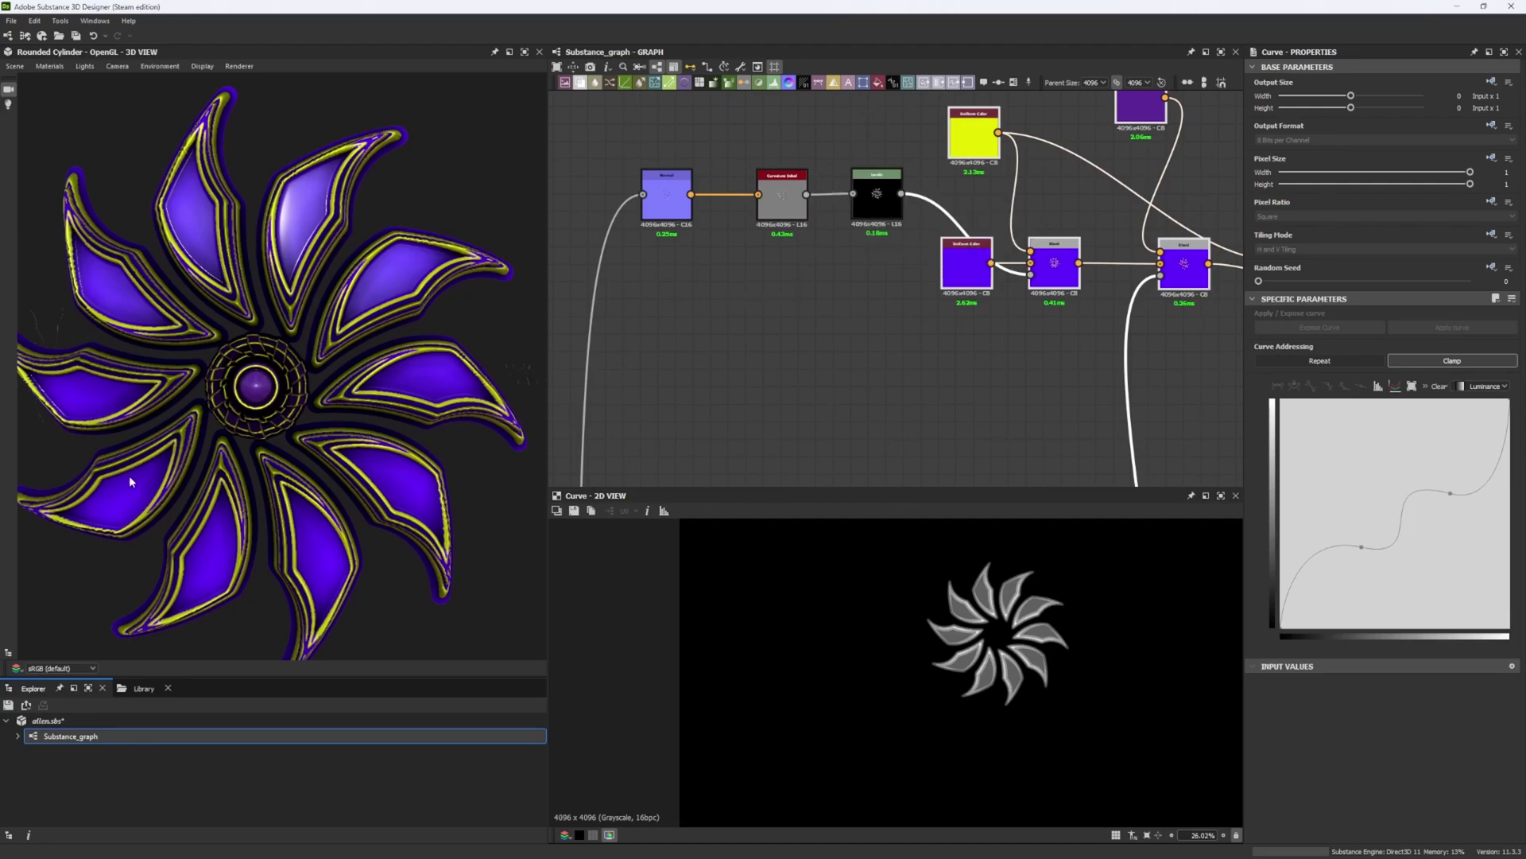
ctrl+shift+right_drag(148, 477, 364, 437)
Move the petal chain's Curvature Sobel node slightly closer to its Normal node.
middle_drag(772, 223, 841, 365)
scroll(840, 365, up, 2)
scroll(841, 361, up, 1)
mouse_move(855, 337)
mouse_down()
mouse_move(825, 319)
mouse_move(814, 351)
mouse_move(833, 334)
mouse_up()
middle_drag(842, 149, 823, 265)
scroll(888, 210, down, 2)
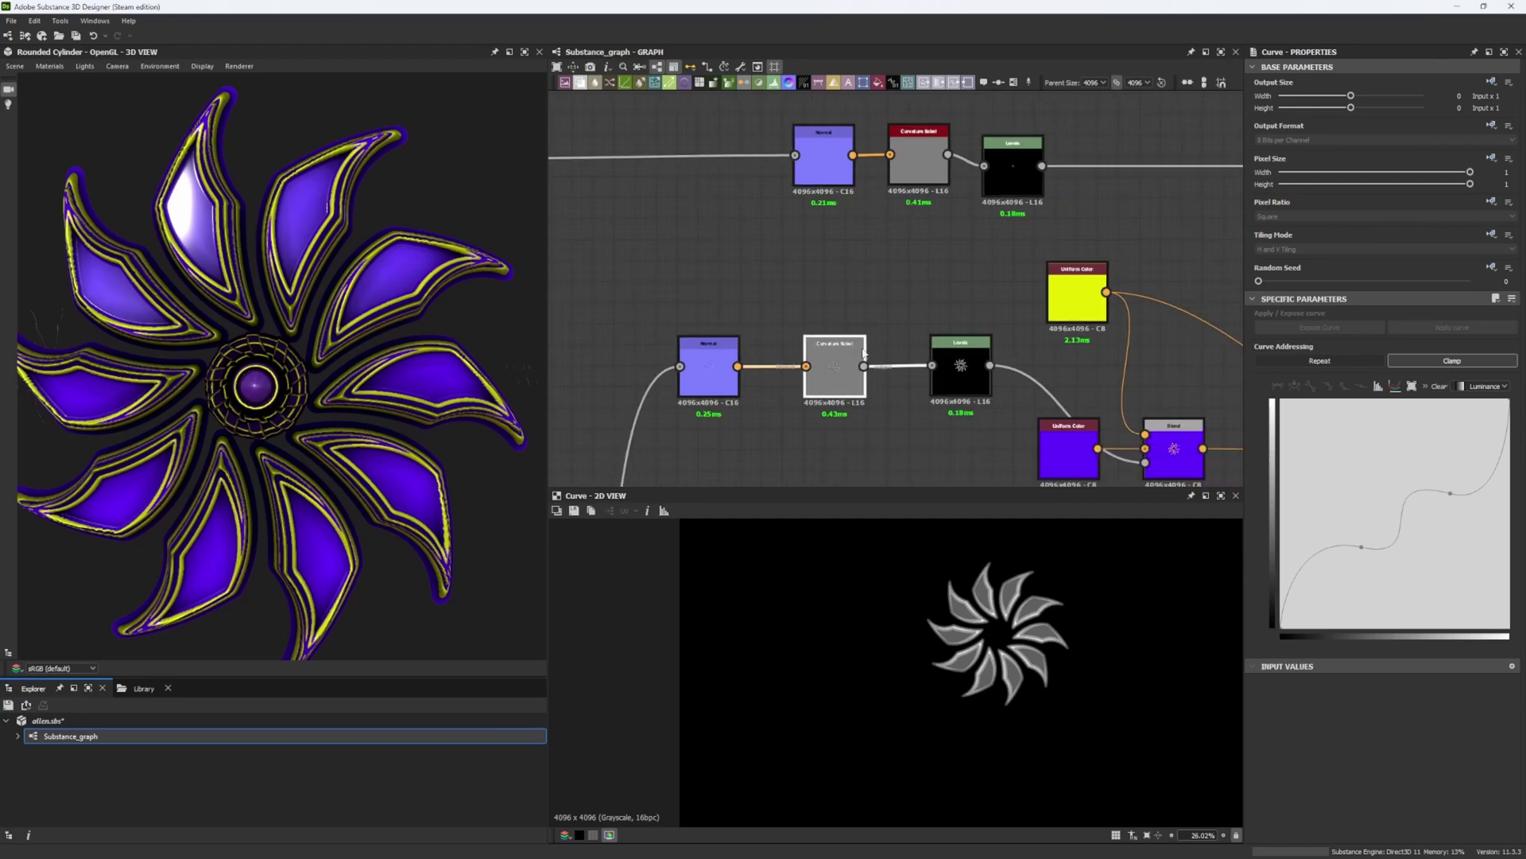
middle_drag(861, 357, 795, 282)
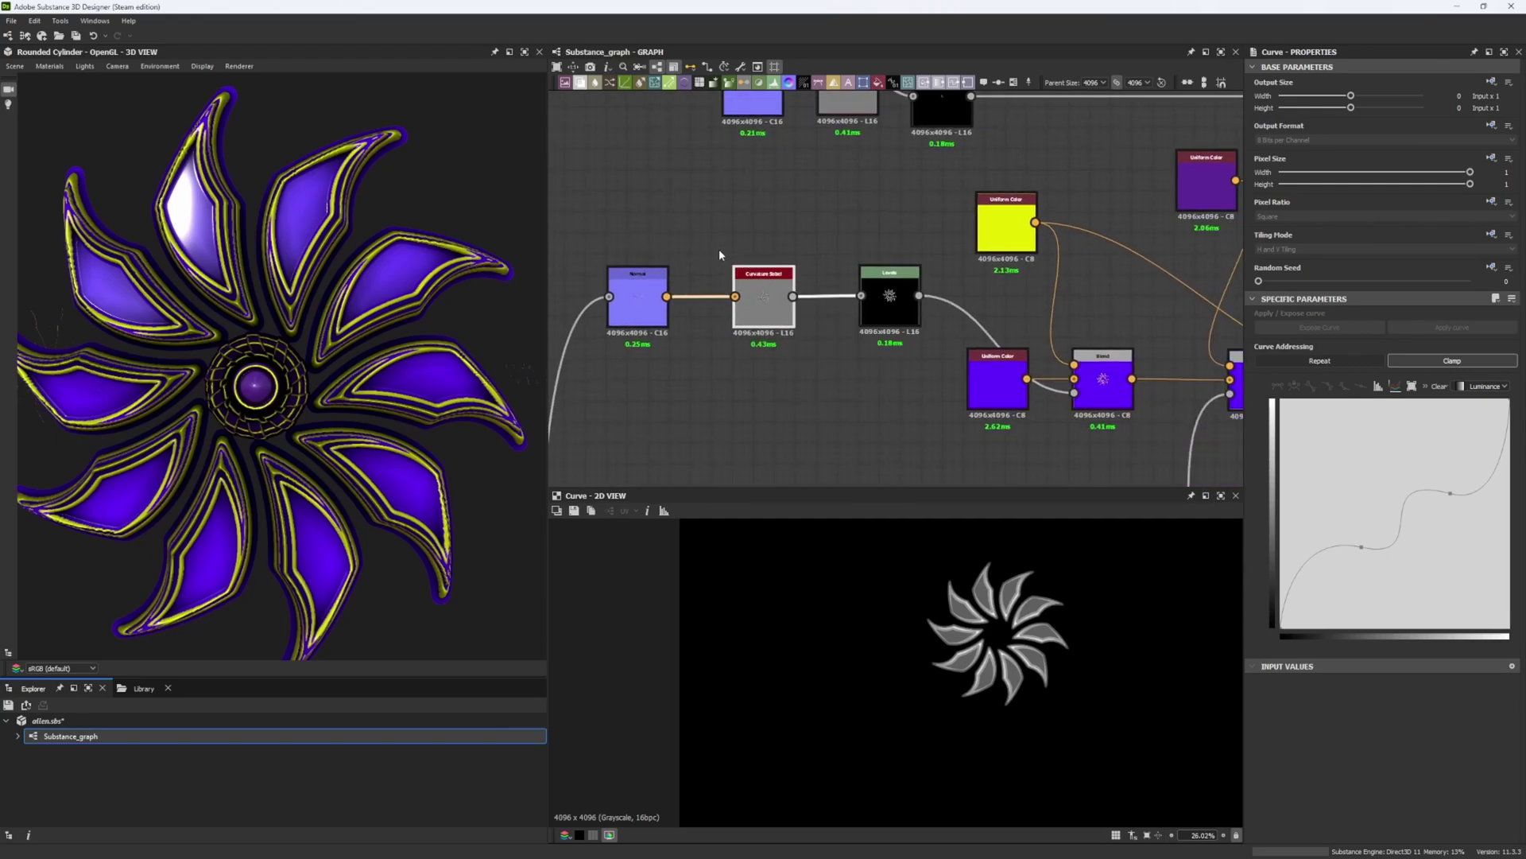
Add a Curvature node fed by the petal chain's Normal output and place it below Curvature Sobel.
middle_drag(685, 239, 715, 148)
drag(693, 208, 717, 320)
text(CURVA)
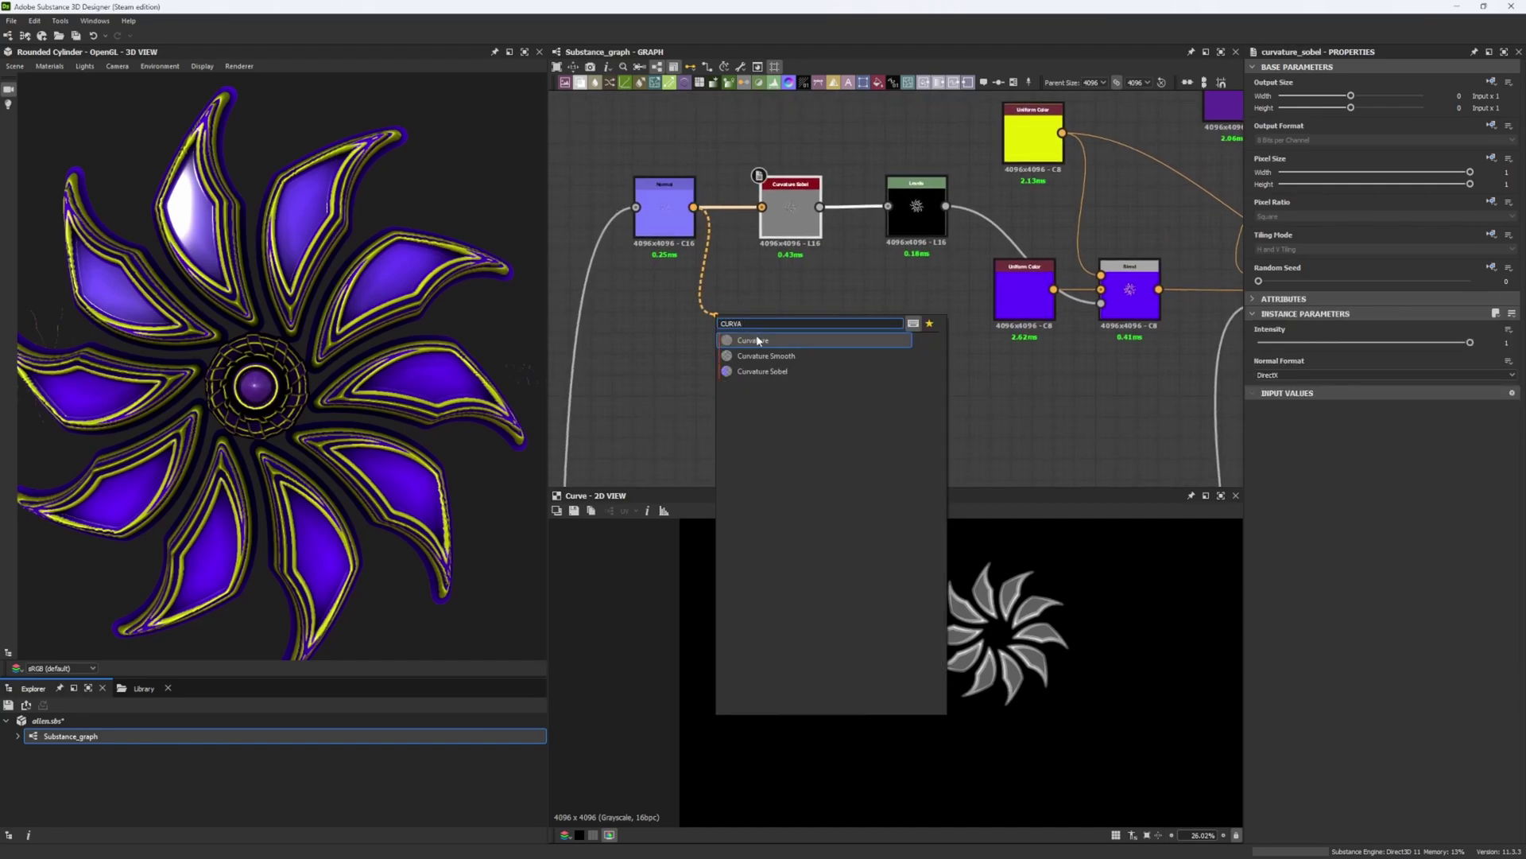
click(753, 341)
middle_drag(758, 327, 763, 297)
drag(758, 302, 800, 281)
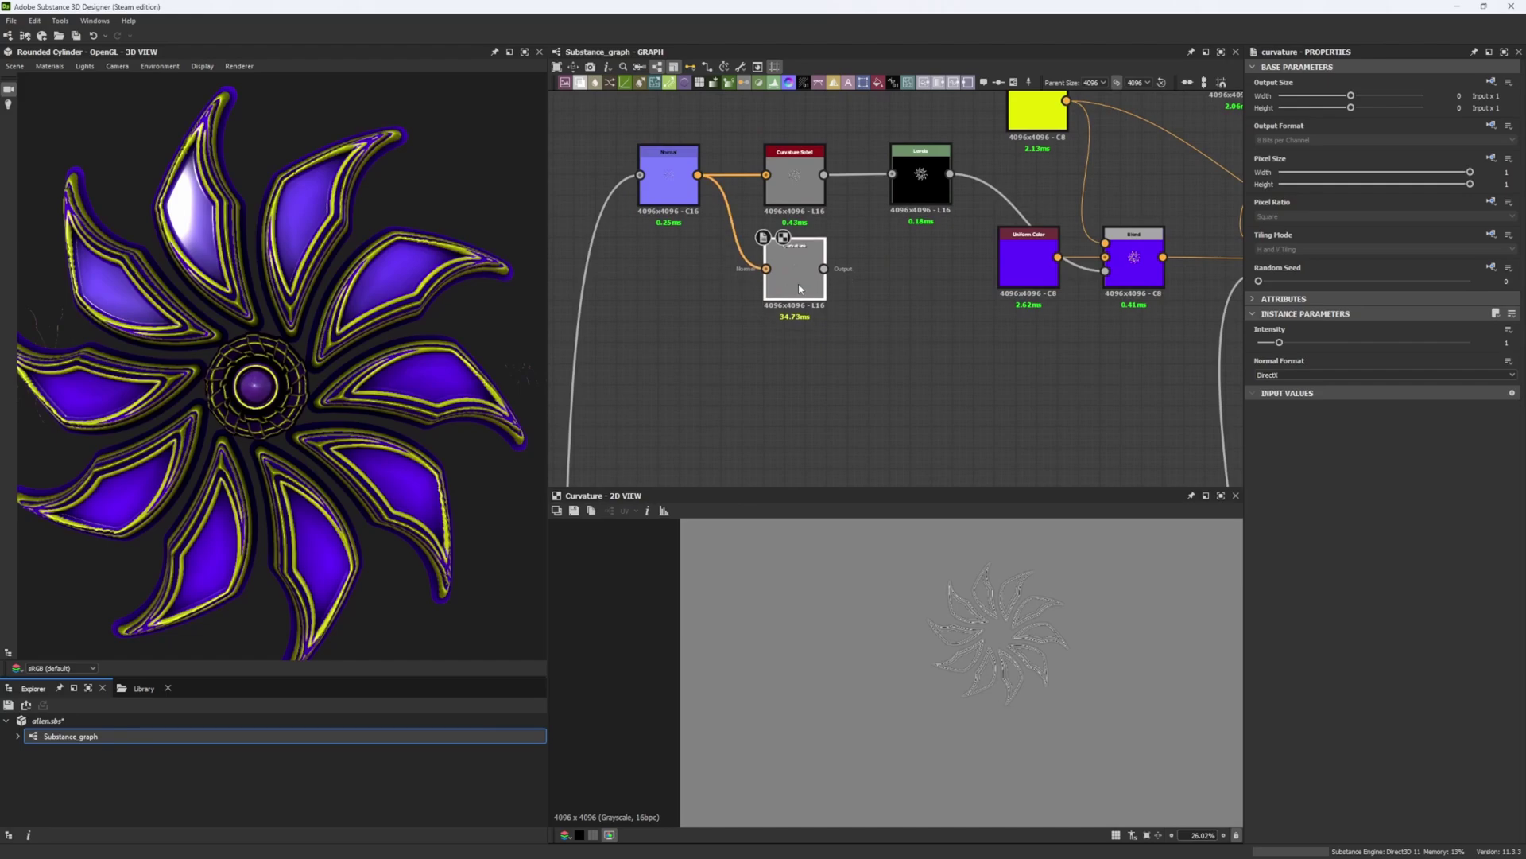
Add a Curvature Smooth node fed by the same Normal output and place it below the Curvature node.
drag(698, 174, 735, 340)
text(curva)
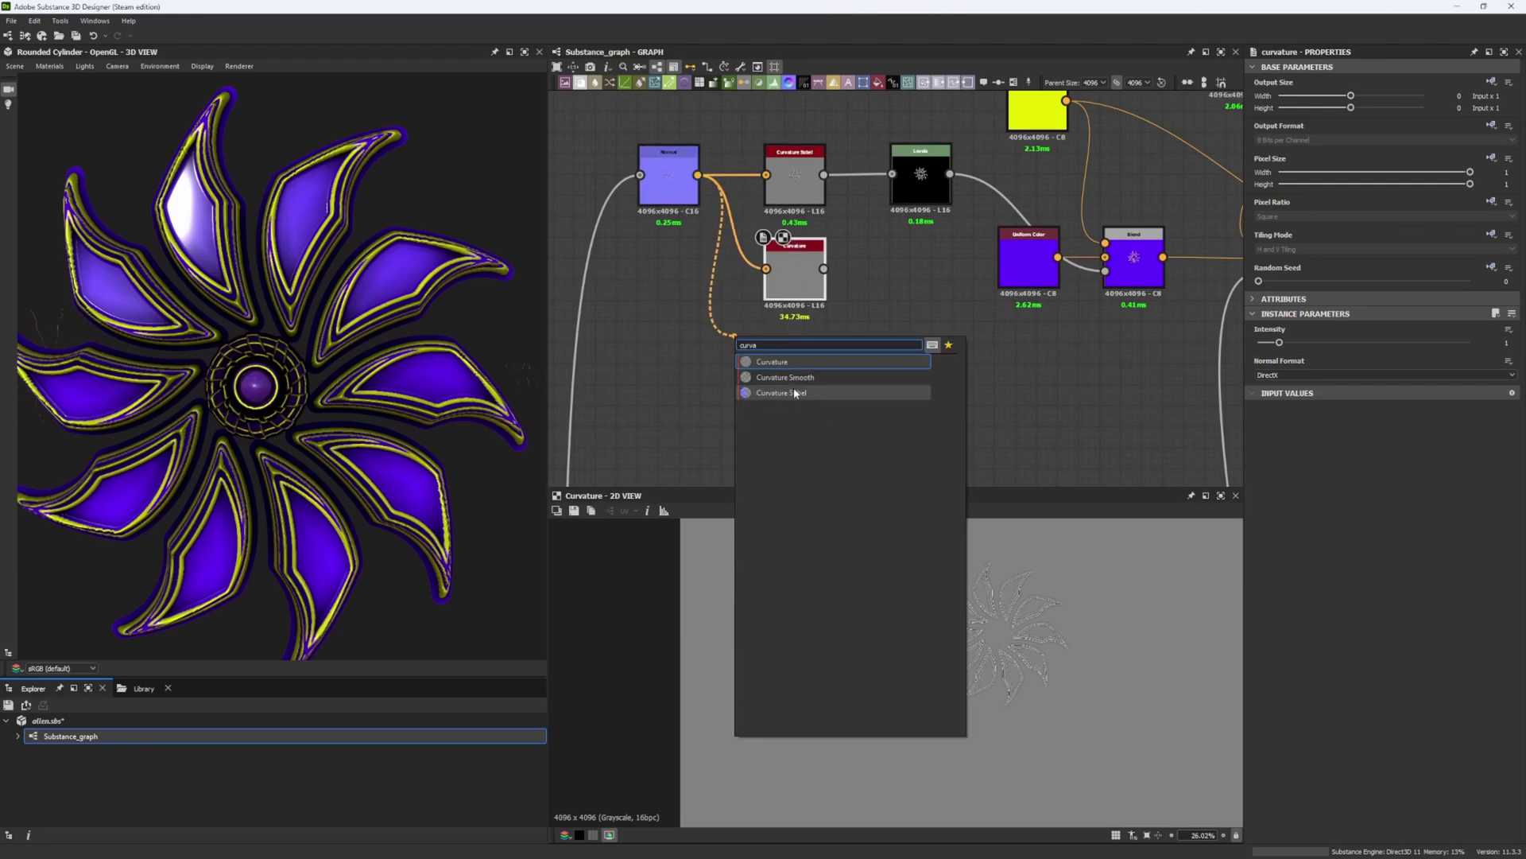
click(811, 376)
drag(785, 361, 797, 362)
Preview the petal chain's Normal node and its Curvature Sobel, inspecting the petal edges up close.
double_click(692, 198)
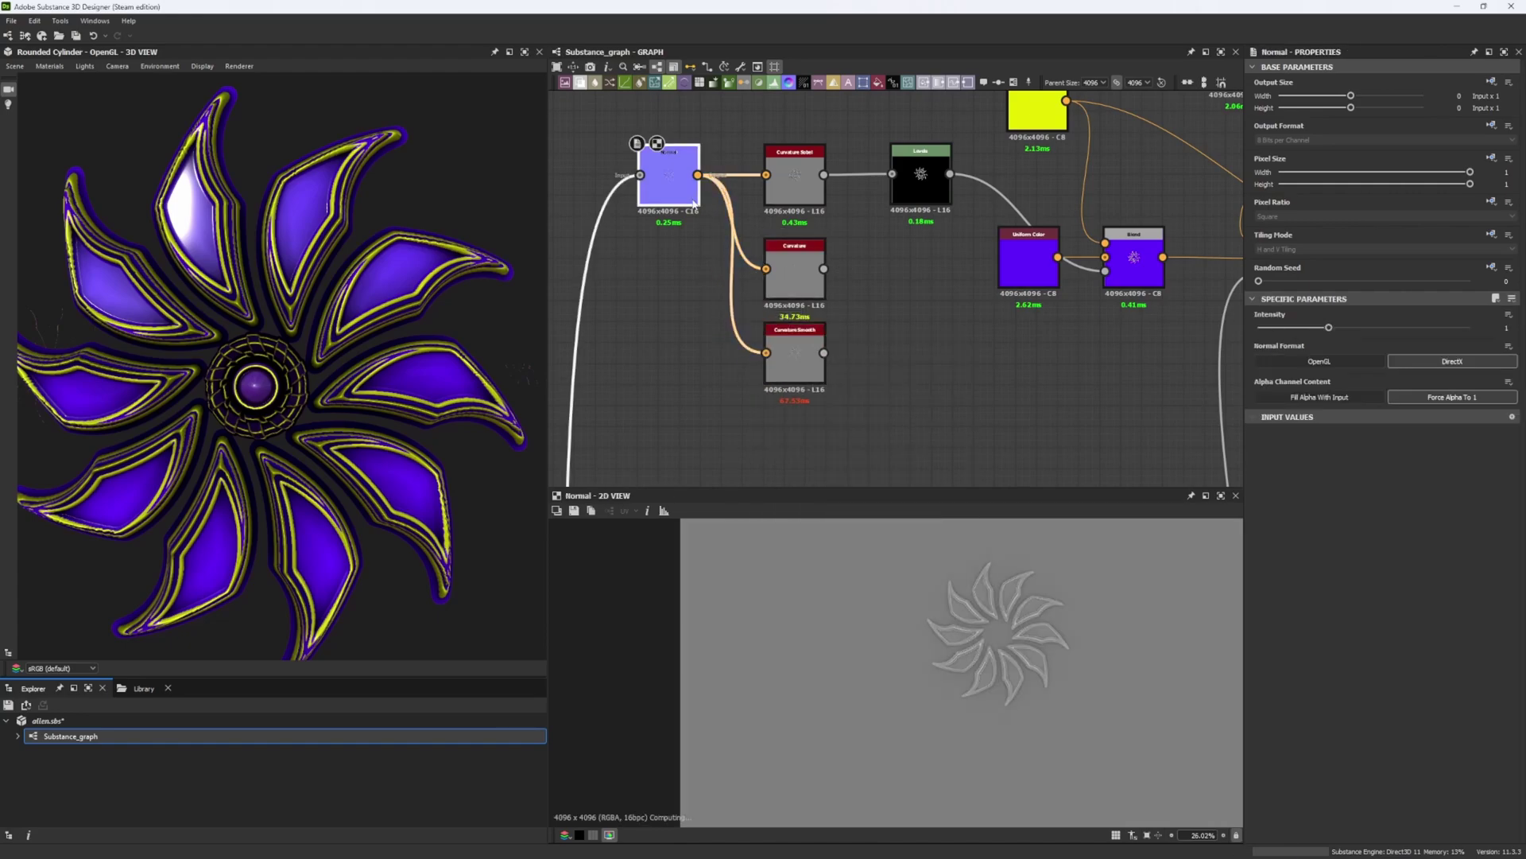
scroll(978, 702, up, 6)
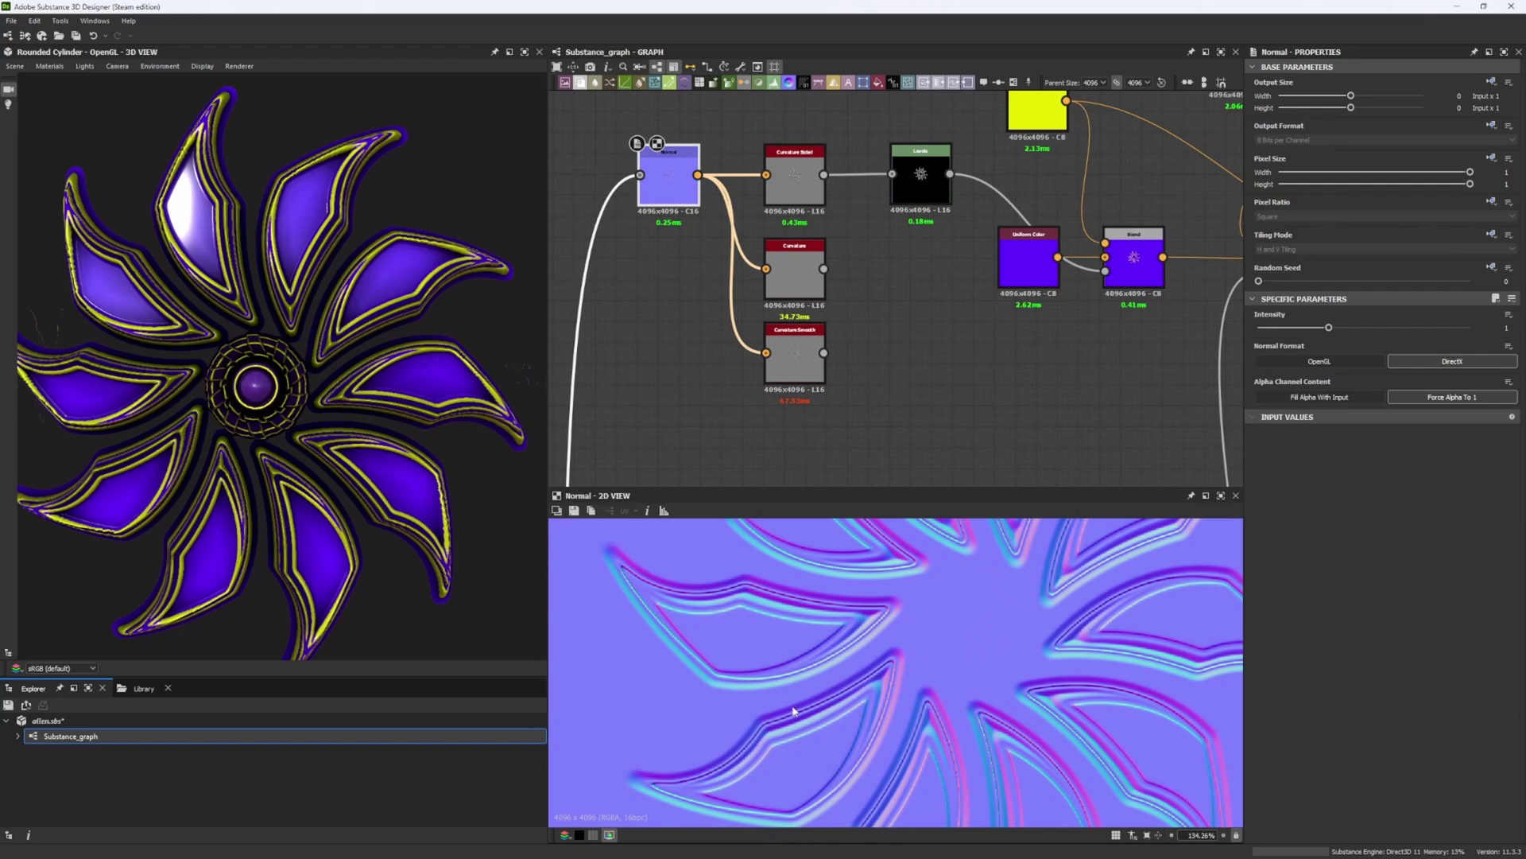
scroll(871, 698, up, 2)
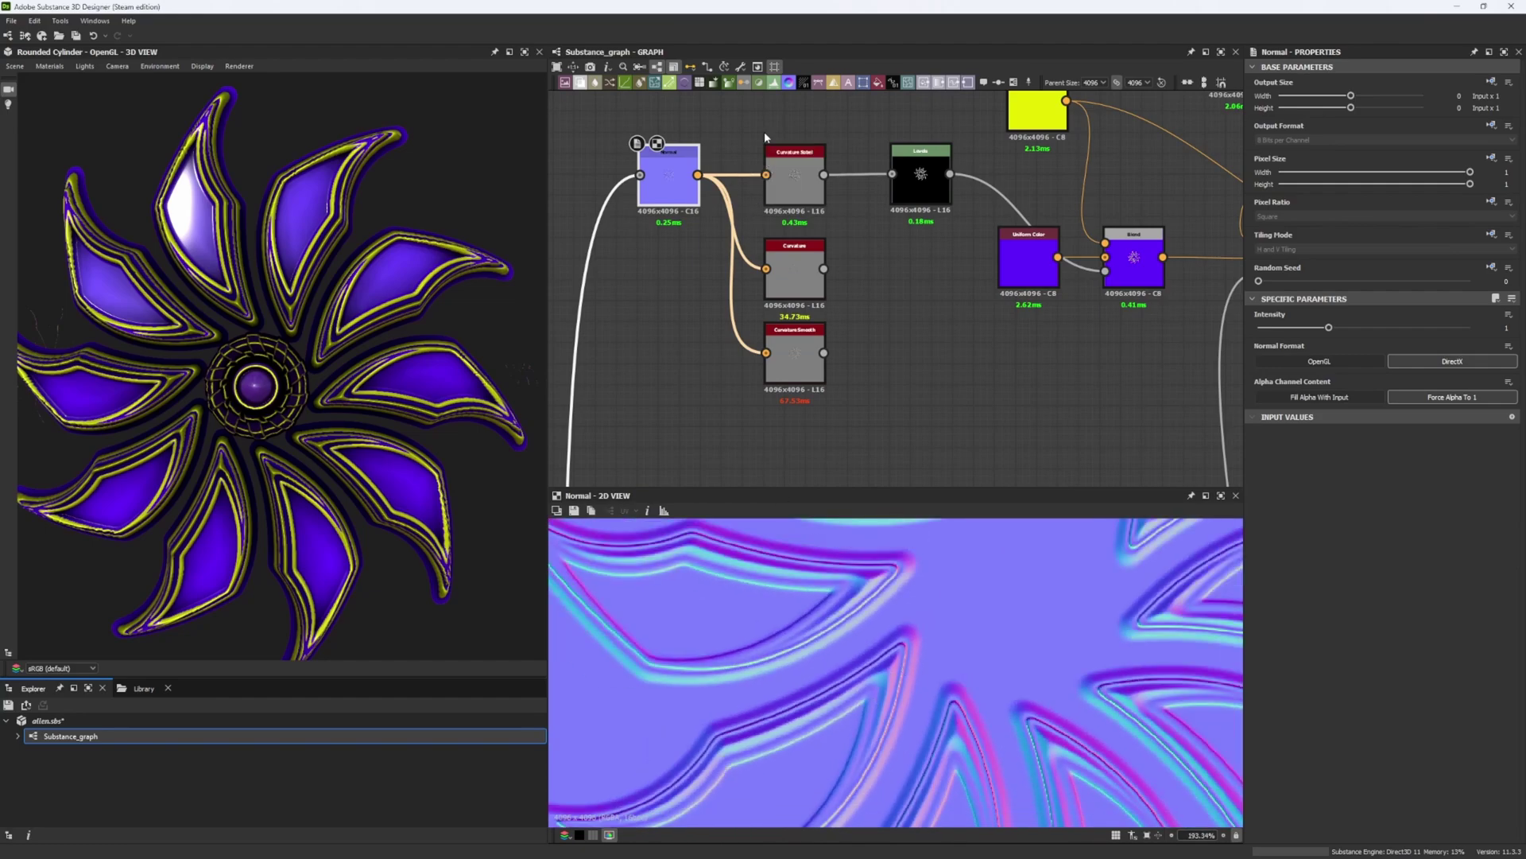
double_click(794, 187)
scroll(791, 626, down, 4)
scroll(791, 626, up, 4)
Preview the Curvature and Curvature Smooth nodes in turn, examining the smooth version's edges near and far.
double_click(793, 278)
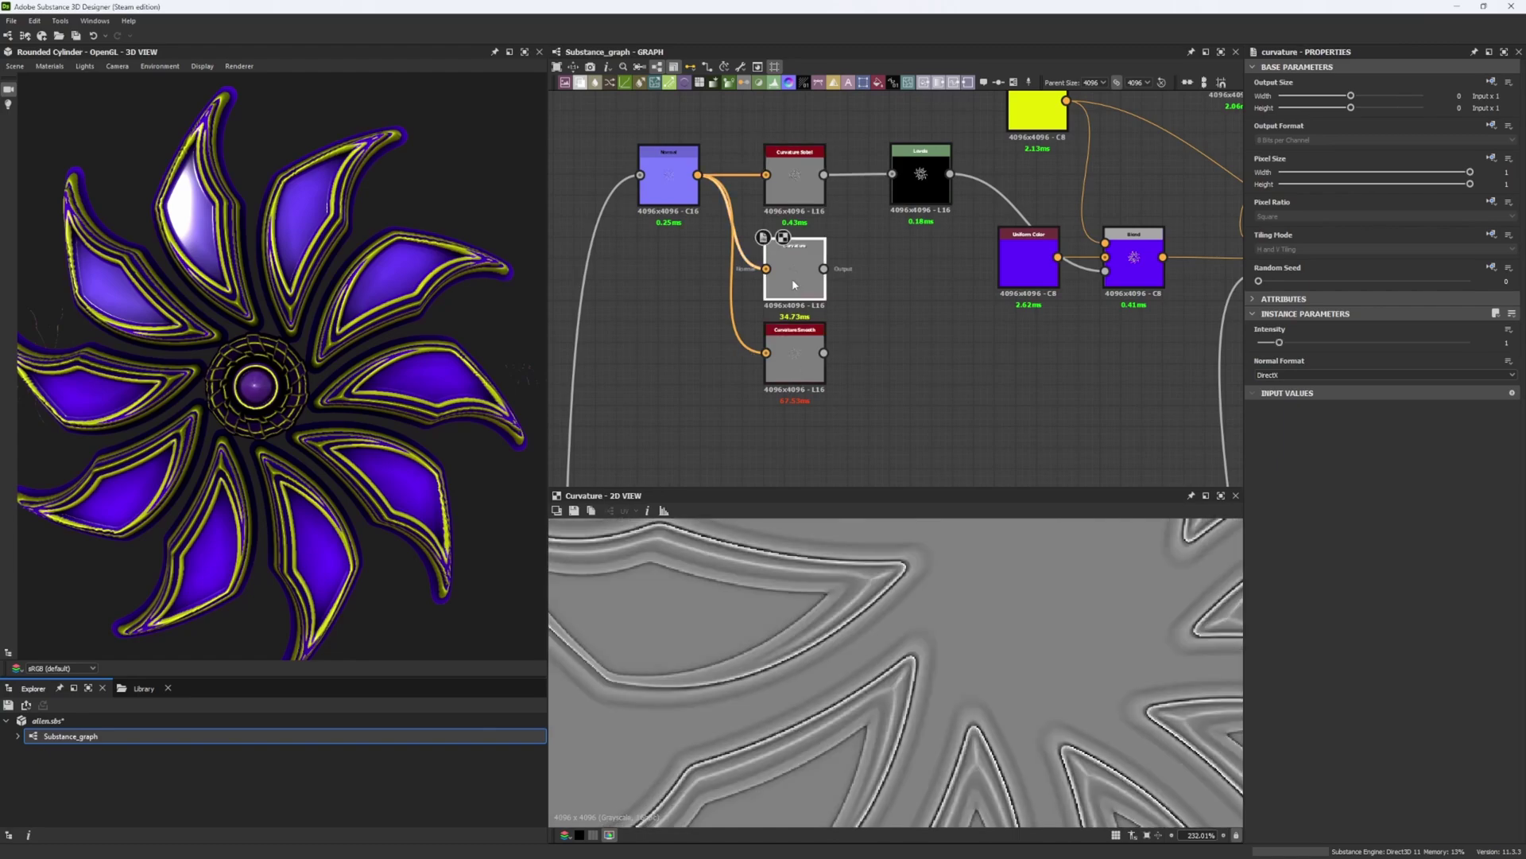
double_click(795, 351)
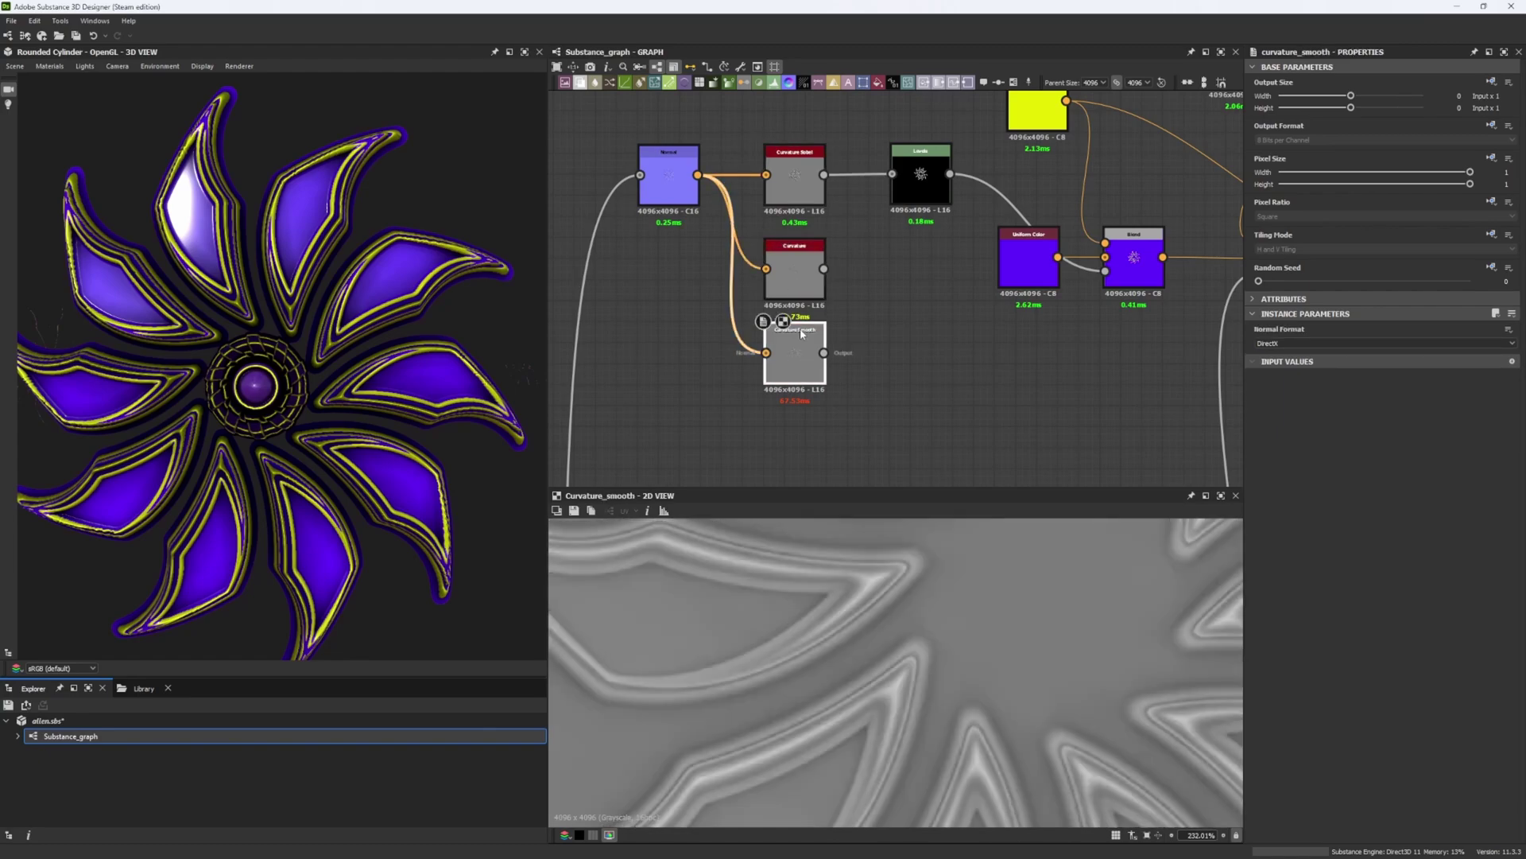
scroll(872, 602, down, 5)
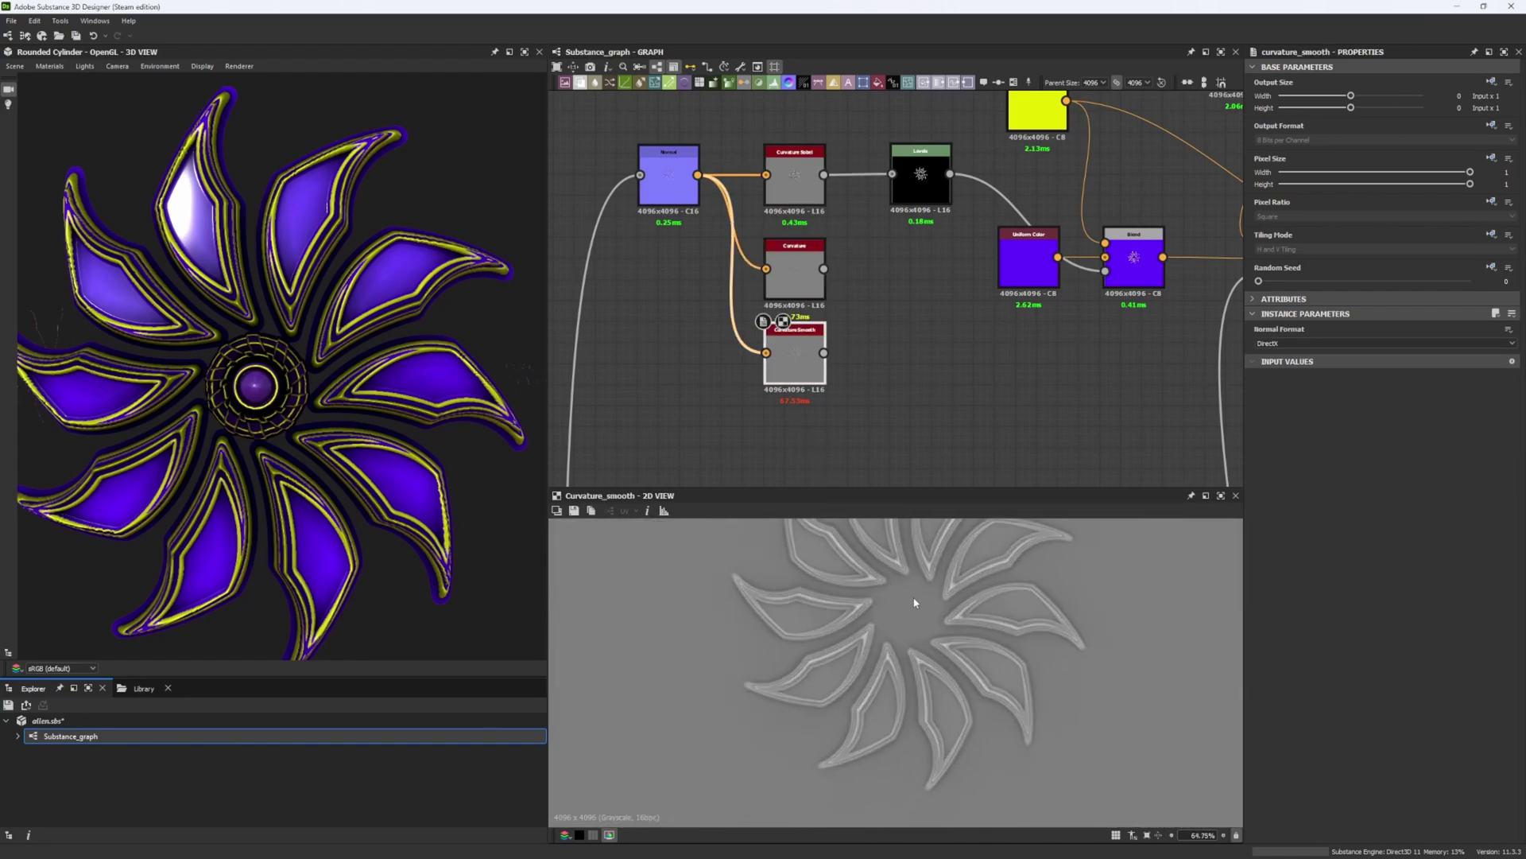
scroll(923, 600, down, 3)
scroll(914, 660, up, 6)
middle_drag(971, 620, 899, 705)
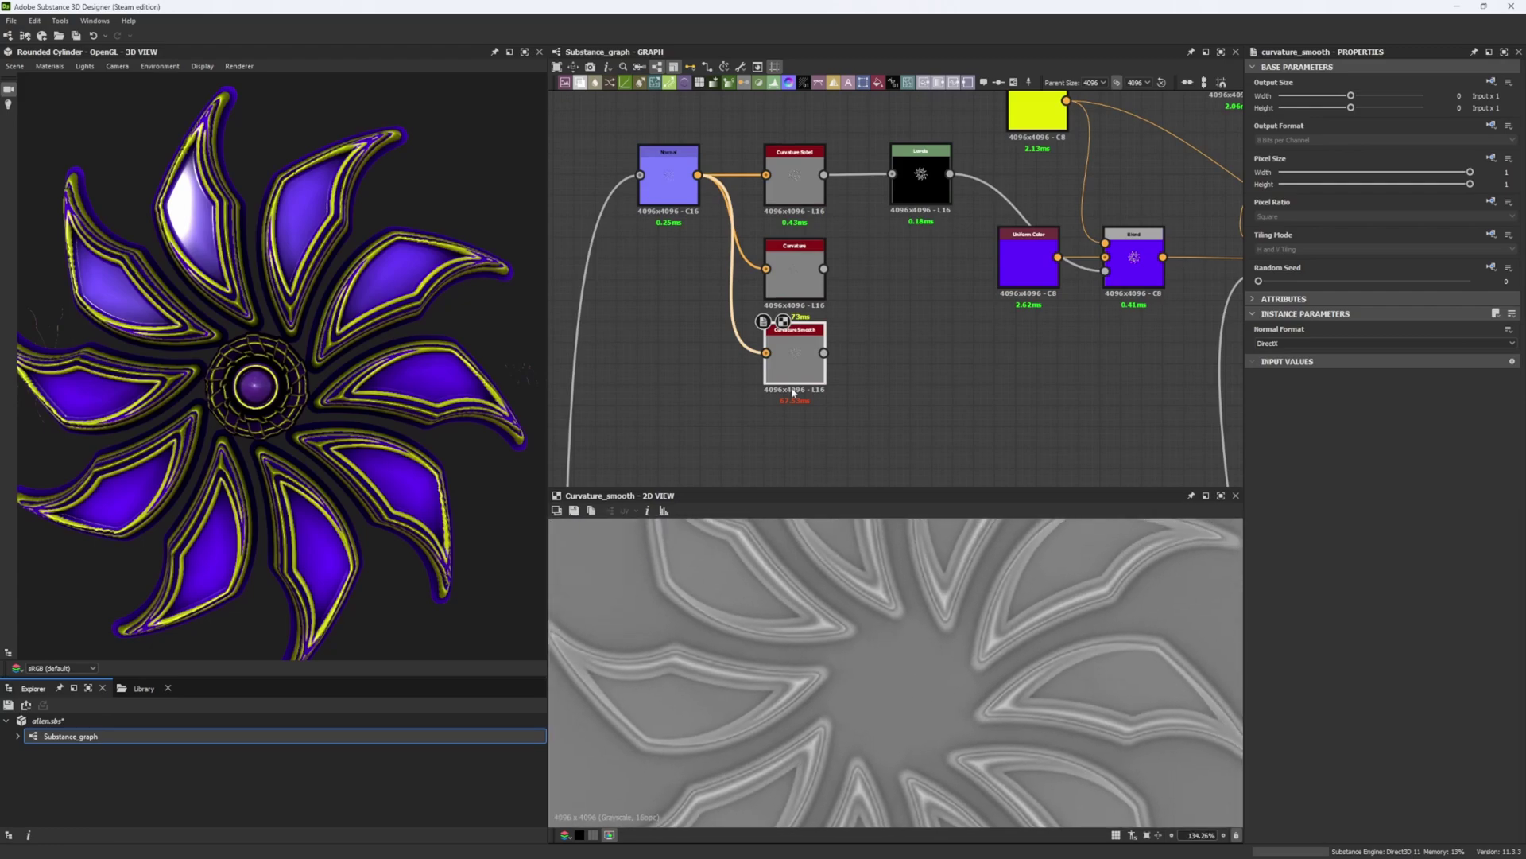
Compare the Curvature node's thin edge lines at several magnifications with the Curvature Smooth result.
double_click(808, 265)
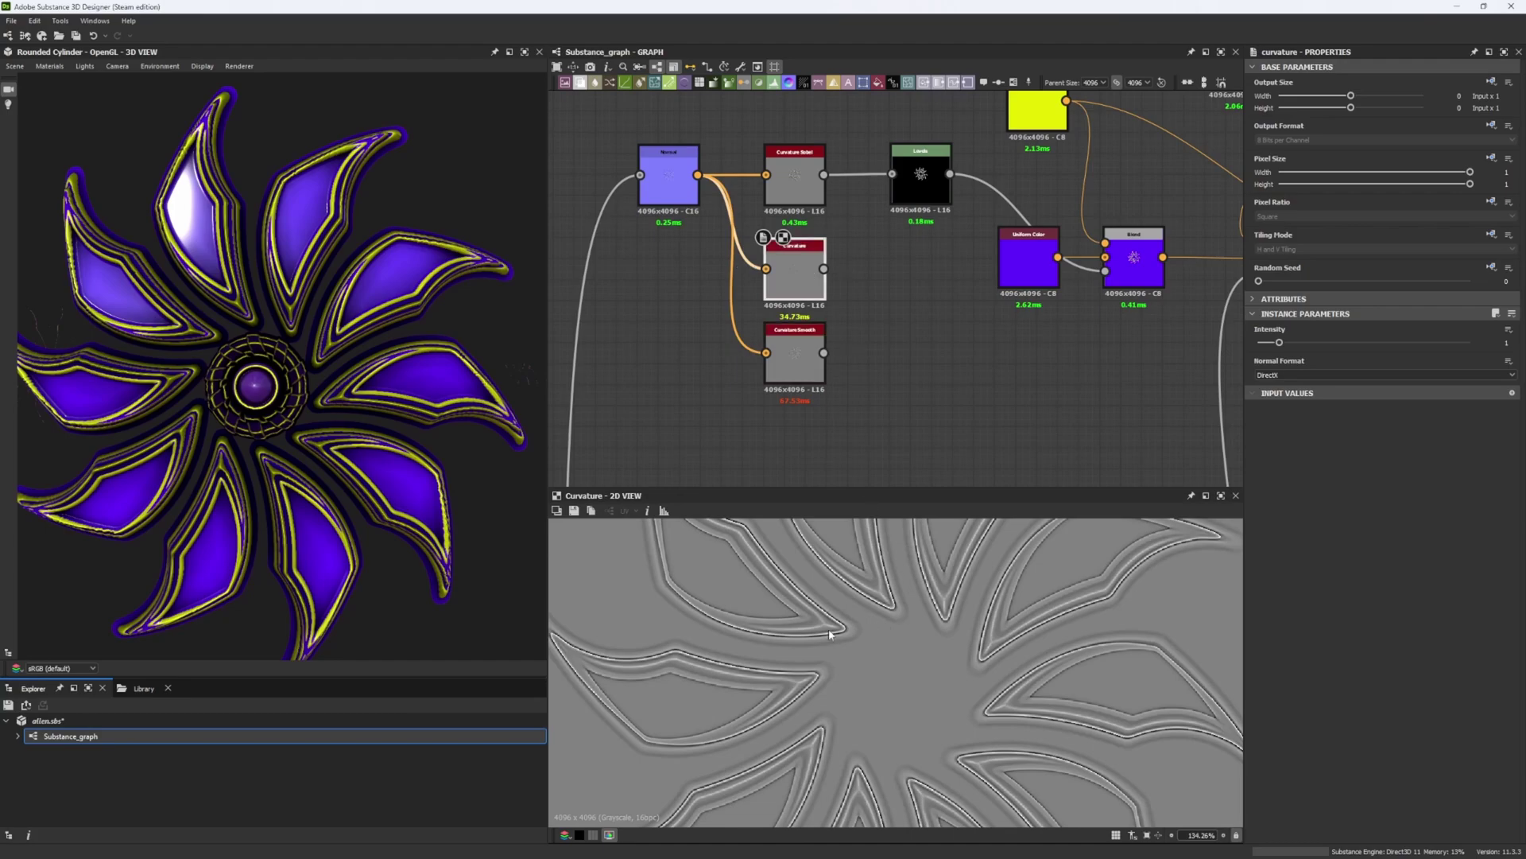
scroll(815, 634, up, 4)
scroll(819, 619, down, 5)
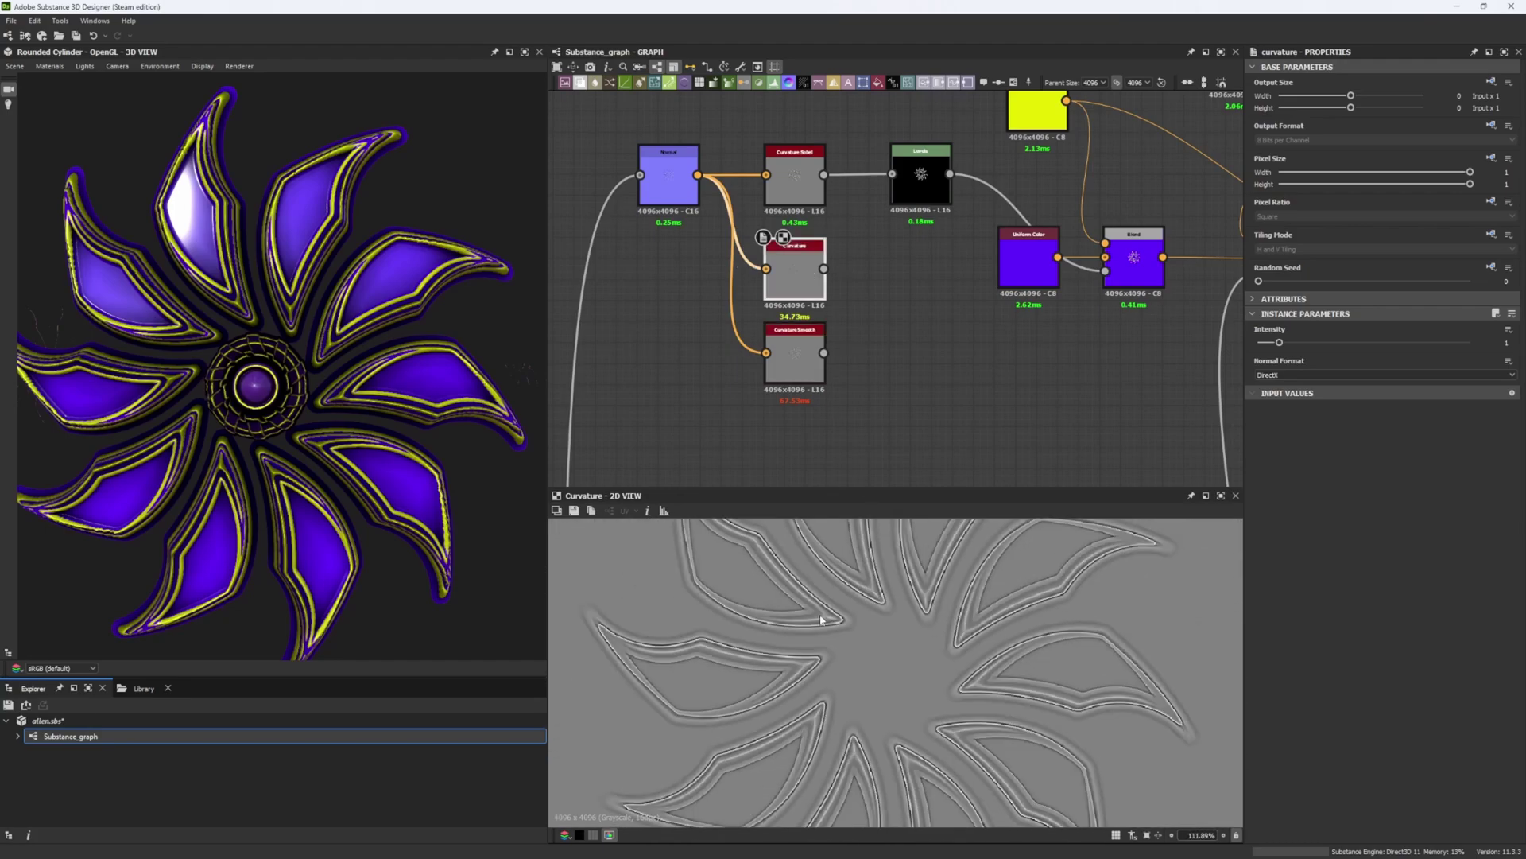
scroll(822, 616, down, 4)
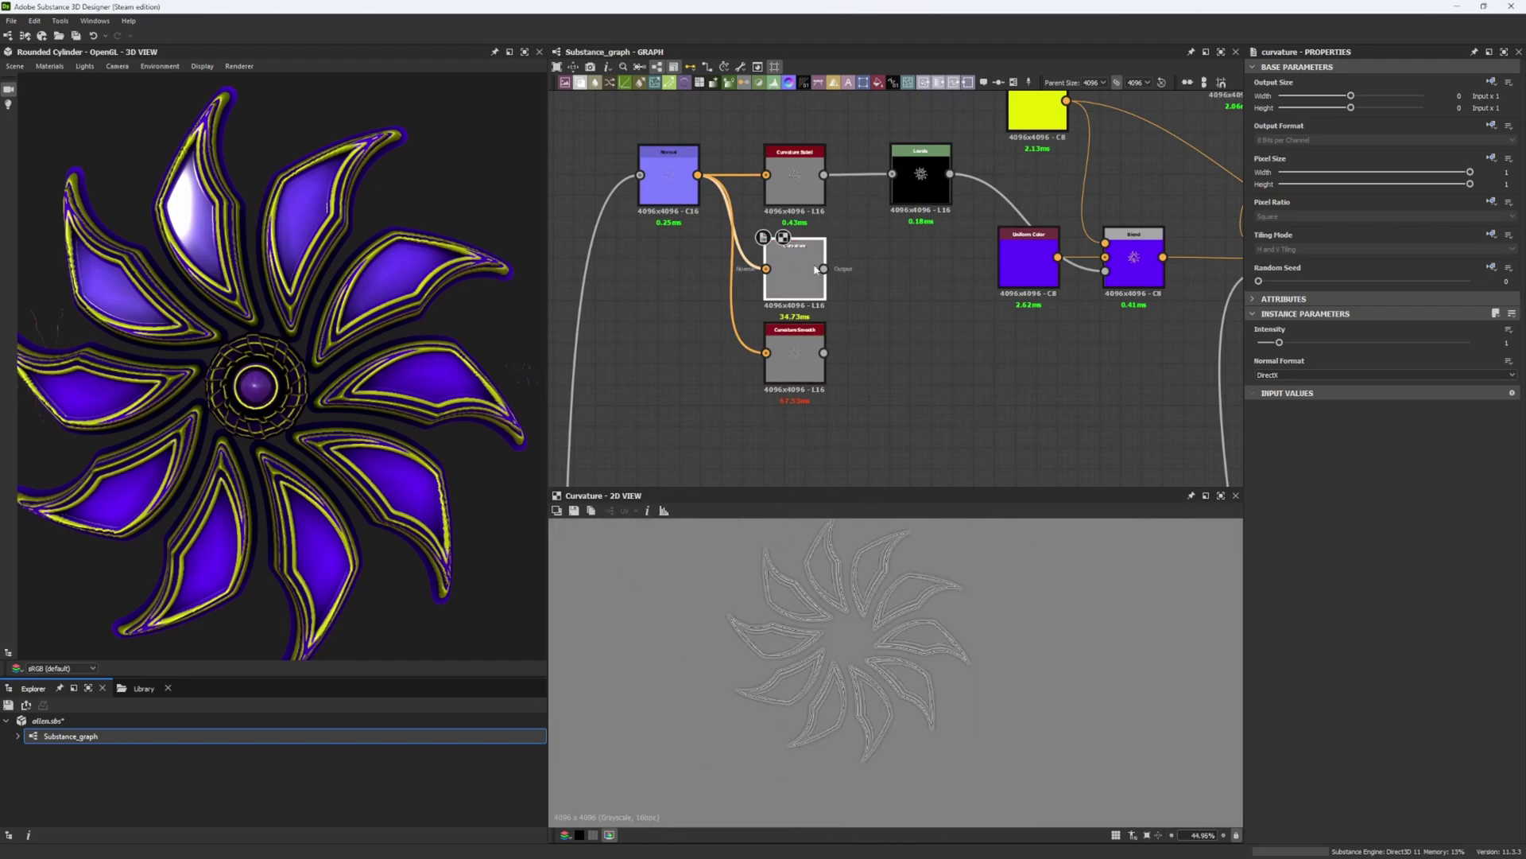
scroll(787, 398, up, 2)
scroll(803, 580, up, 3)
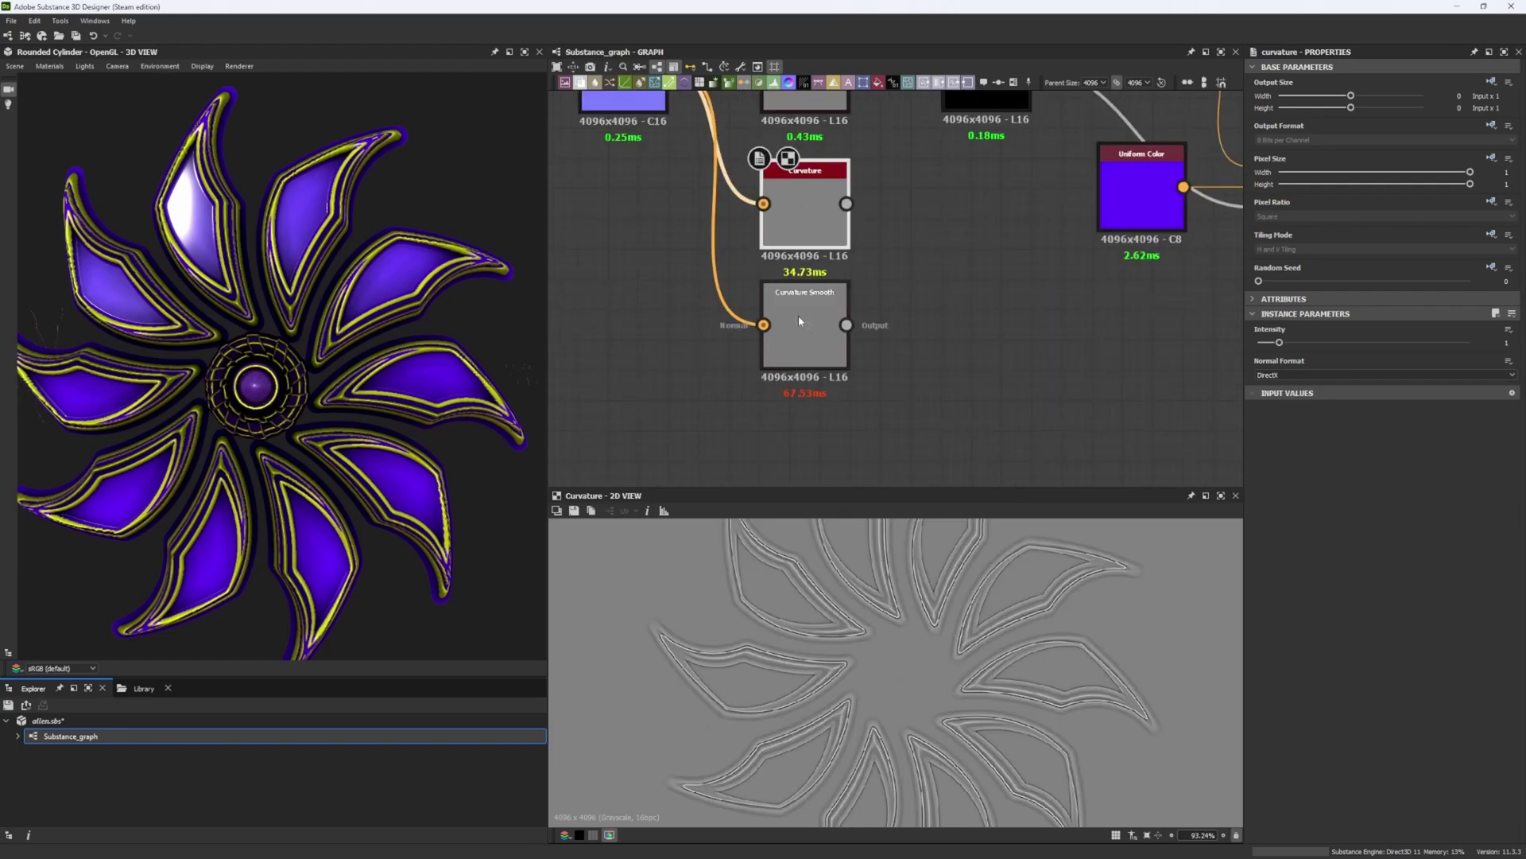
click(817, 322)
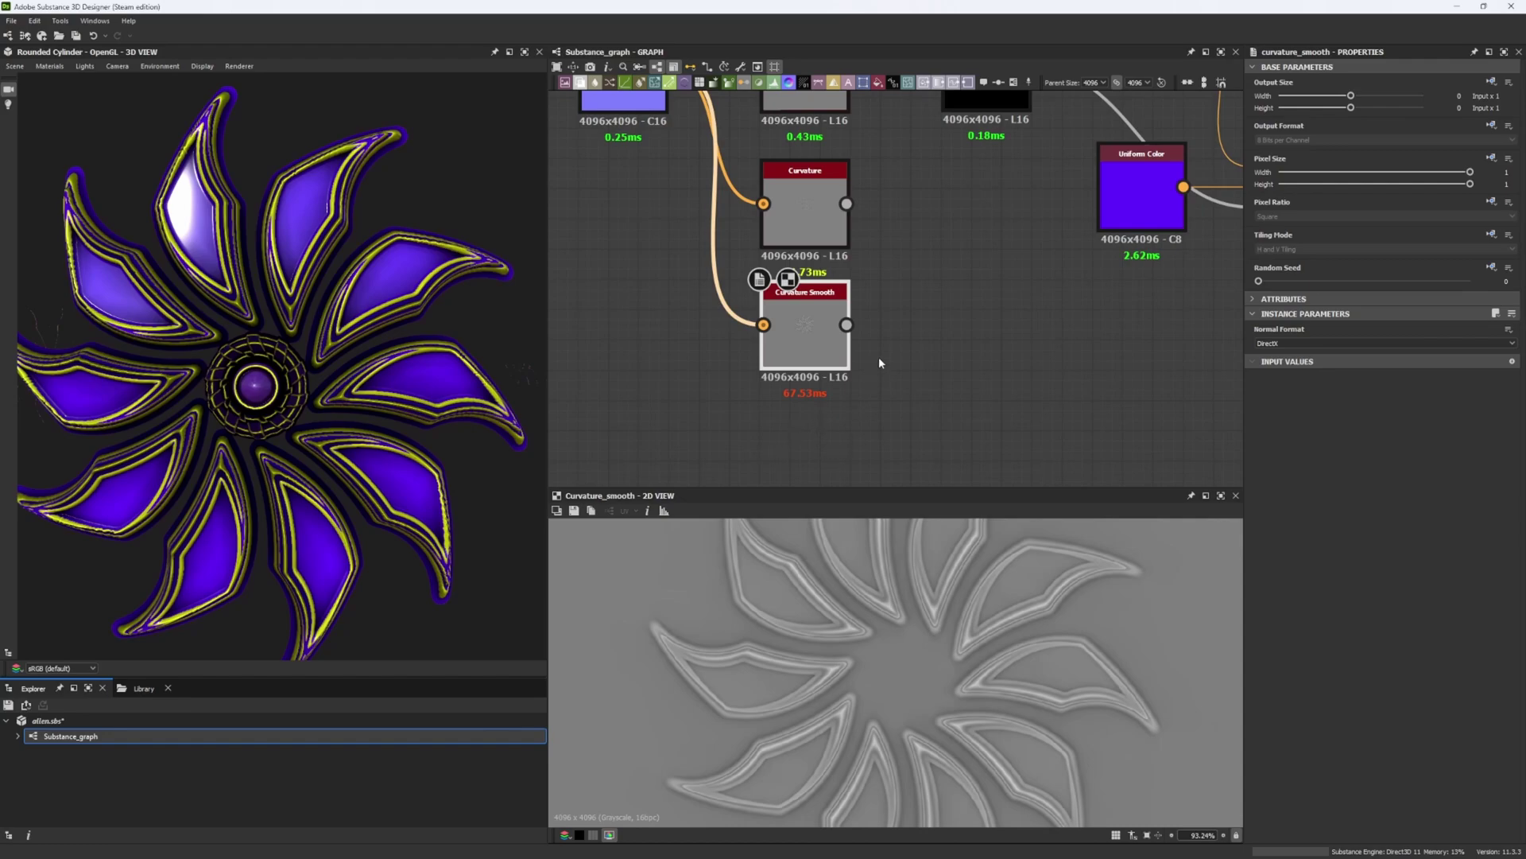
Preview Curvature Sobel up close once more and delete the added Curvature and Curvature Smooth nodes.
middle_drag(924, 305, 962, 443)
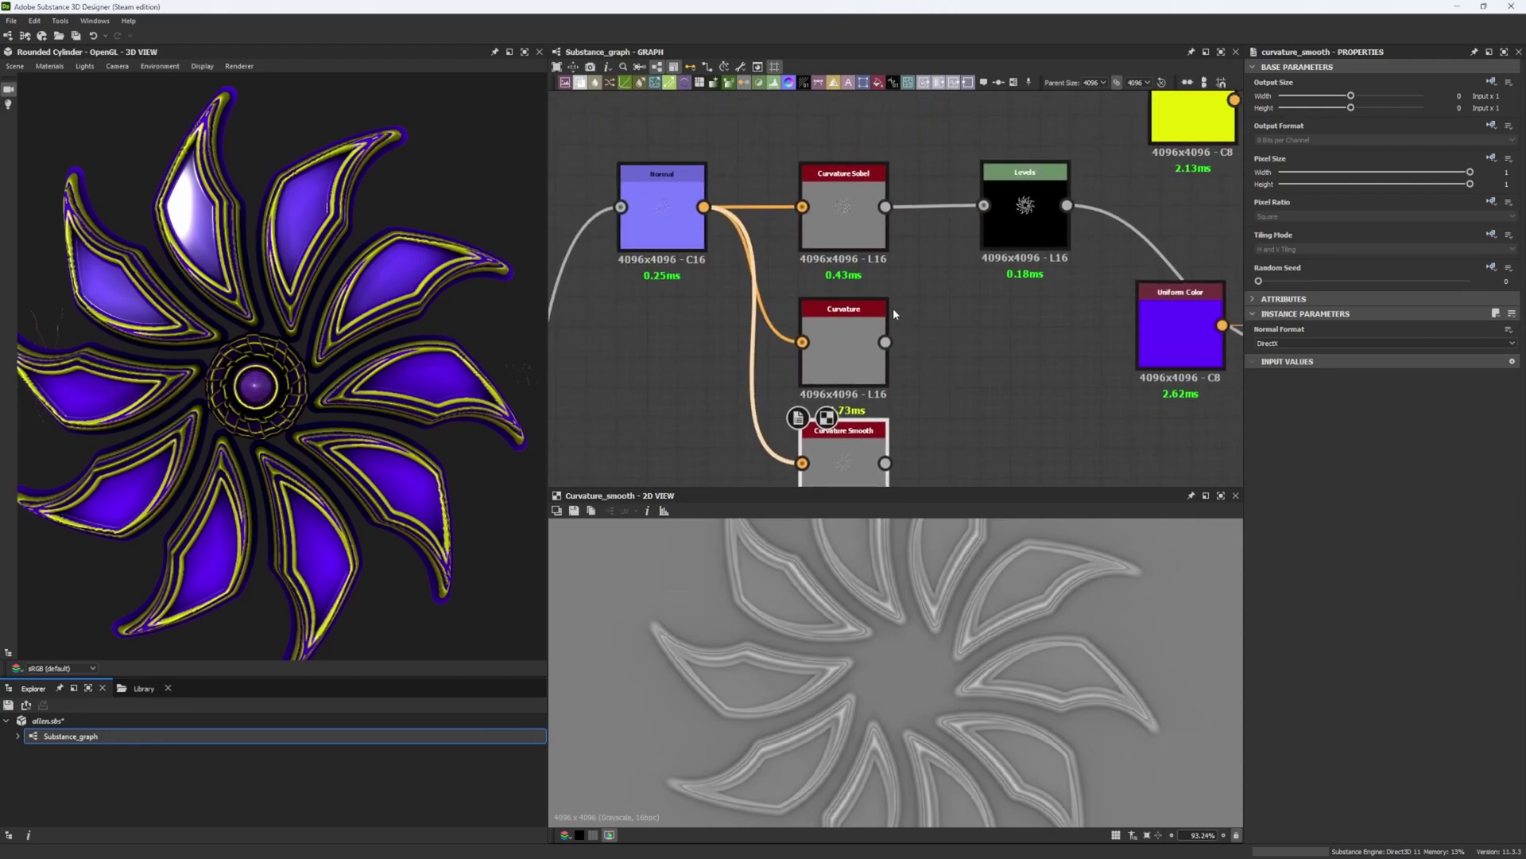
double_click(853, 239)
scroll(860, 639, up, 5)
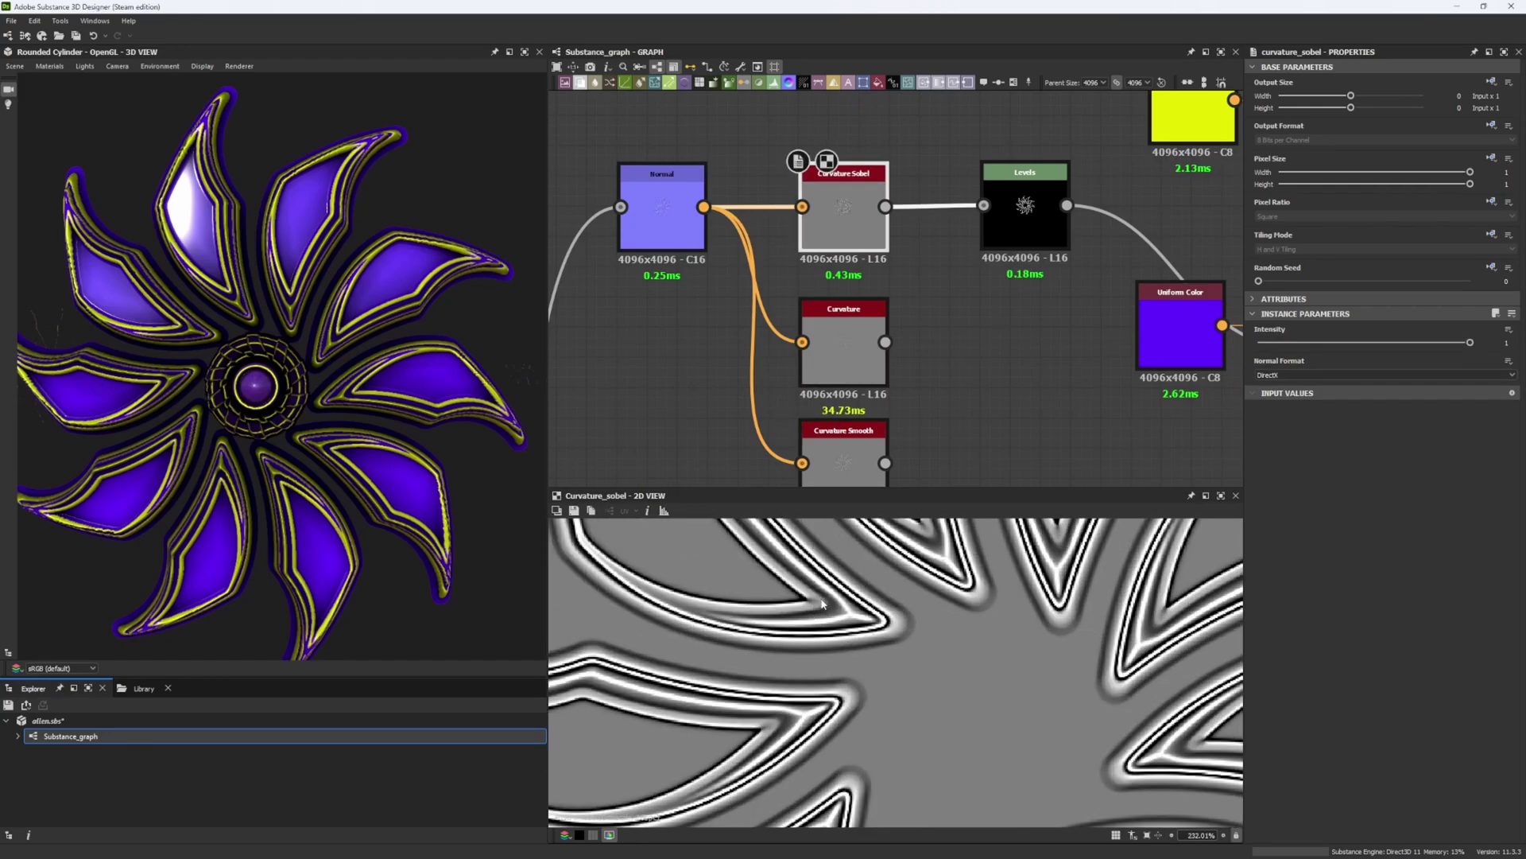
drag(709, 331, 904, 447)
key(Delete)
Preview the Levels masks of both curvature chains, first the petal edges, and inspect the centre ornament's mask up close.
double_click(1016, 251)
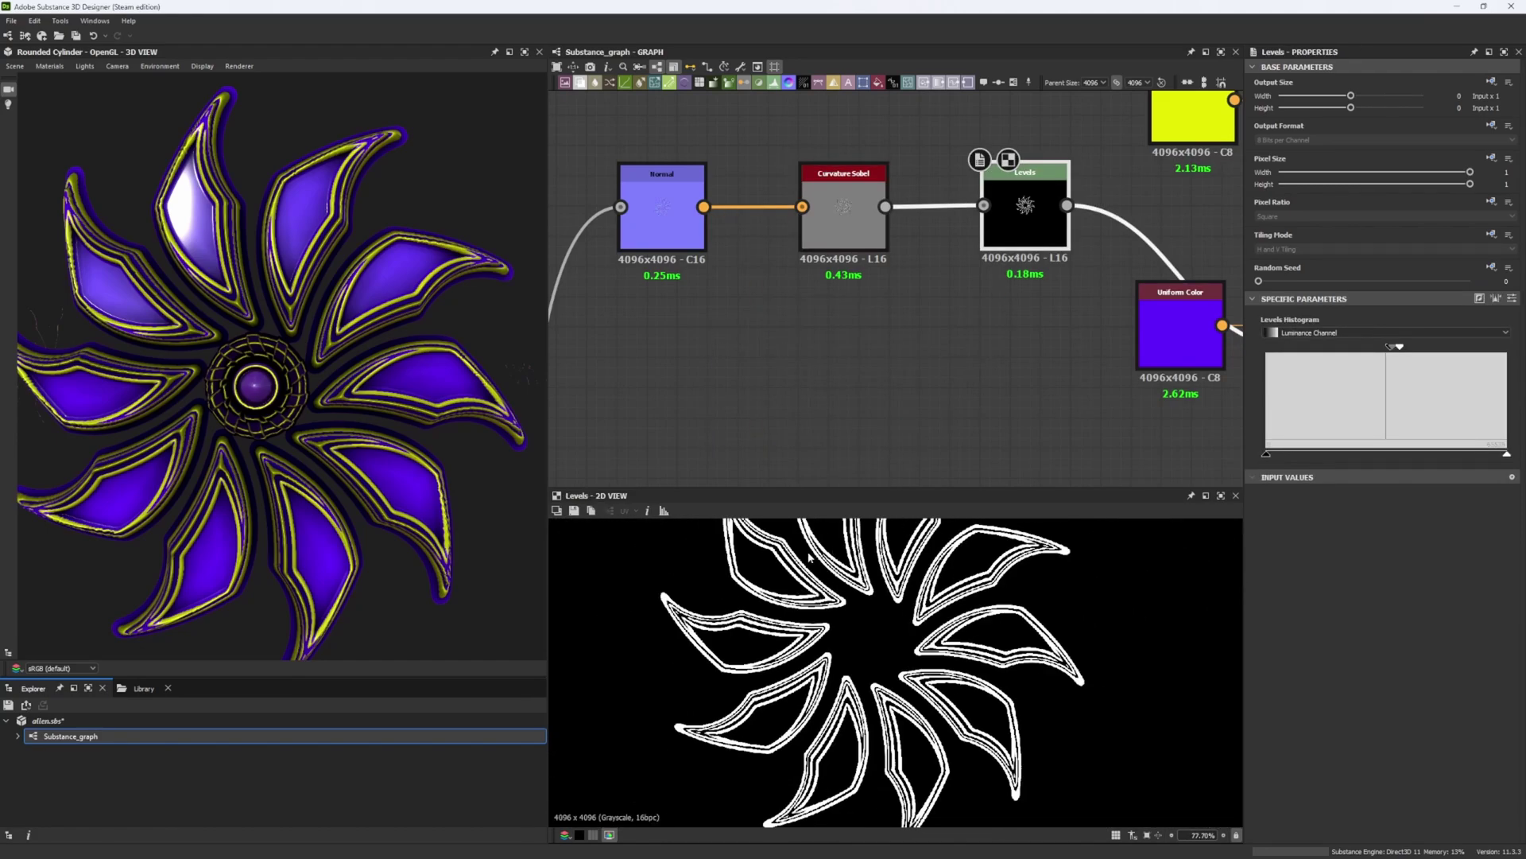
middle_drag(974, 283, 623, 347)
middle_drag(870, 258, 827, 364)
scroll(815, 358, down, 3)
scroll(810, 354, down, 1)
middle_drag(699, 290, 784, 299)
scroll(728, 241, up, 5)
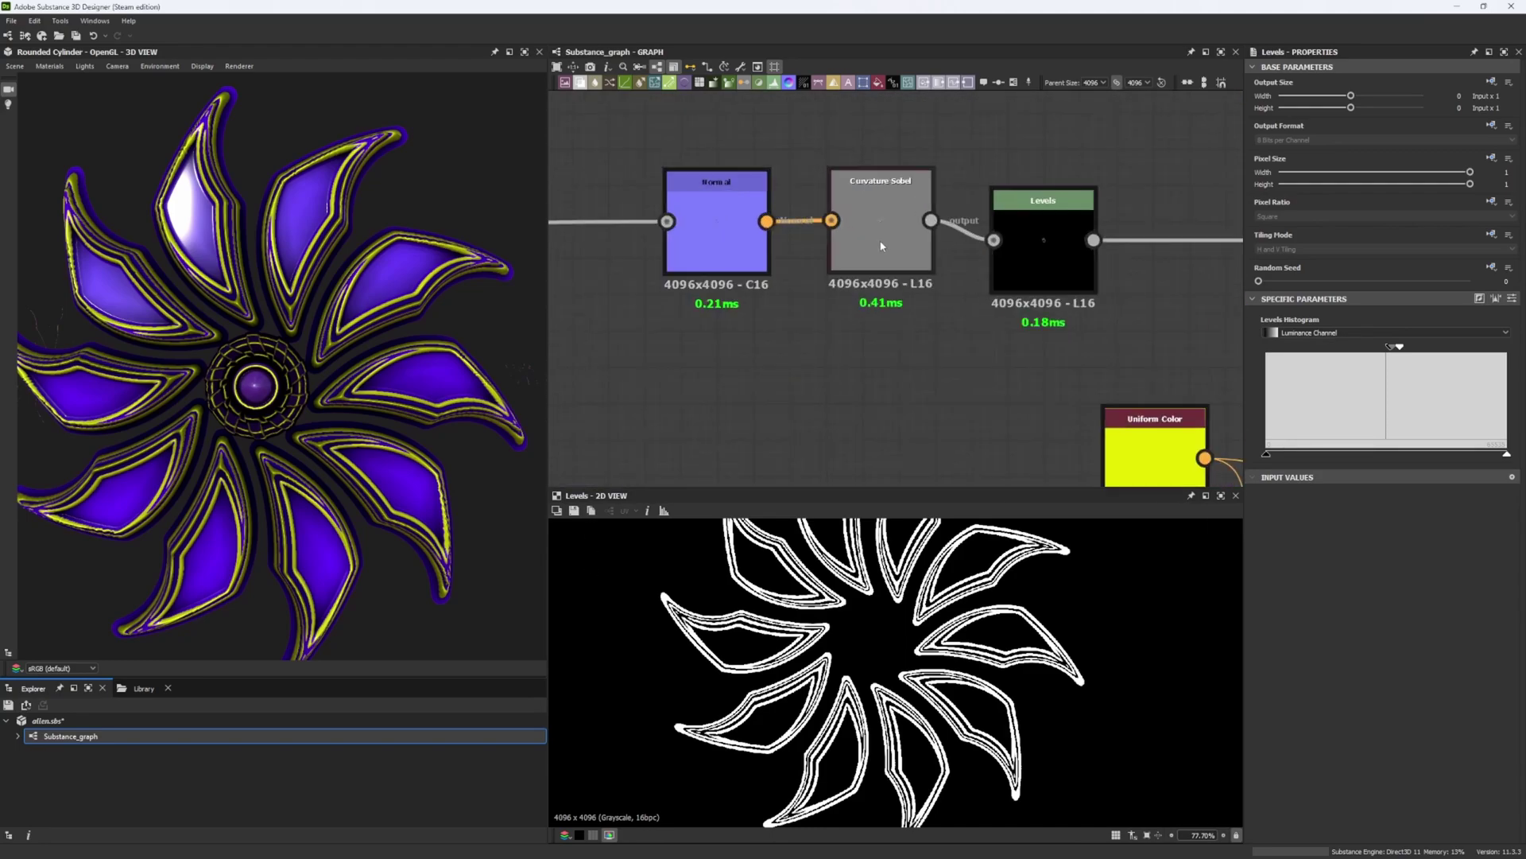
double_click(1047, 279)
scroll(889, 620, up, 5)
scroll(890, 620, down, 2)
scroll(890, 620, up, 2)
Preview the colour Blend nodes in sequence, through to the final Blend feeding the Base Color output.
middle_drag(959, 474, 885, 330)
scroll(885, 330, down, 4)
scroll(921, 347, up, 3)
double_click(913, 329)
scroll(975, 569, down, 6)
middle_drag(920, 340, 716, 293)
click(865, 290)
double_click(1000, 293)
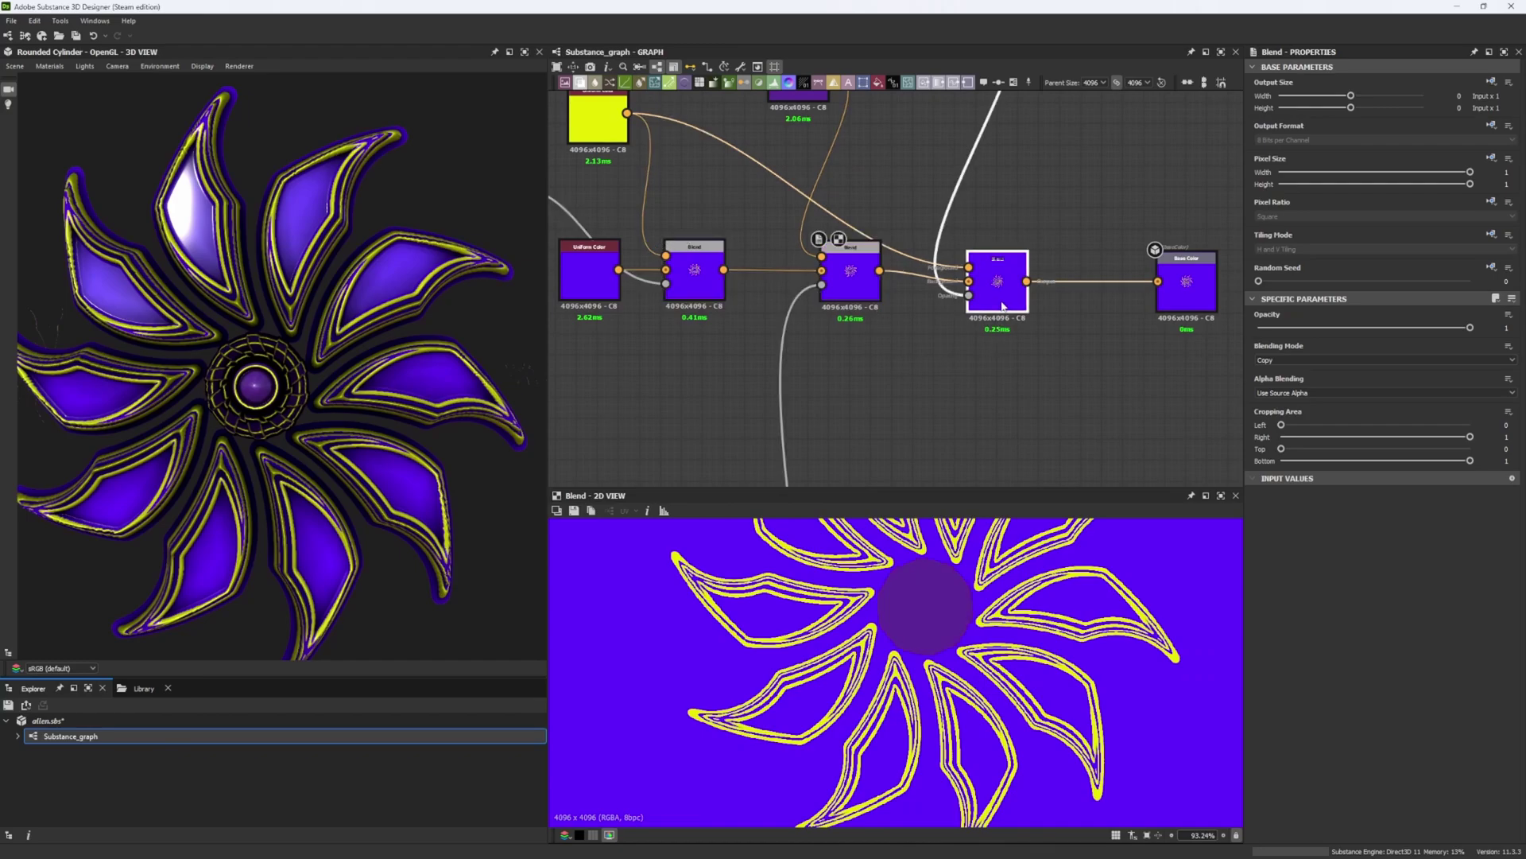
Preview the Base Color output and examine the complete ornament texture at several magnifications.
middle_drag(1075, 316, 803, 337)
scroll(930, 322, up, 3)
double_click(930, 324)
scroll(923, 658, down, 7)
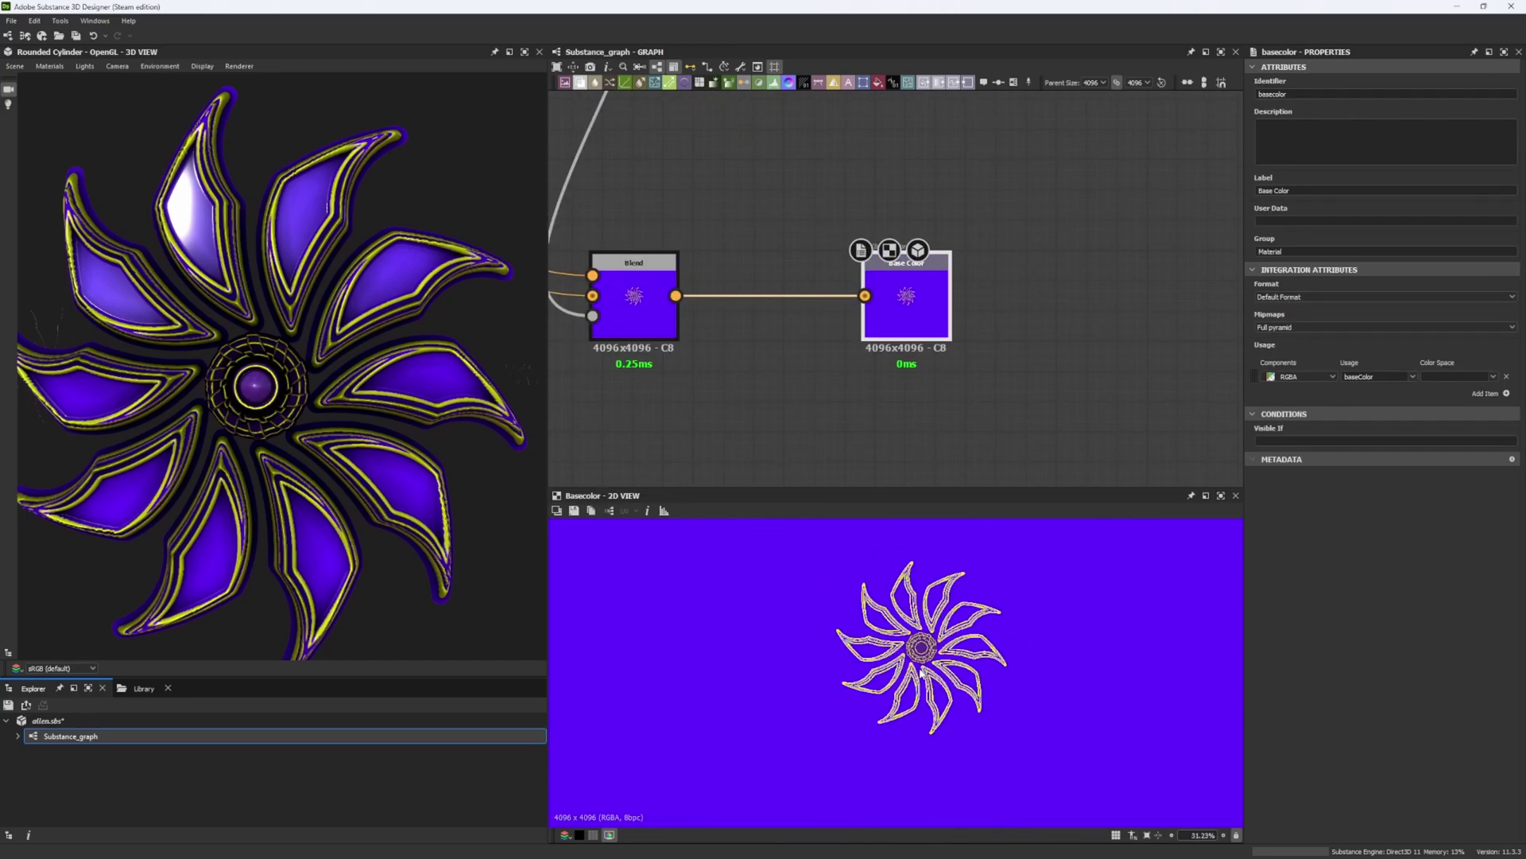
scroll(932, 657, up, 3)
scroll(931, 656, down, 3)
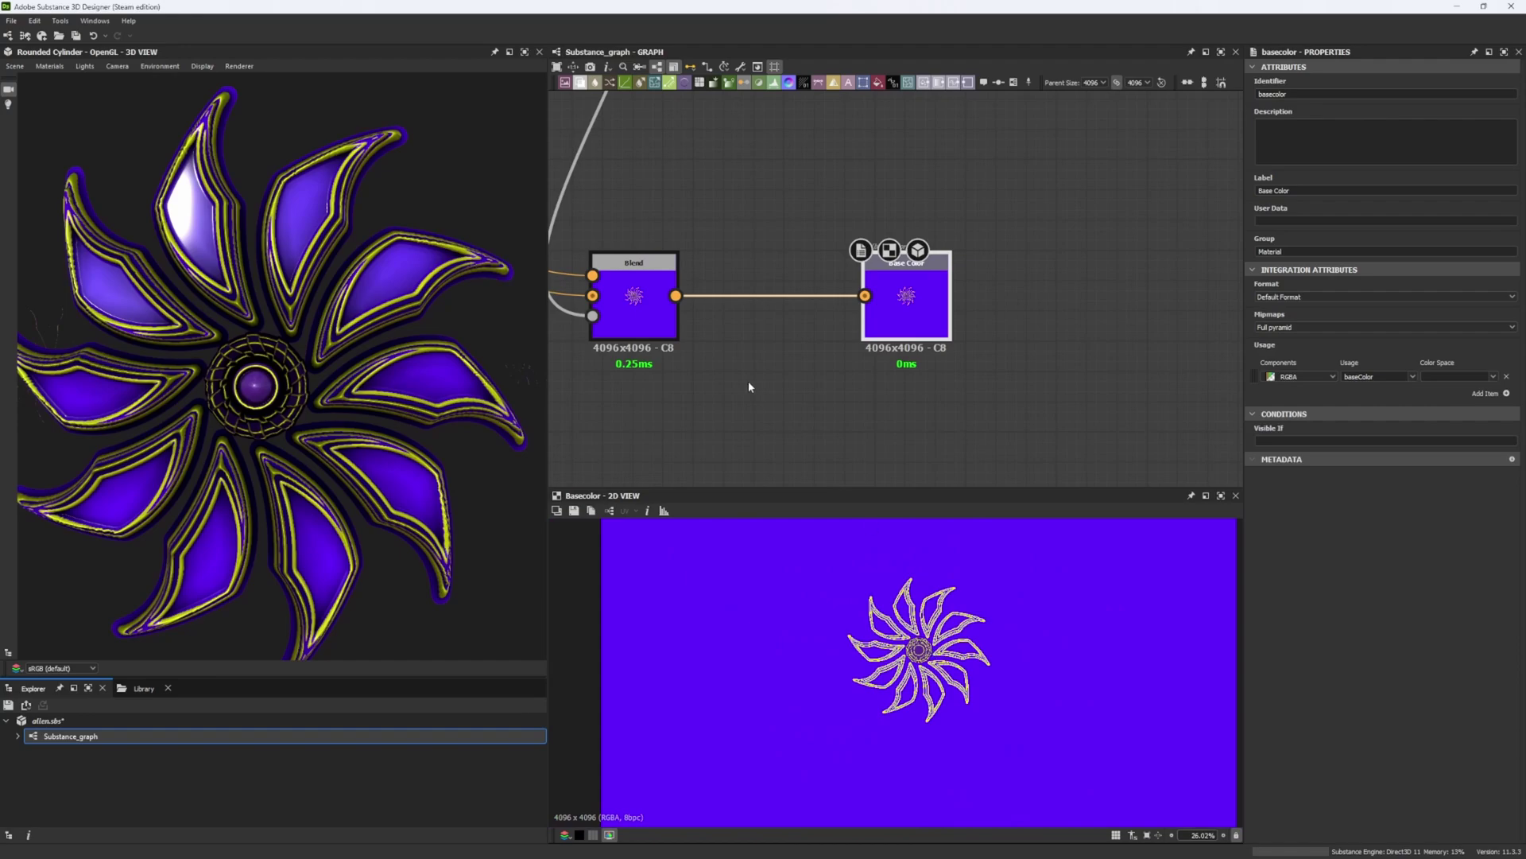
Locate the roughness branch of the graph and select its Uniform Color and two Blend nodes.
middle_drag(745, 380, 905, 282)
scroll(905, 282, down, 6)
middle_drag(814, 372, 901, 47)
middle_drag(908, 228, 894, 140)
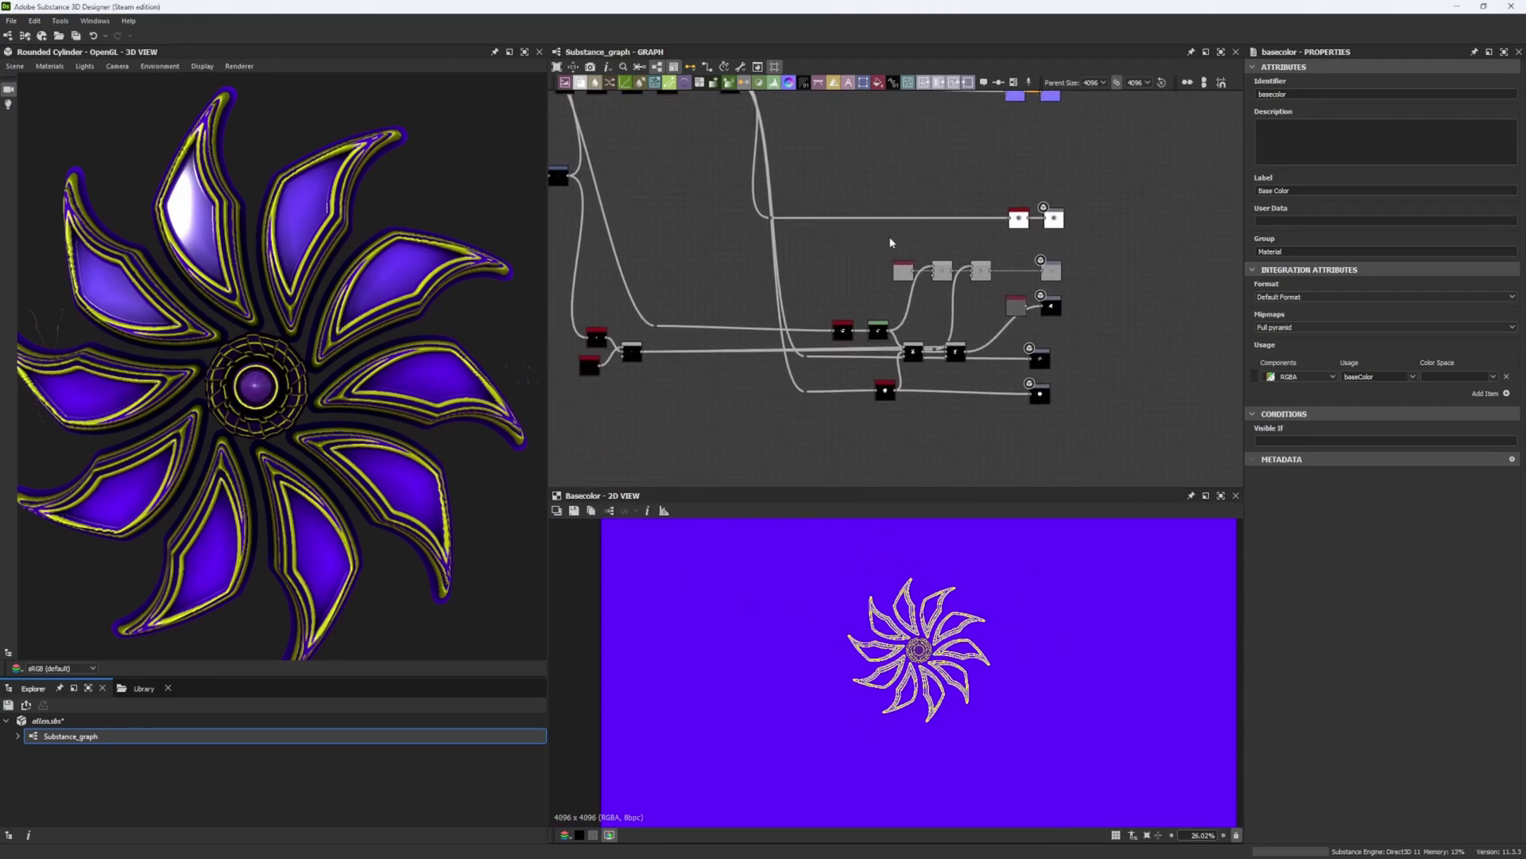
scroll(859, 325, up, 4)
middle_drag(1058, 286, 873, 304)
drag(749, 194, 877, 240)
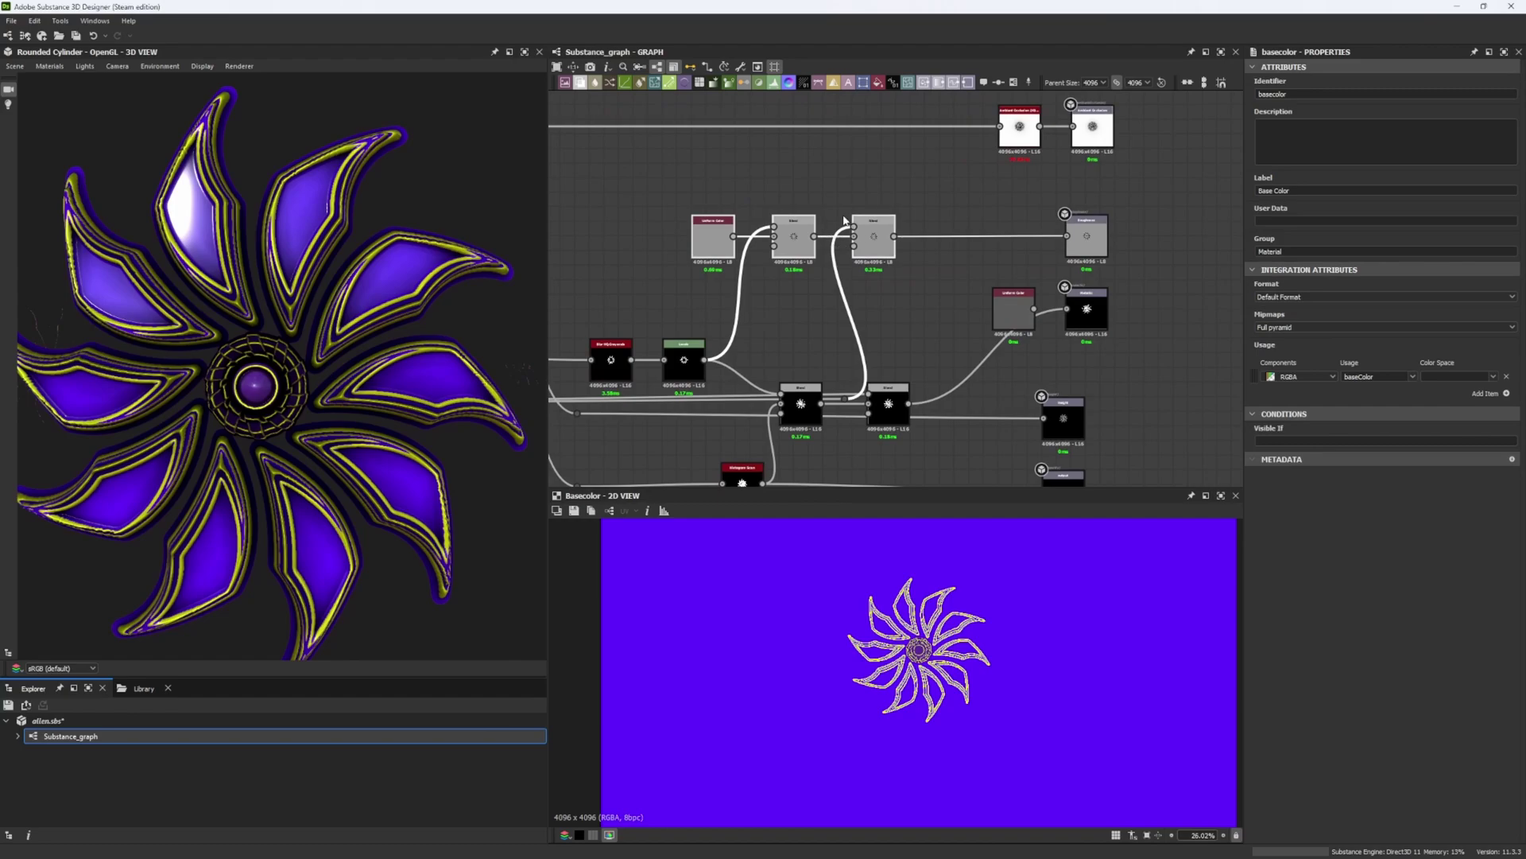
Reduce the opacity of both Subtract Blends in the roughness branch, the second to 0.24, and save the package.
middle_drag(854, 107, 847, 299)
scroll(842, 299, down, 8)
scroll(809, 304, up, 7)
middle_drag(792, 417, 767, 345)
scroll(841, 326, up, 3)
double_click(839, 303)
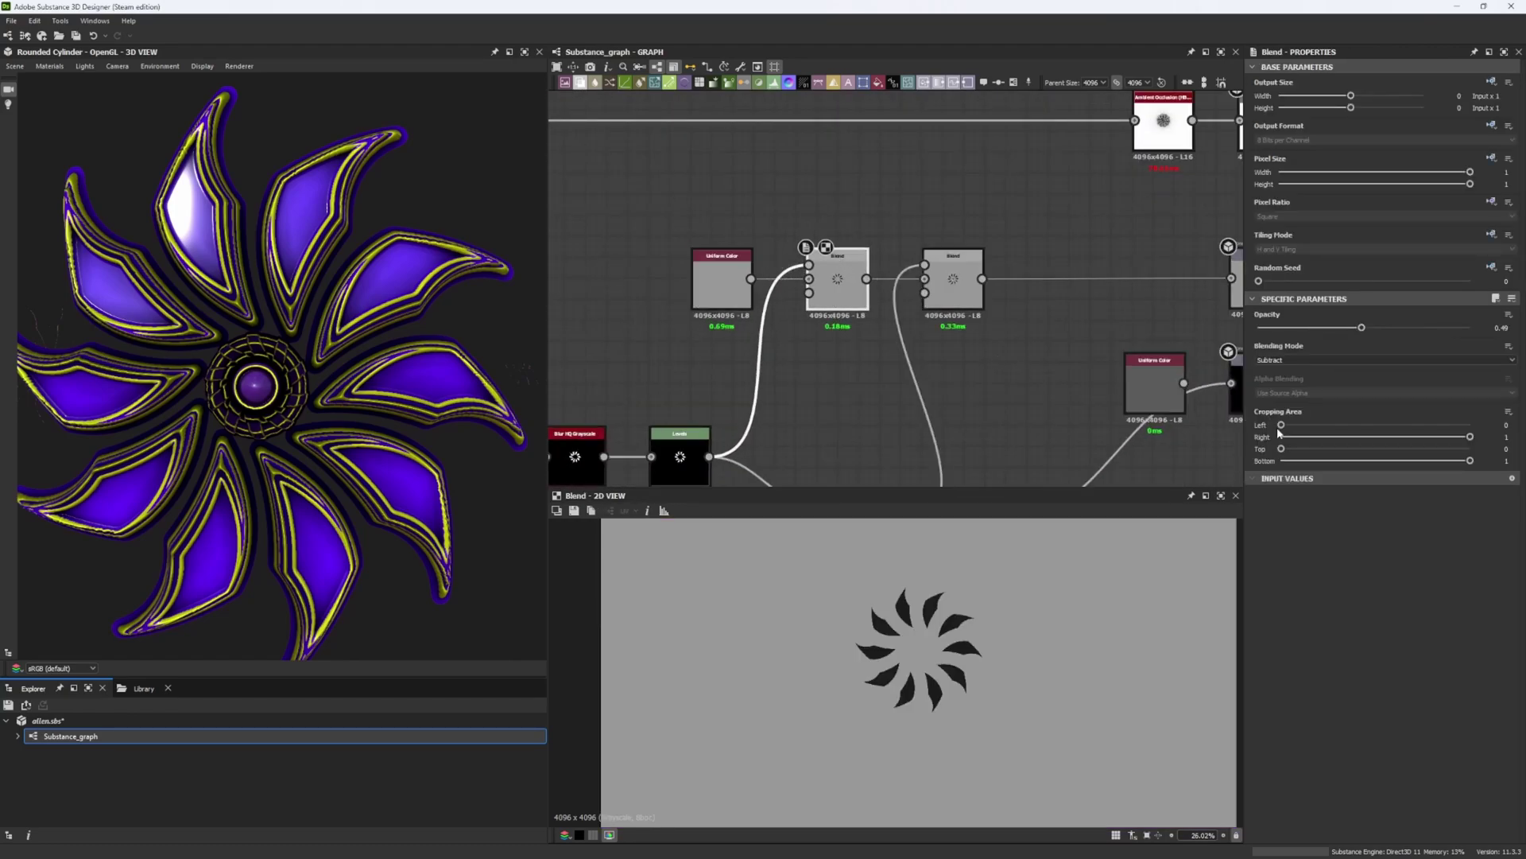
click(1286, 327)
click(956, 296)
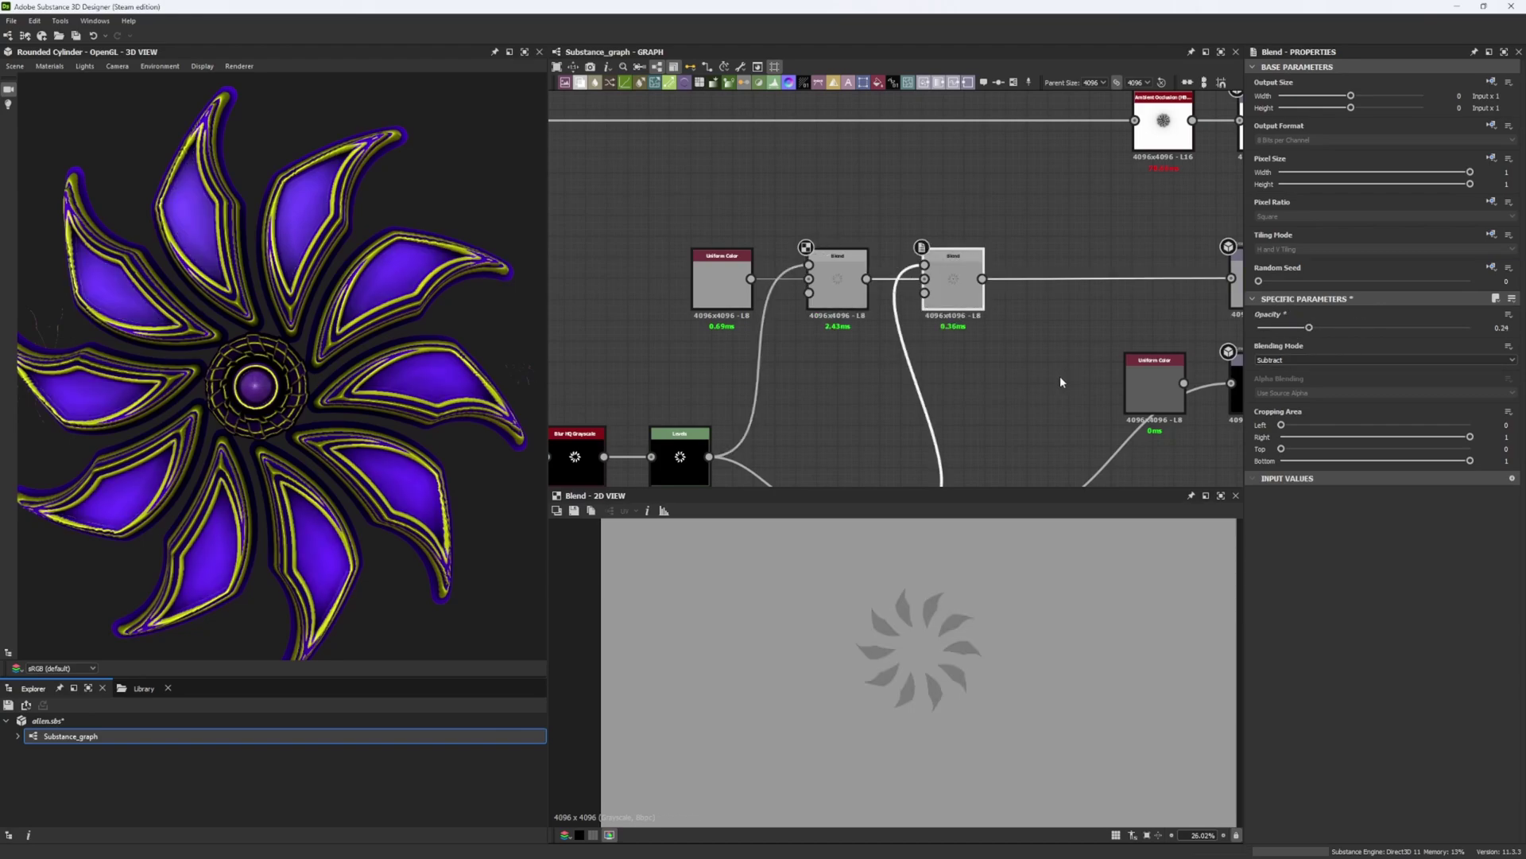
key(ctrl+s)
Add a grey Uniform Color node and connect it to the Base Color output in place of the final colour Blend.
middle_drag(966, 194, 932, 353)
scroll(931, 349, down, 3)
middle_drag(1052, 228, 991, 363)
scroll(950, 235, up, 4)
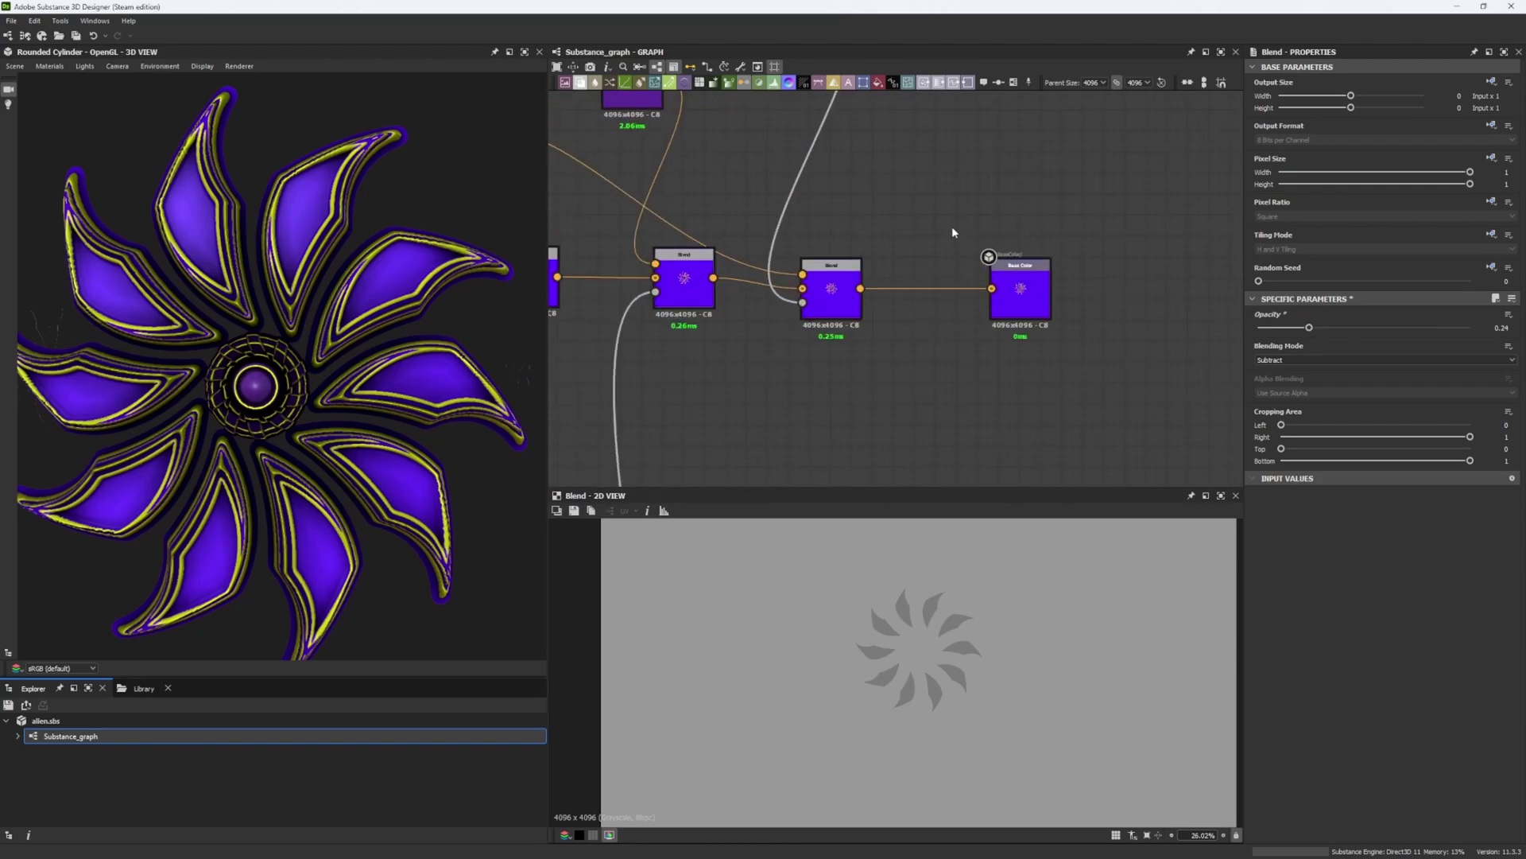
key(space)
text(ubri)
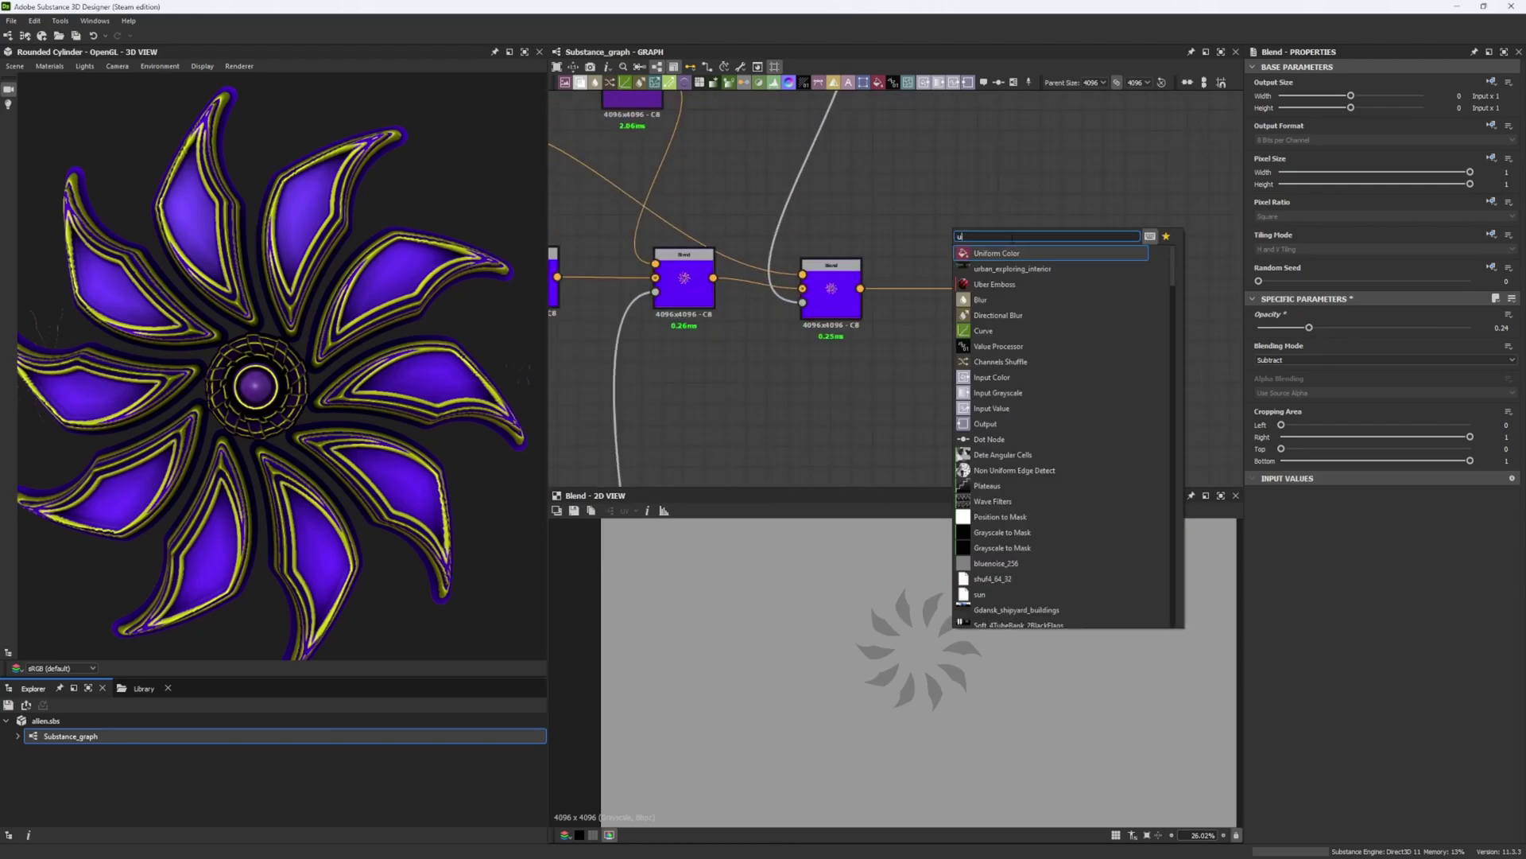
key(Return)
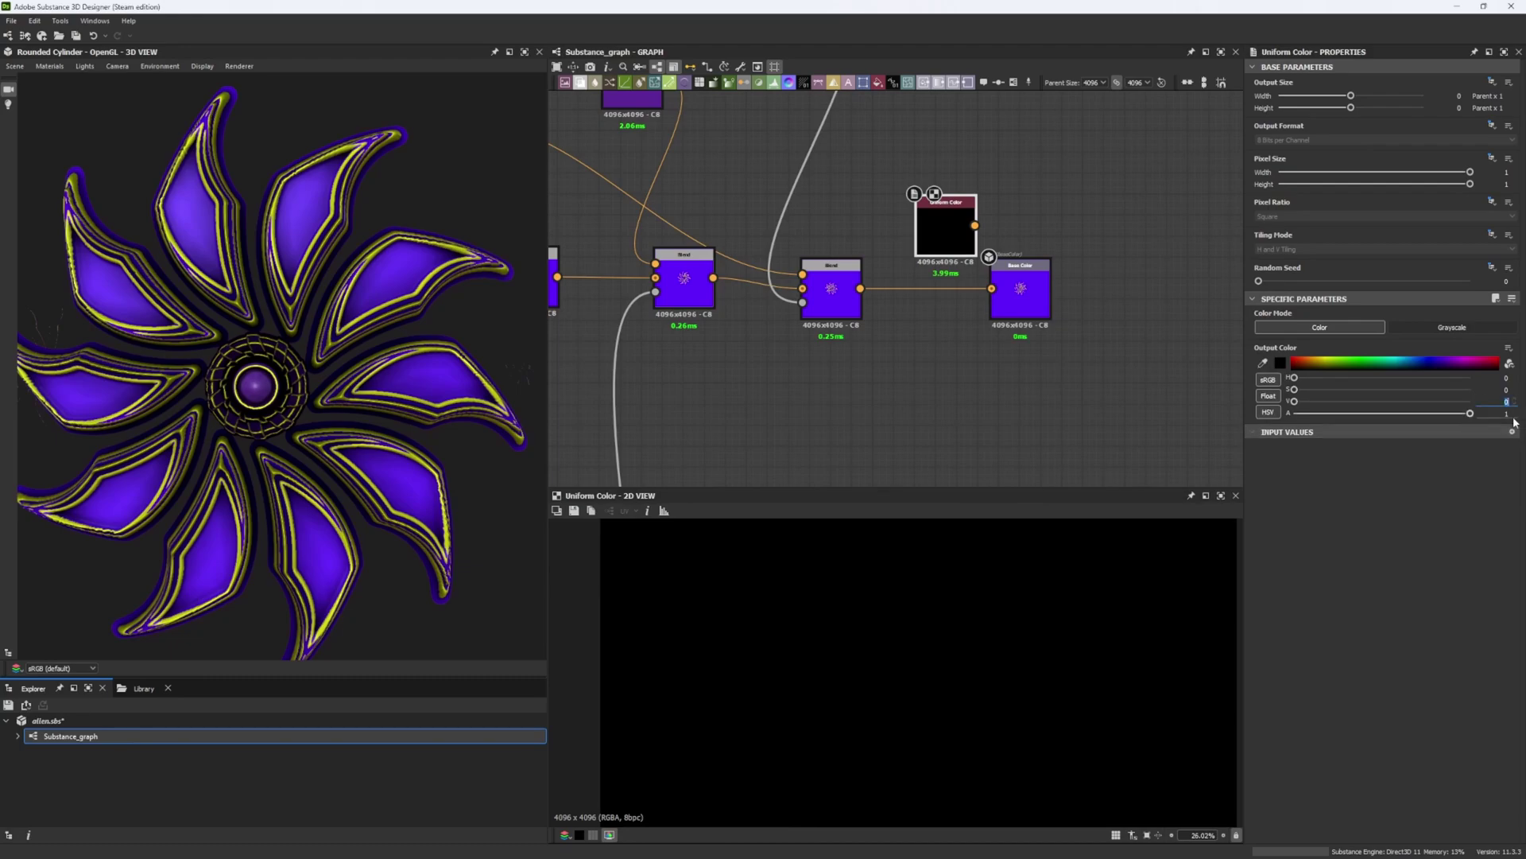
key(Return)
drag(1017, 296, 1038, 296)
click(1026, 302)
Show the material on the Plane (hi-res) mesh and frame the ornament at an oblique angle.
middle_drag(660, 103, 1014, 364)
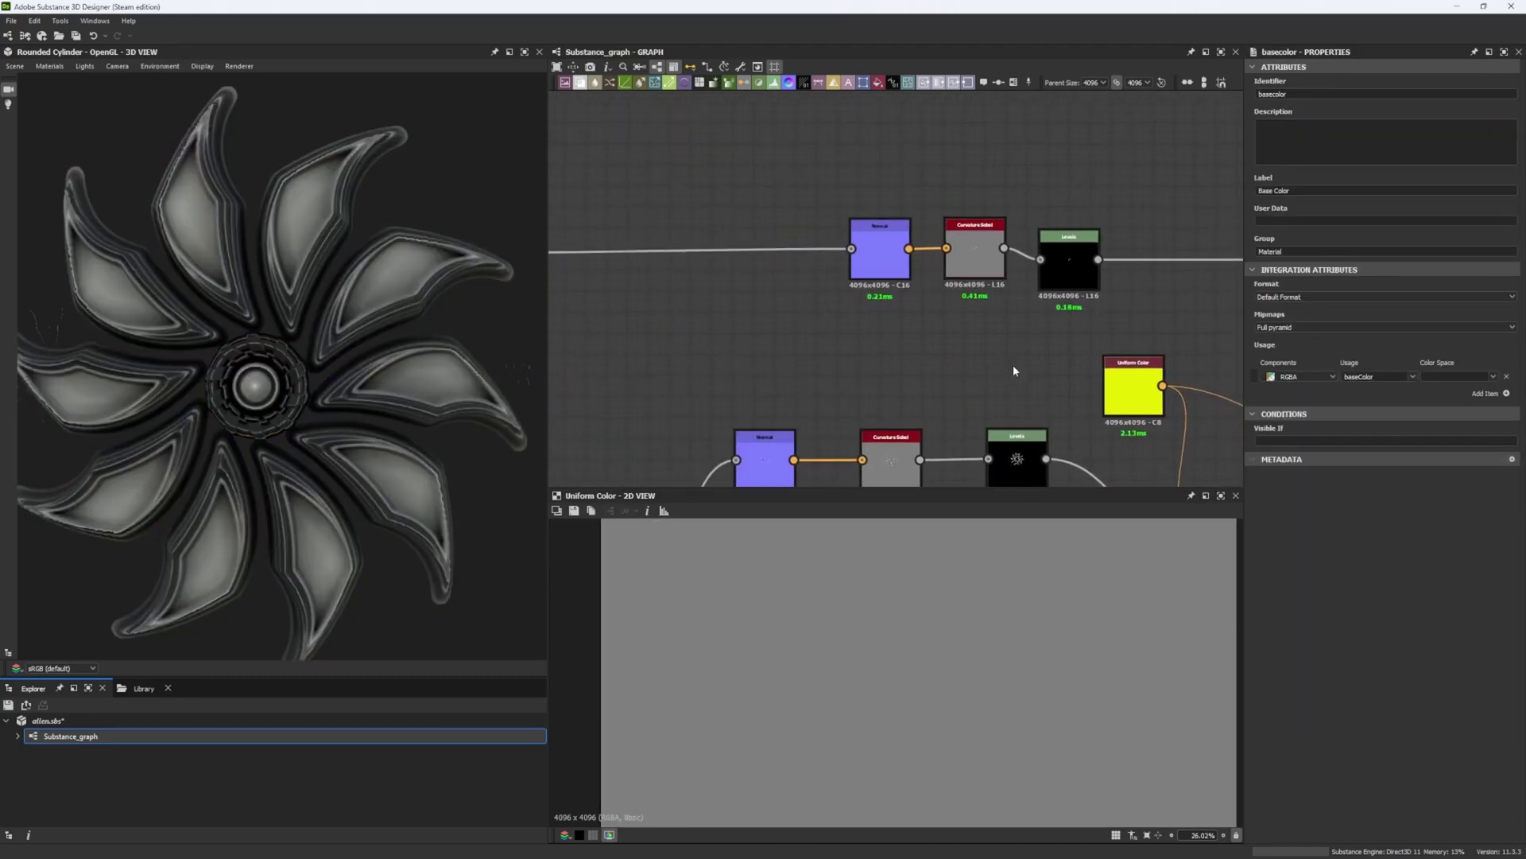
middle_drag(816, 325, 851, 237)
scroll(957, 326, down, 2)
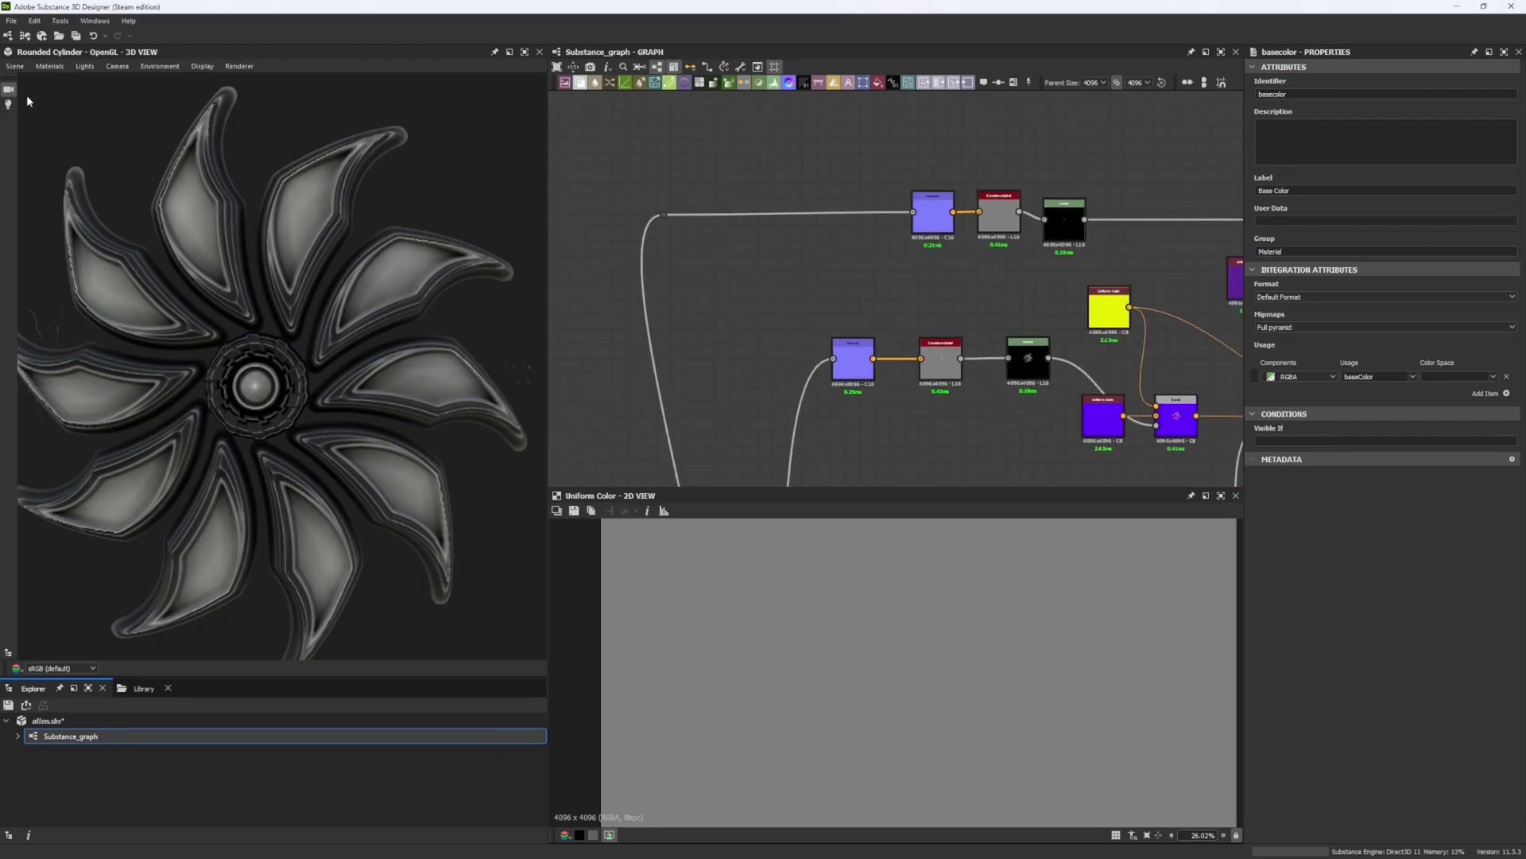
click(14, 66)
click(78, 169)
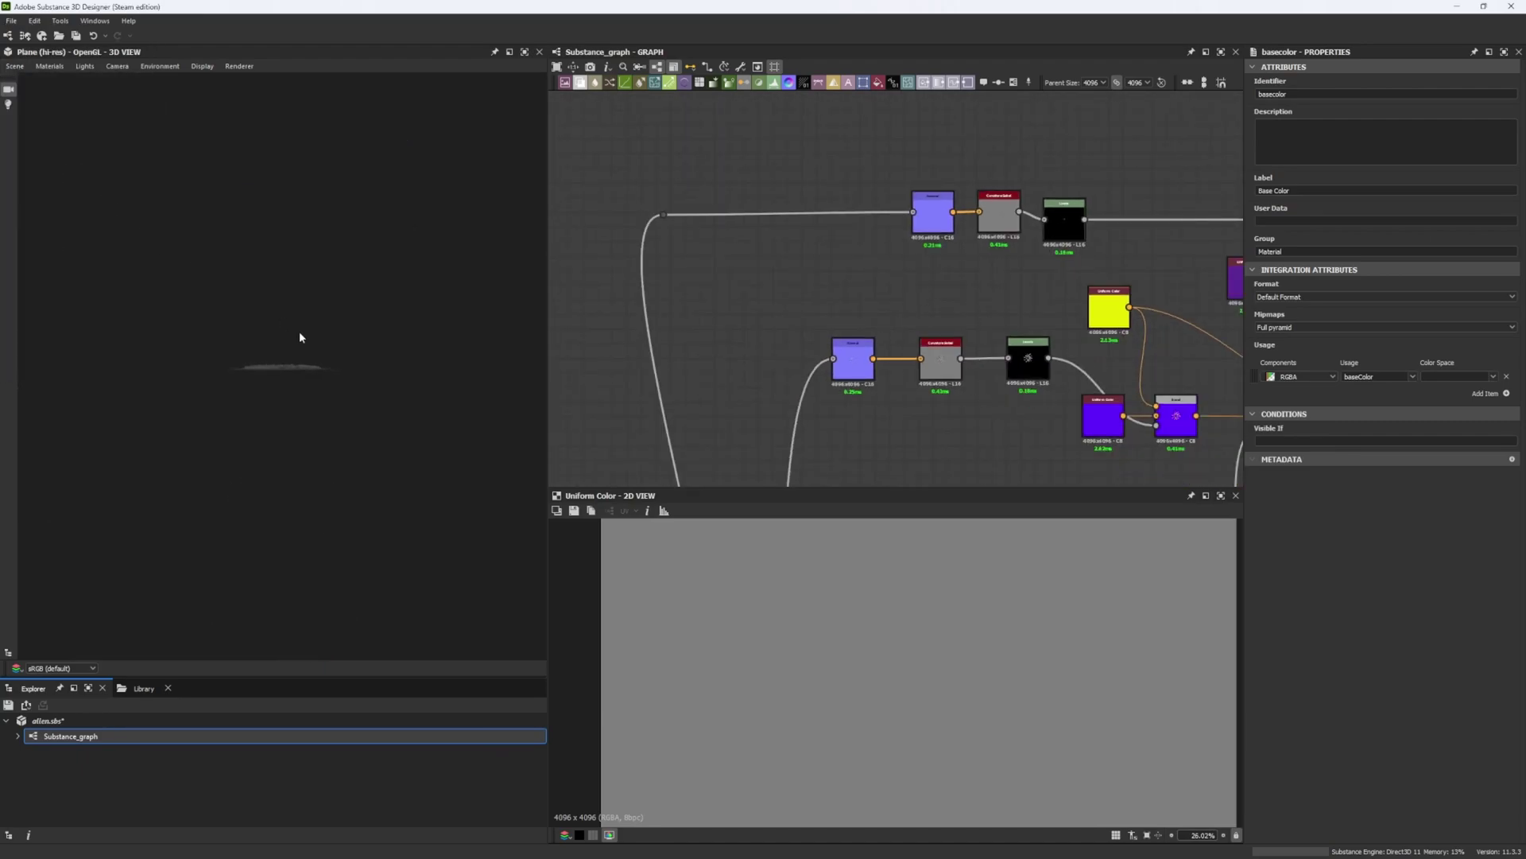
drag(279, 387, 83, 192)
right_drag(83, 192, 260, 523)
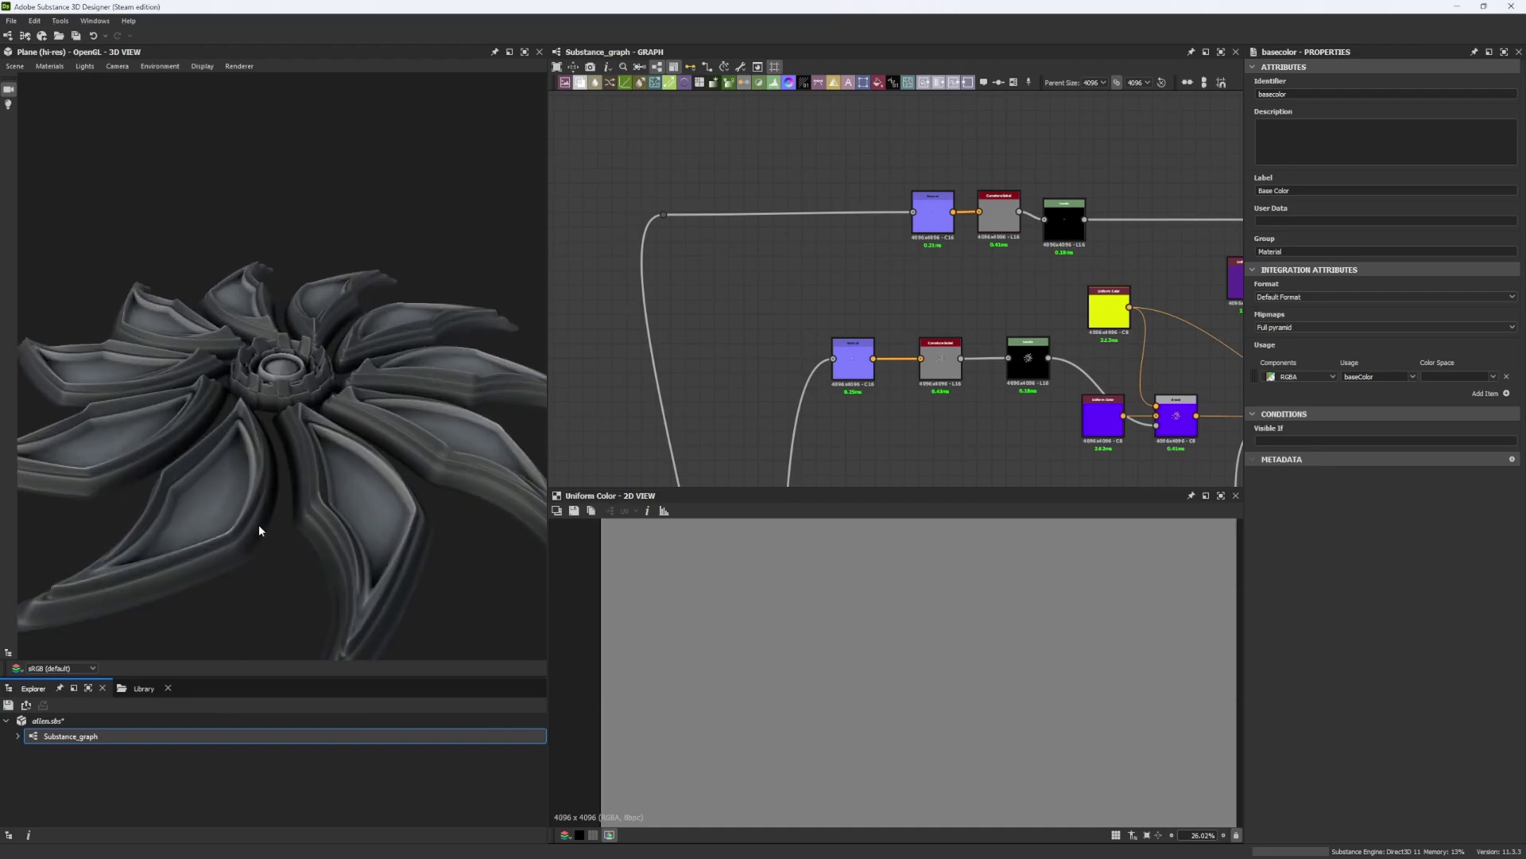
drag(260, 523, 330, 544)
Duplicate the petal-edge curvature Levels node with its input link and place the copy above the roughness Blend nodes.
middle_drag(939, 416, 781, 318)
click(883, 270)
scroll(875, 392, down, 5)
middle_drag(874, 391, 809, 298)
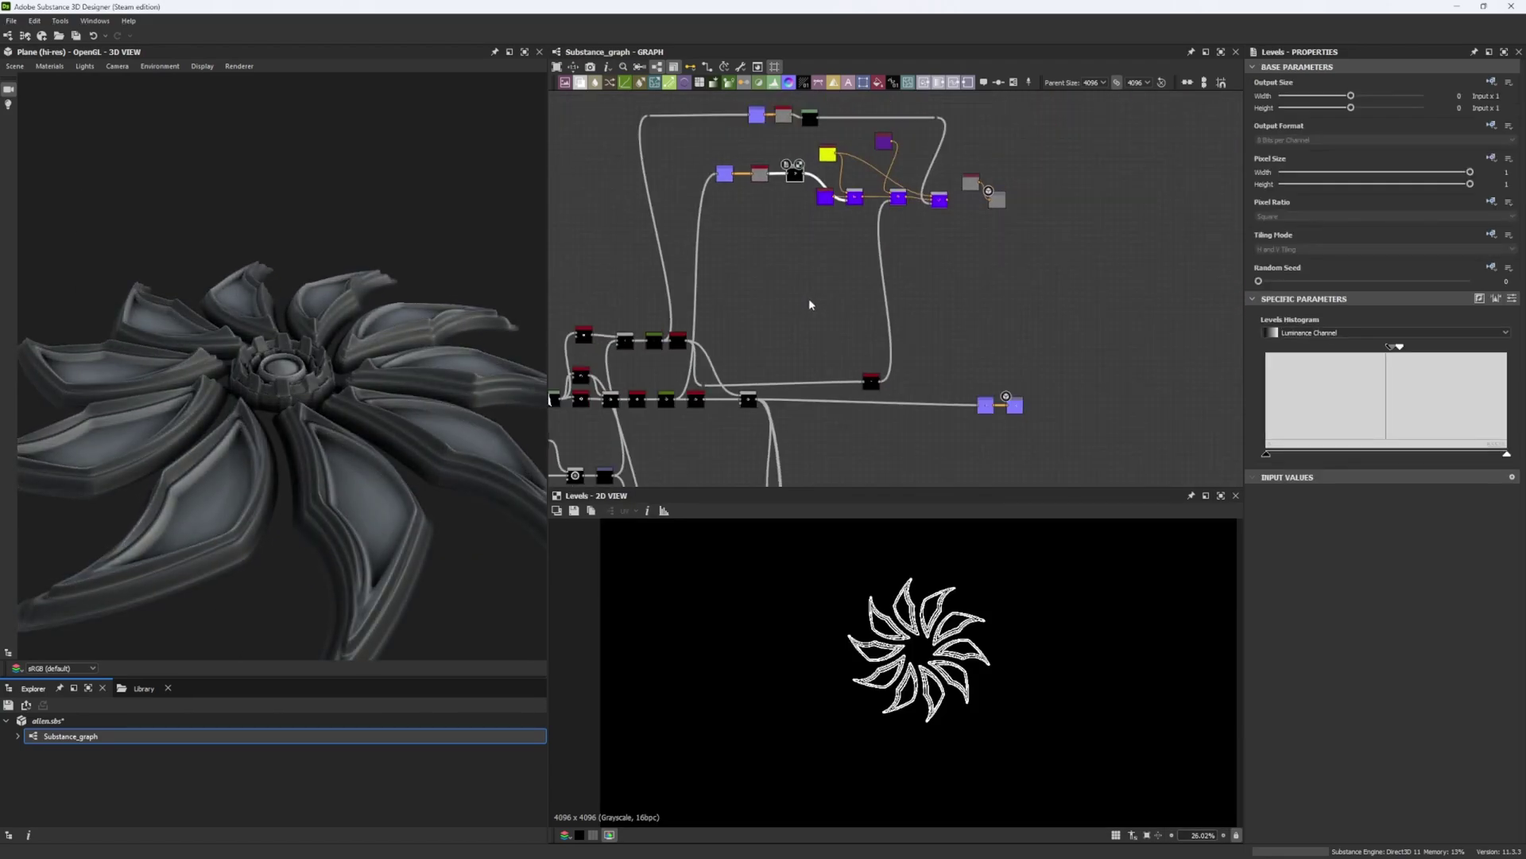
middle_drag(828, 373, 828, 195)
scroll(895, 344, up, 6)
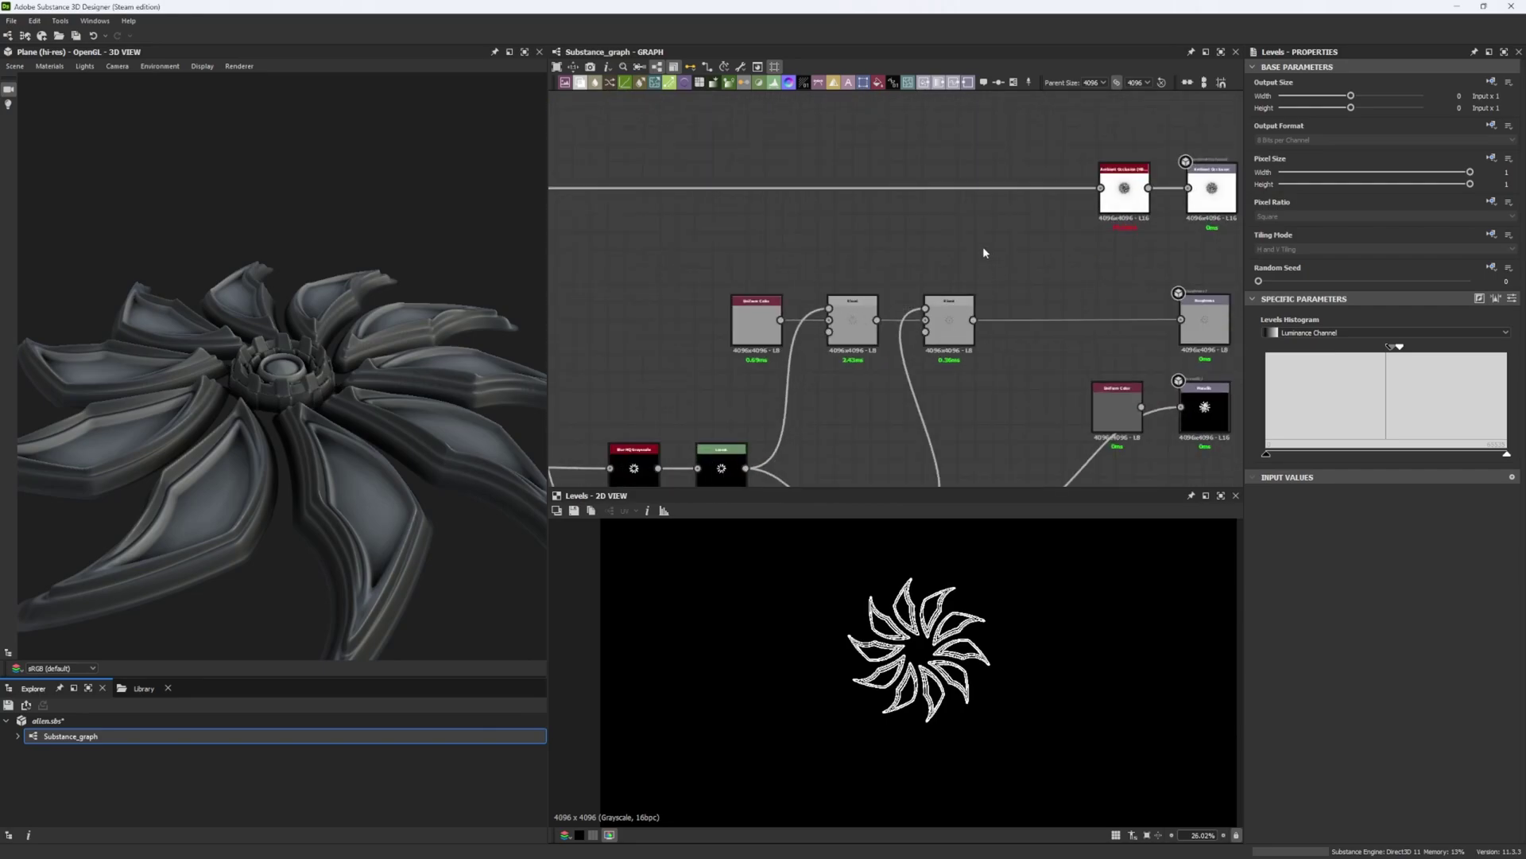
key(ctrl+v)
drag(899, 281, 950, 252)
Duplicate the last roughness Blend and feed the copy with the petal-edge Levels mask and the previous Blend's result.
click(957, 310)
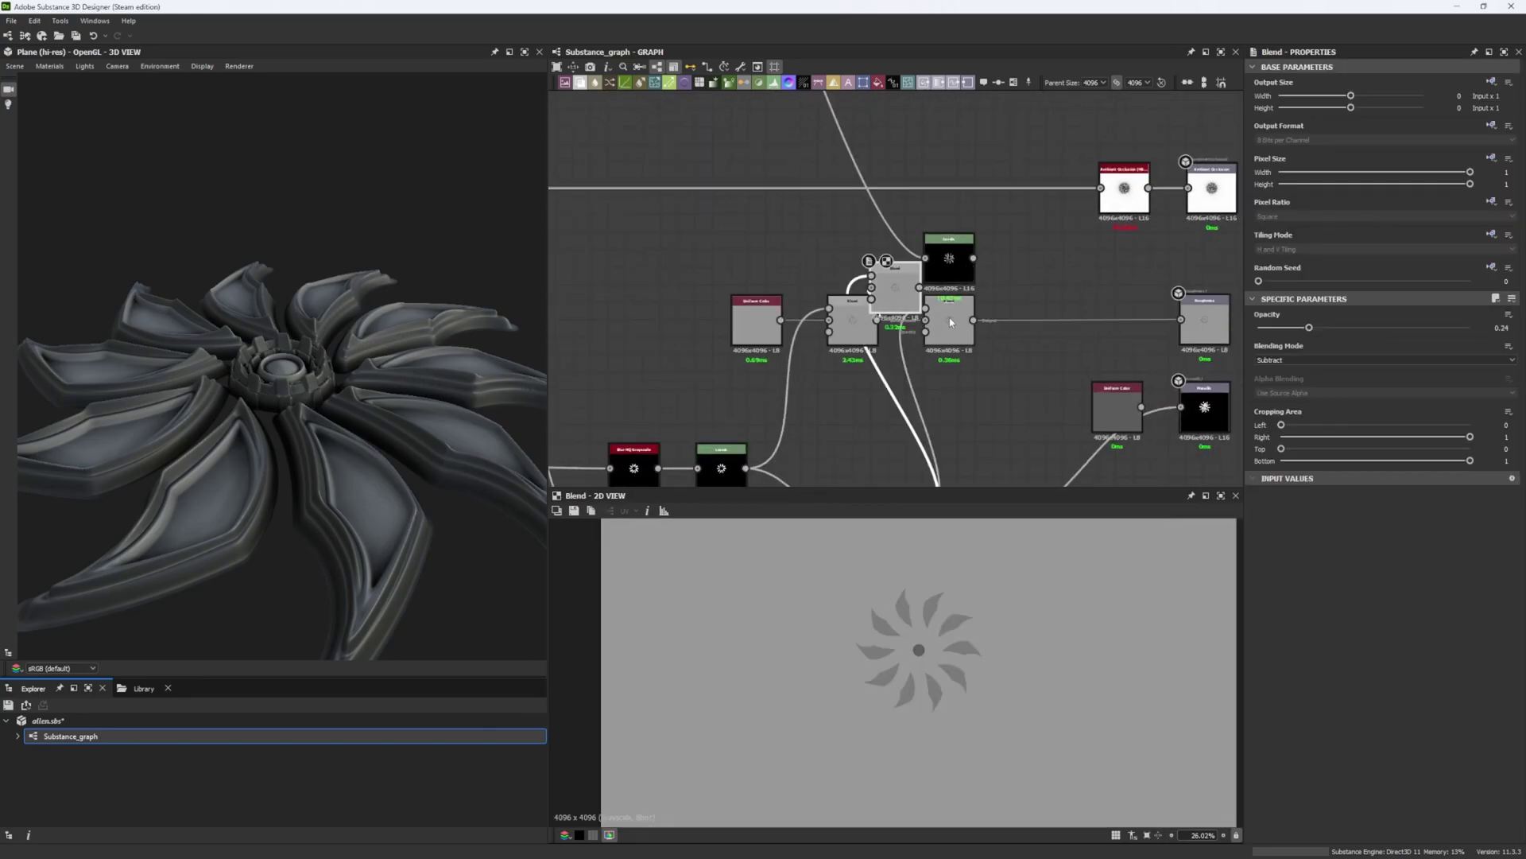
key(ctrl+d)
click(1040, 294)
drag(975, 304, 973, 319)
Set the new Subtract Blend's opacity to 0.6 and connect its output to the Roughness output.
scroll(986, 602, up, 7)
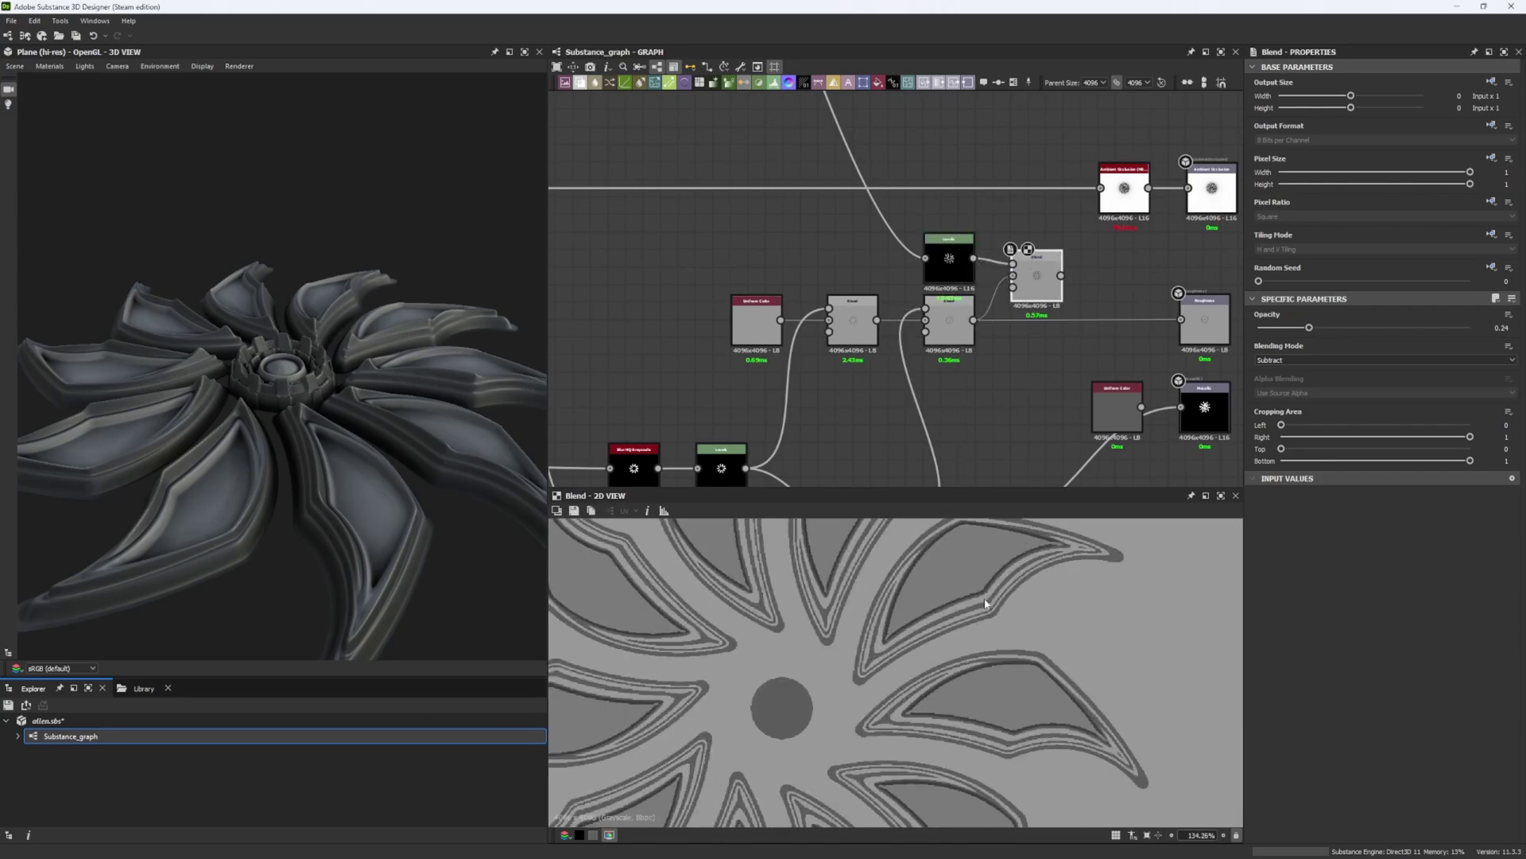
click(1385, 328)
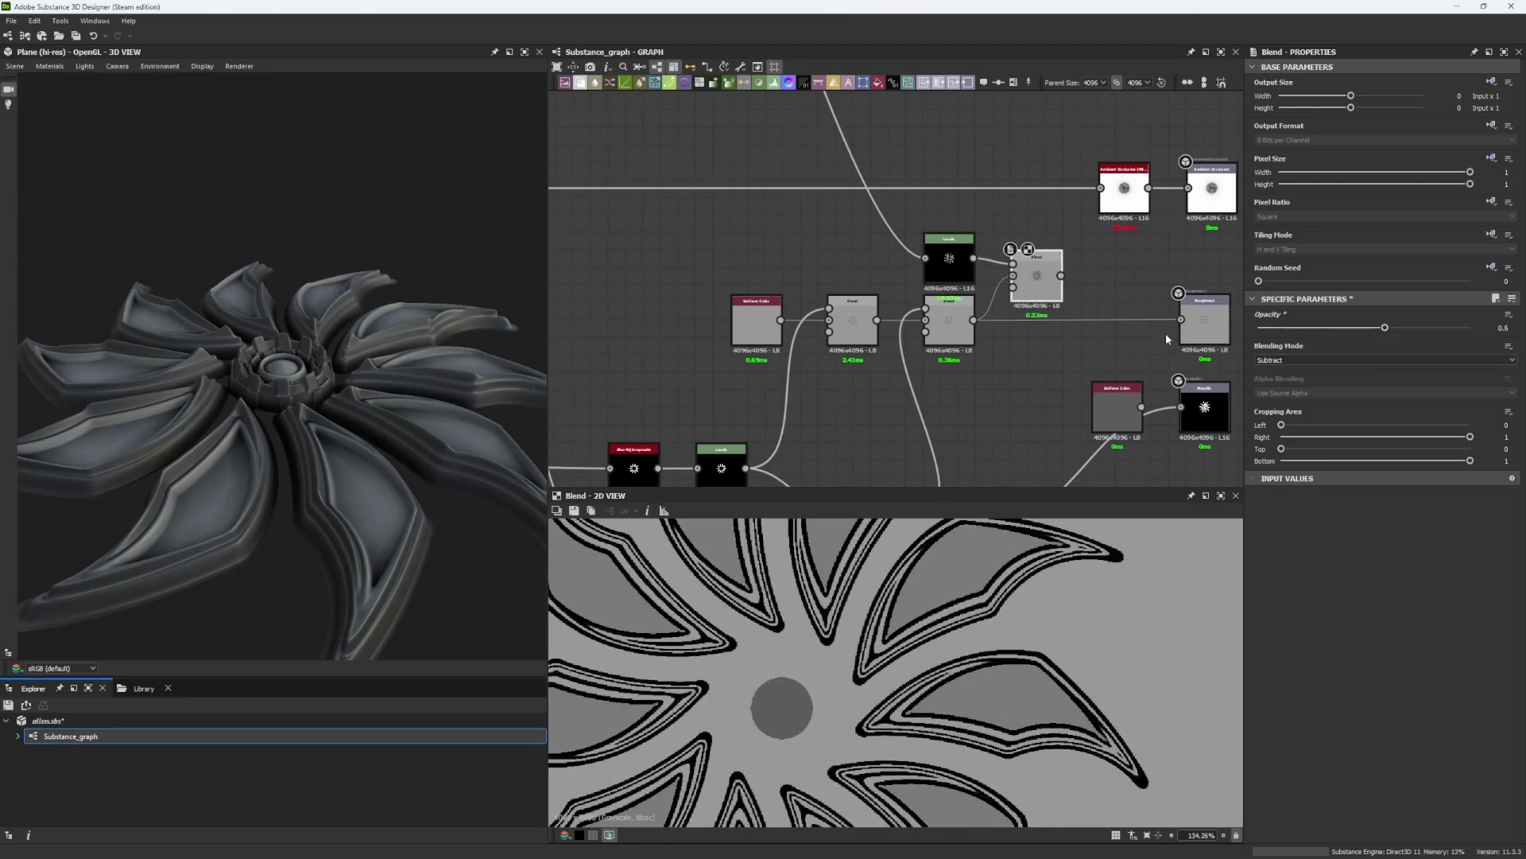
drag(1180, 320, 1062, 306)
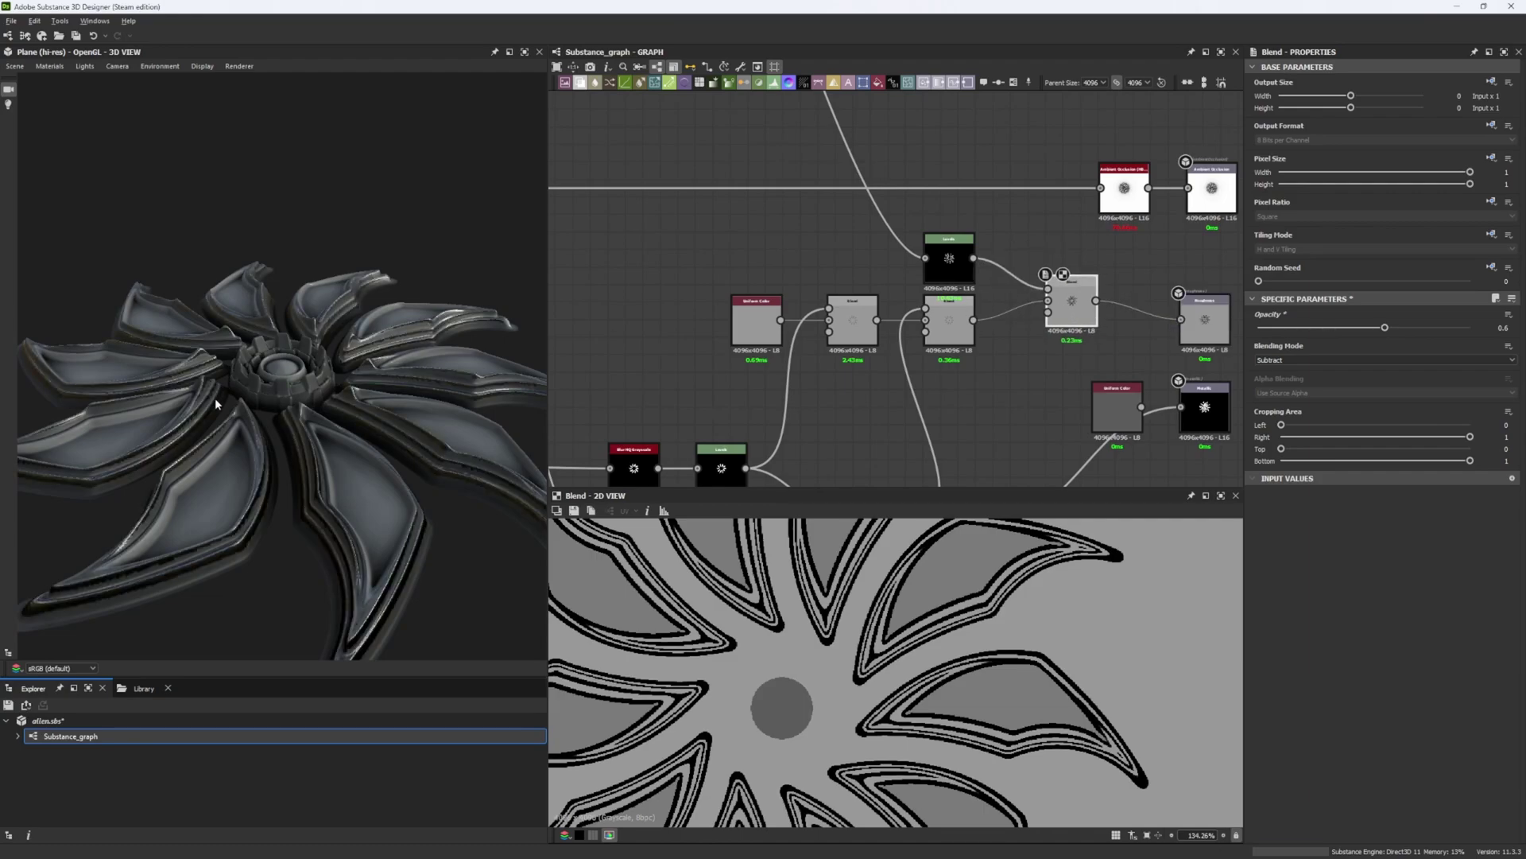
Inspect the petal edge gloss on the plane from several angles and switch the preview mesh back to Rounded Cylinder.
drag(221, 402, 230, 474)
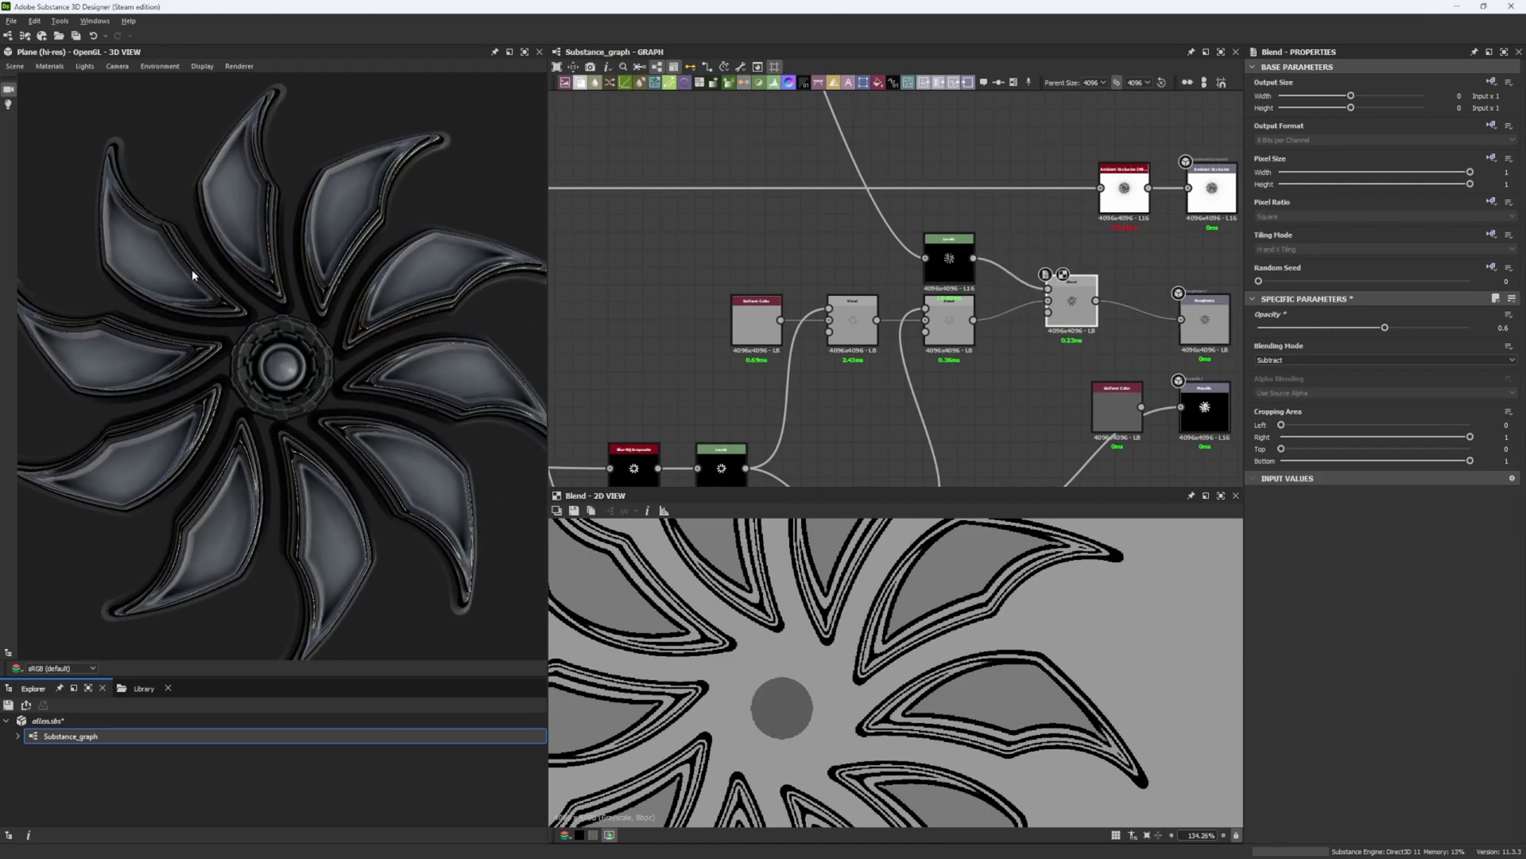
drag(209, 299, 272, 309)
click(14, 66)
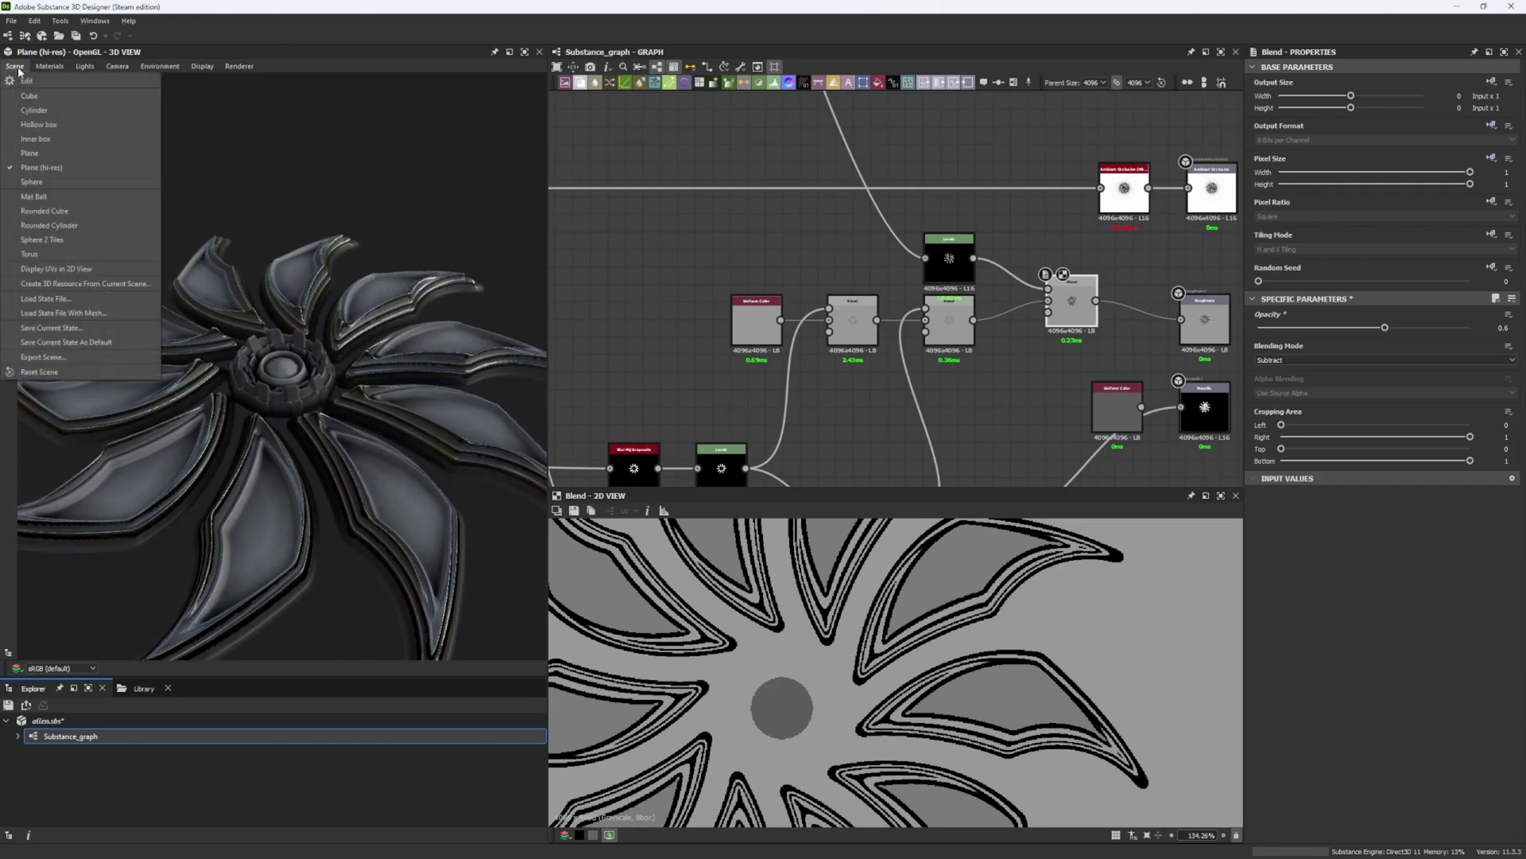
click(99, 223)
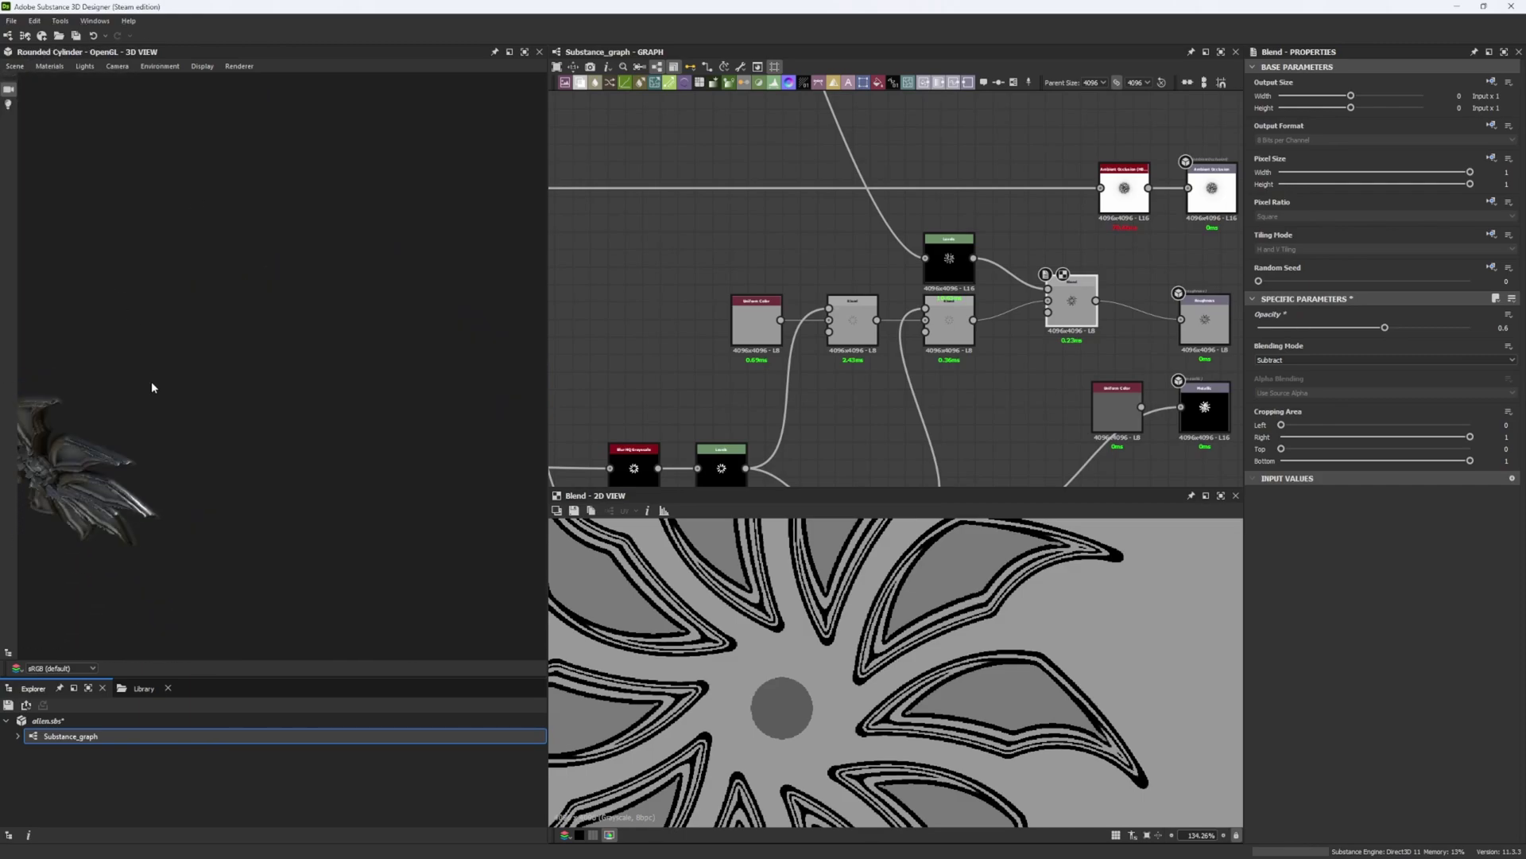
scroll(255, 431, up, 10)
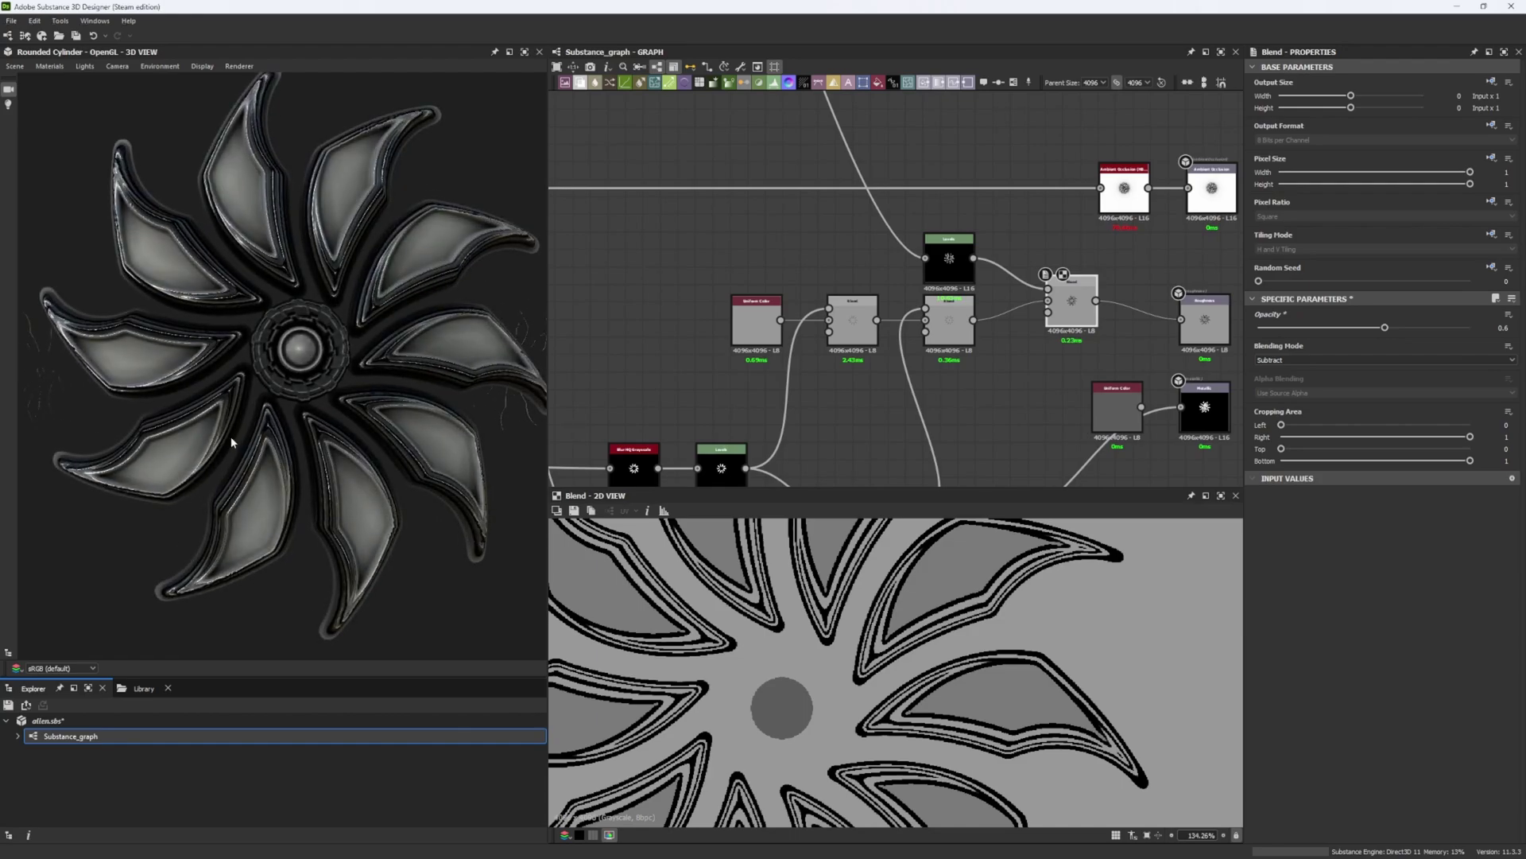
Set the Default material's height Tessellation Factor to 64 to refine the petal displacement.
scroll(270, 384, up, 8)
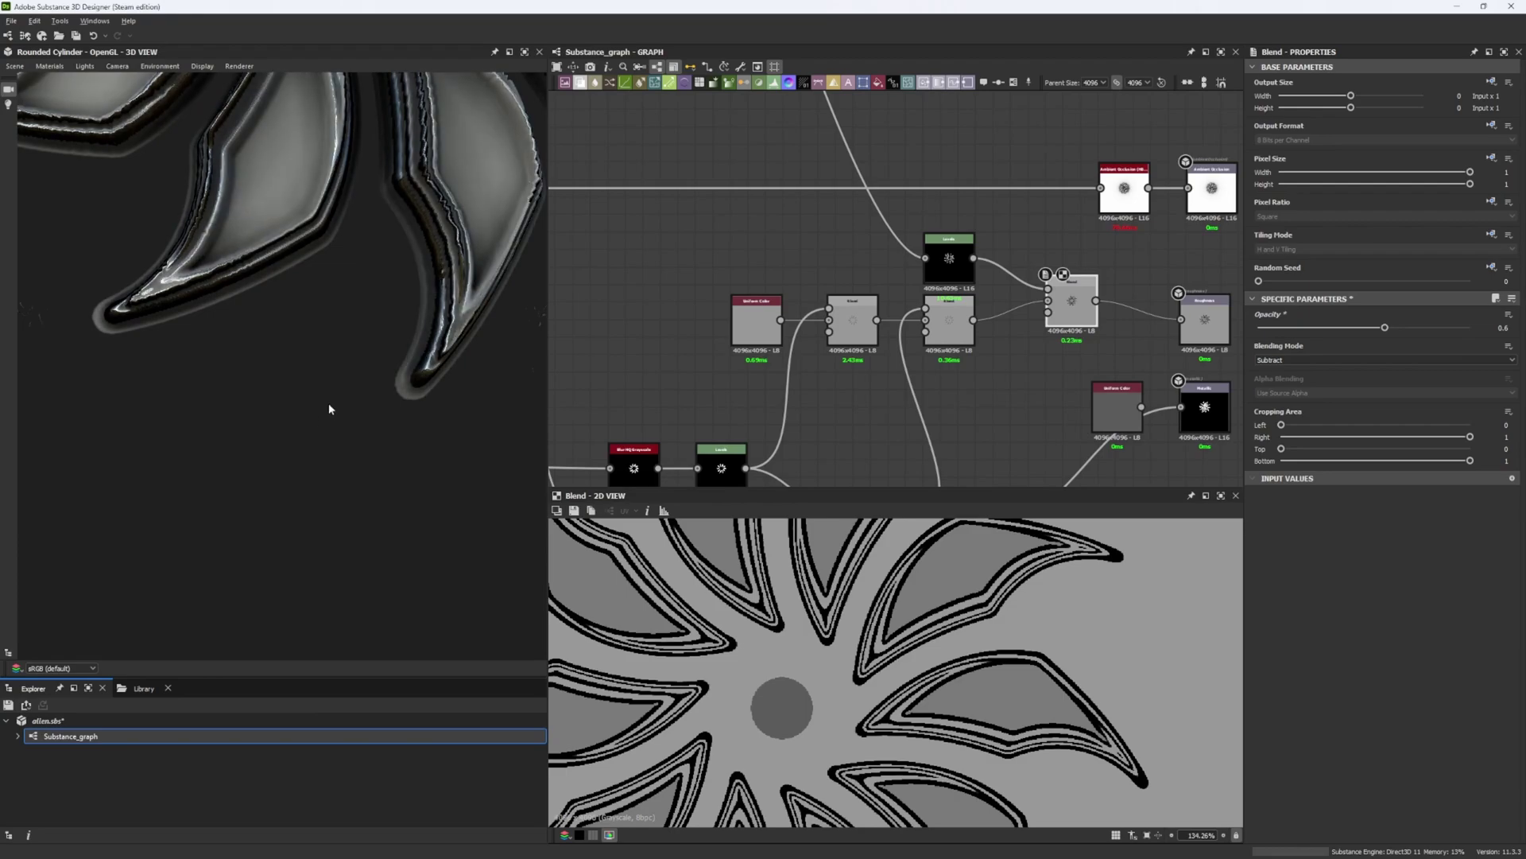
scroll(326, 397, down, 5)
scroll(317, 388, up, 5)
scroll(322, 374, up, 2)
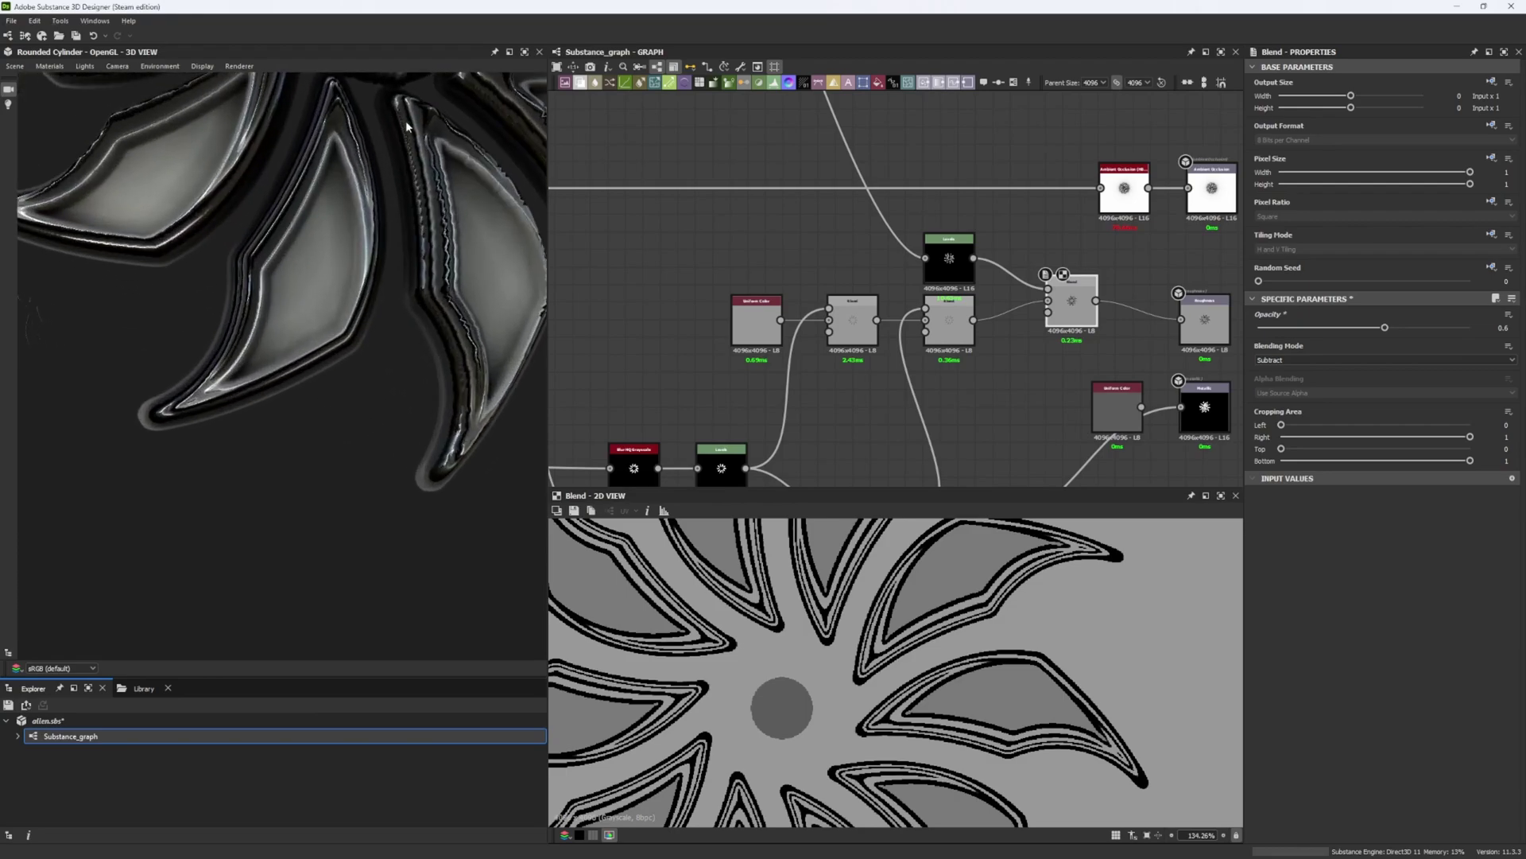
click(66, 73)
mouse_move(71, 79)
click(144, 81)
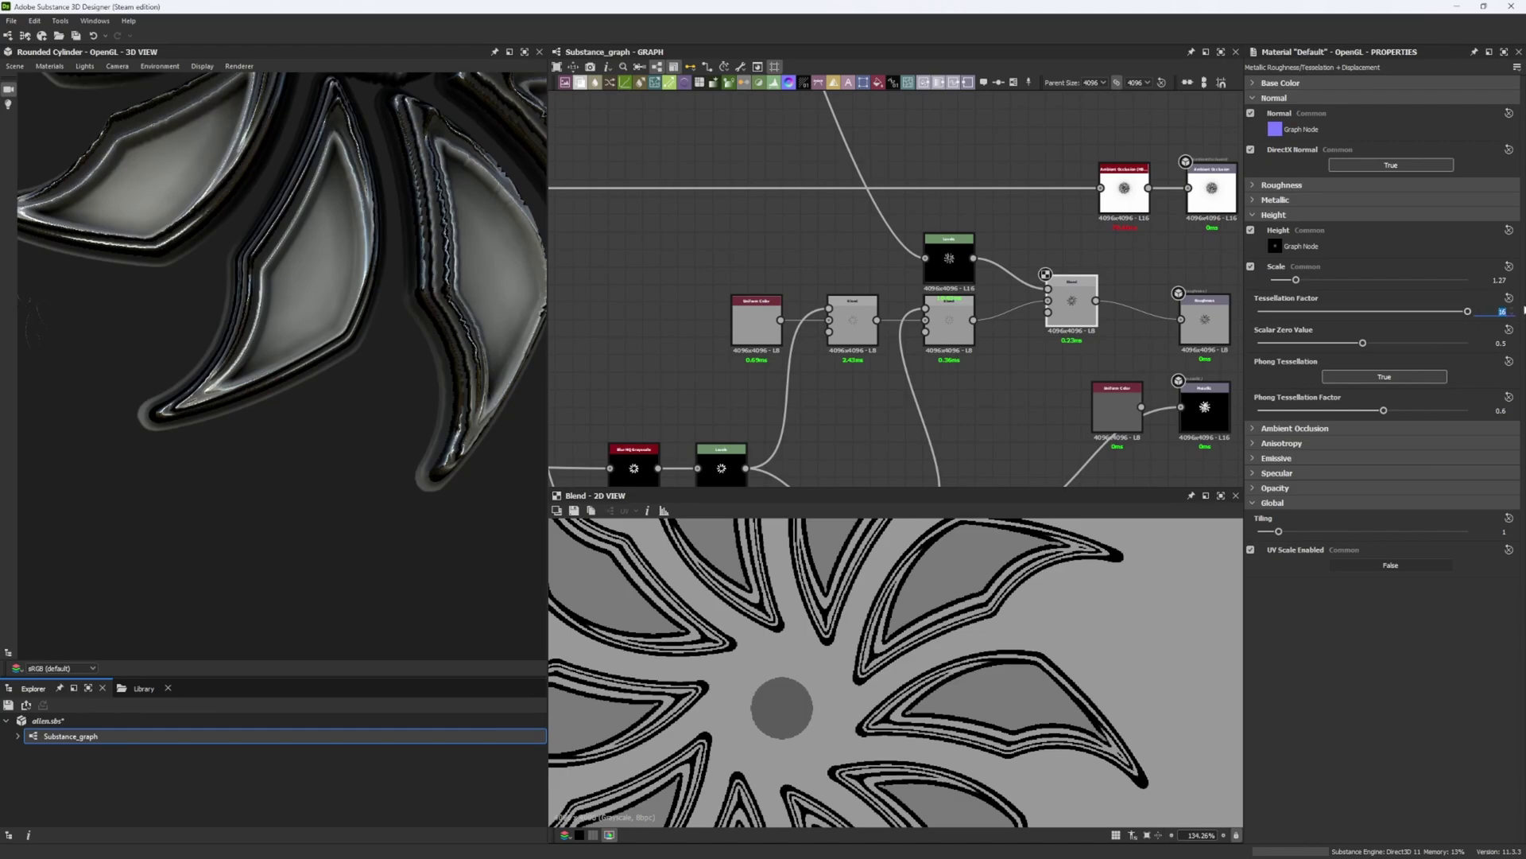
key(Return)
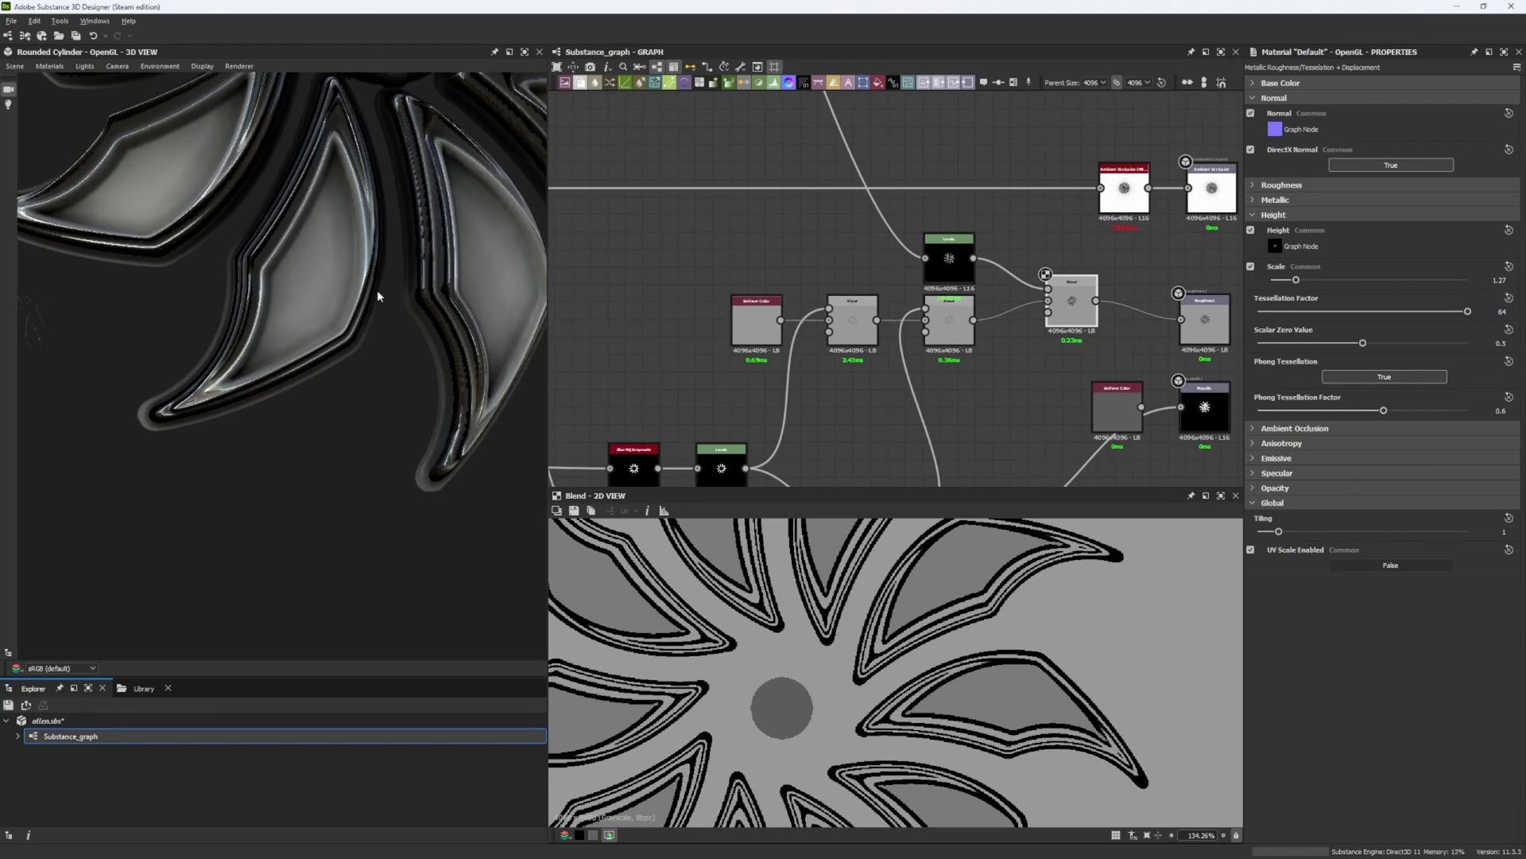
Examine the petal edges and centre ornament up close on the cylinder under rotated environment lighting.
scroll(379, 282, down, 3)
middle_drag(378, 282, 353, 280)
drag(353, 280, 341, 274)
scroll(341, 278, down, 5)
scroll(316, 434, up, 5)
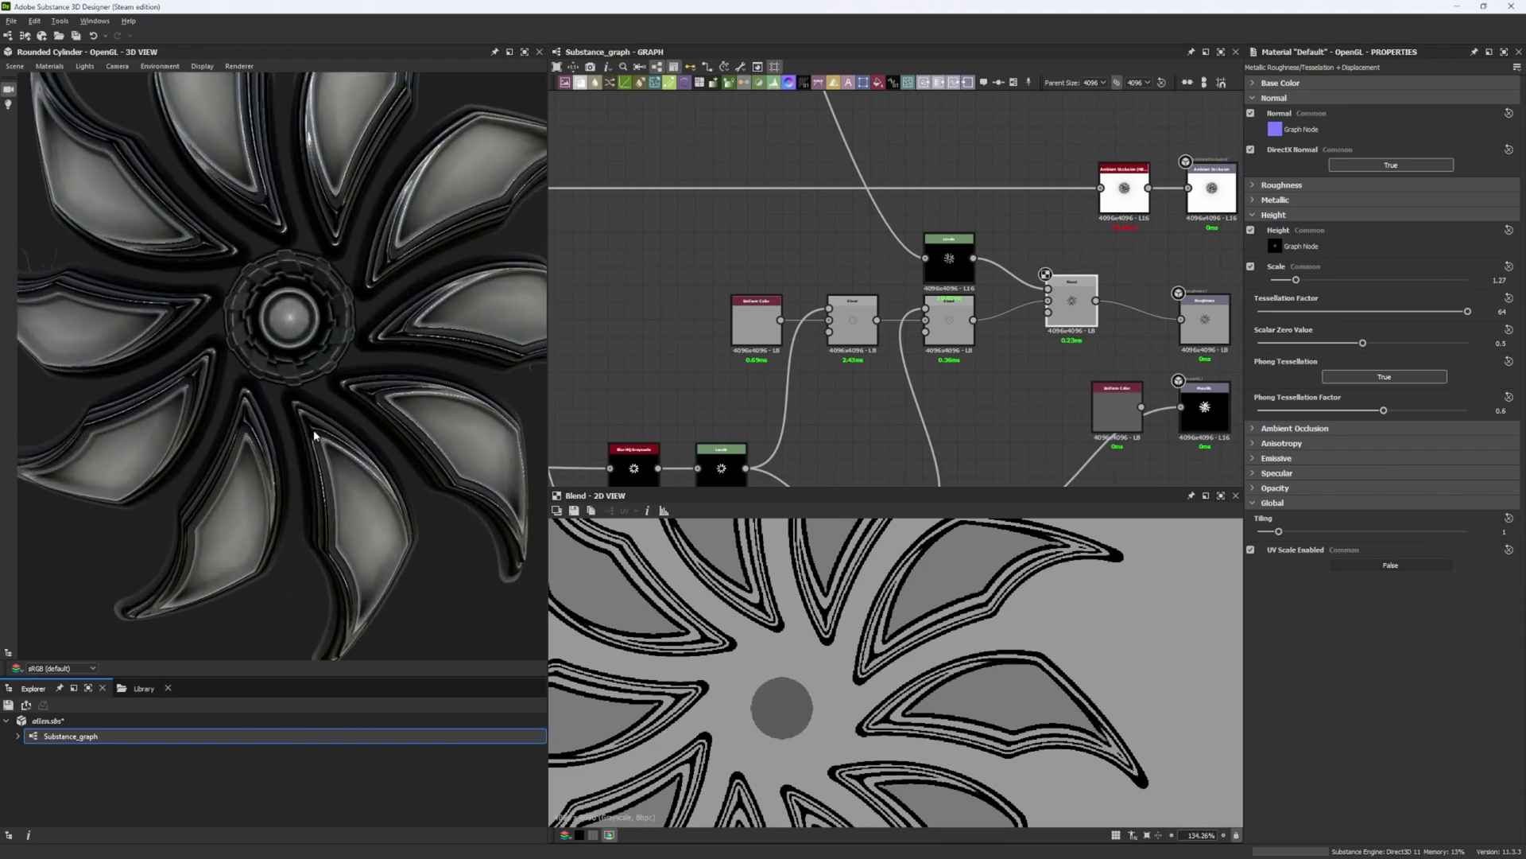
middle_drag(315, 434, 333, 298)
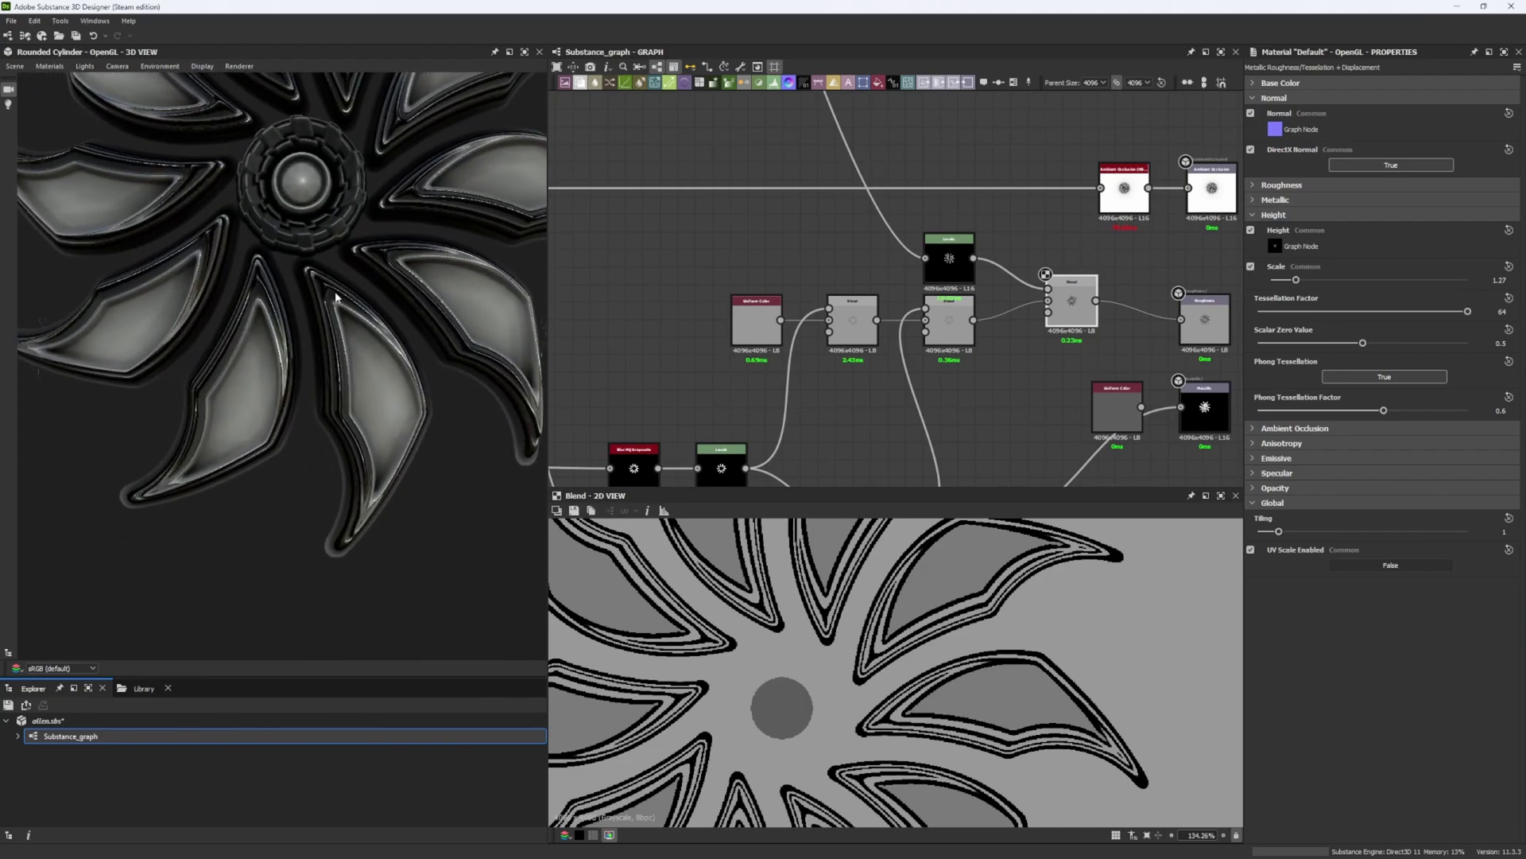
scroll(383, 407, down, 5)
scroll(382, 407, up, 6)
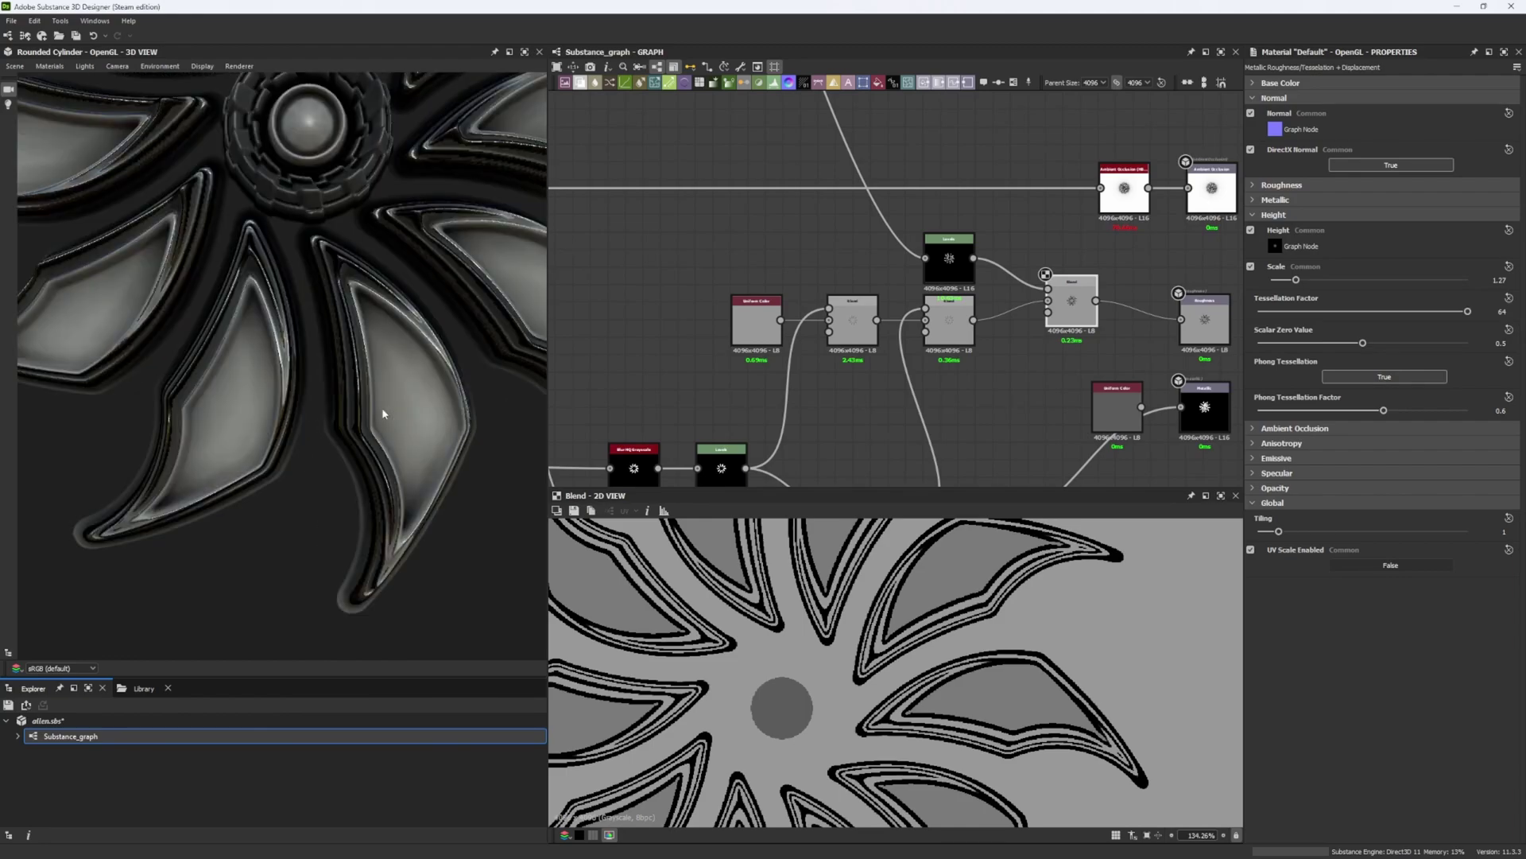
ctrl+shift+right_drag(387, 389, 334, 394)
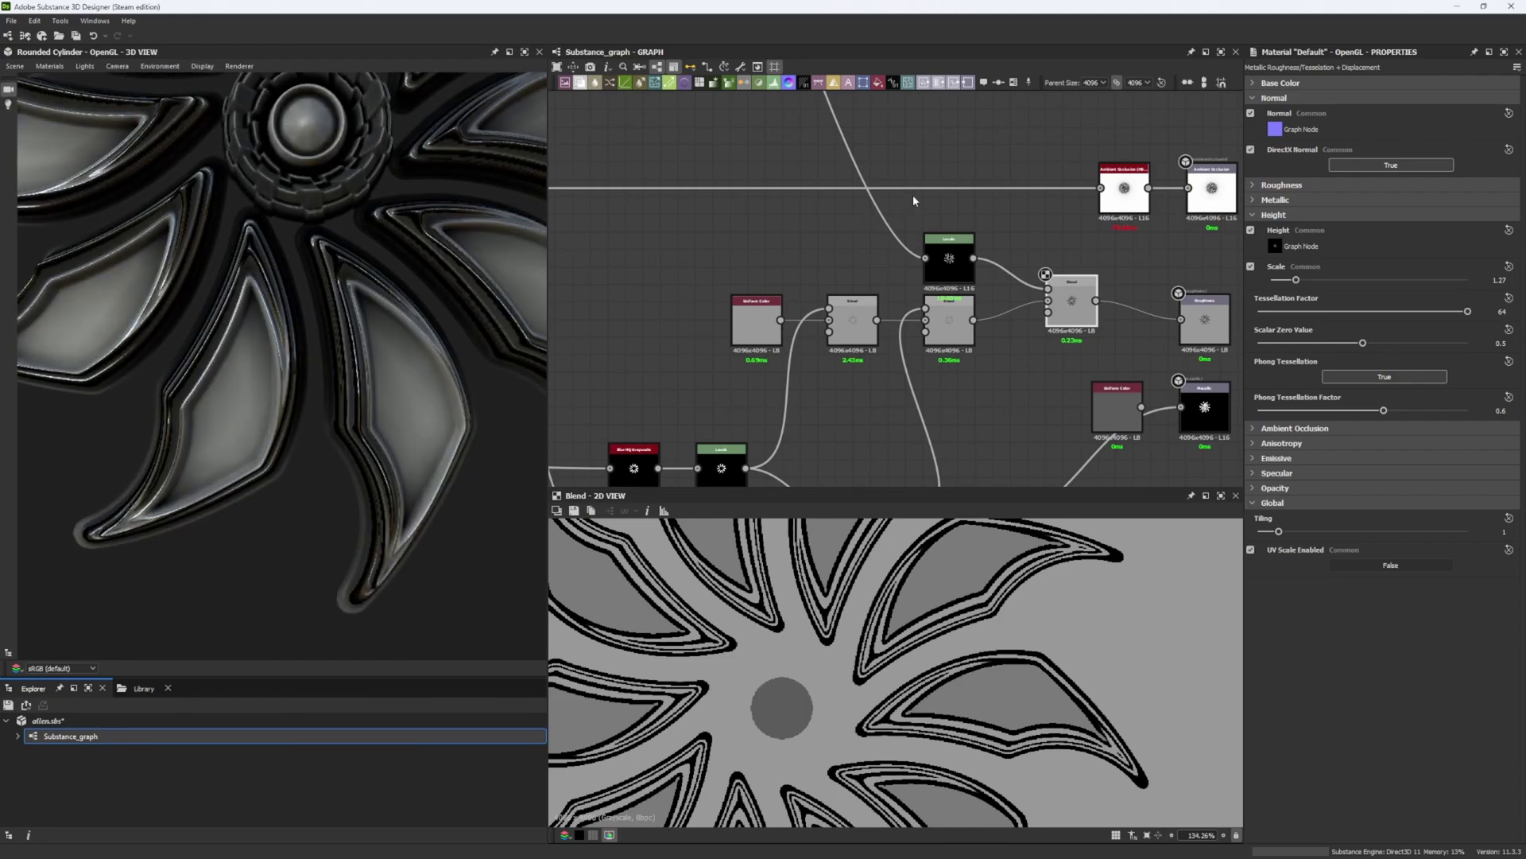
Move the copied Levels node clear of the roughness chain and add a Grunge Map 007 from the library's texture generators.
middle_drag(997, 228, 1013, 268)
drag(964, 290, 894, 165)
click(141, 687)
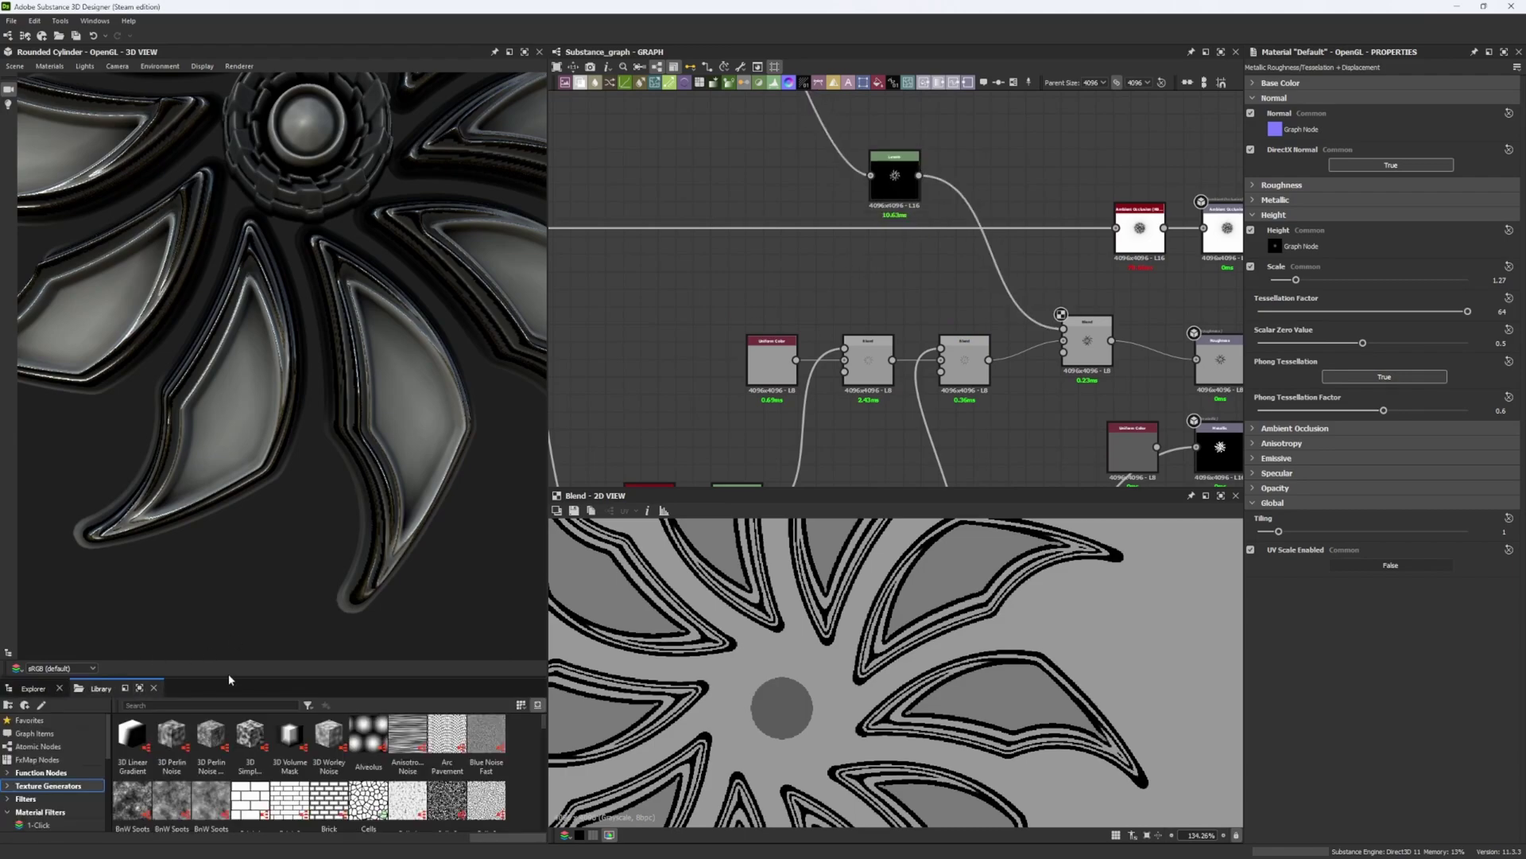
drag(229, 678, 229, 385)
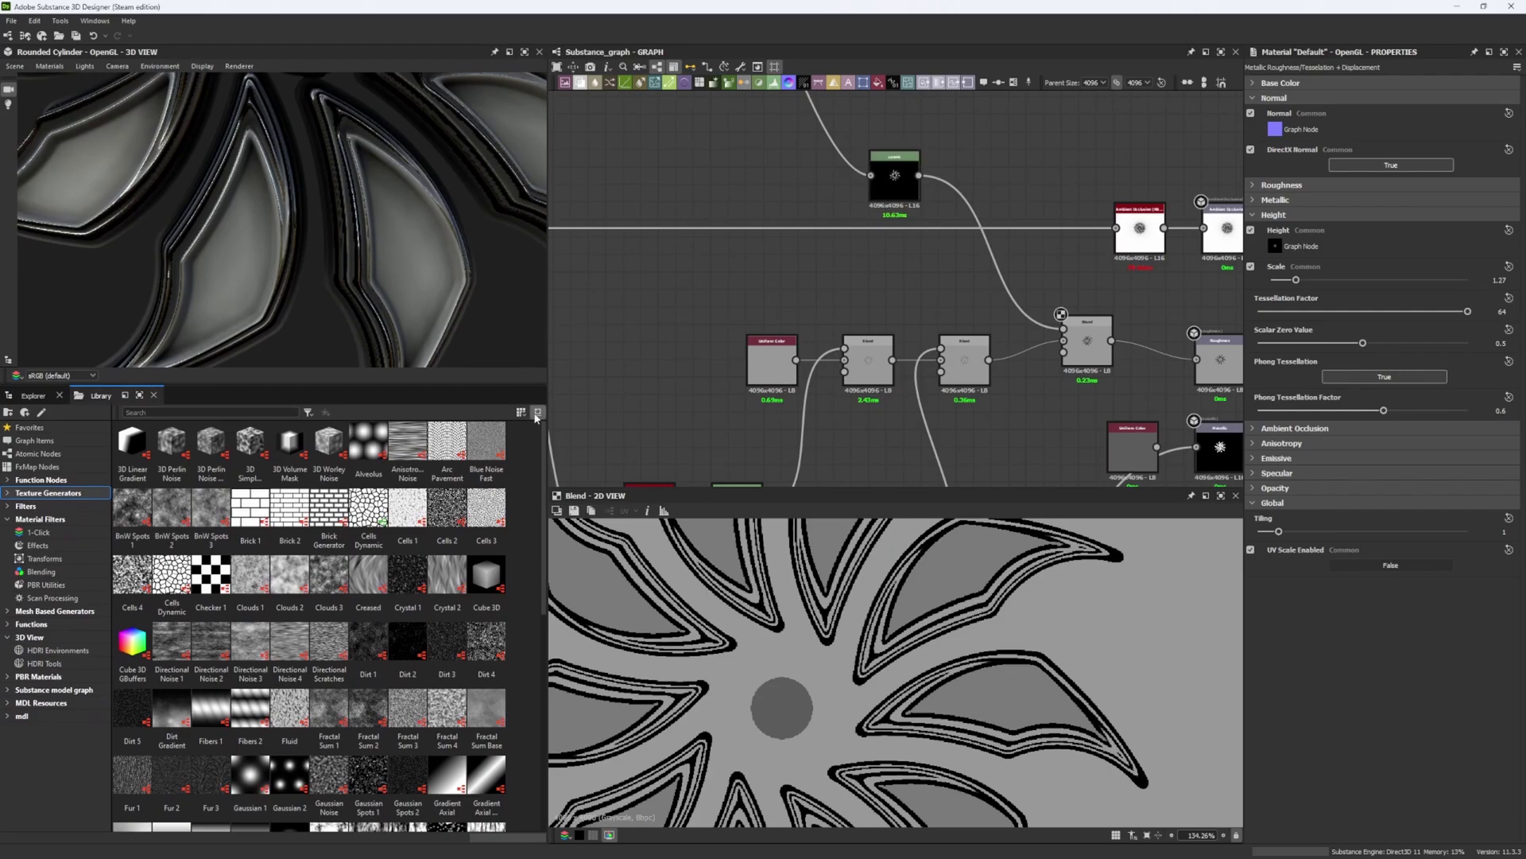
scroll(218, 564, down, 8)
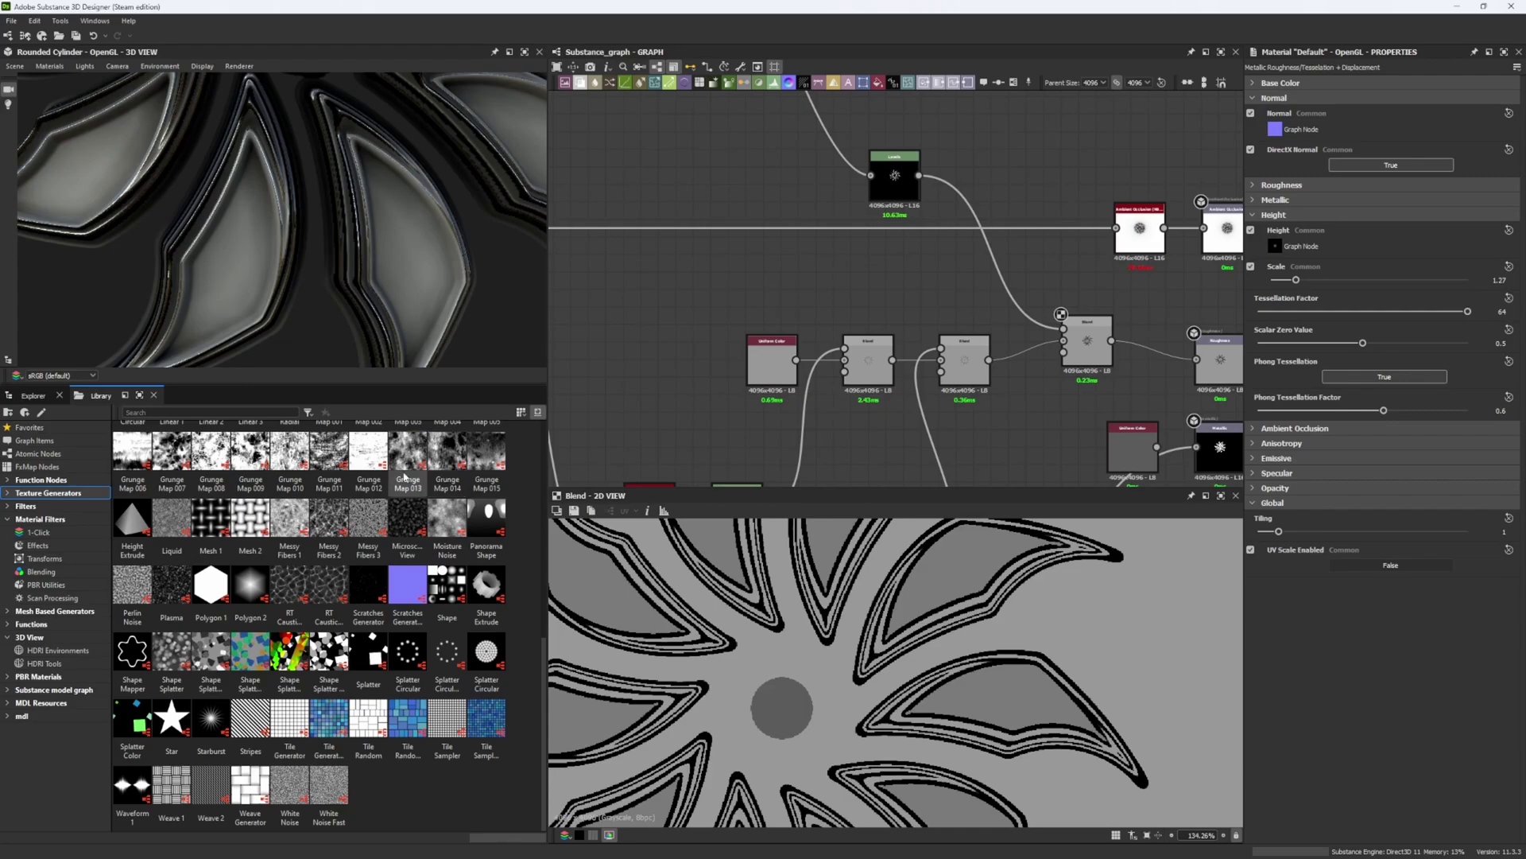
drag(171, 455, 708, 313)
Try Grunge Map 013 in the graph near Grunge Map 007 and delete it again.
drag(408, 453, 630, 387)
drag(576, 335, 640, 426)
key(Delete)
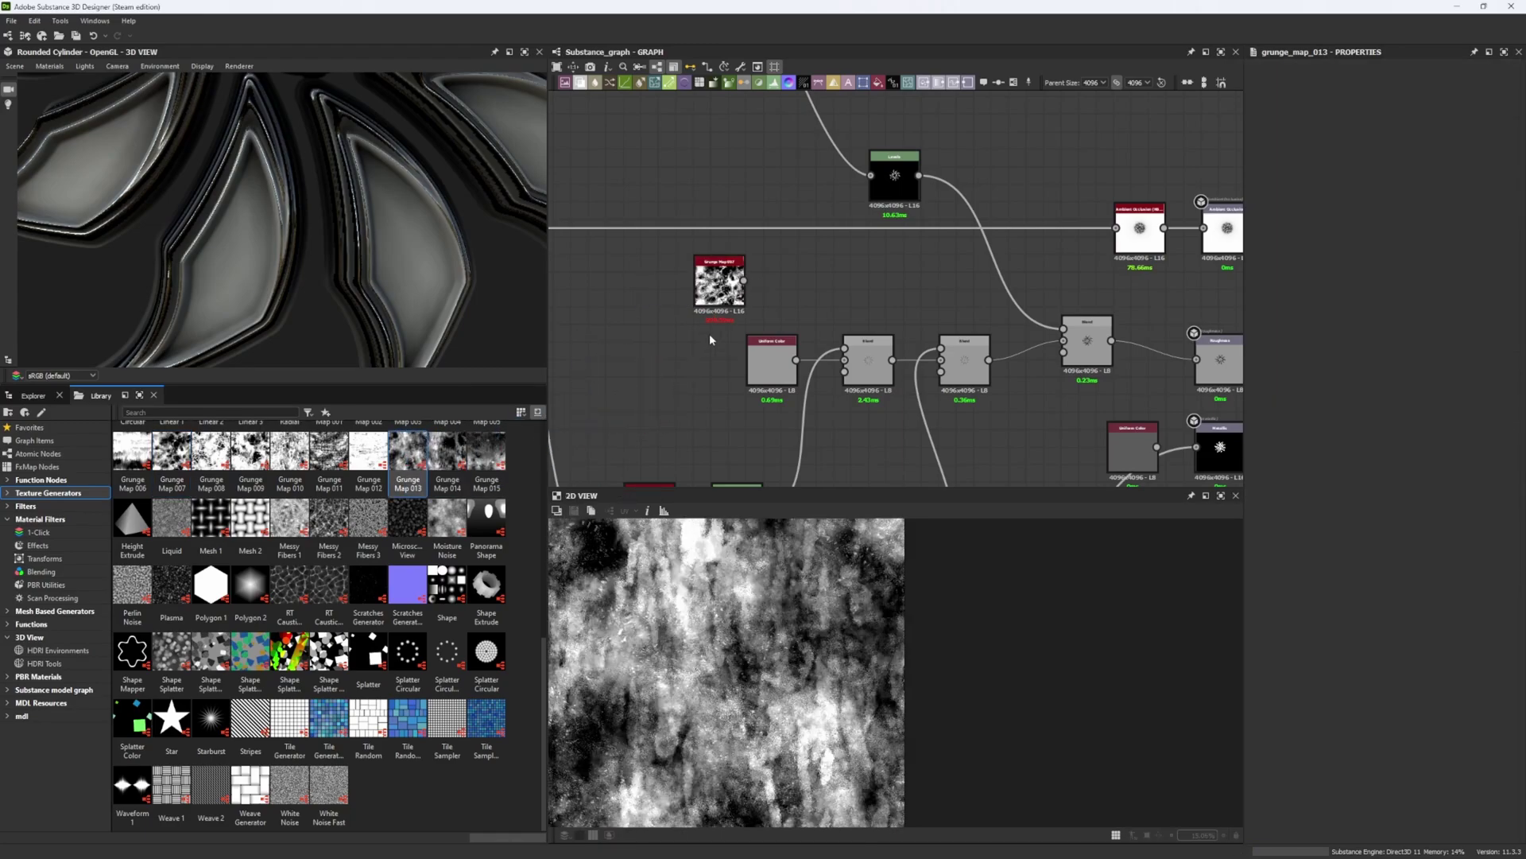
Set Grunge Map 007's Brush Pattern to 0.21.
click(719, 283)
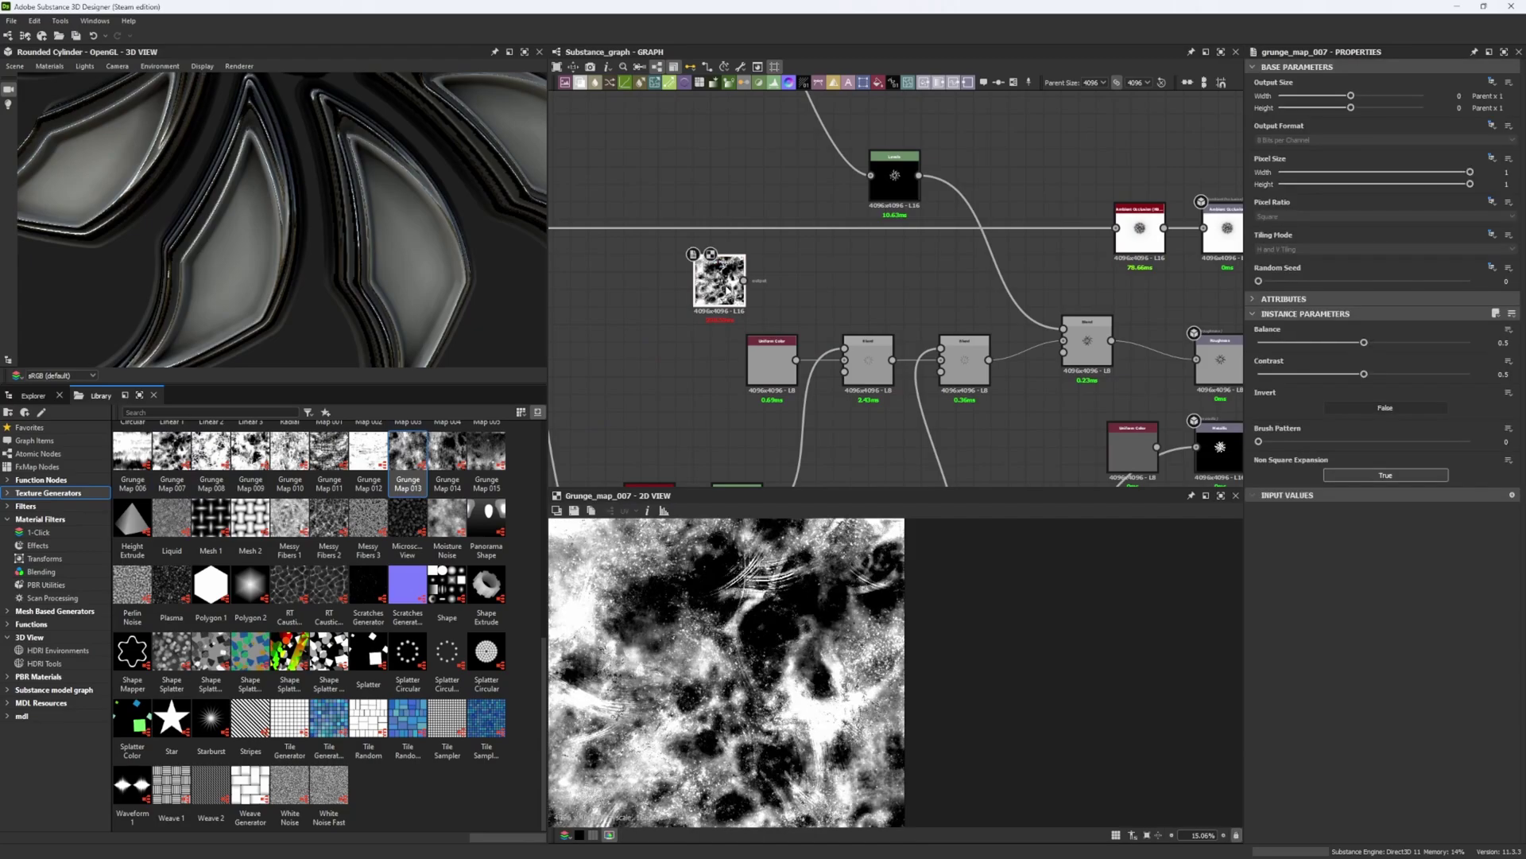
click(1302, 442)
scroll(774, 688, down, 4)
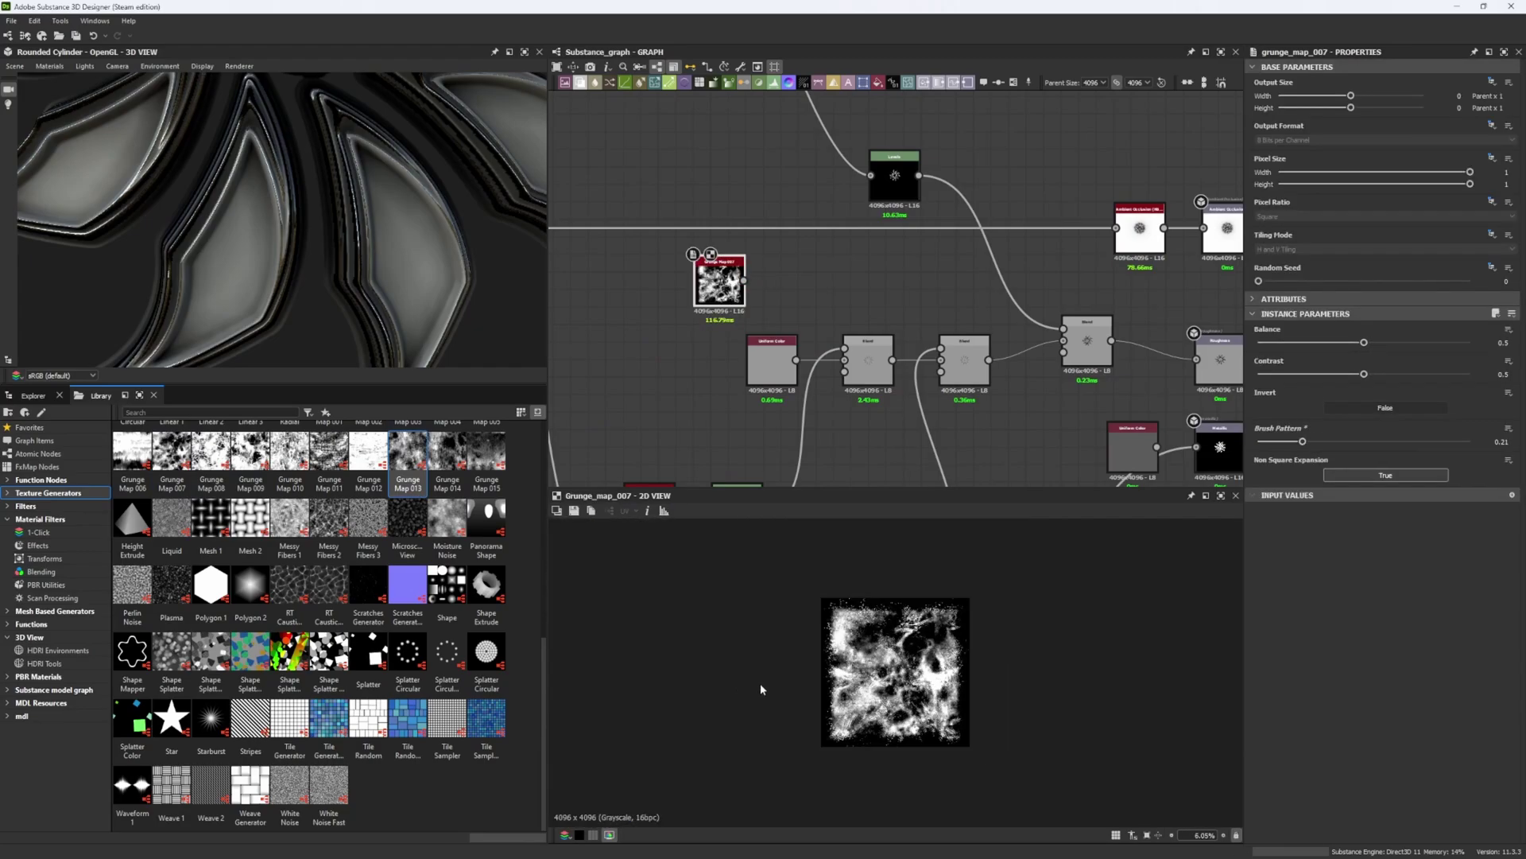
scroll(773, 689, up, 2)
Move Grunge Map 007 aside and add a Tile Generator node beside it.
drag(719, 282, 659, 246)
key(space)
text(tile)
click(765, 388)
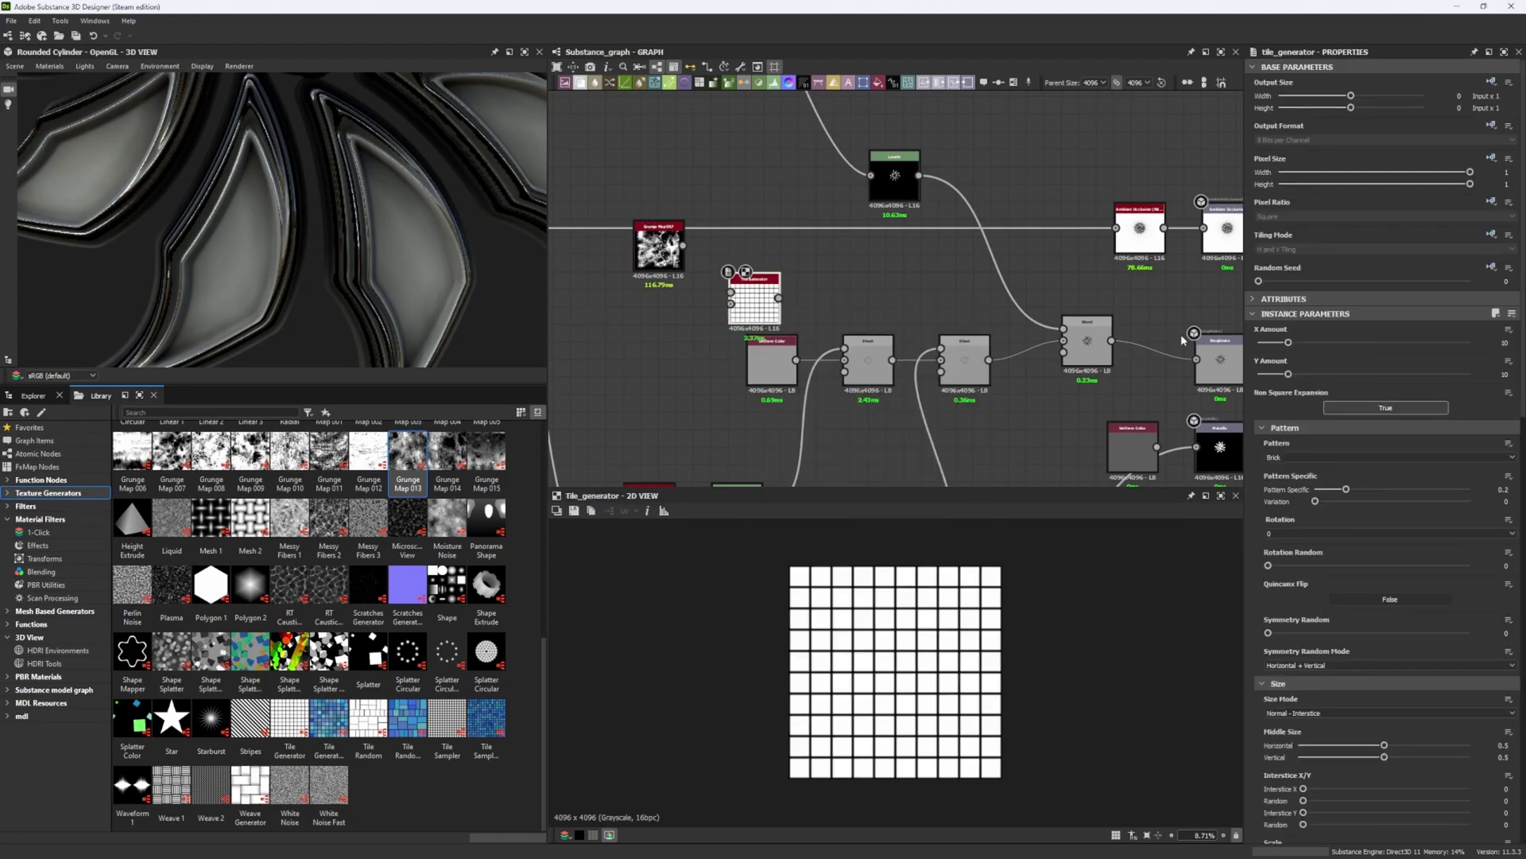
Set the Tile Generator's pattern to Image Input, feed it Grunge Map 007, and set its X and Y Amount to 2.
click(1288, 459)
click(1280, 468)
click(1306, 490)
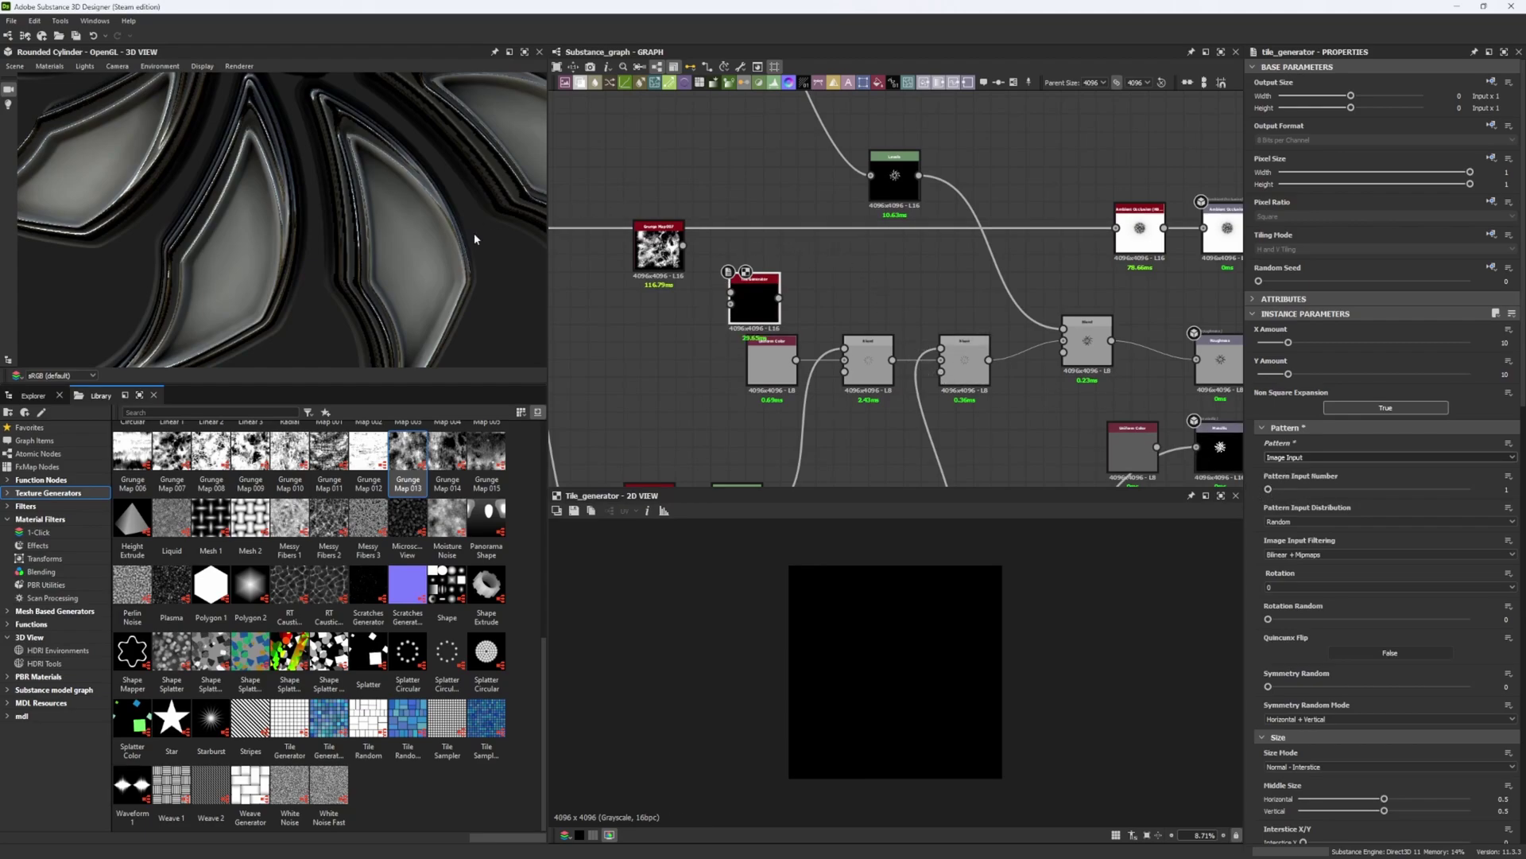
drag(731, 292, 751, 278)
text(2)
key(Return)
Set the Tile Generator's Blending Mode to Max.
scroll(1359, 504, down, 6)
scroll(1346, 557, down, 7)
click(1334, 699)
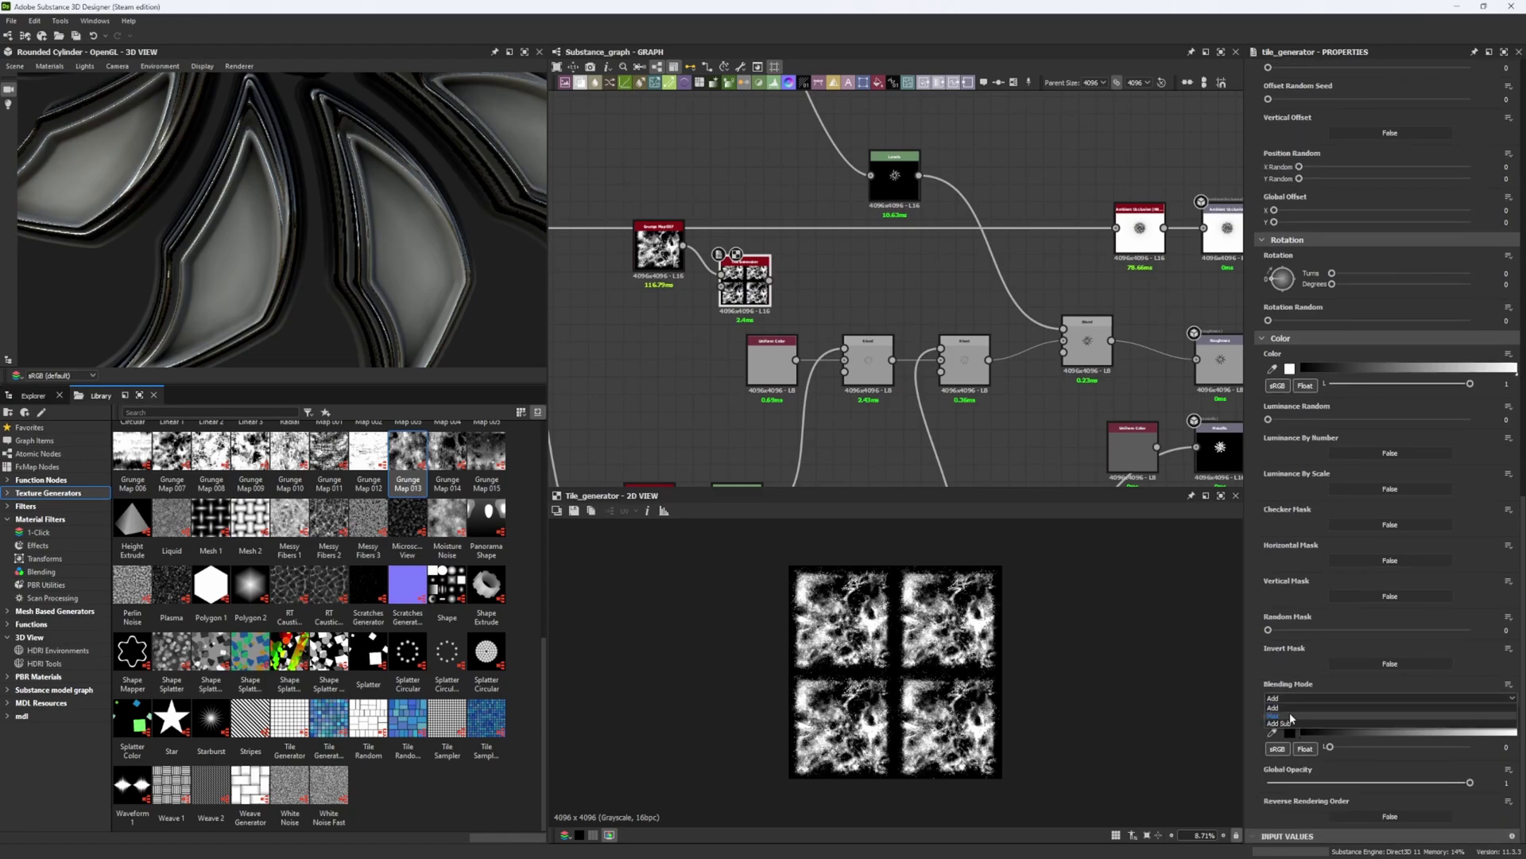
click(1280, 704)
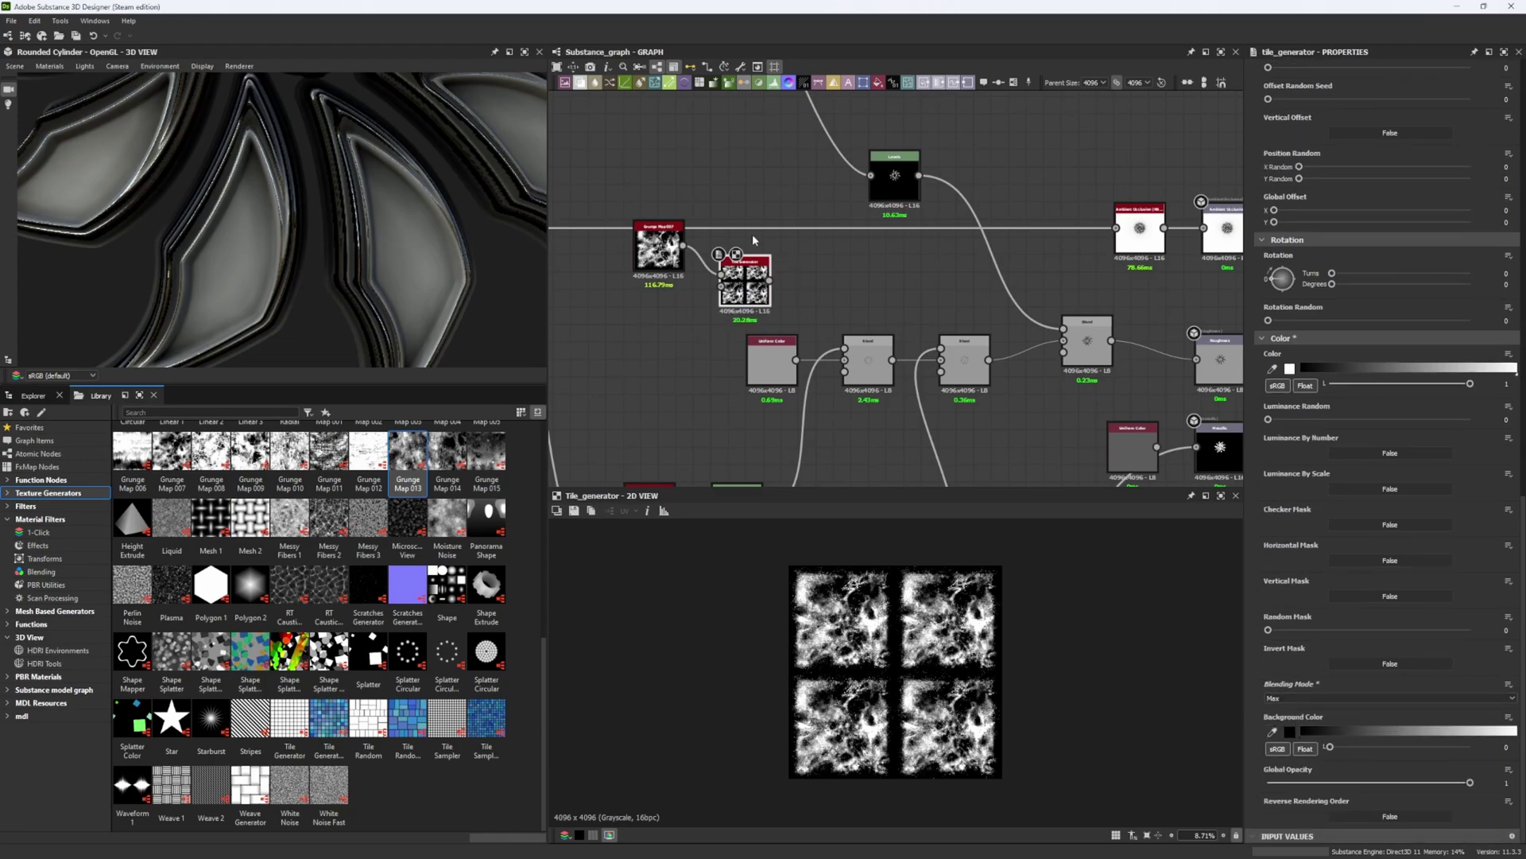
Move Grunge Map 007 and the Tile Generator above the long horizontal connection leading to ambient occlusion.
scroll(752, 233, up, 3)
middle_drag(736, 237, 894, 310)
drag(898, 362, 881, 314)
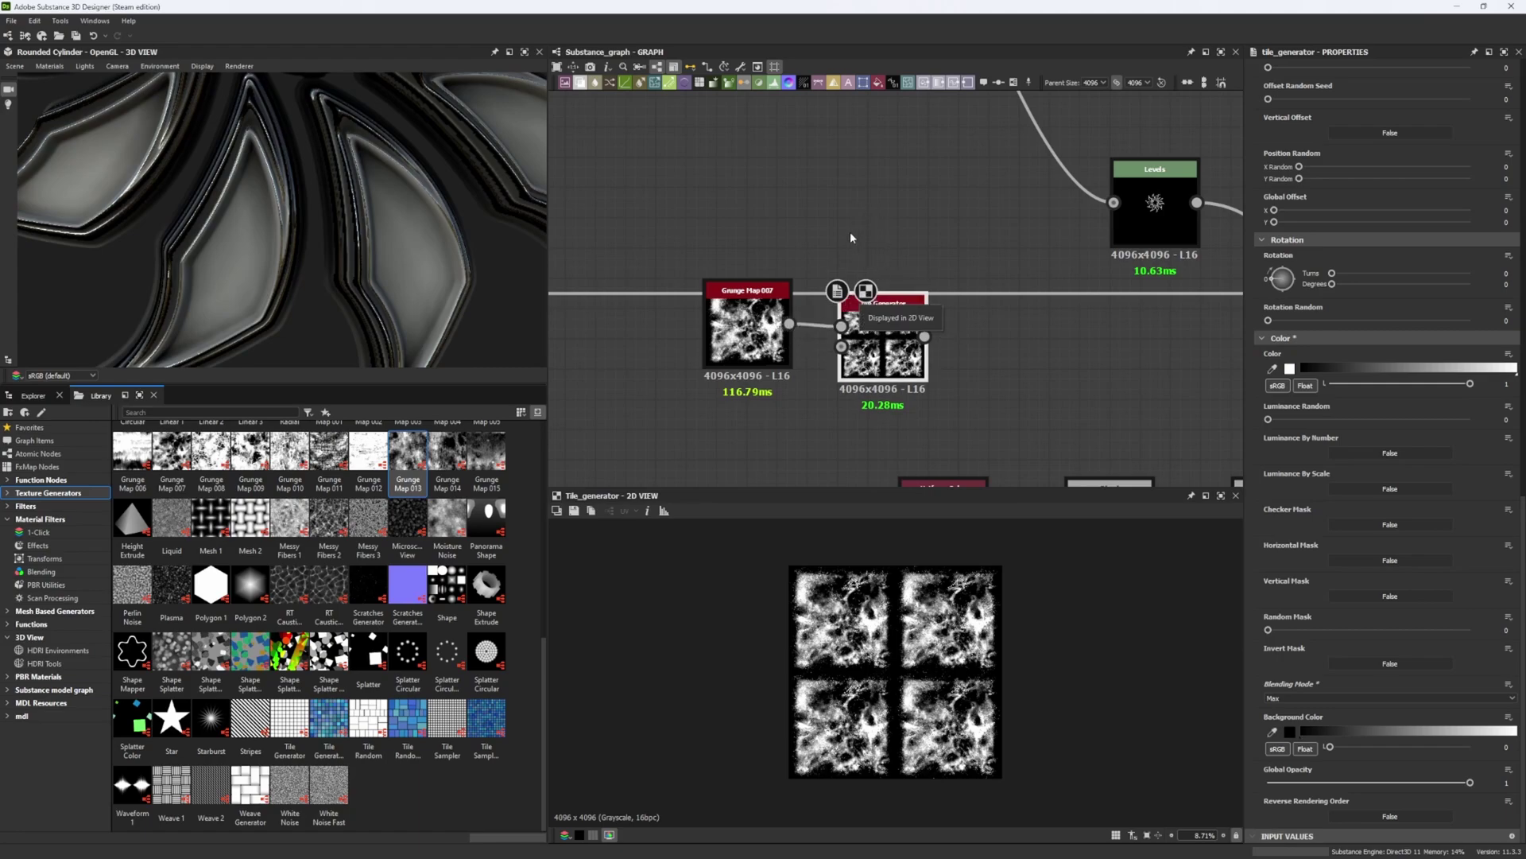
drag(736, 250, 875, 369)
drag(880, 365, 879, 231)
click(827, 351)
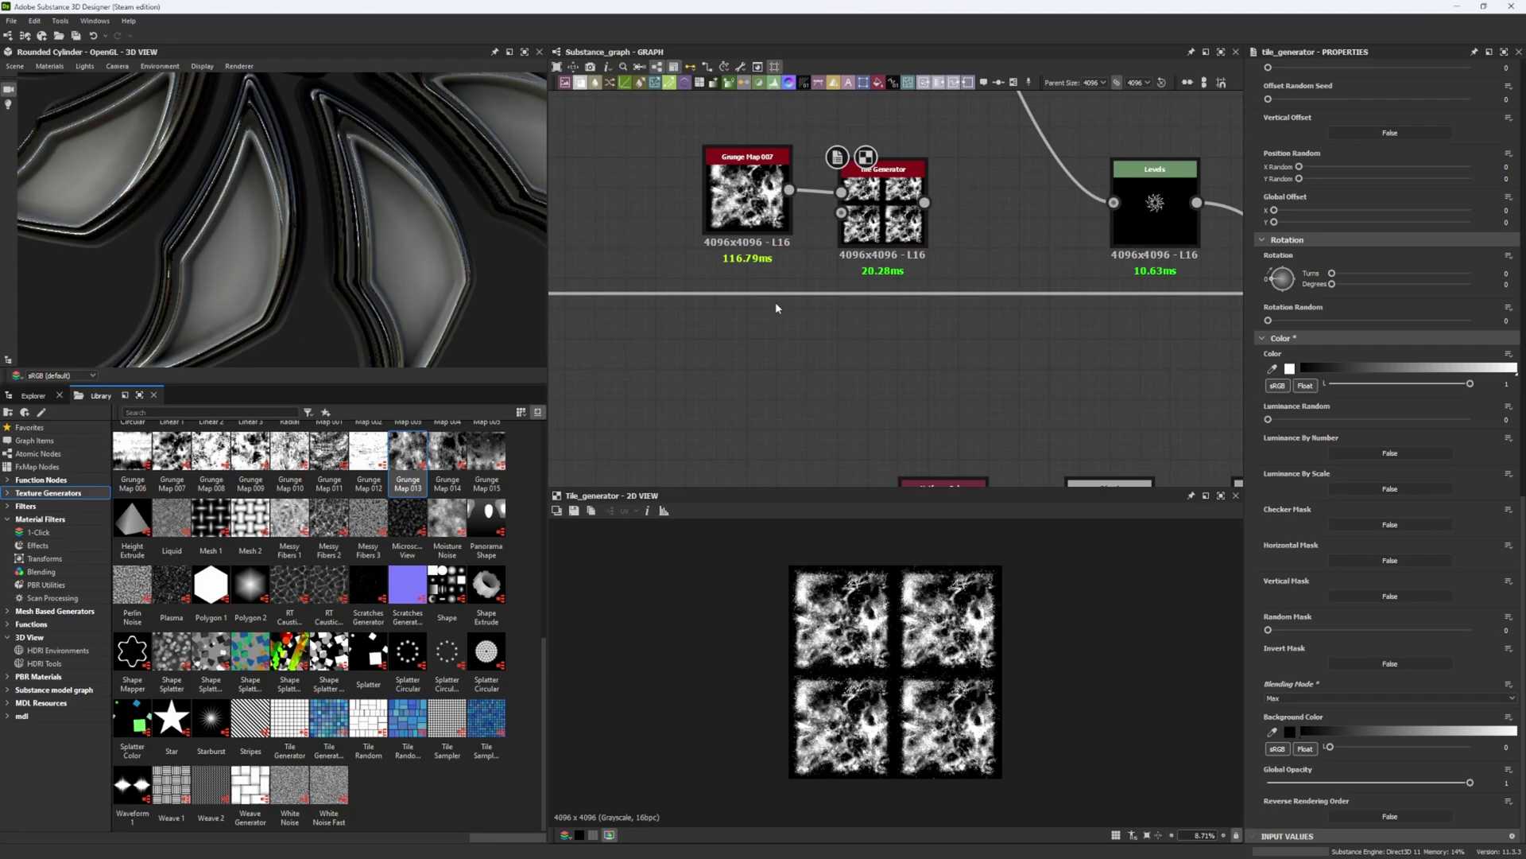
key(space)
text(tile)
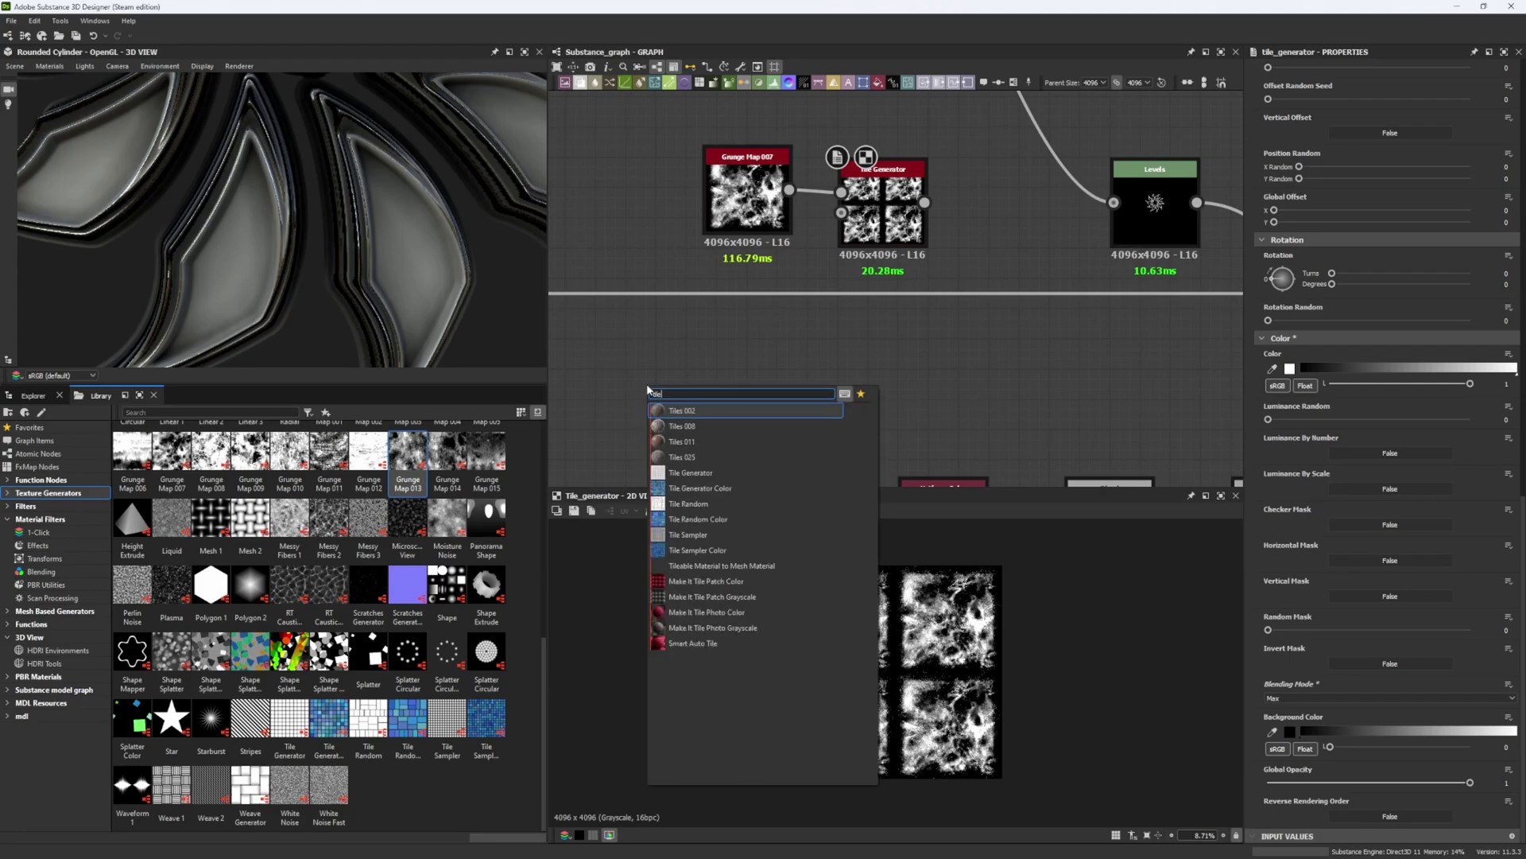
click(749, 472)
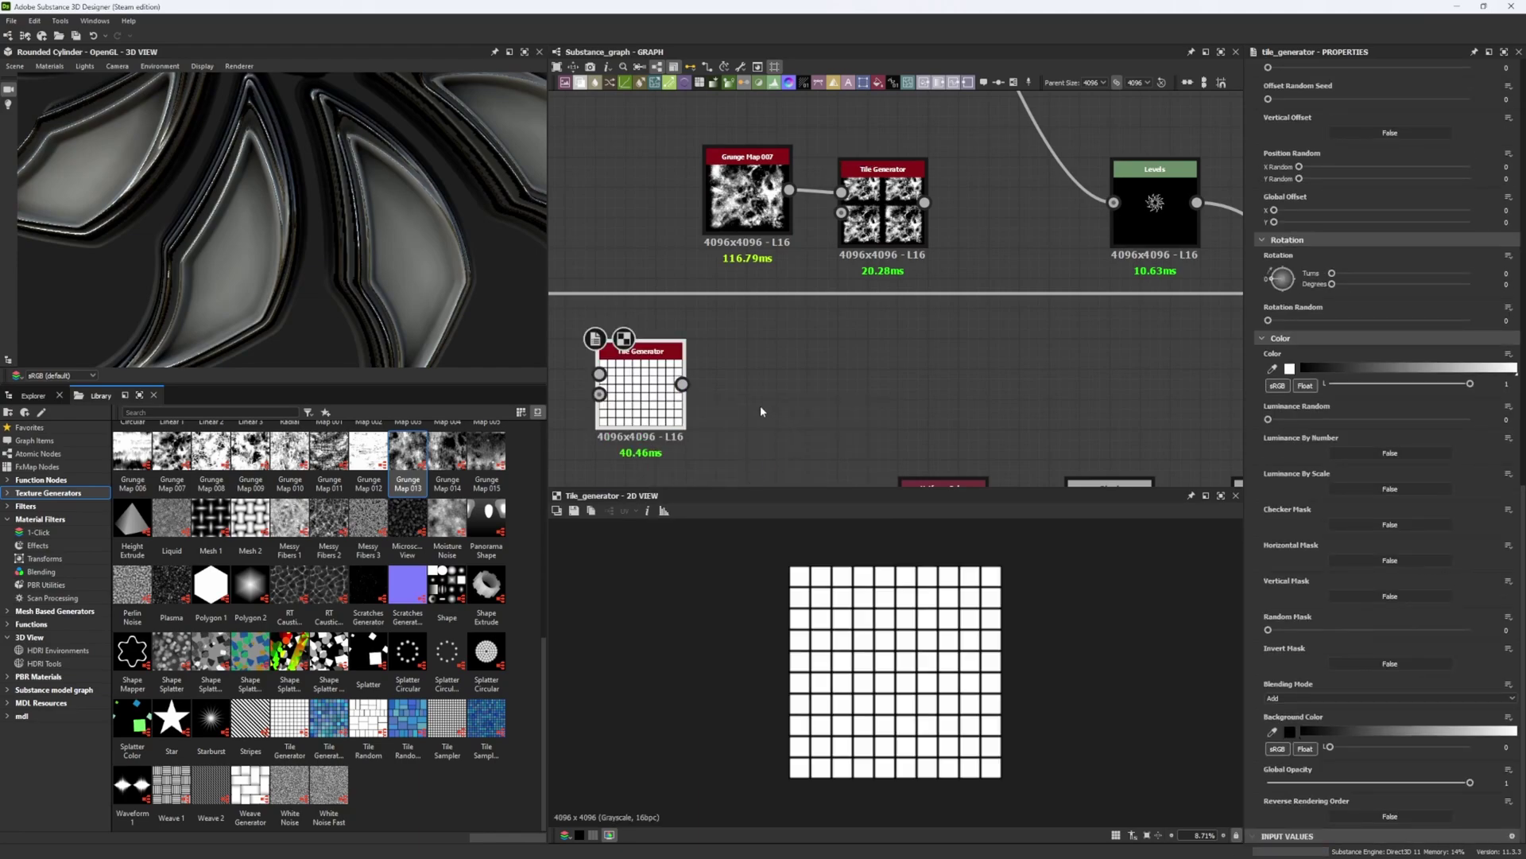
key(Delete)
Try a Tile Sampler node below Grunge Map 007, compare it with the Tile Generator, and delete it again.
key(space)
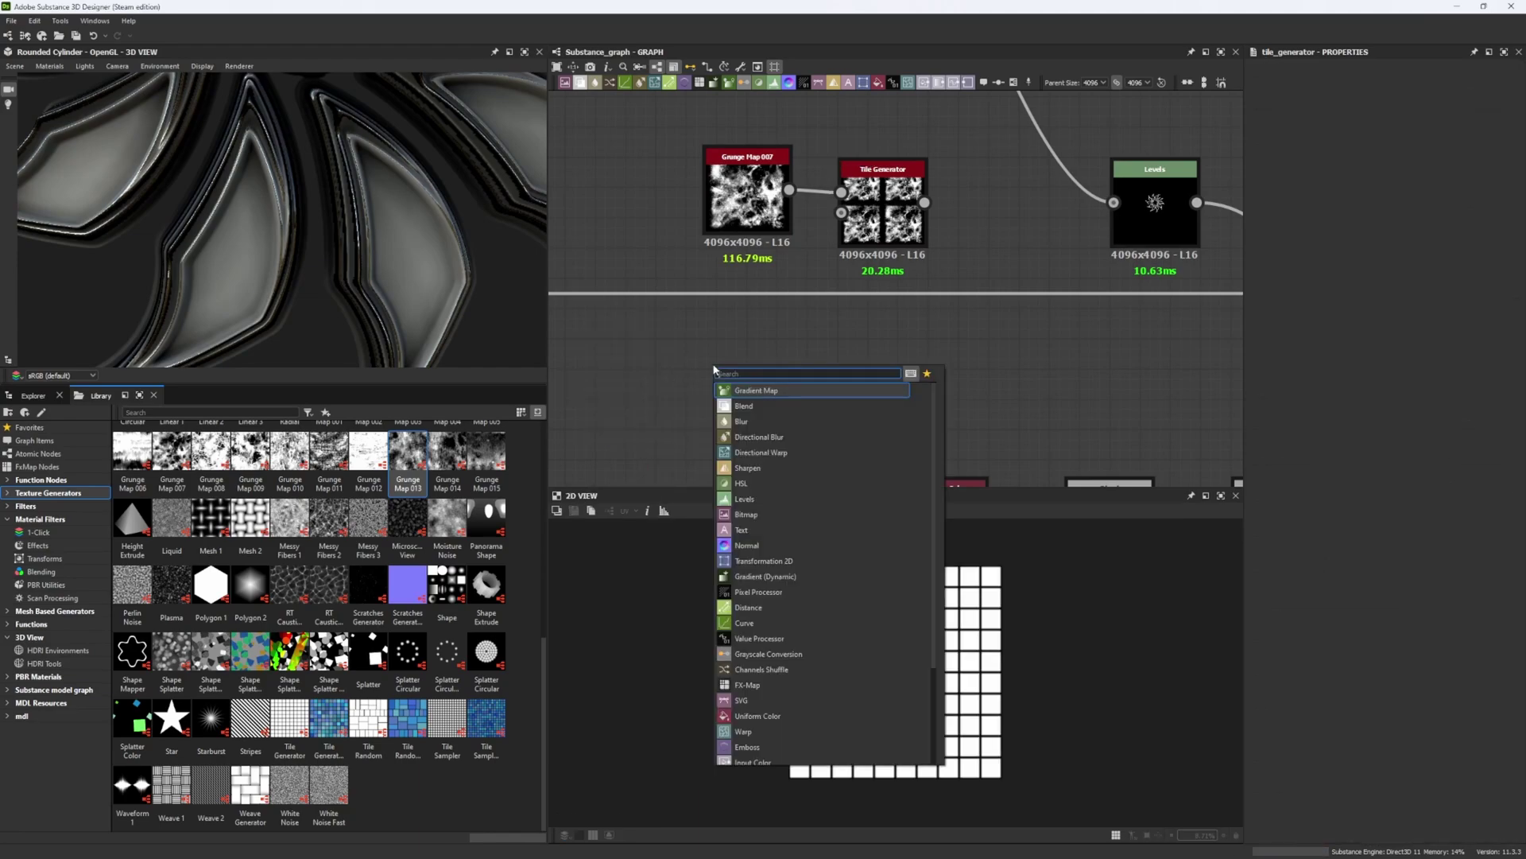
text(tile)
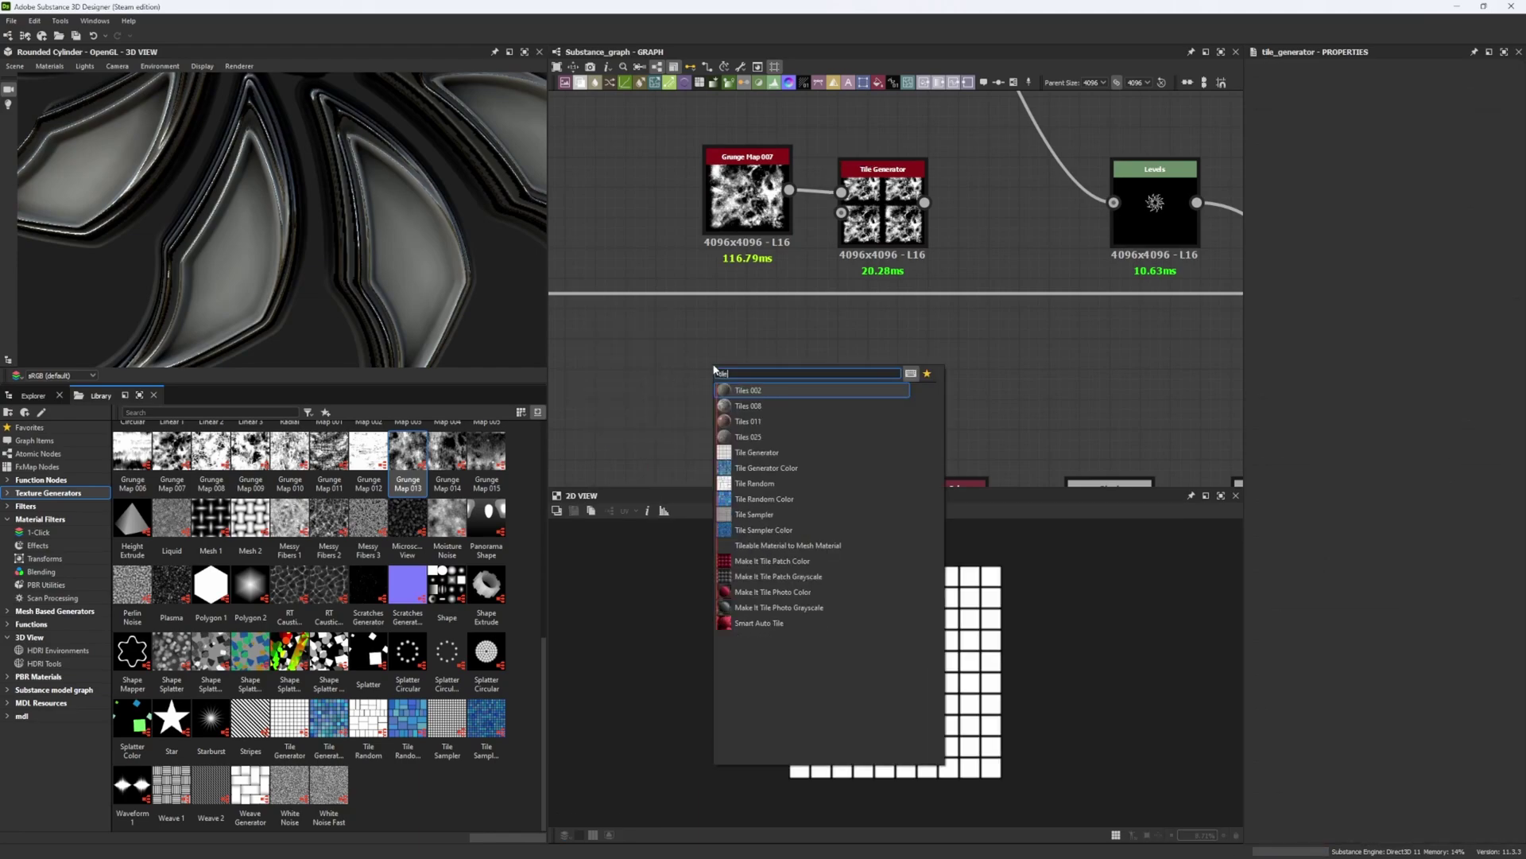
click(790, 515)
drag(727, 380, 667, 306)
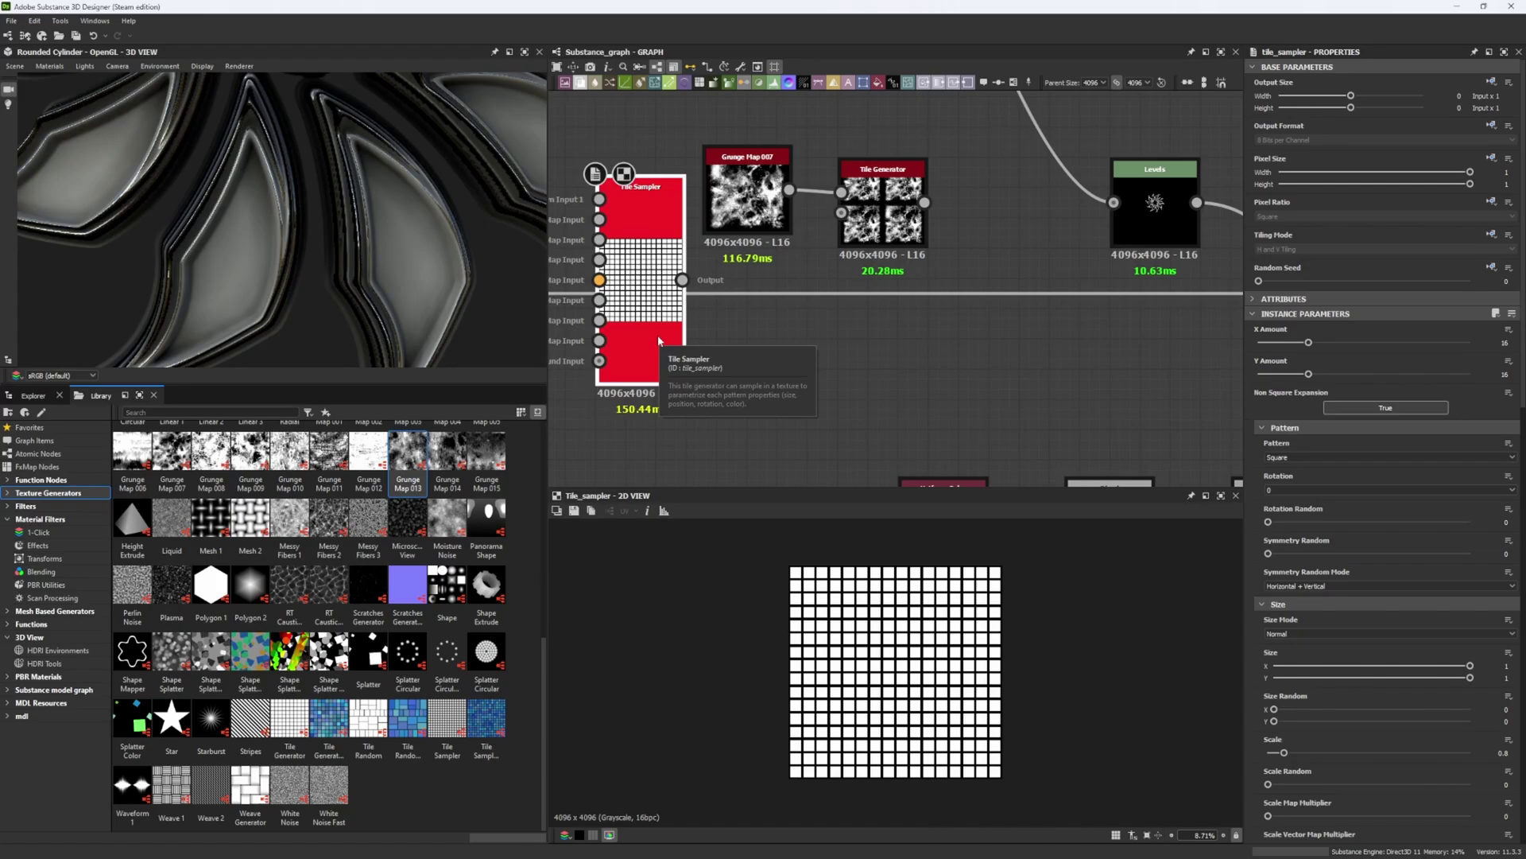
drag(658, 340, 794, 415)
scroll(927, 606, up, 5)
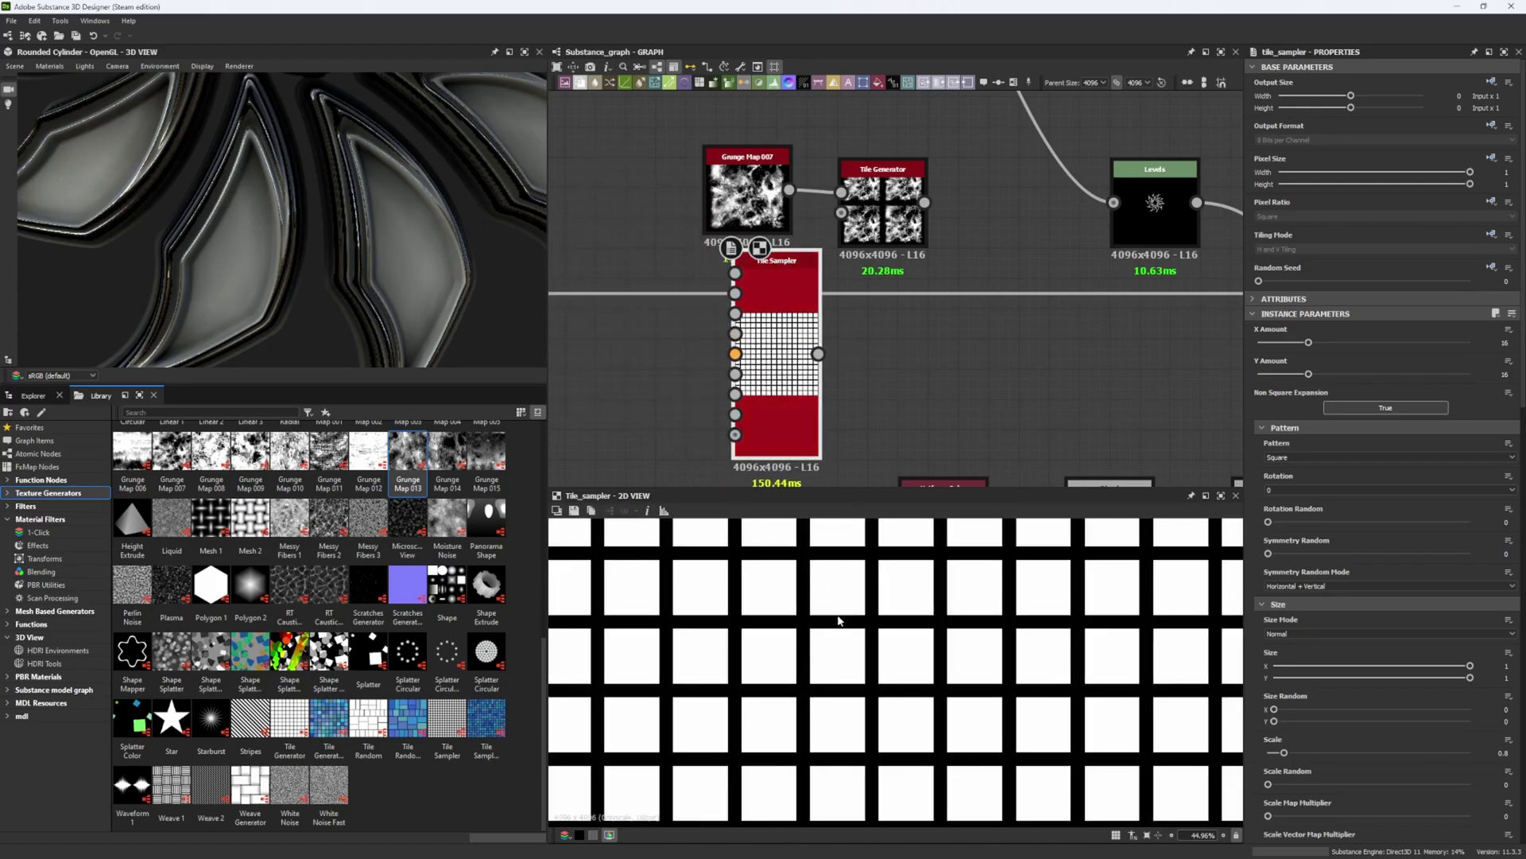
click(883, 216)
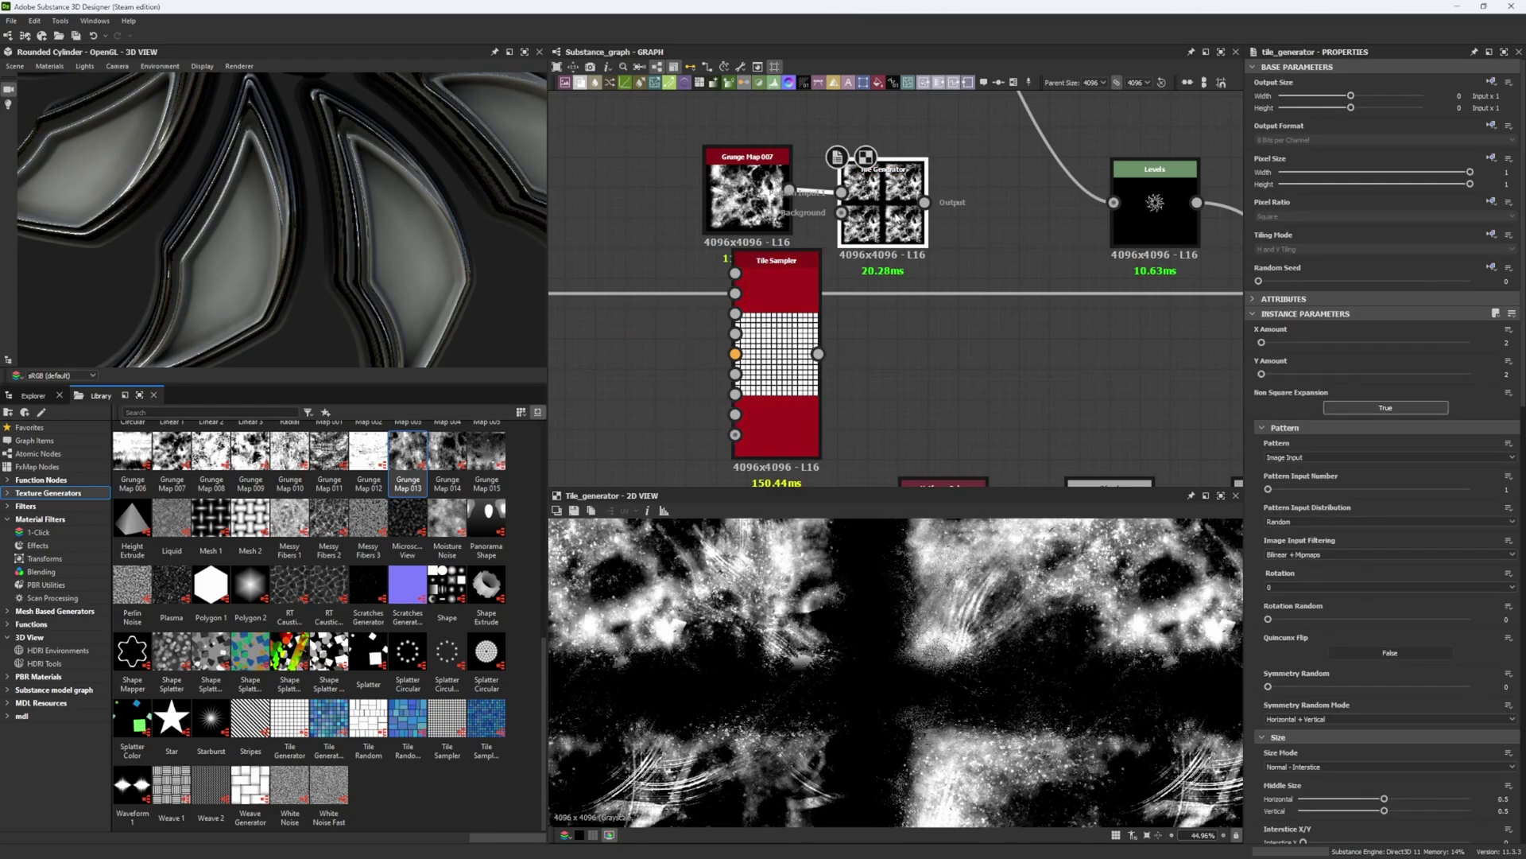
scroll(896, 646, up, 1)
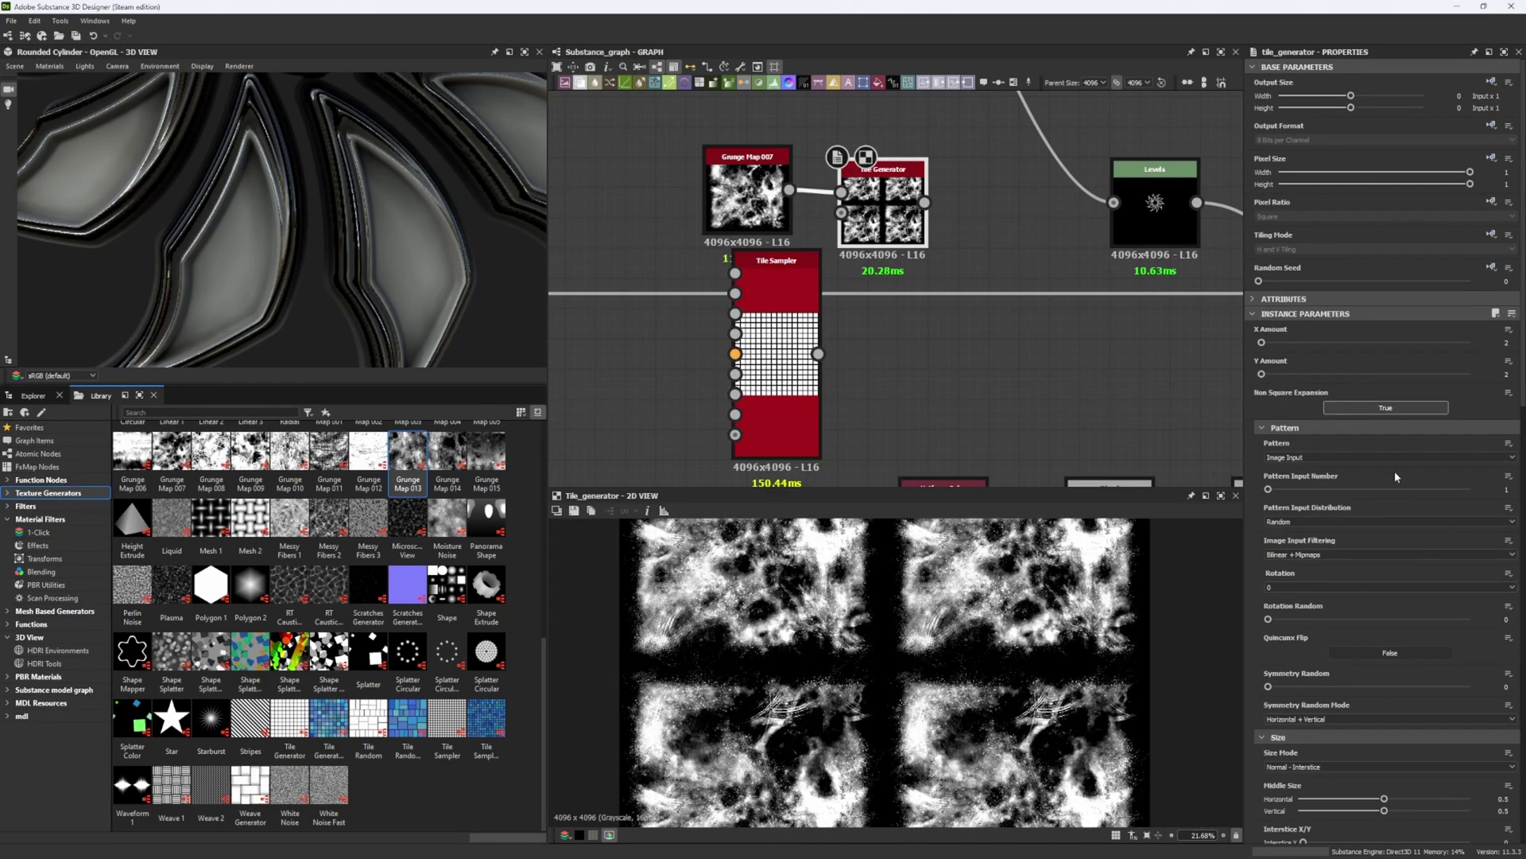
click(787, 377)
key(Delete)
Keep the Tile Generator's Blending Mode on Max and set its Scale to 1.42.
click(856, 205)
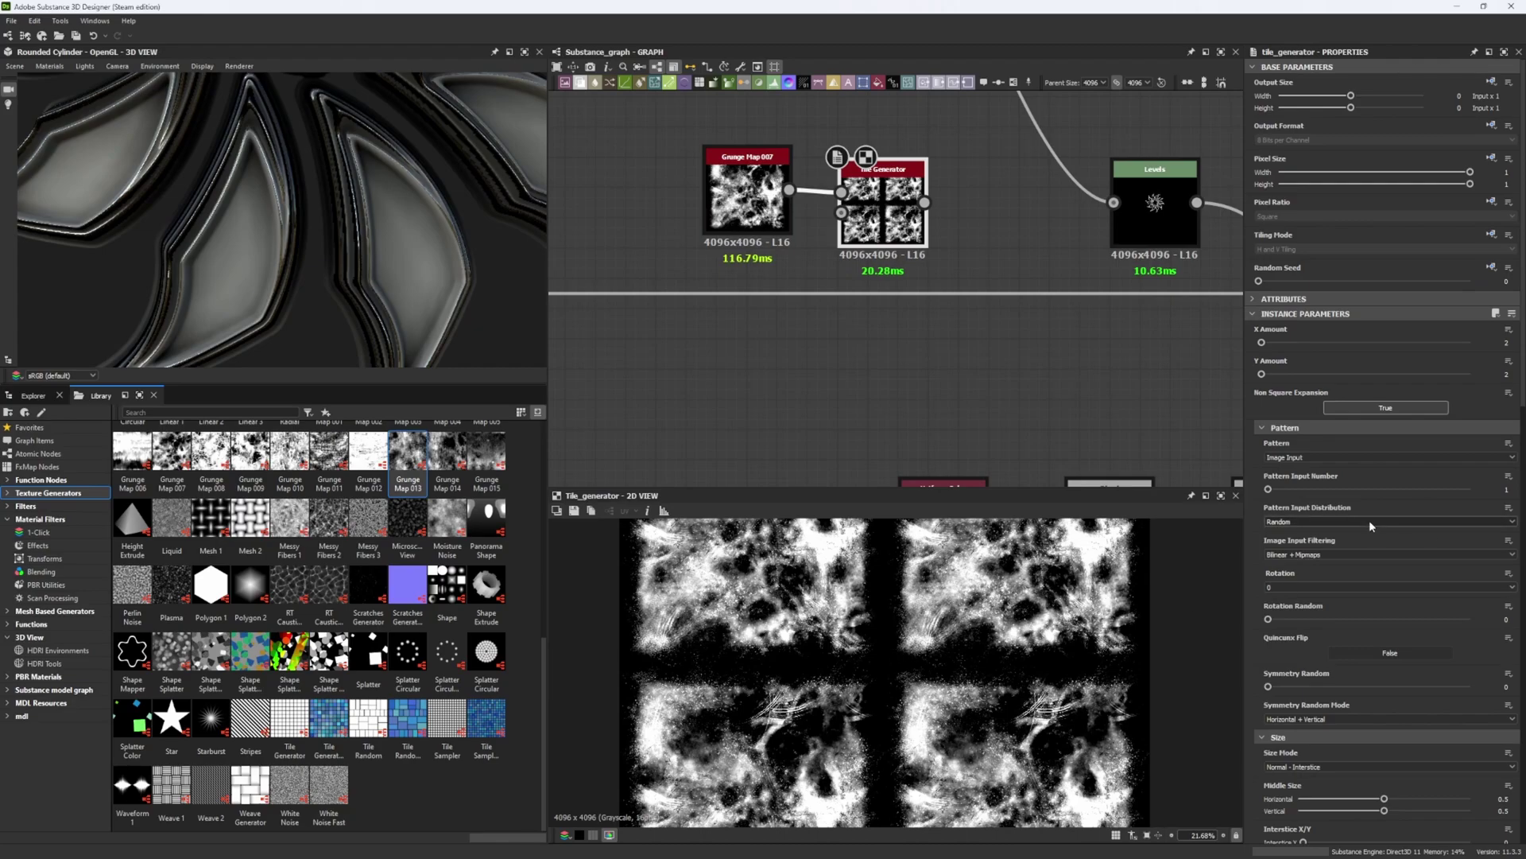
scroll(1369, 520, down, 10)
scroll(1353, 545, down, 1)
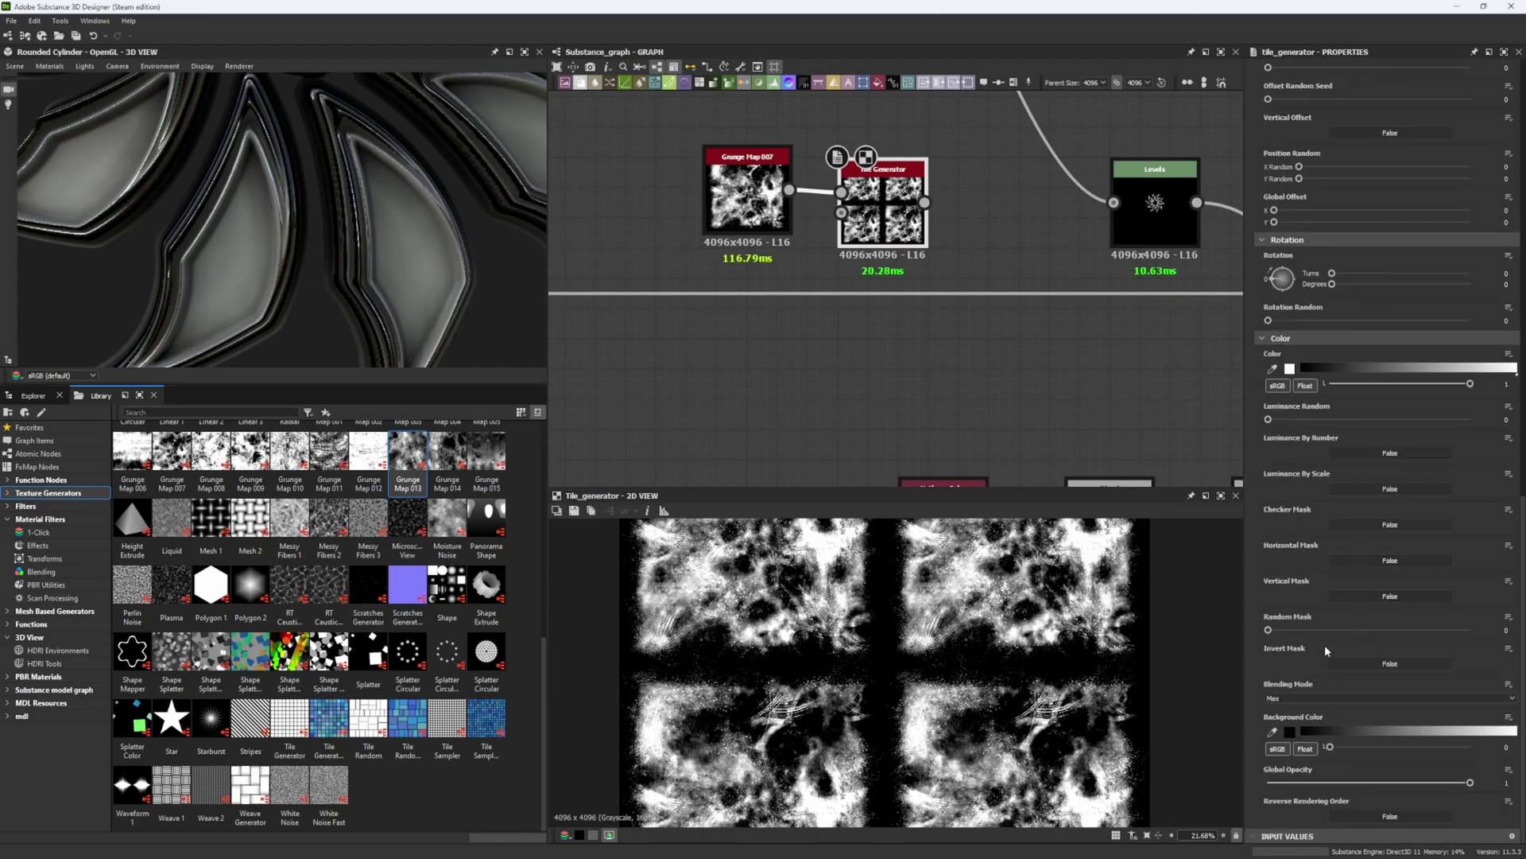
click(1273, 698)
click(1271, 717)
scroll(1295, 633, up, 15)
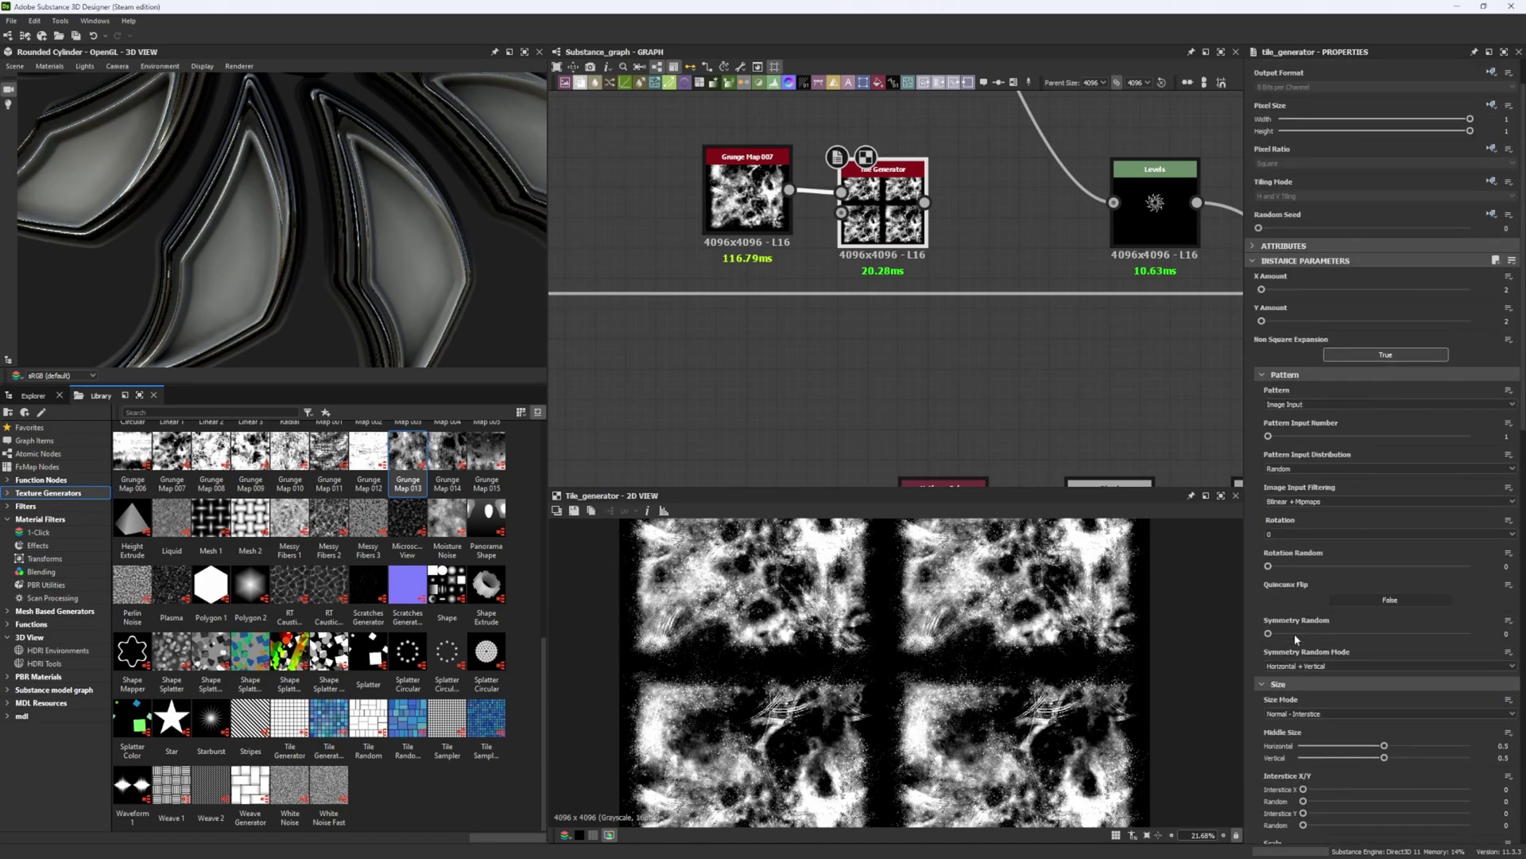
scroll(1295, 639, down, 5)
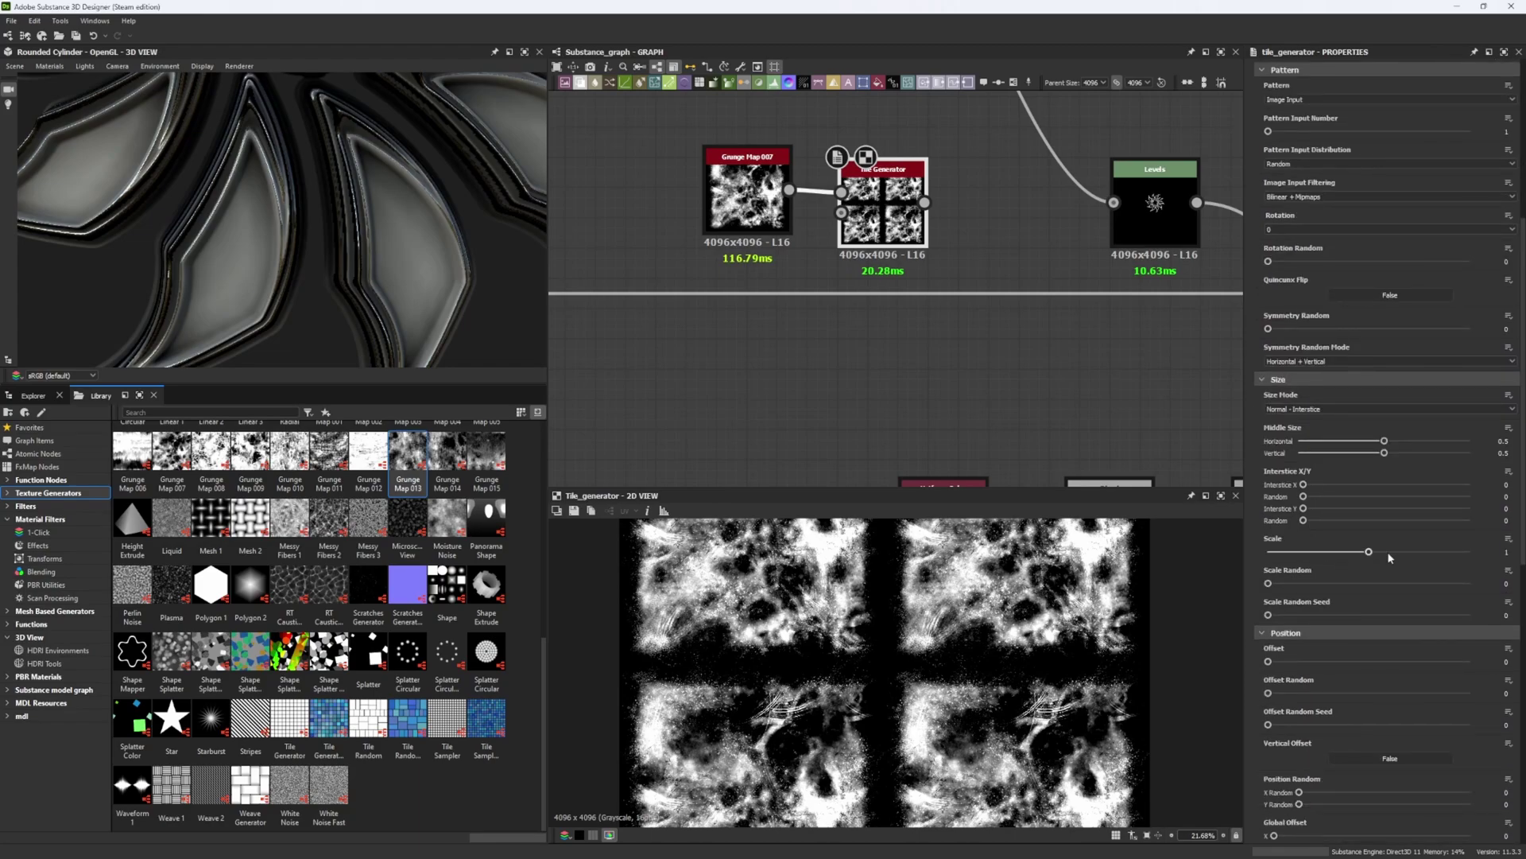
drag(1390, 554, 1412, 554)
Set the Tile Generator's Offset to 0.54, Offset Random to 0.29, Position Random to X 0.4 and Y 0.66, and Rotation Random to 0.66.
scroll(1328, 613, down, 2)
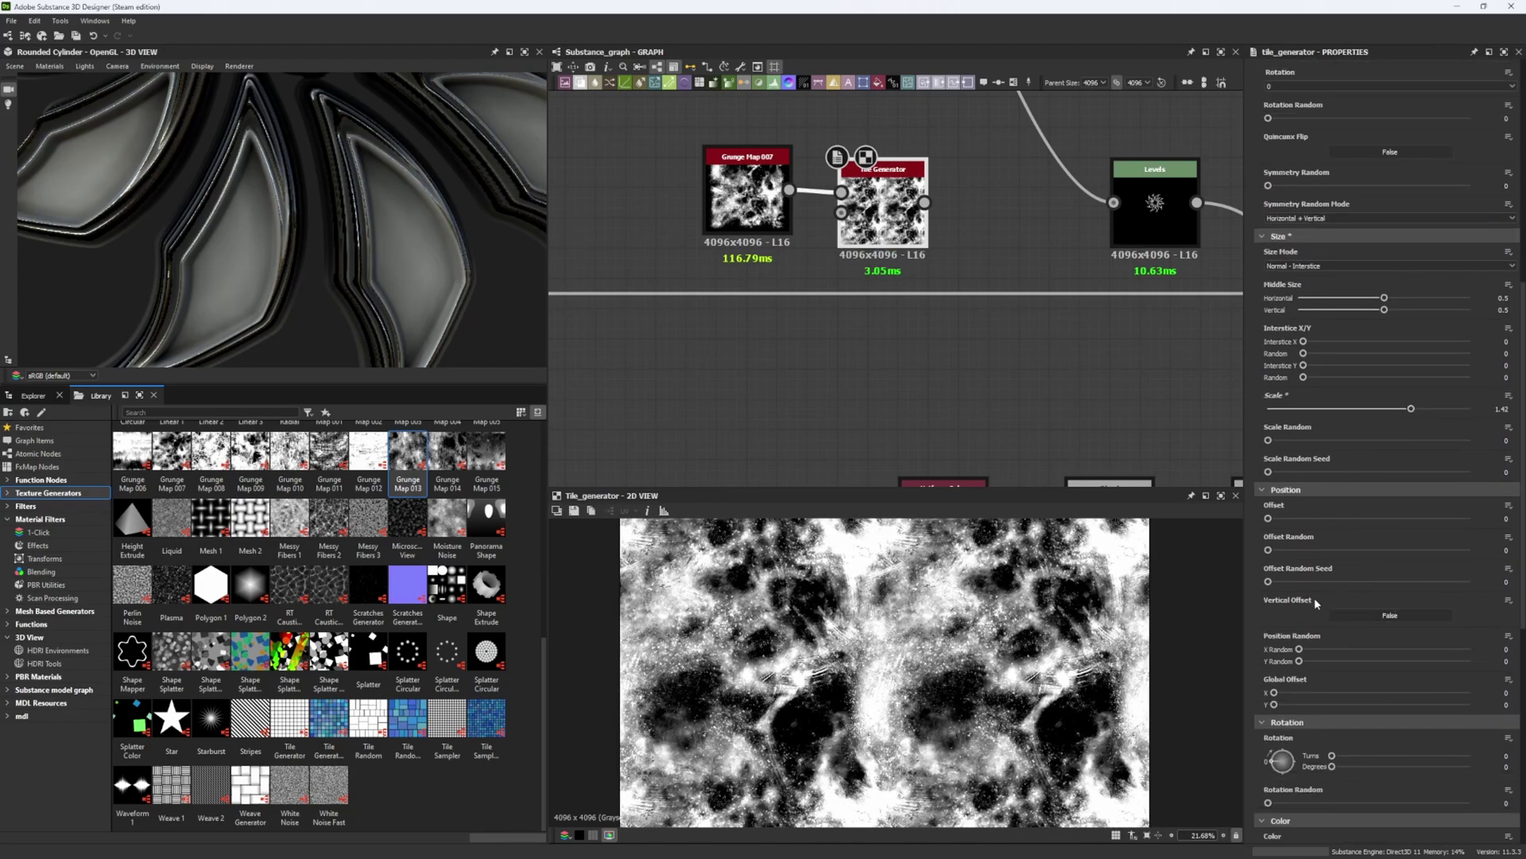
drag(1268, 549, 1376, 525)
scroll(1304, 619, down, 1)
drag(1332, 579, 1401, 623)
scroll(1336, 613, down, 2)
scroll(1038, 660, down, 5)
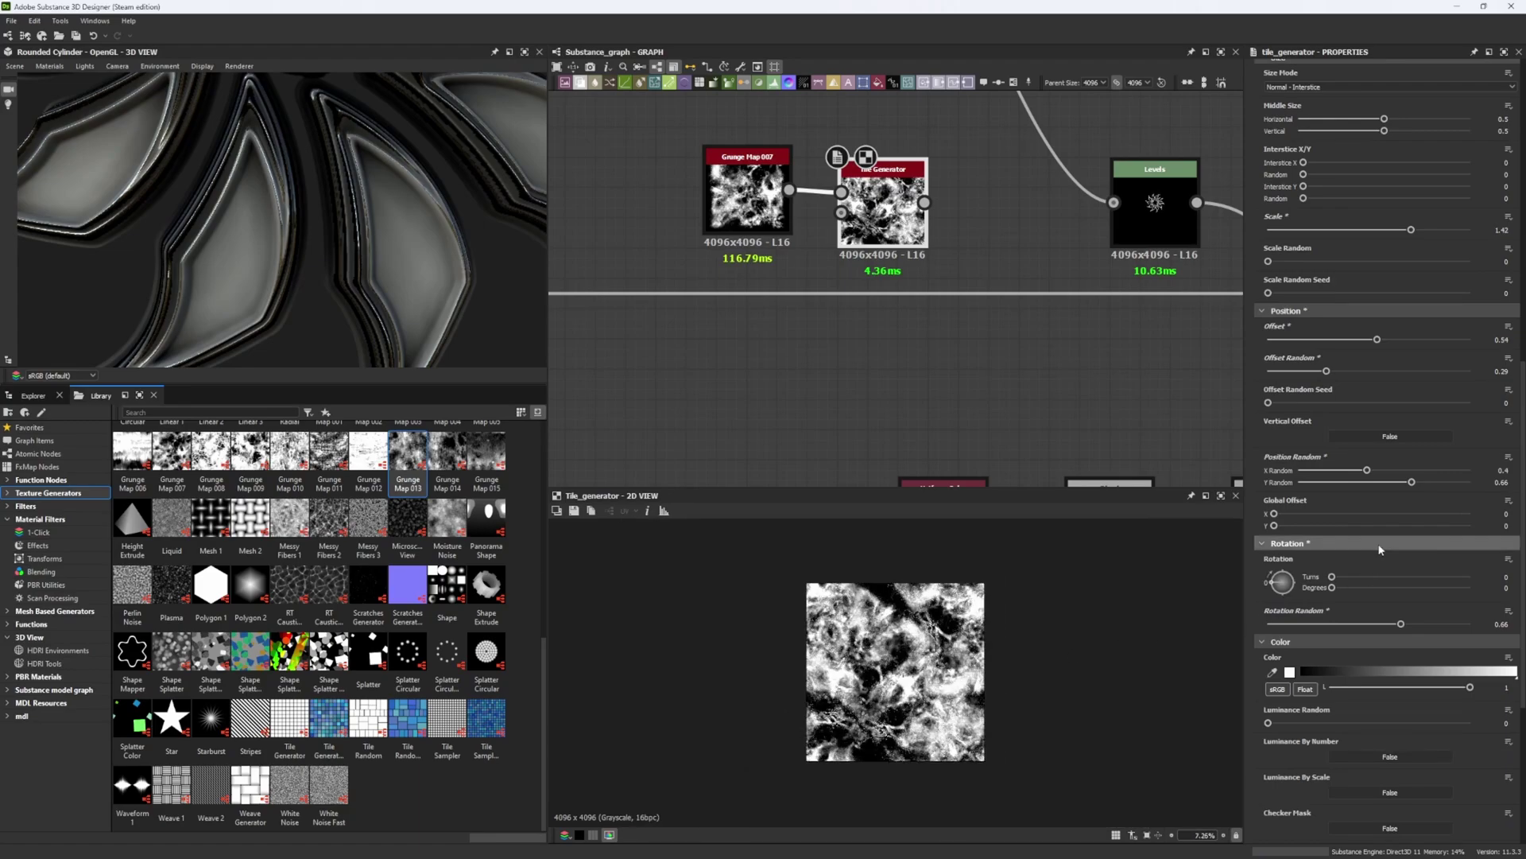
Set the Tile Generator's Scale Random to 0.23 and raise its Scale slightly above 1.84.
scroll(1381, 544, up, 5)
drag(1412, 480, 1454, 480)
click(1307, 512)
drag(1309, 511, 1315, 511)
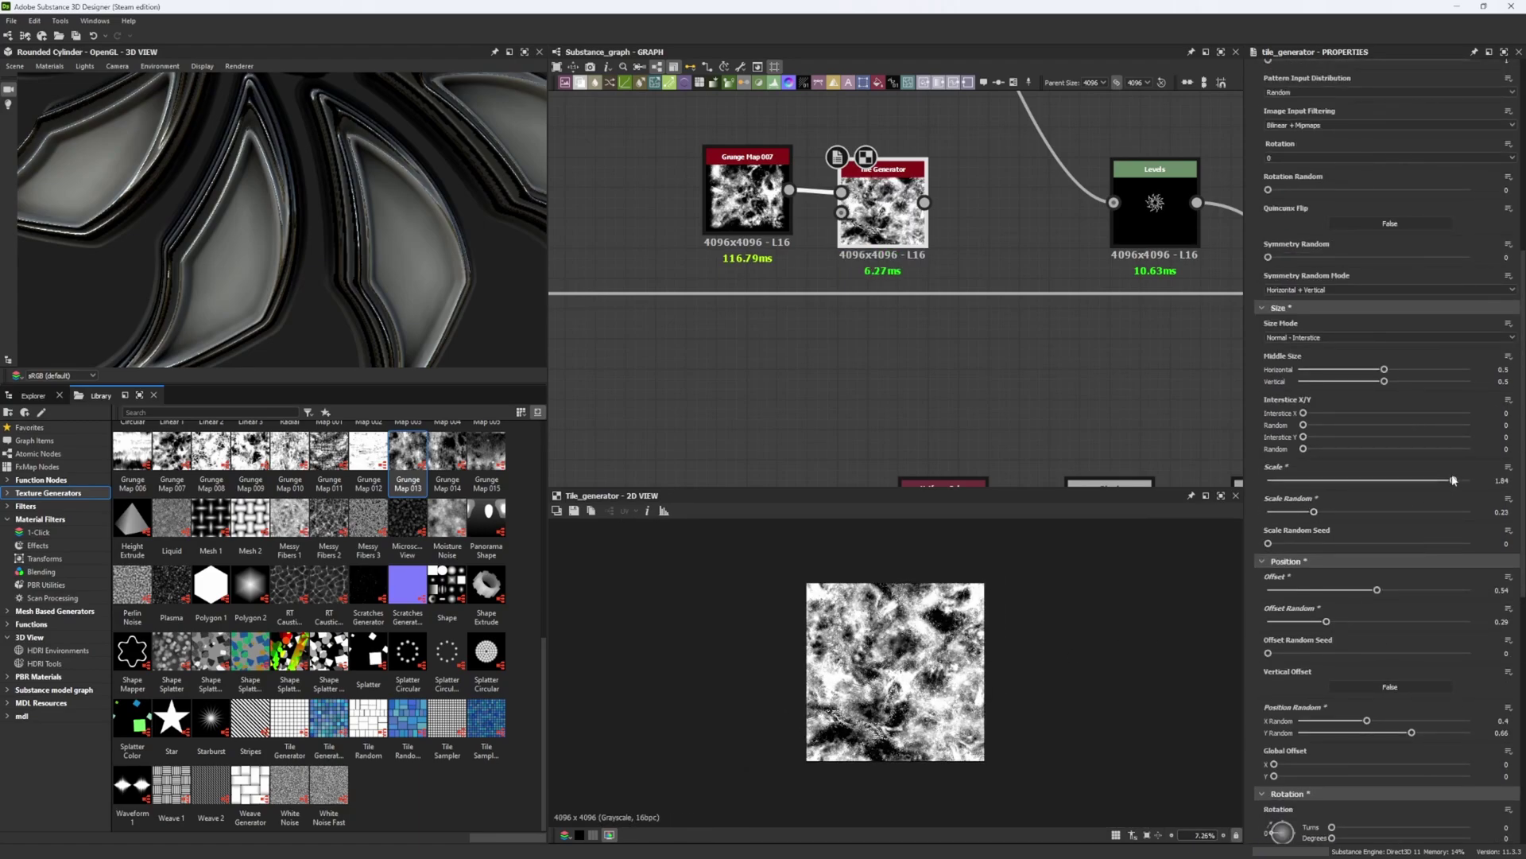
drag(1454, 480, 1461, 481)
Set the Tile Generator's Luminance Random to 0.54 and check the tiled grunge up close.
scroll(1325, 592, down, 3)
scroll(1324, 590, down, 8)
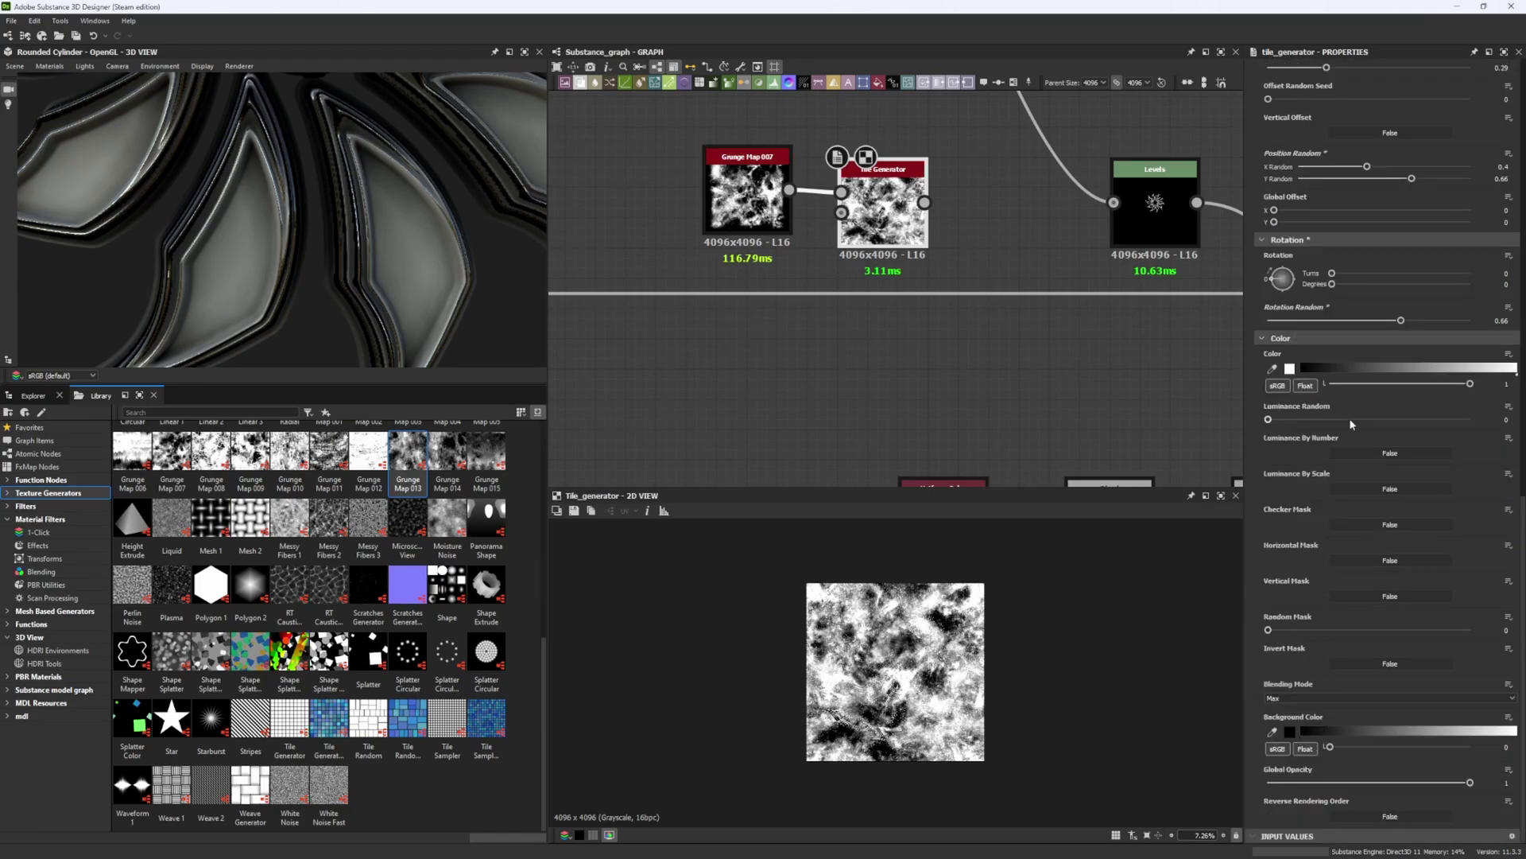
drag(1268, 419, 1377, 420)
scroll(934, 701, up, 6)
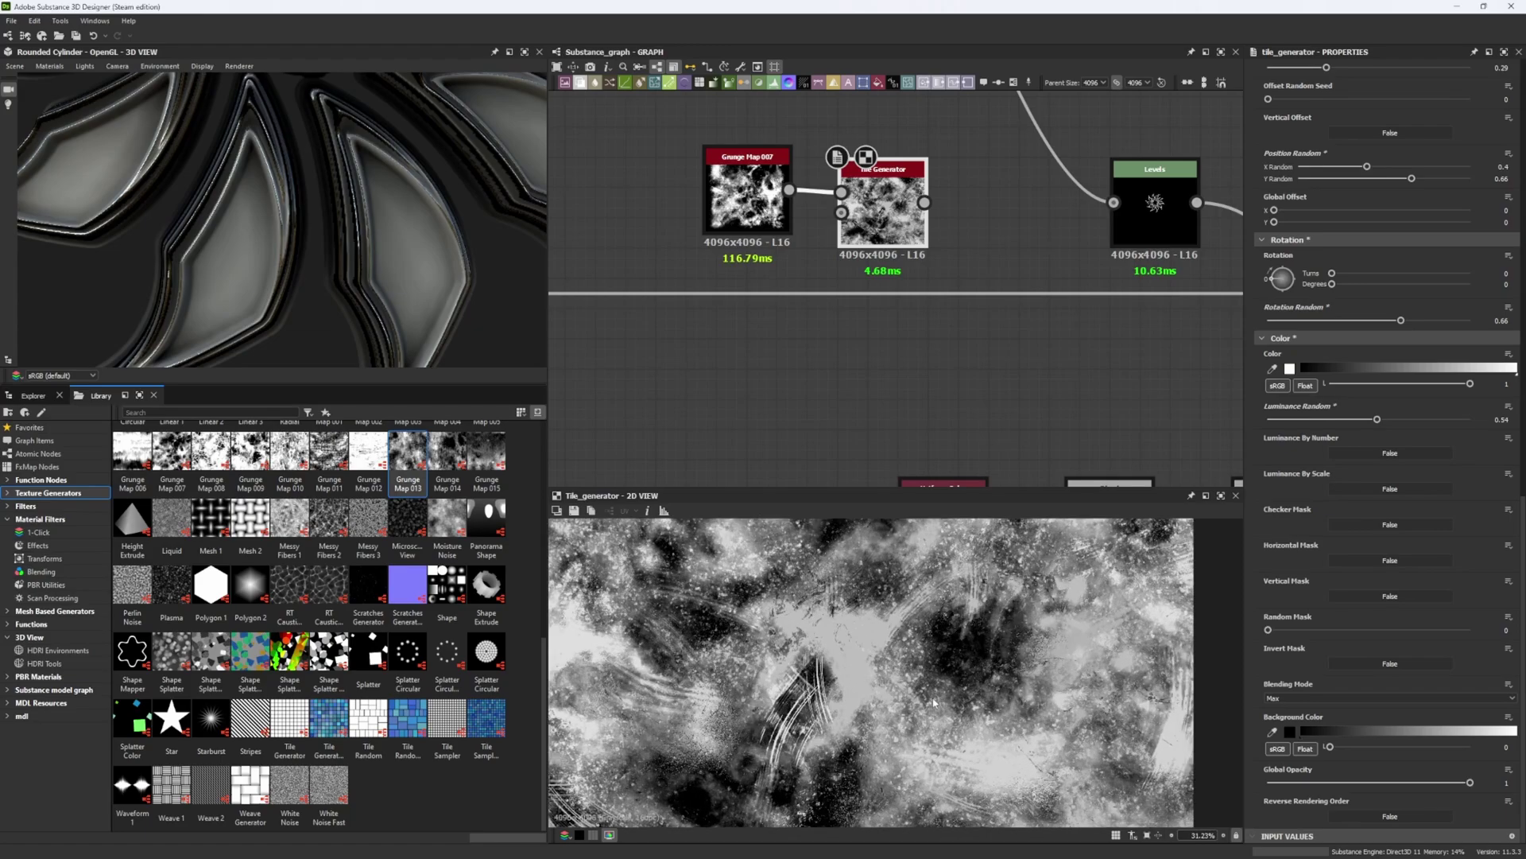
scroll(936, 698, down, 5)
Move Grunge Map 007 and the Tile Generator together to just above the Levels node feeding the roughness chain.
scroll(1049, 443, down, 4)
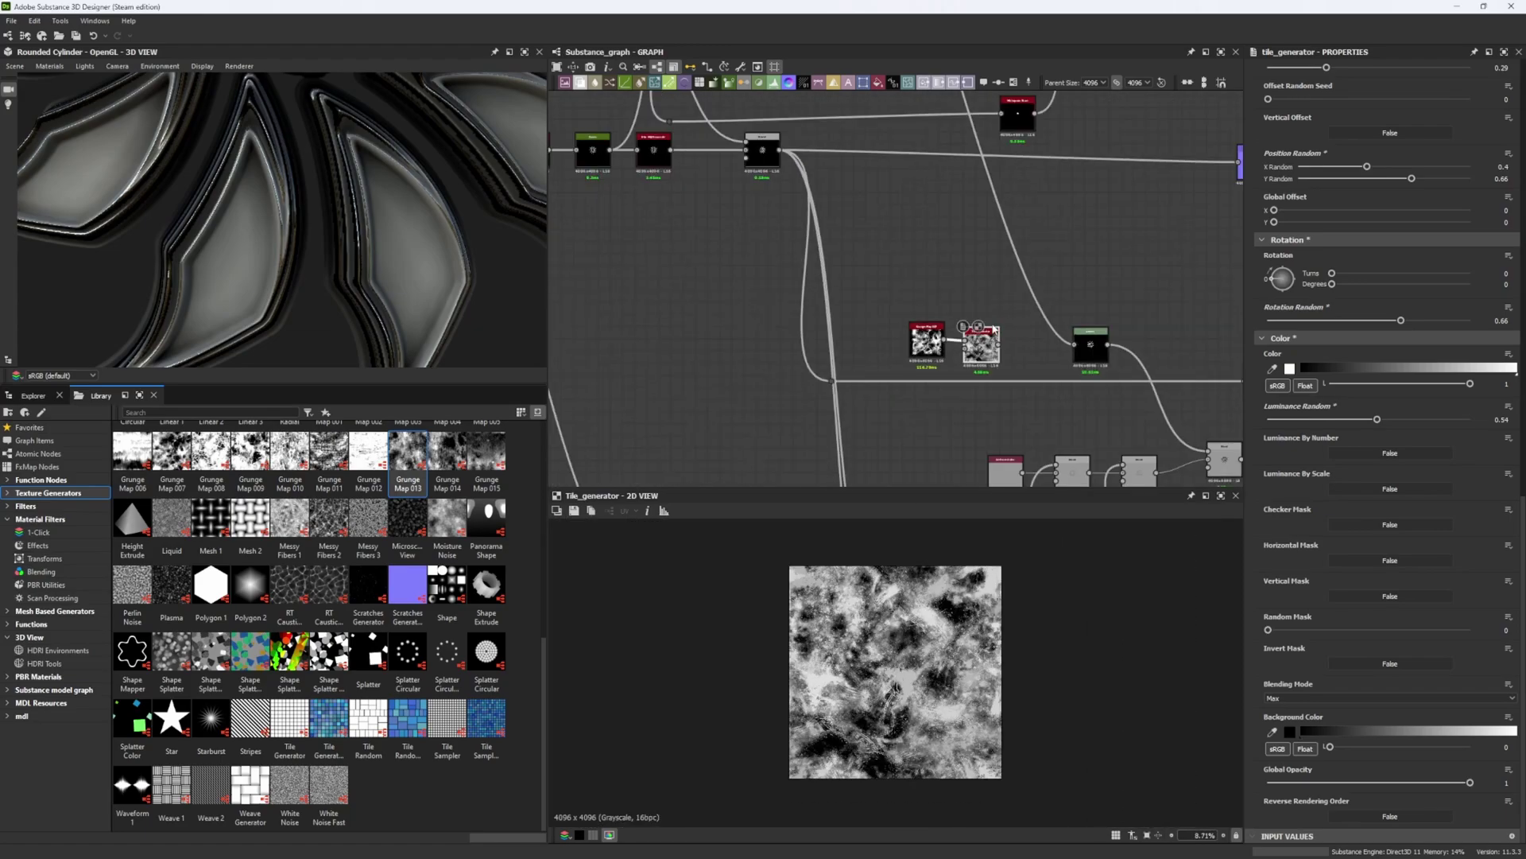
drag(981, 343, 1104, 270)
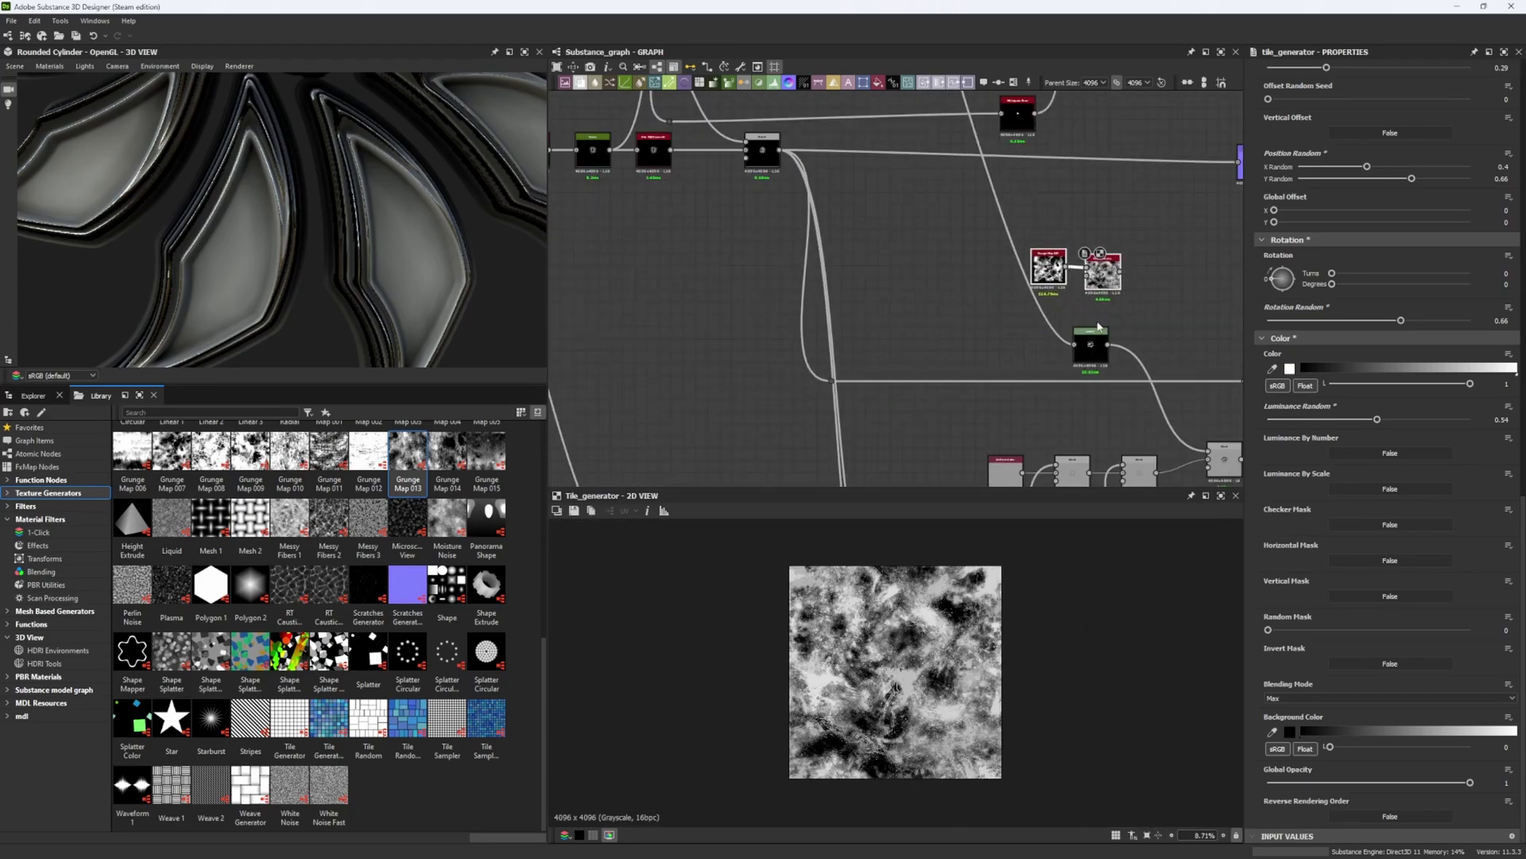
middle_drag(1094, 322, 1004, 330)
Add a Blend node with the Levels edge mask as background and the Tile Generator as foreground.
scroll(1011, 332, up, 6)
drag(996, 370, 1069, 306)
click(1097, 348)
drag(1031, 152, 1078, 273)
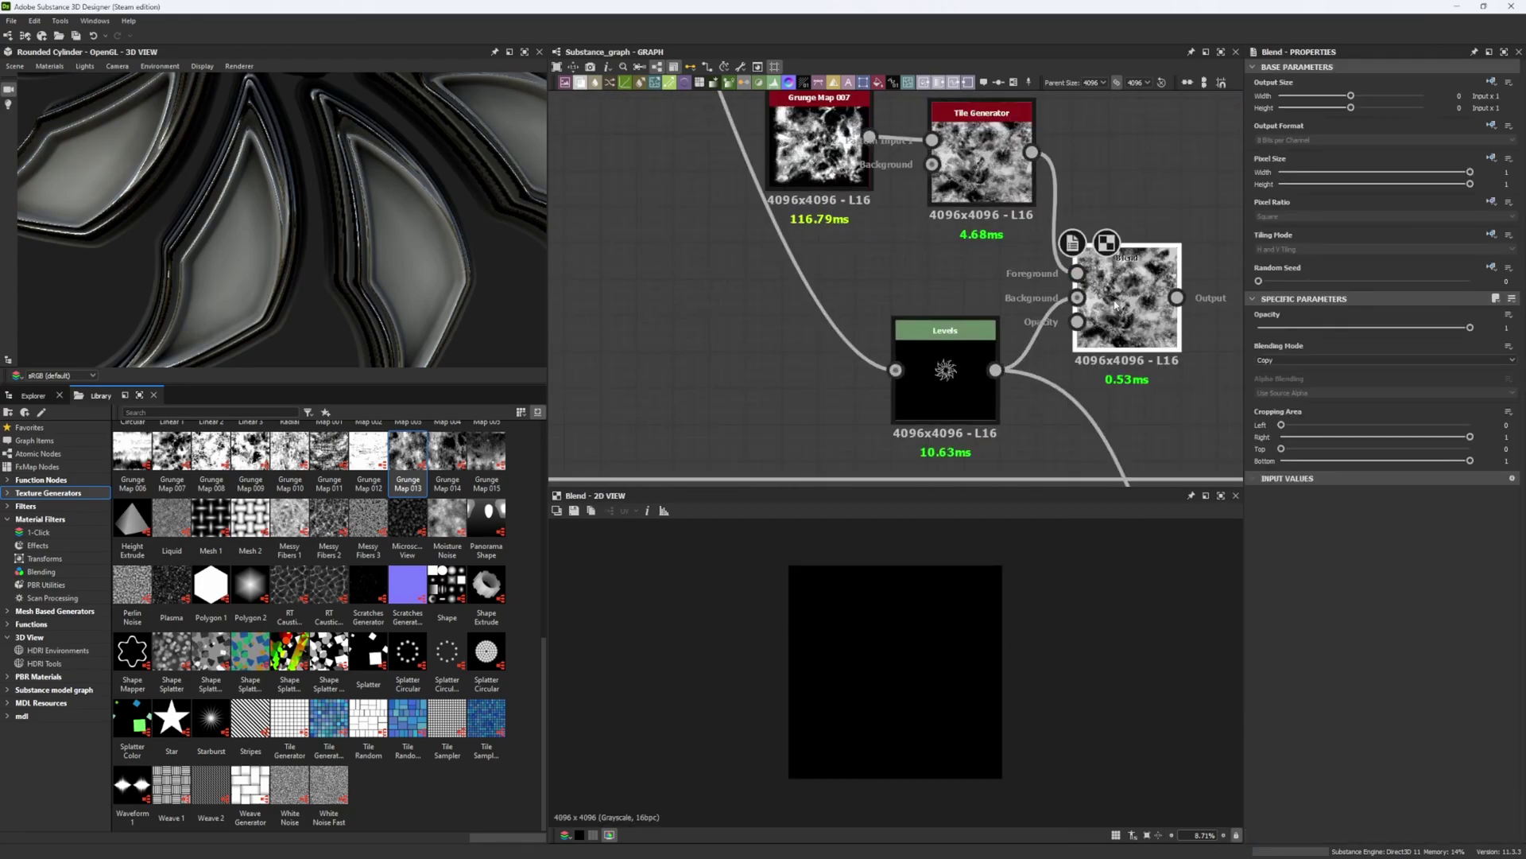
Set the new Blend's mode to Multiply and transfer the Levels node's outgoing roughness connection to the Blend output.
click(1275, 360)
click(1269, 392)
scroll(924, 684, up, 10)
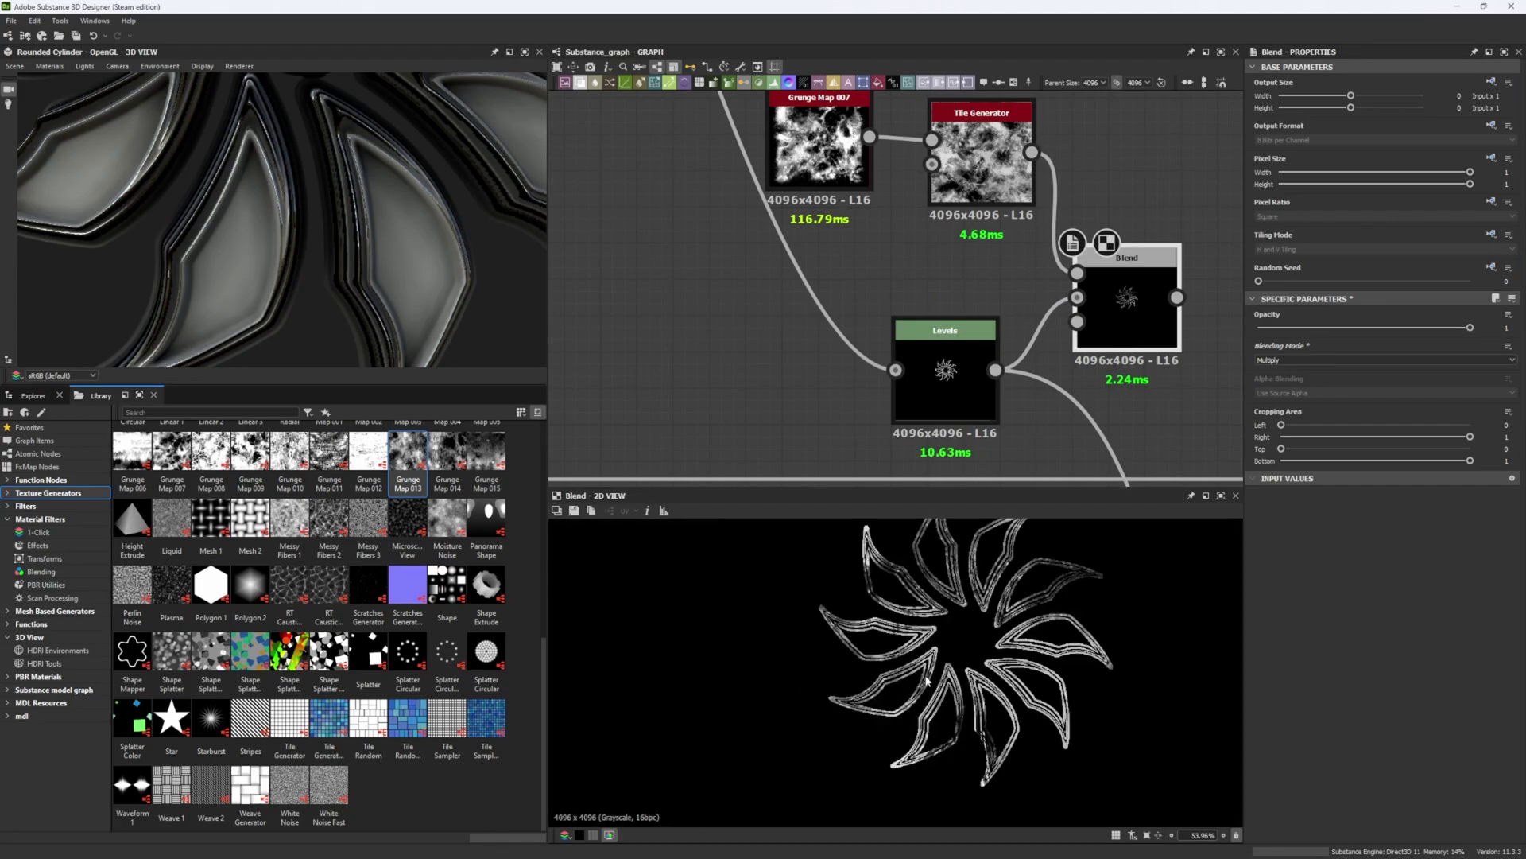
scroll(925, 684, up, 3)
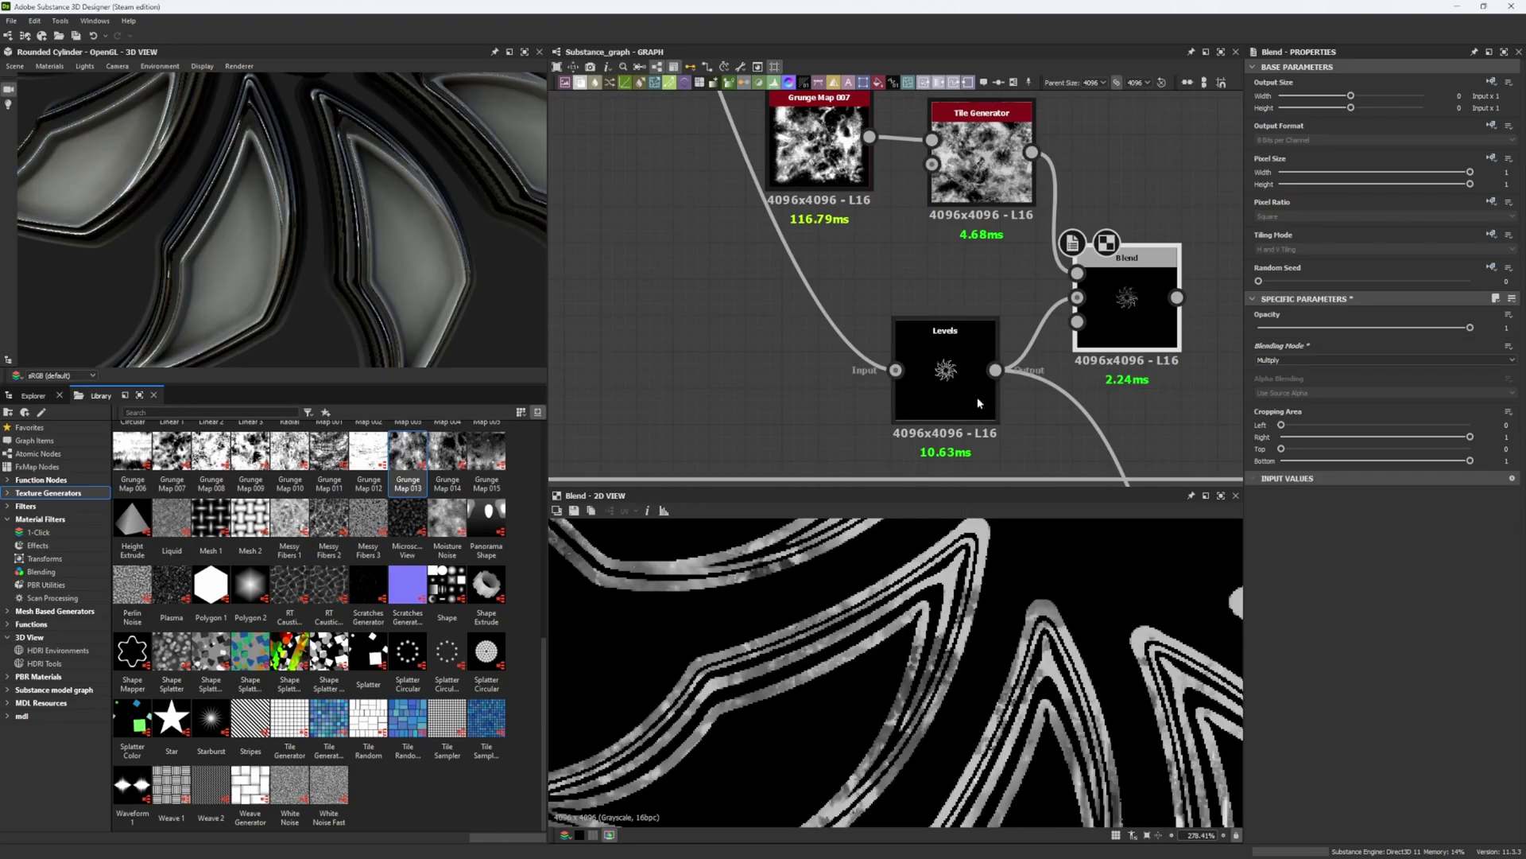
shift+drag(996, 370, 1187, 299)
shift+drag(995, 370, 1176, 297)
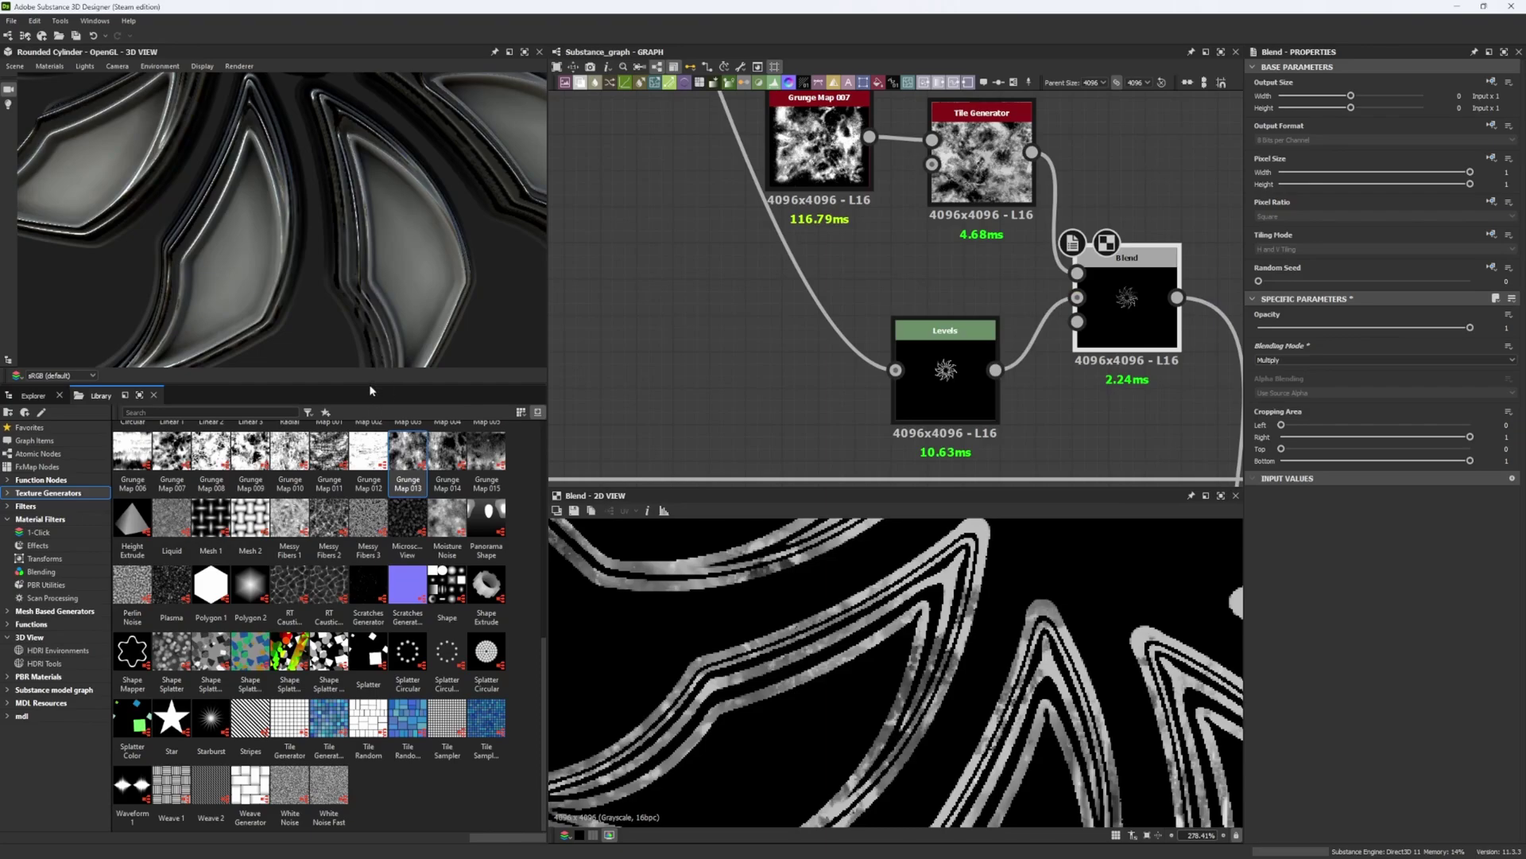
Enlarge the 3D view, display the material on the hi-res plane, and frame the ornament closely under adjusted lighting.
drag(370, 385, 371, 725)
scroll(342, 442, down, 5)
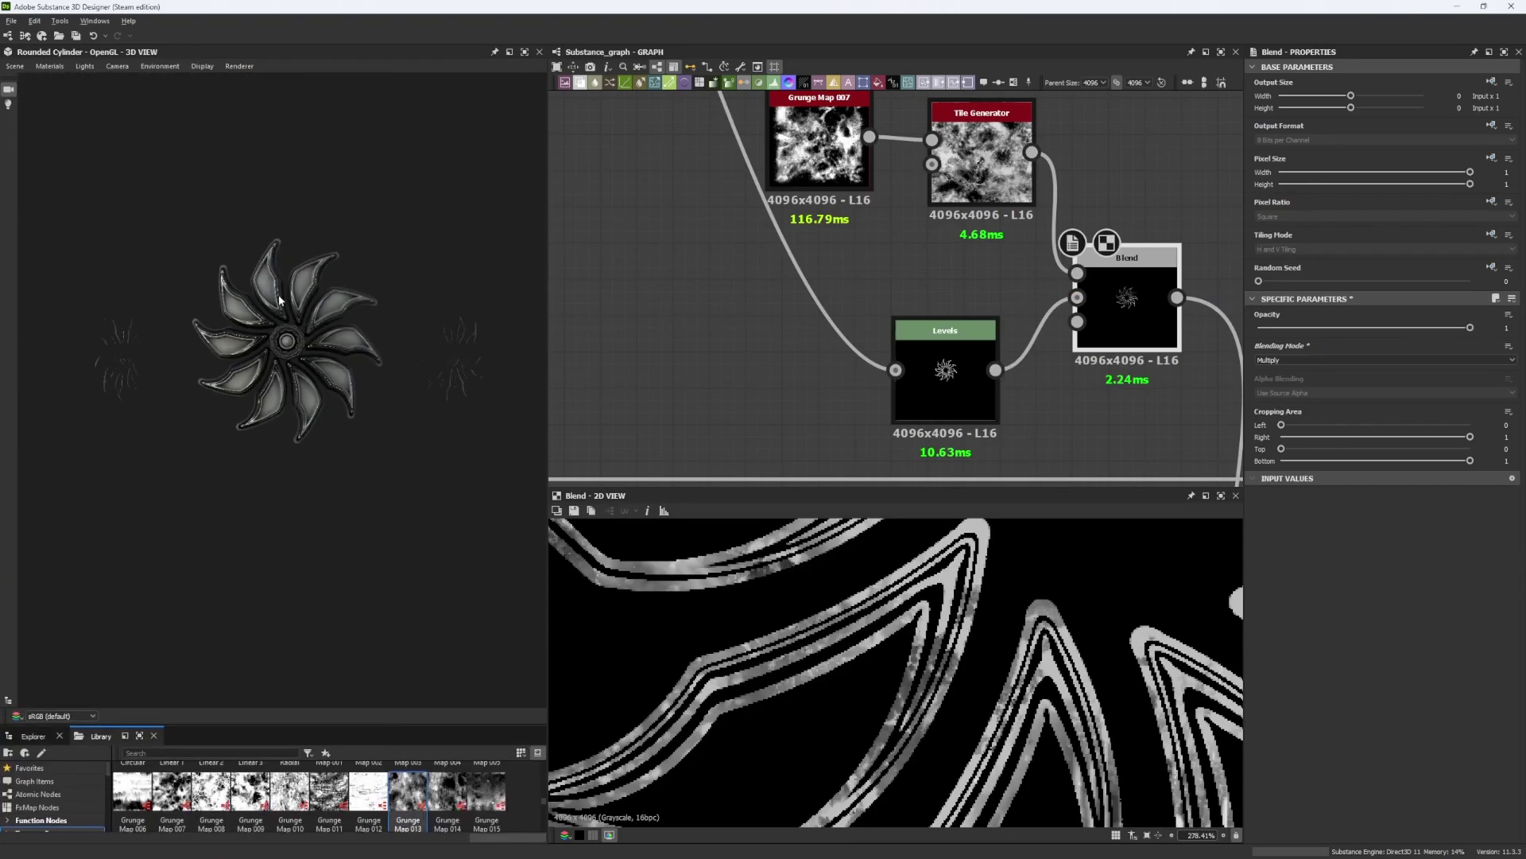
click(15, 66)
click(60, 167)
drag(288, 421, 259, 331)
right_drag(259, 330, 306, 585)
mouse_move(307, 585)
mouse_down()
mouse_move(384, 561)
mouse_move(151, 523)
mouse_up()
Move the Levels node farther from the Blend and compare the grunge-multiplied mask with the plain Levels mask up close.
middle_drag(974, 159, 891, 150)
drag(869, 365, 724, 328)
click(1047, 300)
scroll(879, 598, down, 8)
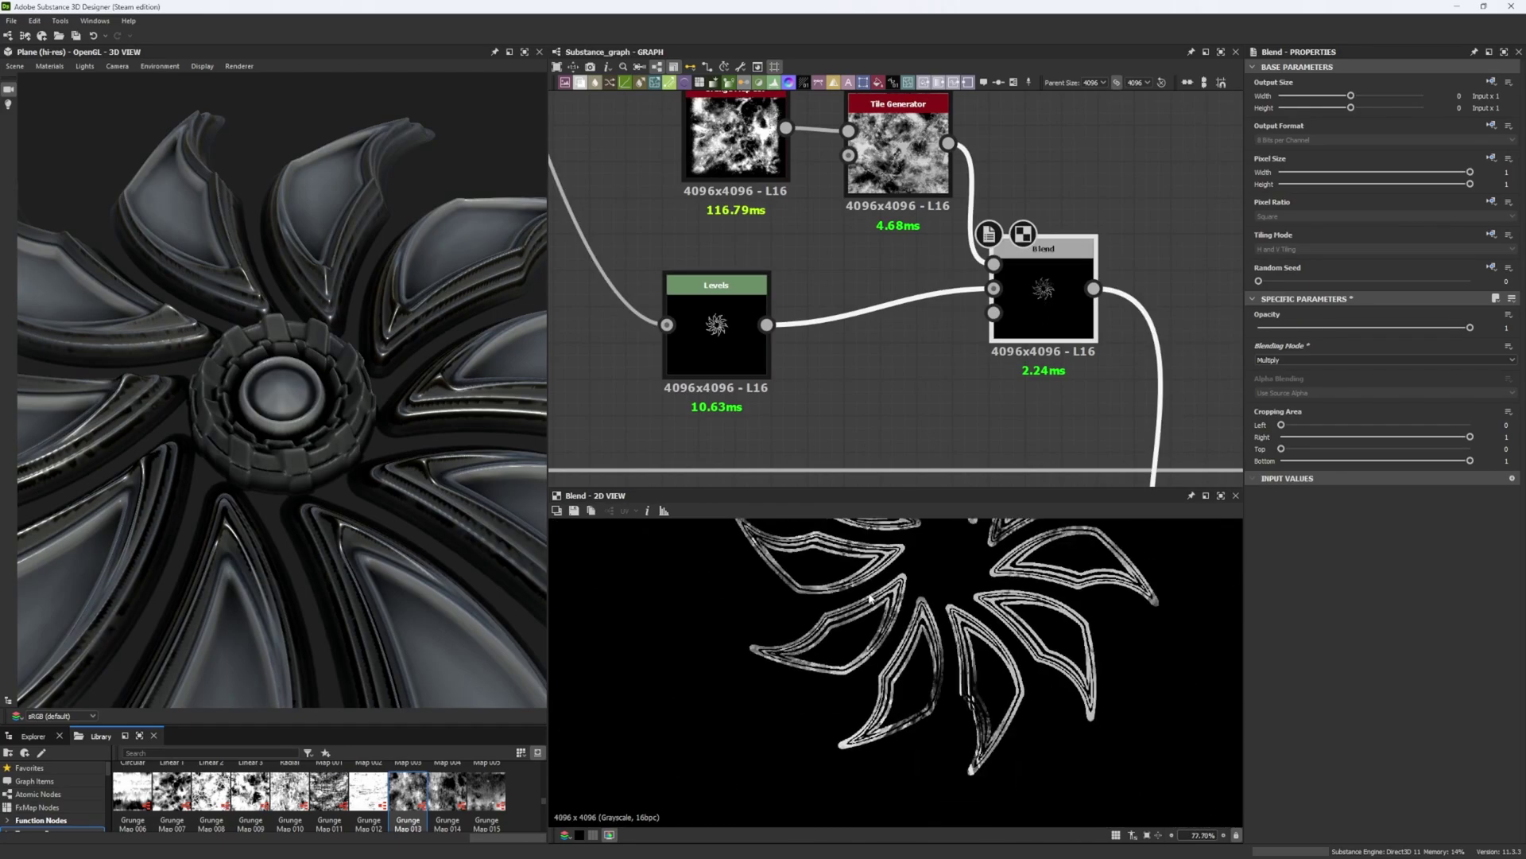
scroll(879, 598, up, 4)
scroll(869, 592, up, 3)
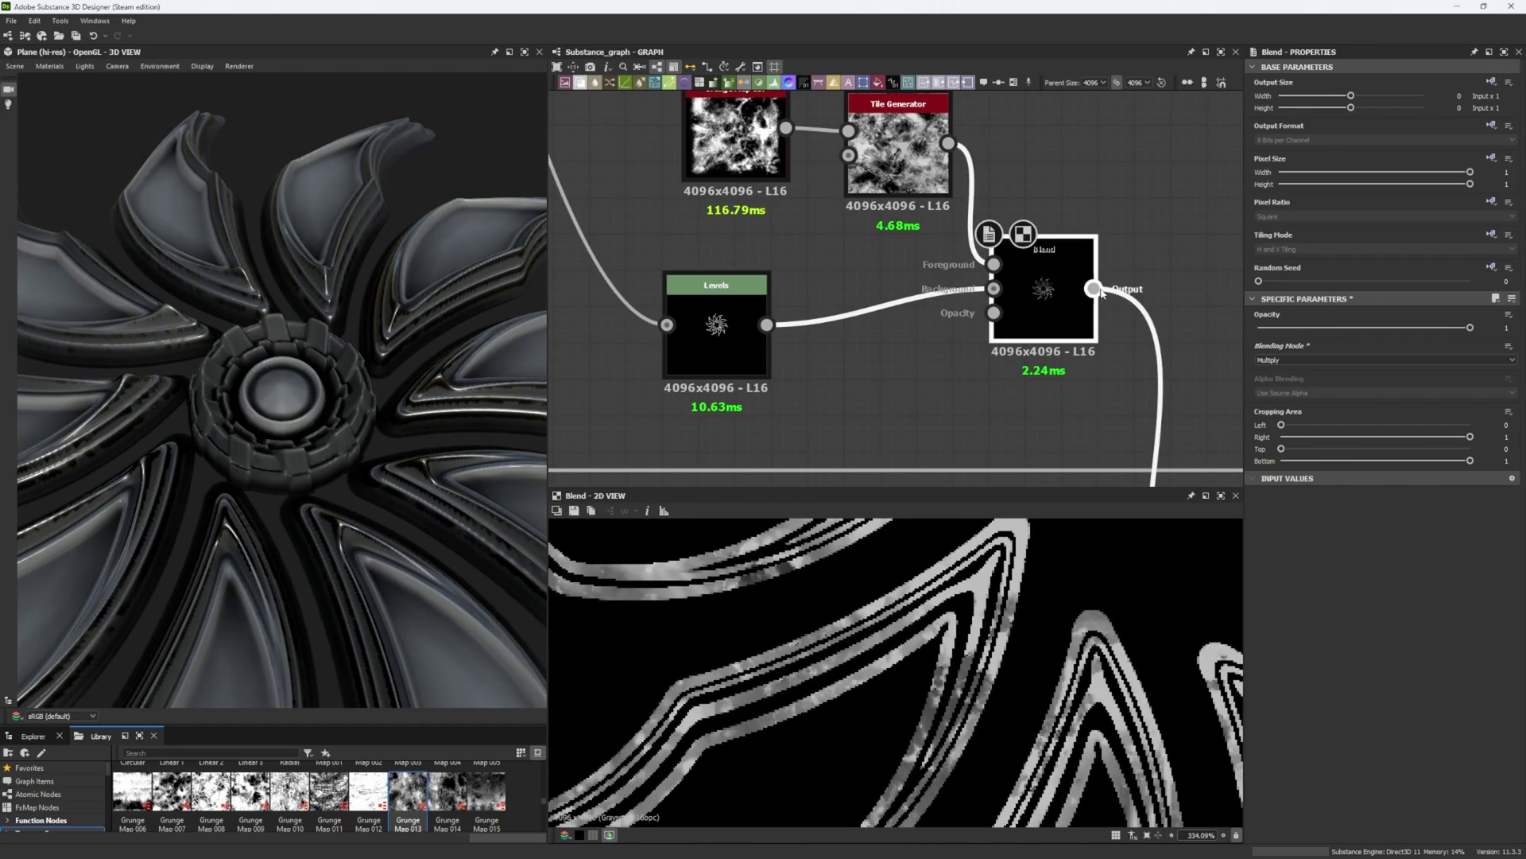
click(762, 337)
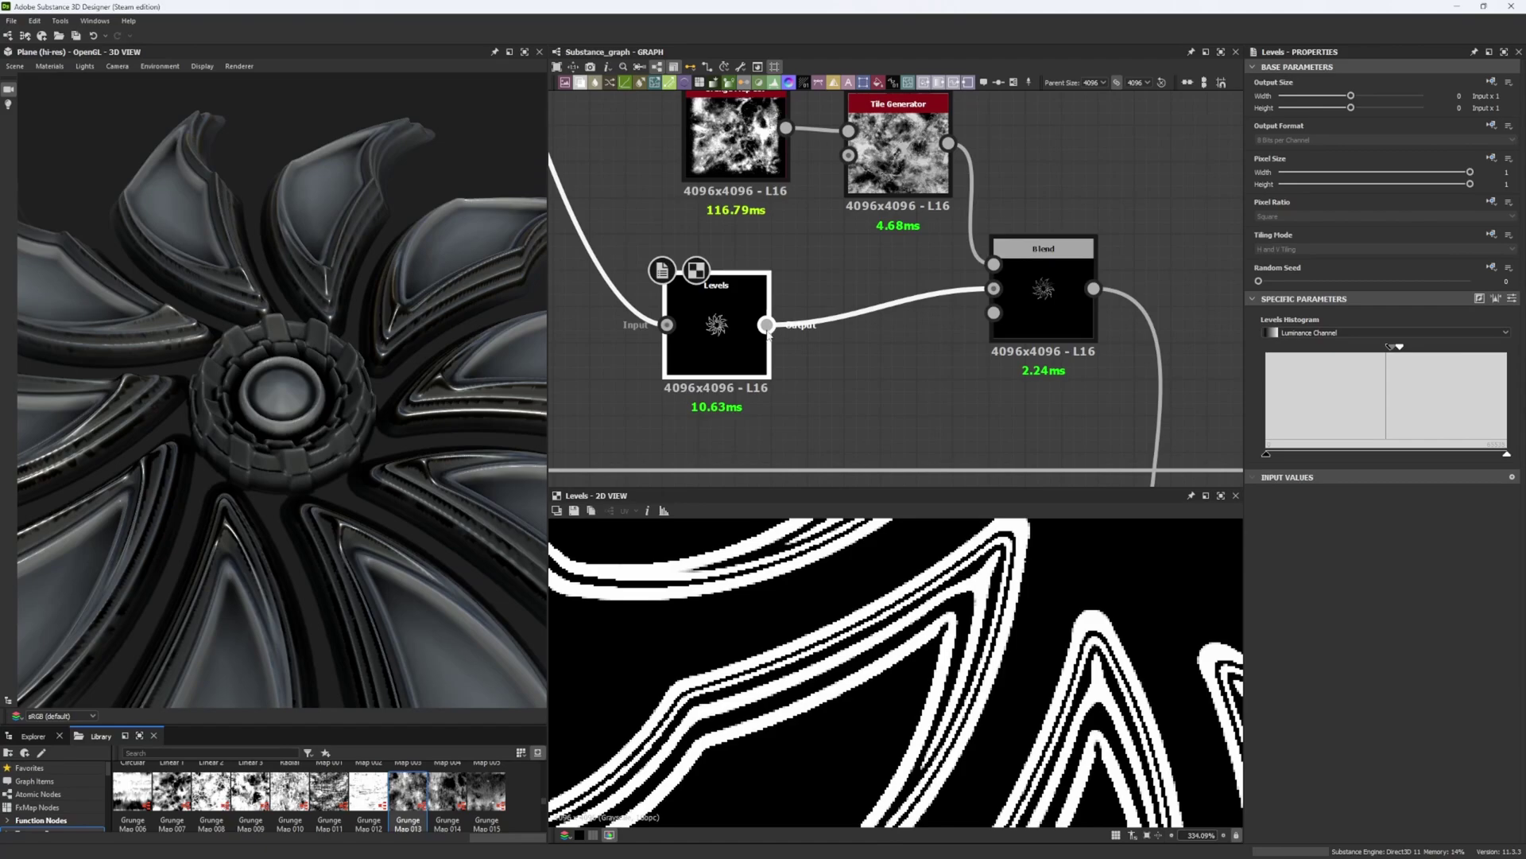
Insert a Blur HQ Grayscale between the Levels edge mask and the Blend's background, with Intensity 0.1 and Quality 1.
drag(767, 325, 818, 362)
text(hq)
click(848, 388)
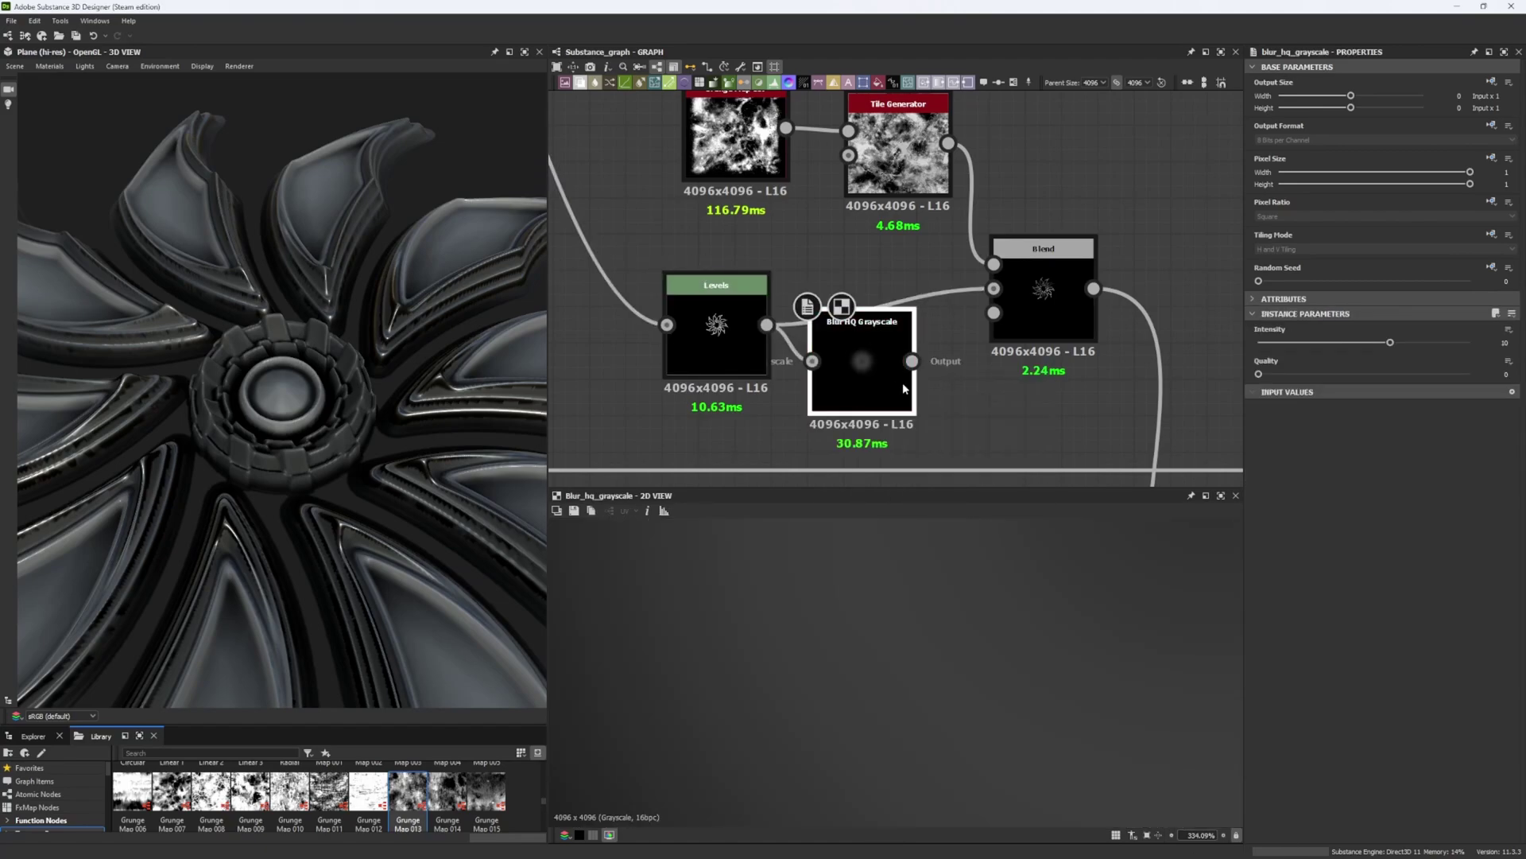
click(1503, 343)
text(0.1)
key(Return)
drag(994, 289, 912, 362)
Try routing the blurred mask straight to the roughness chain instead of the grunge Blend for comparison in 3D, and undo it.
drag(121, 417, 254, 375)
mouse_move(255, 377)
ctrl+shift+right_down()
mouse_move(222, 382)
mouse_move(249, 386)
ctrl+shift+right_up()
drag(249, 390, 157, 356)
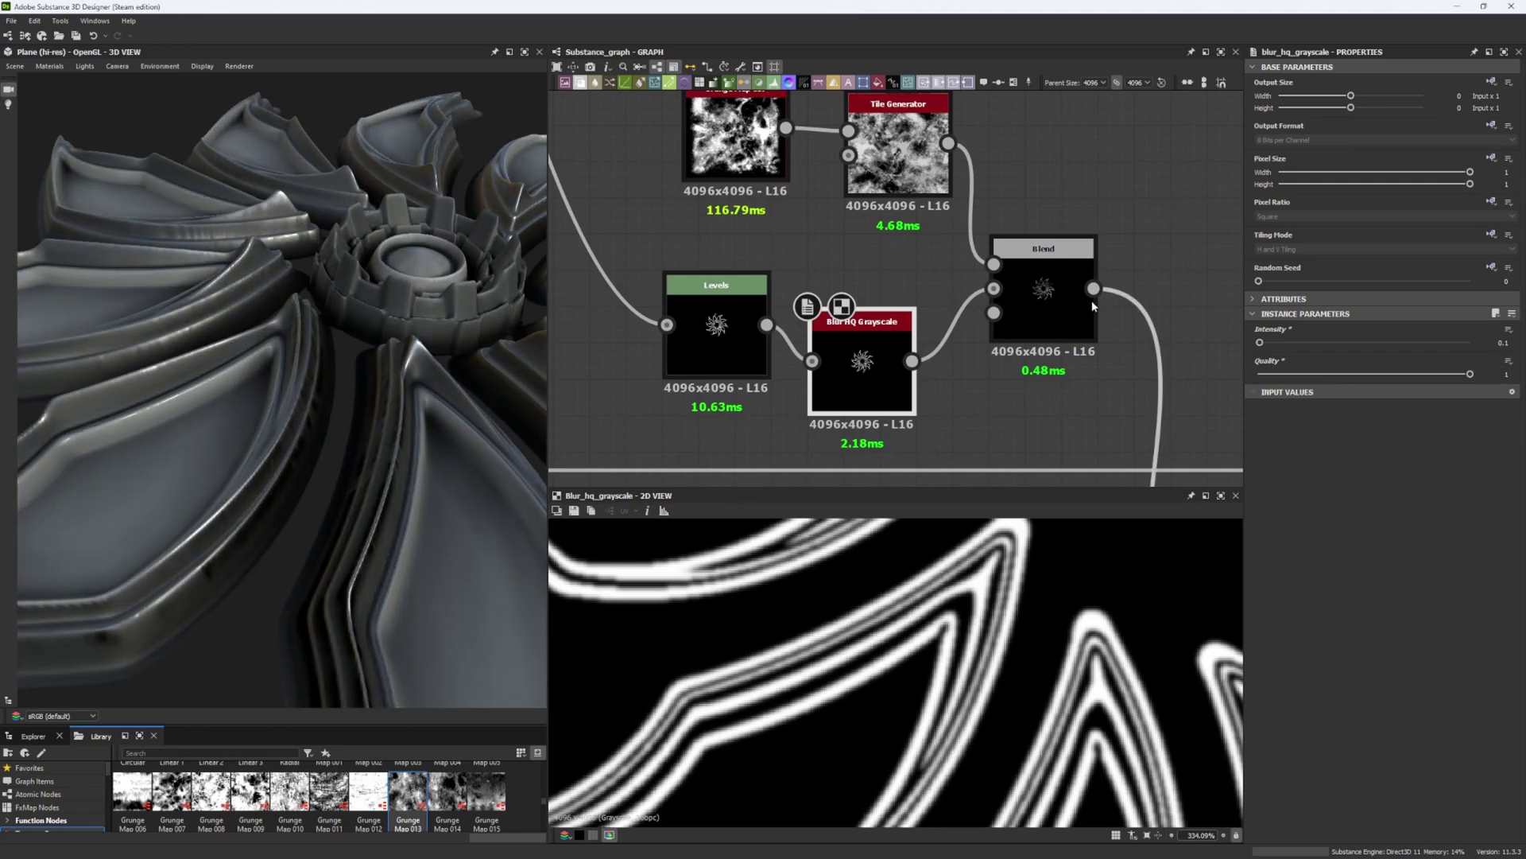
shift+drag(1094, 288, 897, 383)
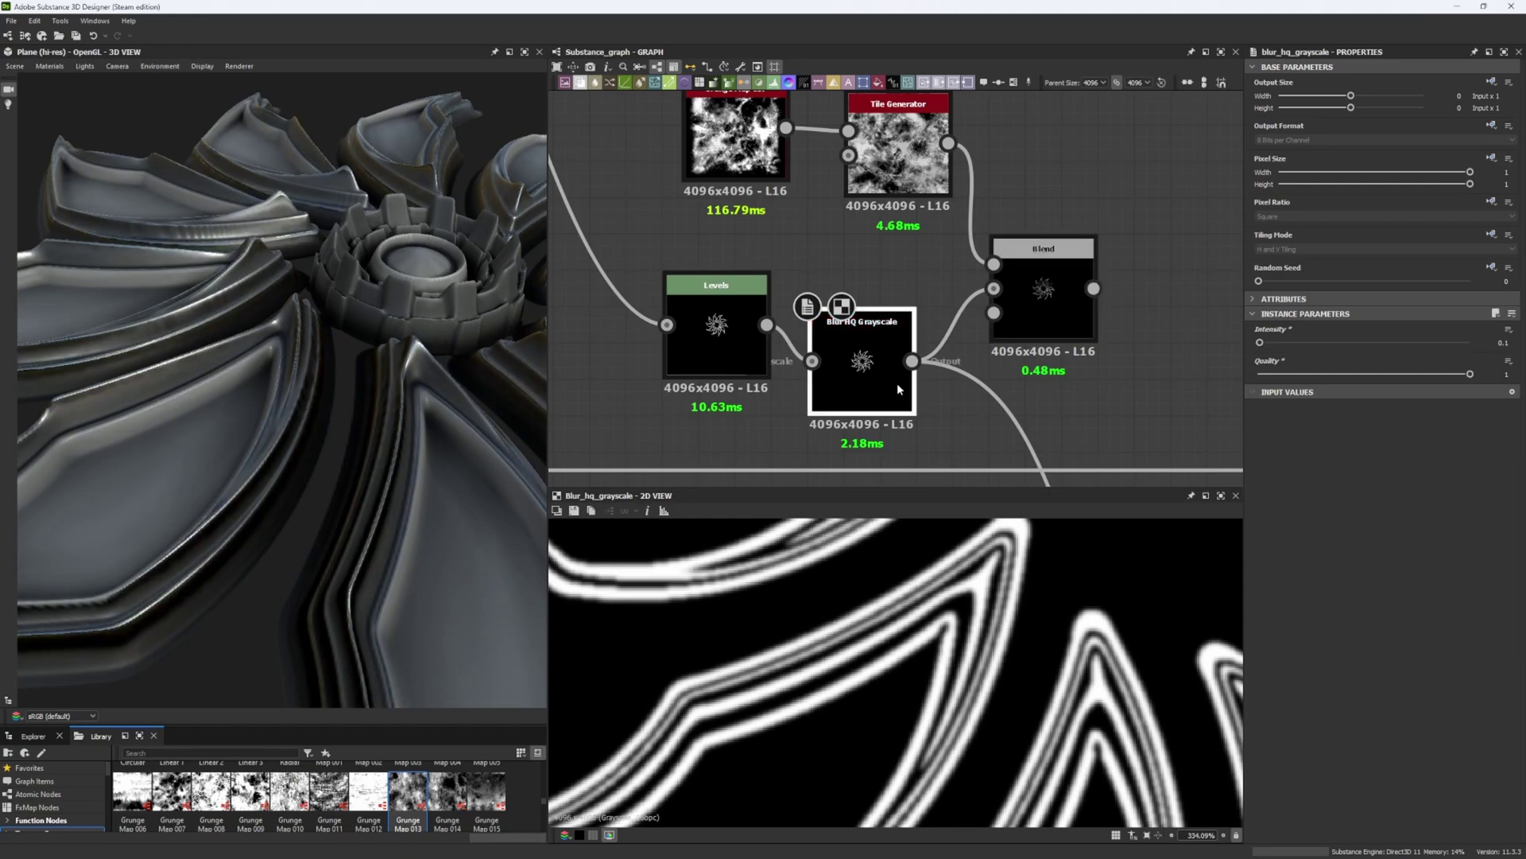
key(ctrl+z)
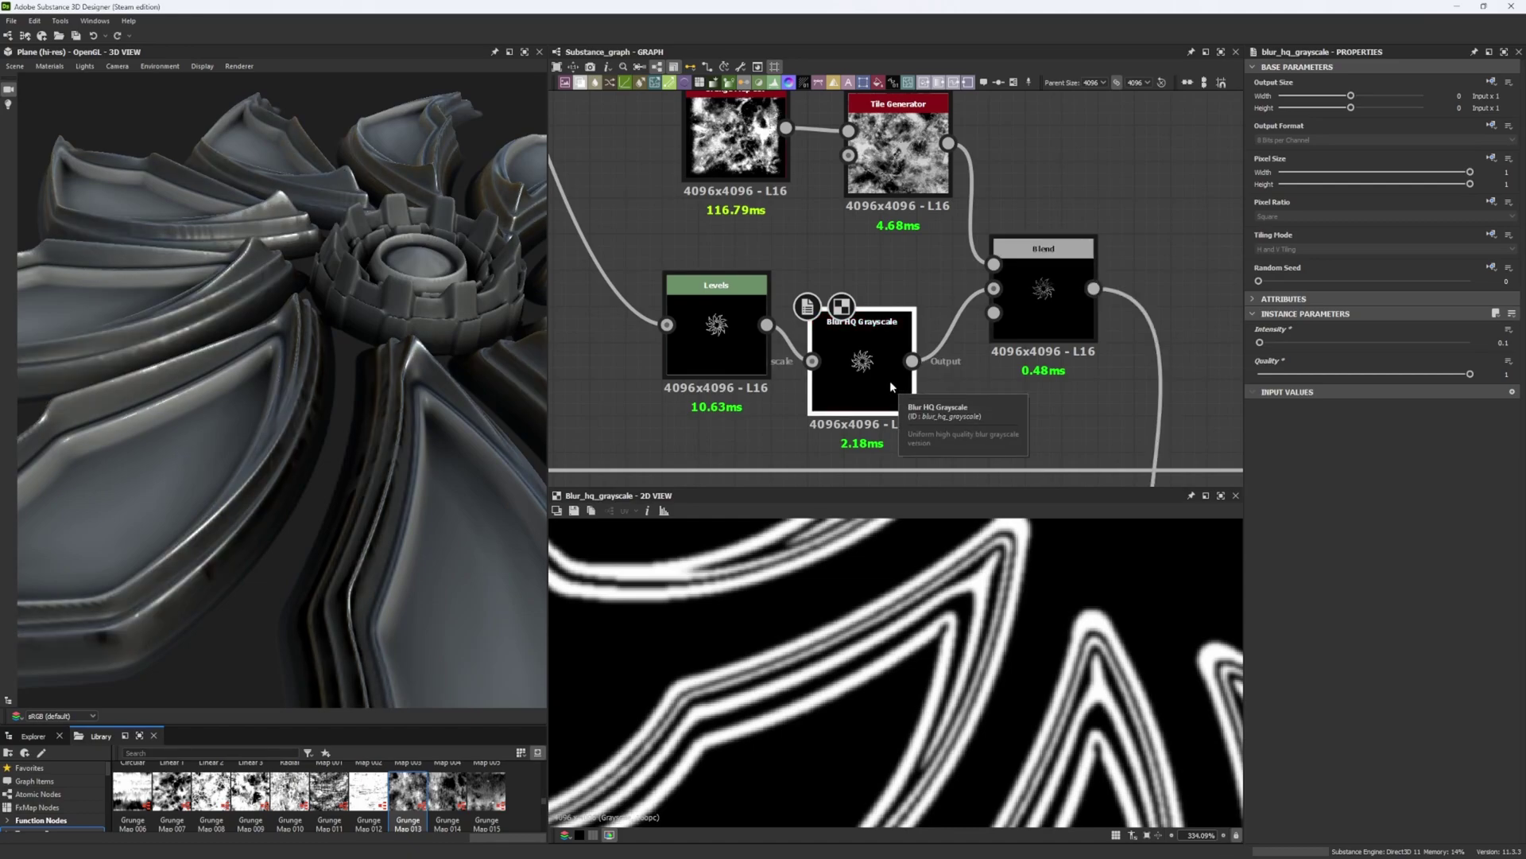
Compare the final roughness Subtract Blend at zero opacity and set its Opacity to 1.
scroll(1011, 346, down, 5)
scroll(1012, 346, up, 2)
click(1021, 335)
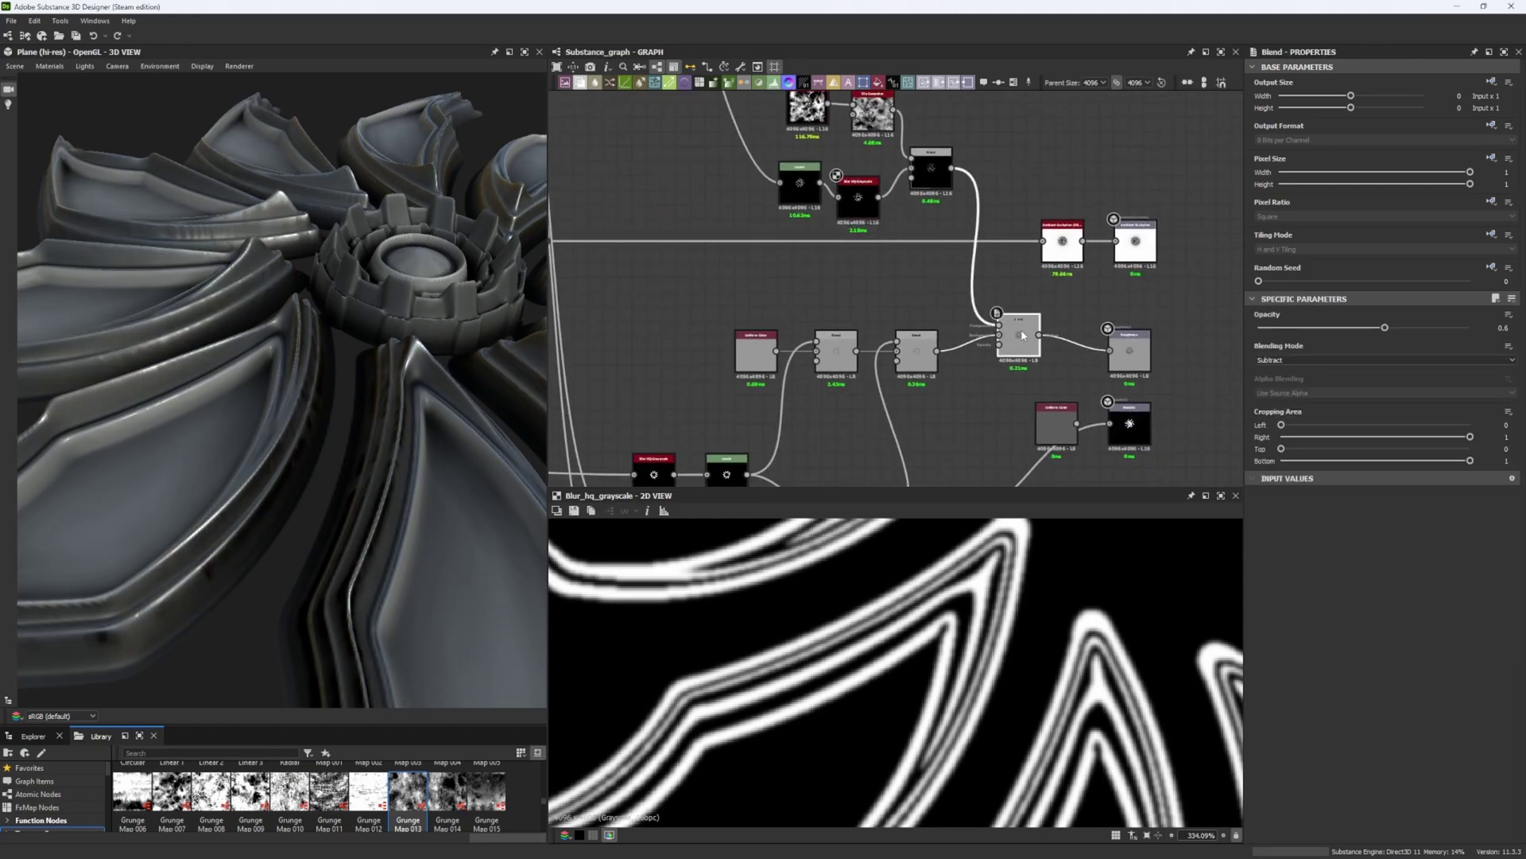
click(1258, 327)
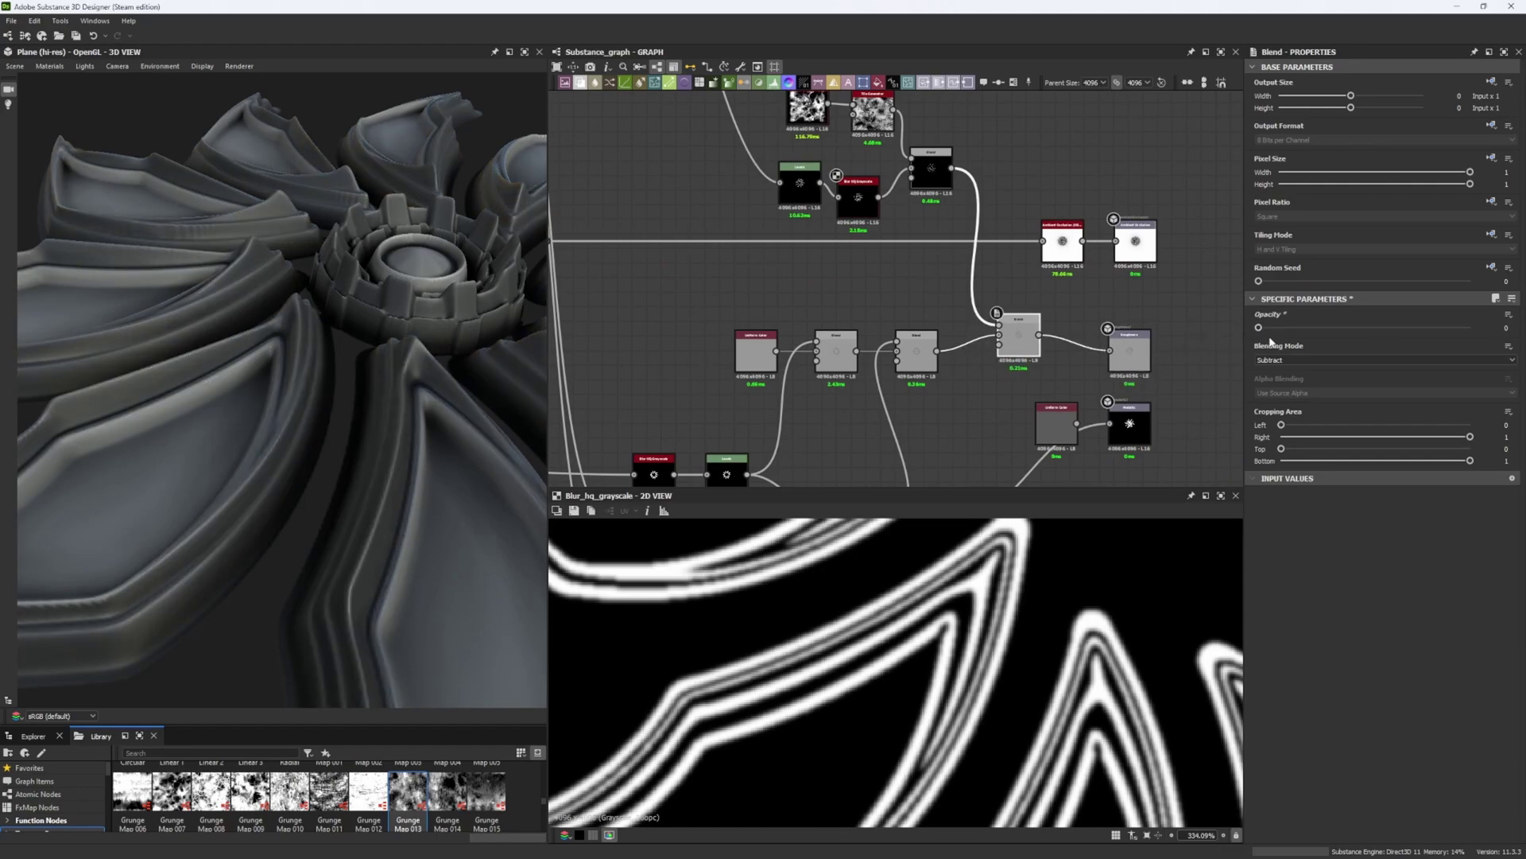
drag(1408, 332, 1522, 340)
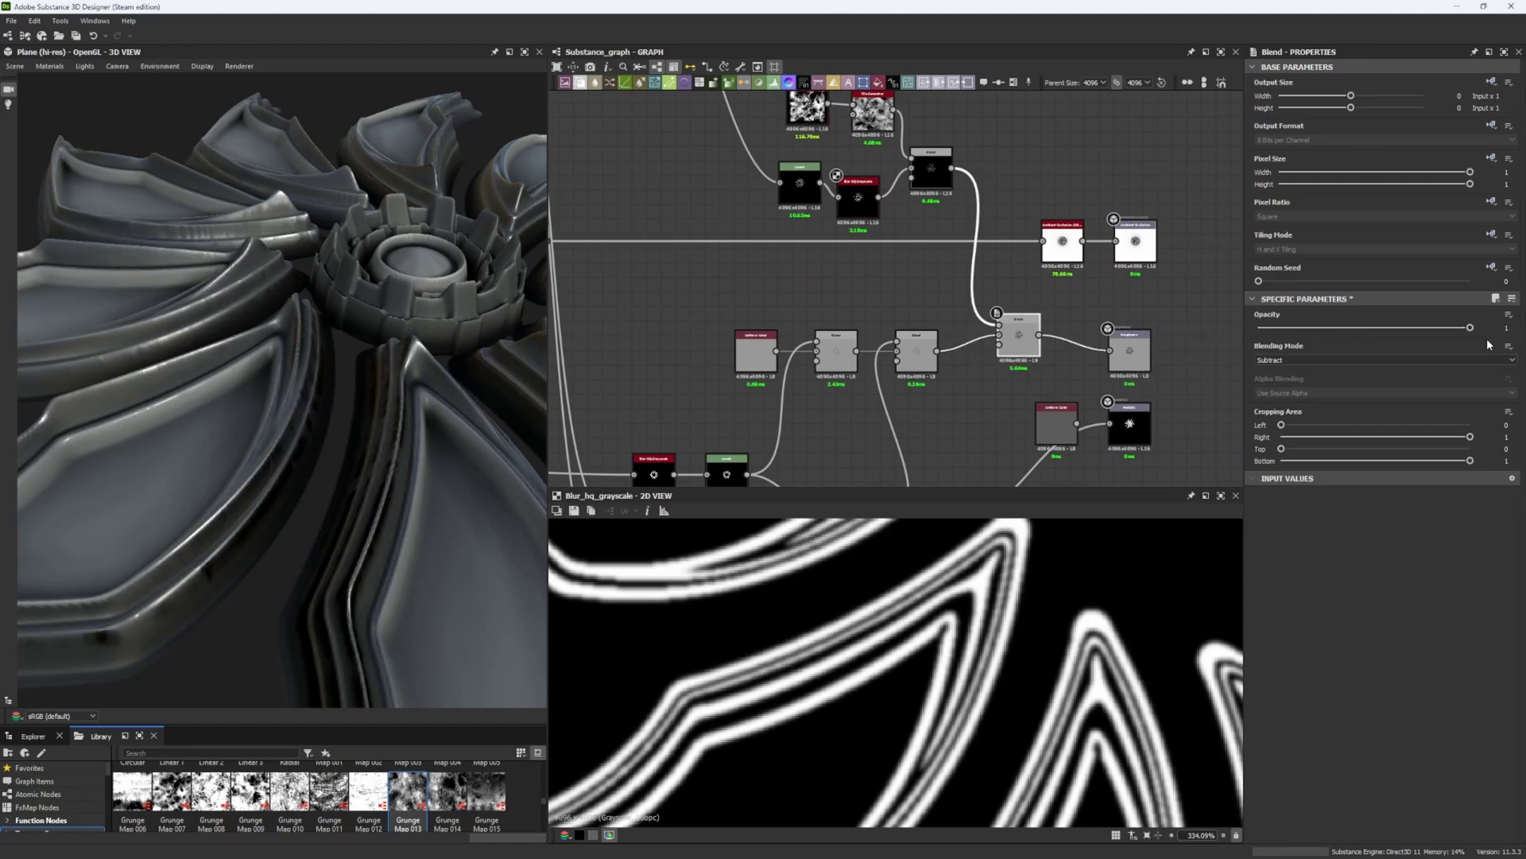
Switch the 3D preview mesh to the Rounded Cylinder and view the ornament up close and from farther away.
scroll(395, 472, down, 5)
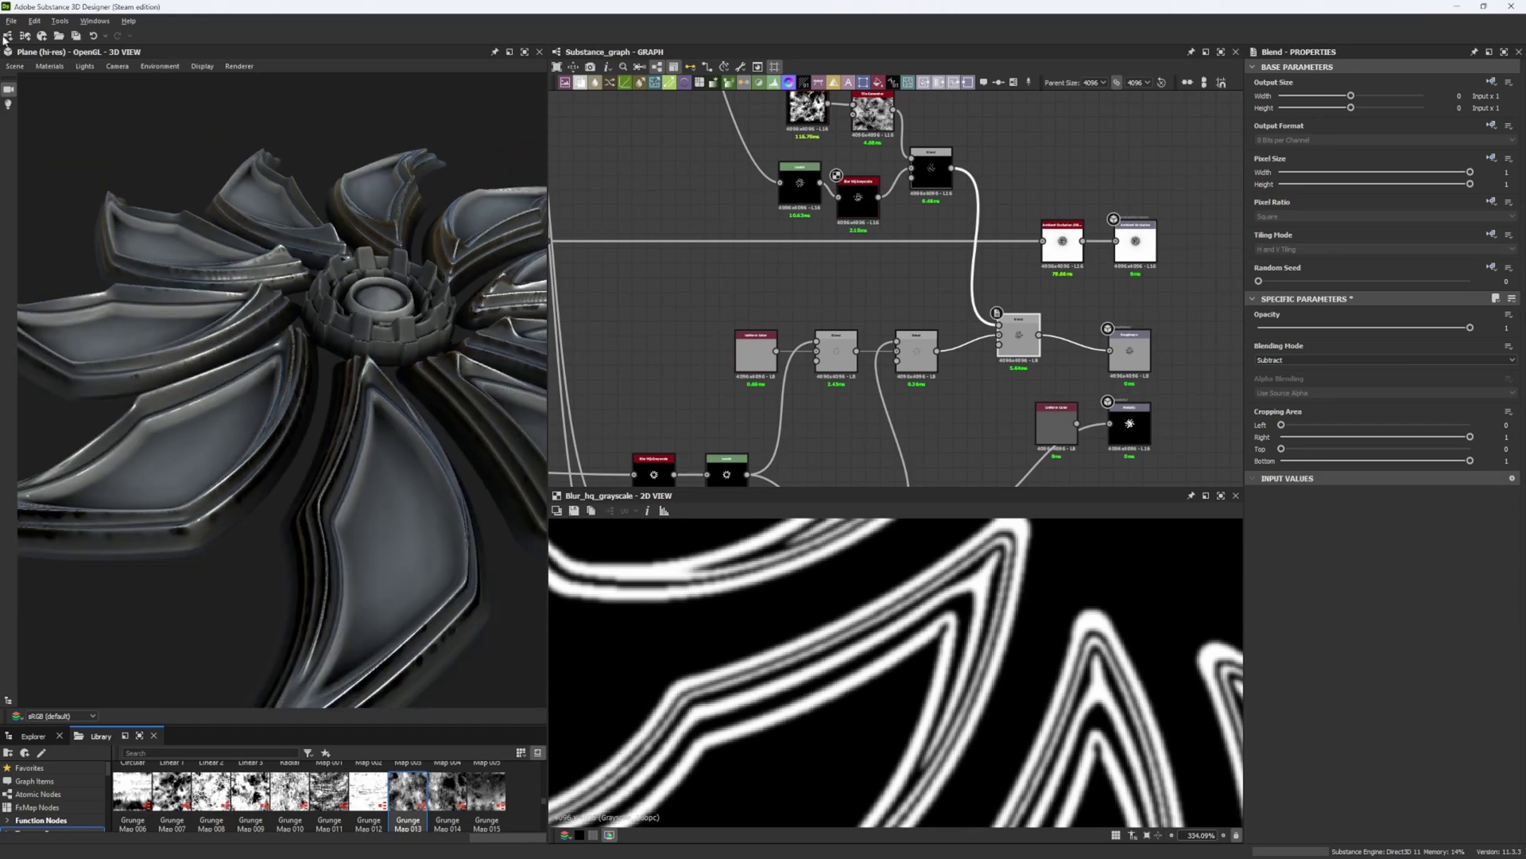
click(14, 66)
click(92, 226)
scroll(216, 321, up, 10)
ctrl+shift+right_drag(313, 446, 285, 433)
scroll(860, 320, down, 7)
scroll(378, 334, down, 10)
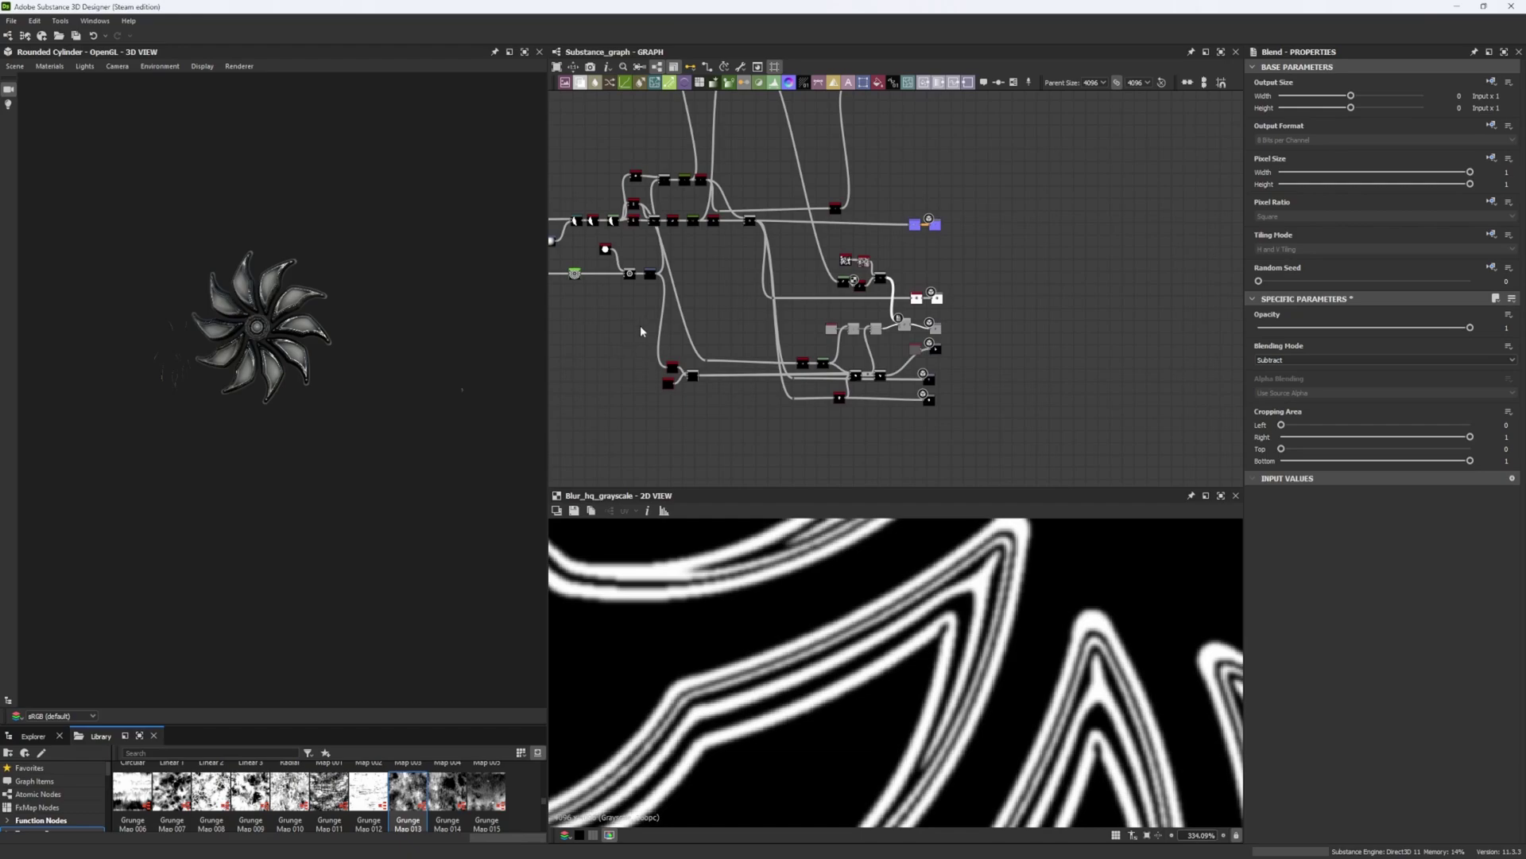
Examine the opacity output's mask and properties and the Histogram Scan node that feeds it.
middle_drag(601, 325, 841, 389)
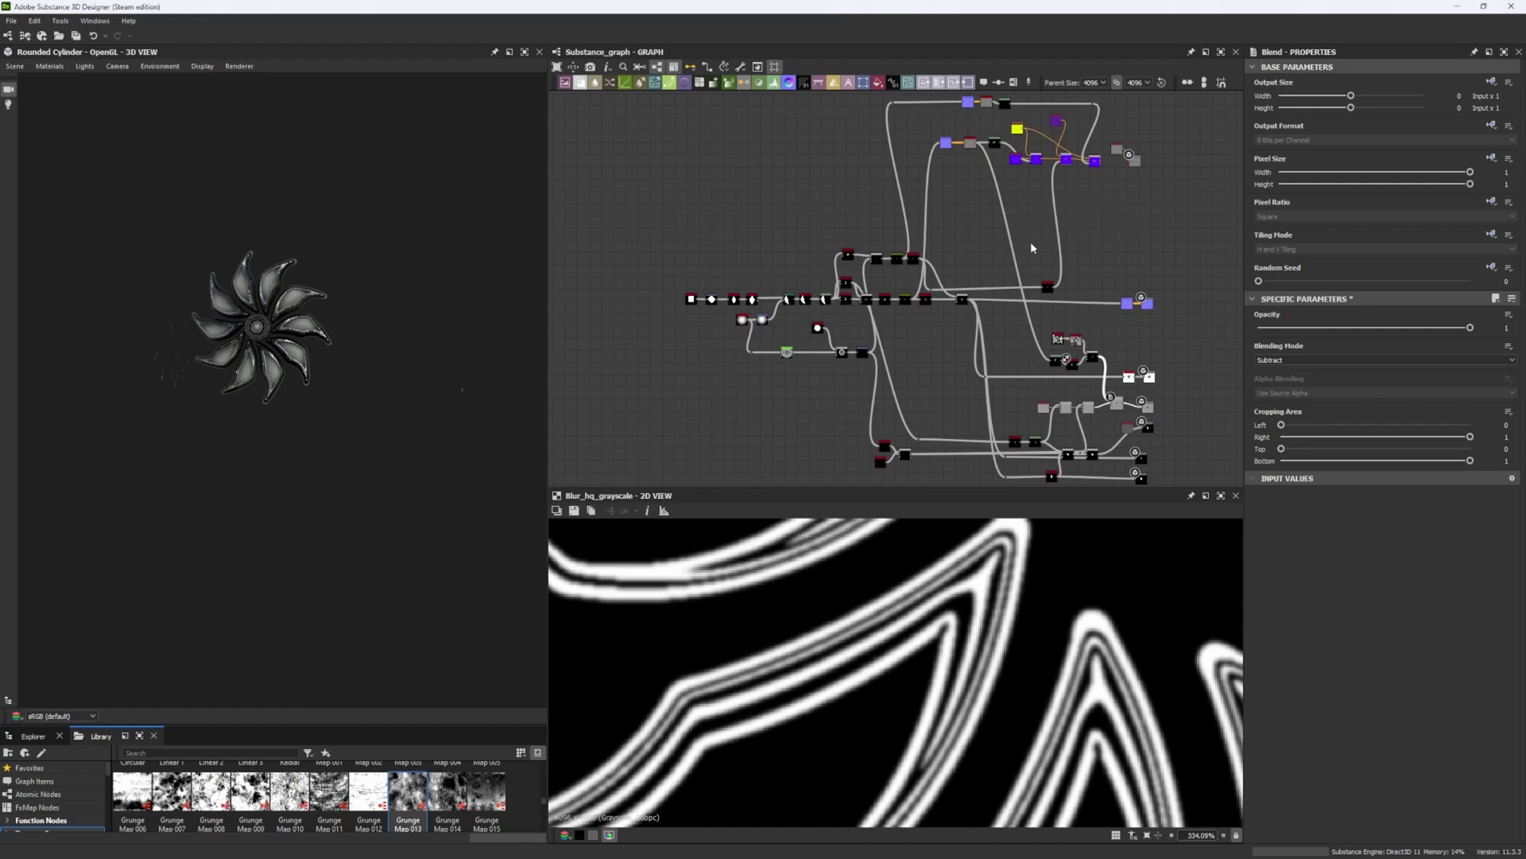
scroll(1071, 413, up, 5)
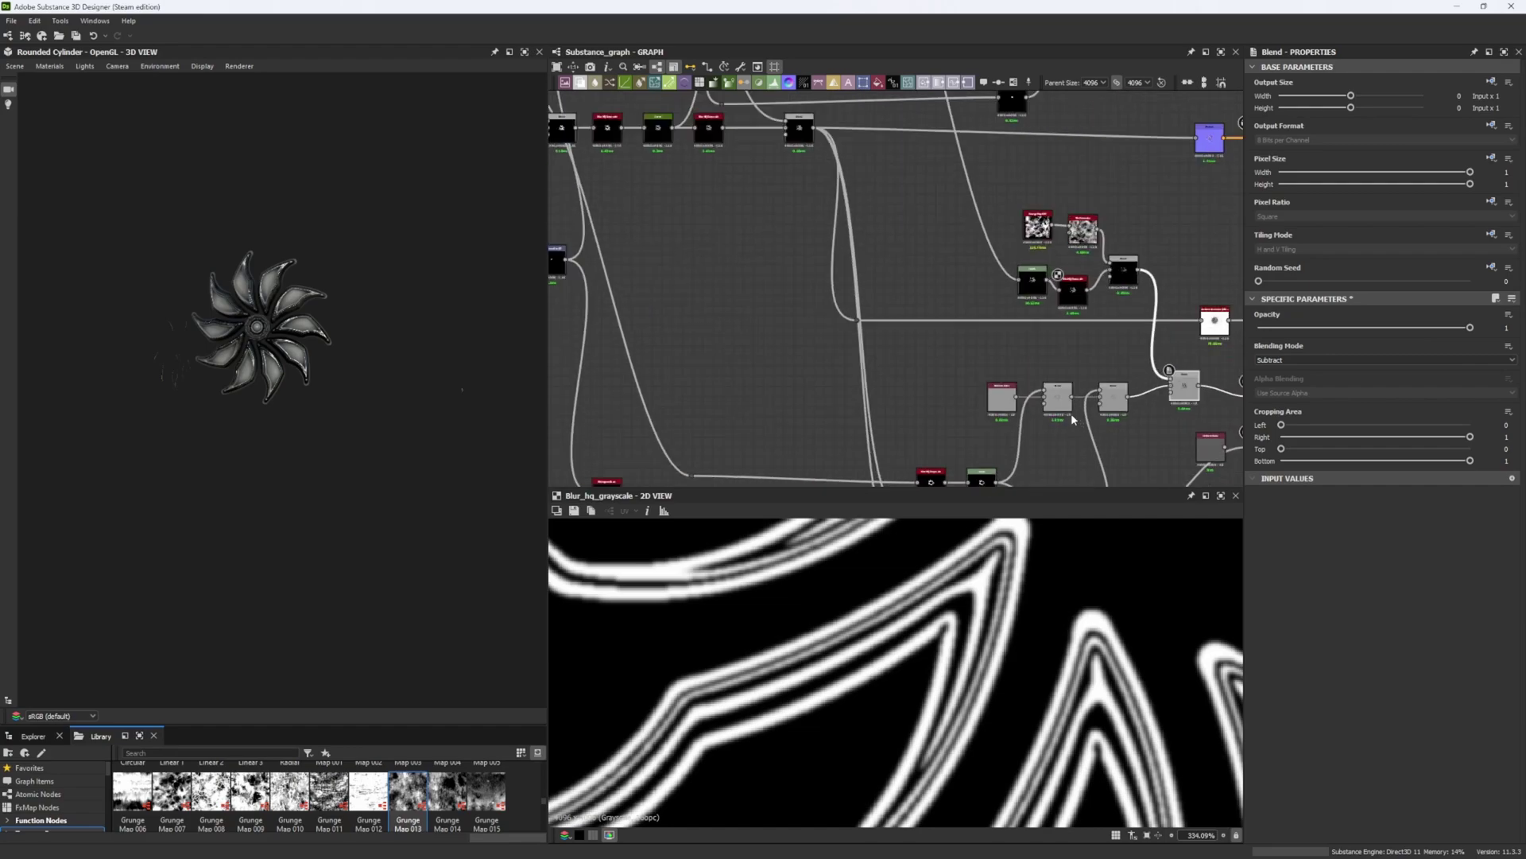
middle_drag(1070, 413, 803, 206)
scroll(995, 324, up, 4)
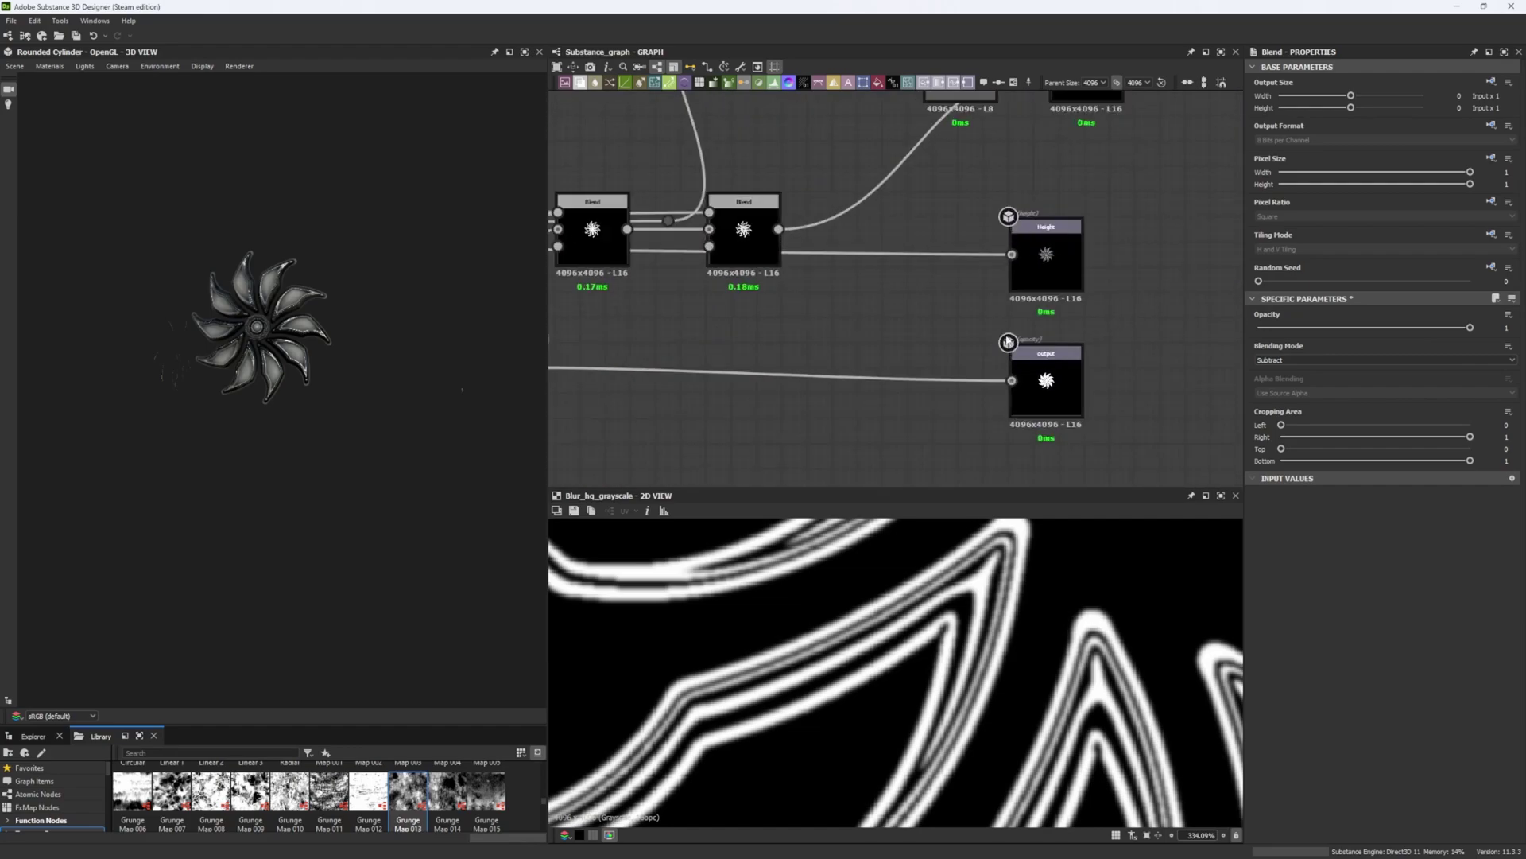
click(1075, 359)
middle_drag(887, 359, 977, 328)
drag(616, 363, 617, 375)
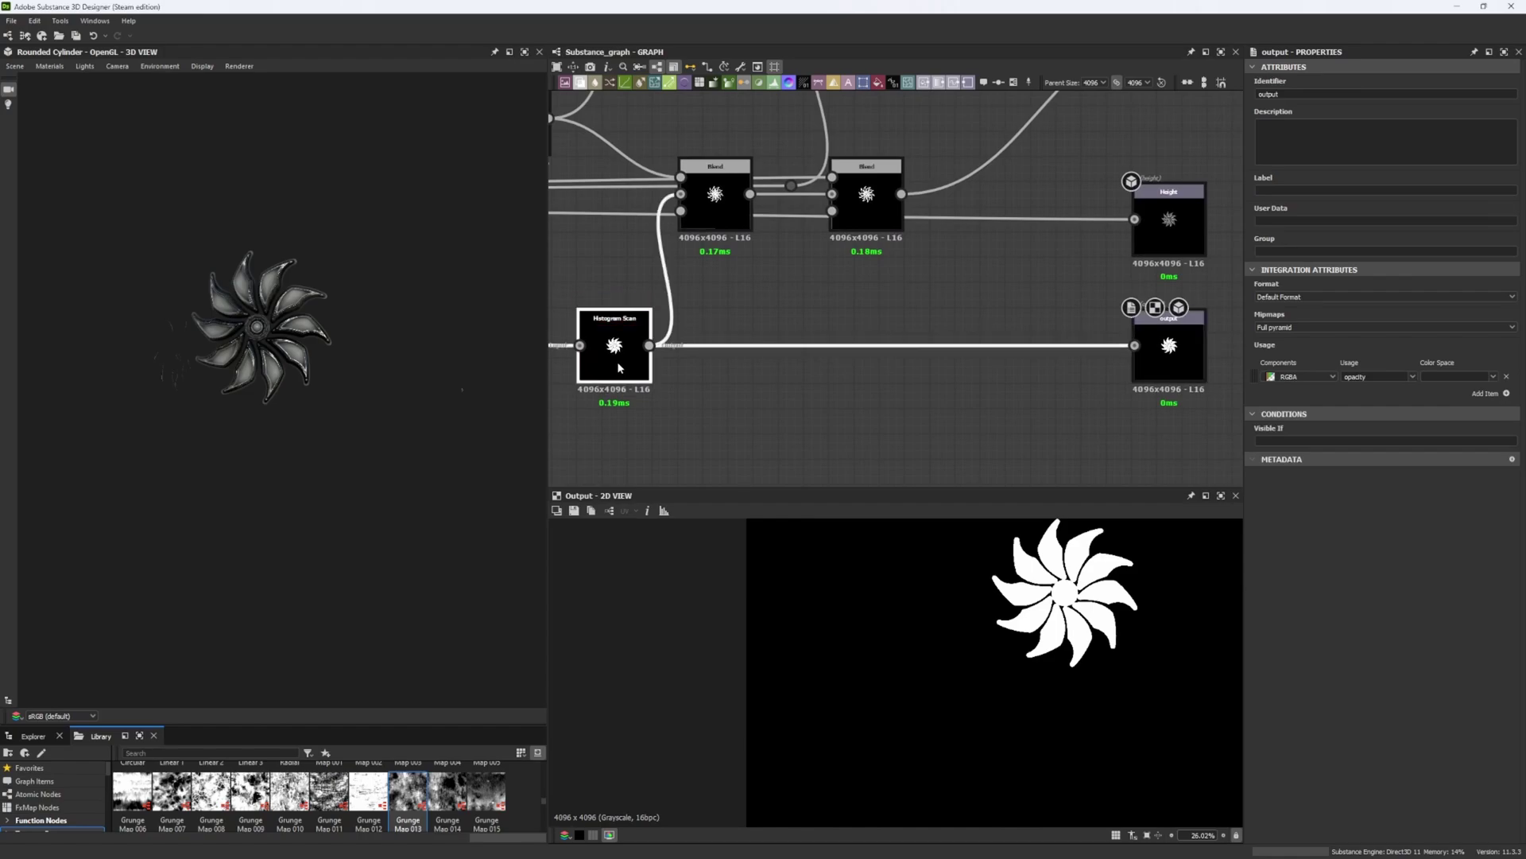
middle_drag(1113, 271, 942, 347)
scroll(942, 347, down, 2)
scroll(950, 356, up, 3)
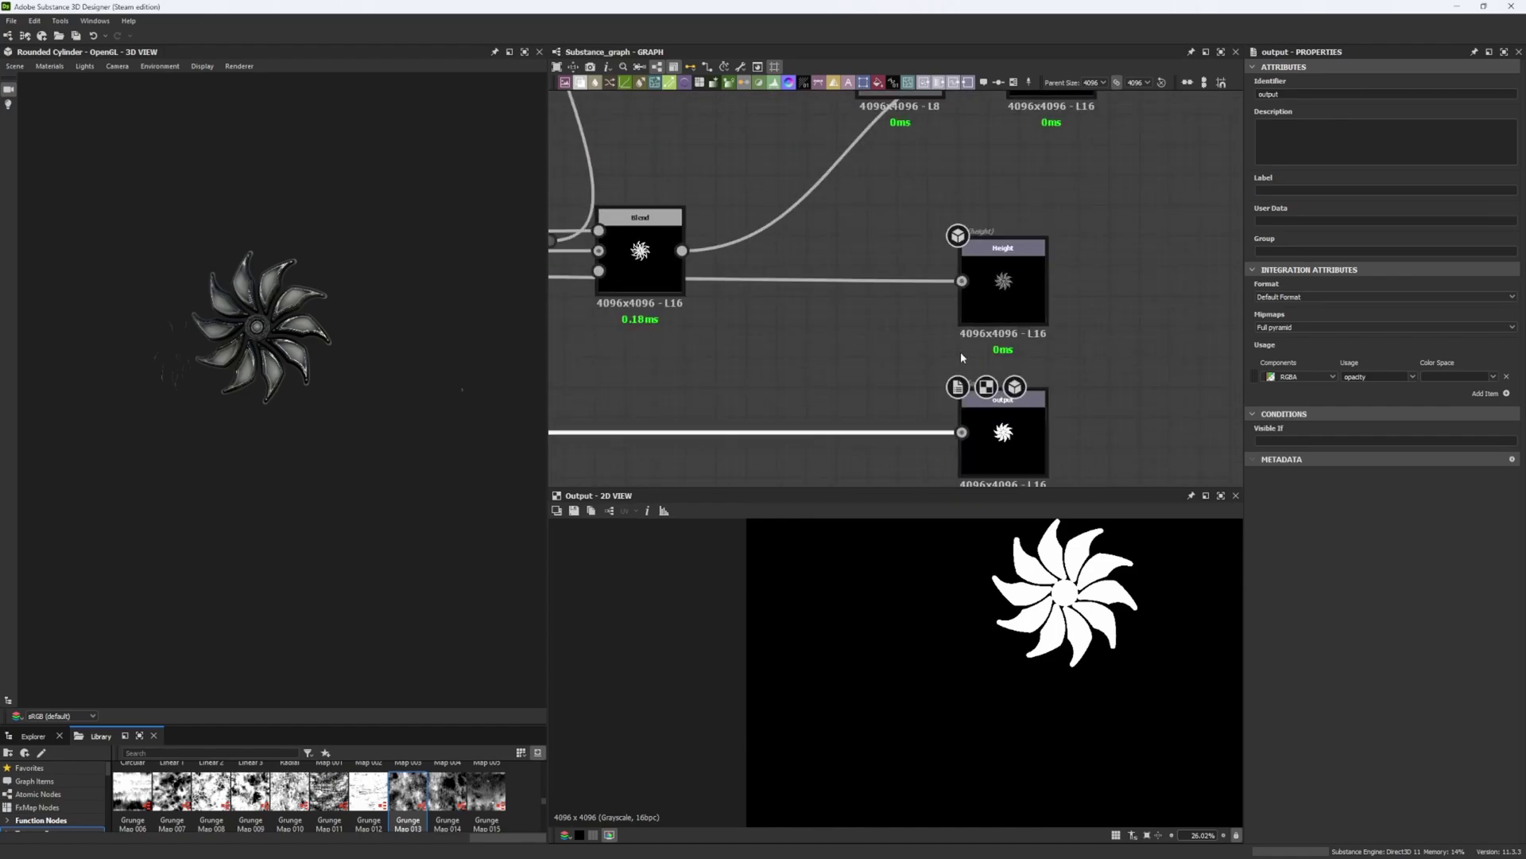
drag(876, 393, 1092, 450)
middle_drag(1093, 450, 1080, 398)
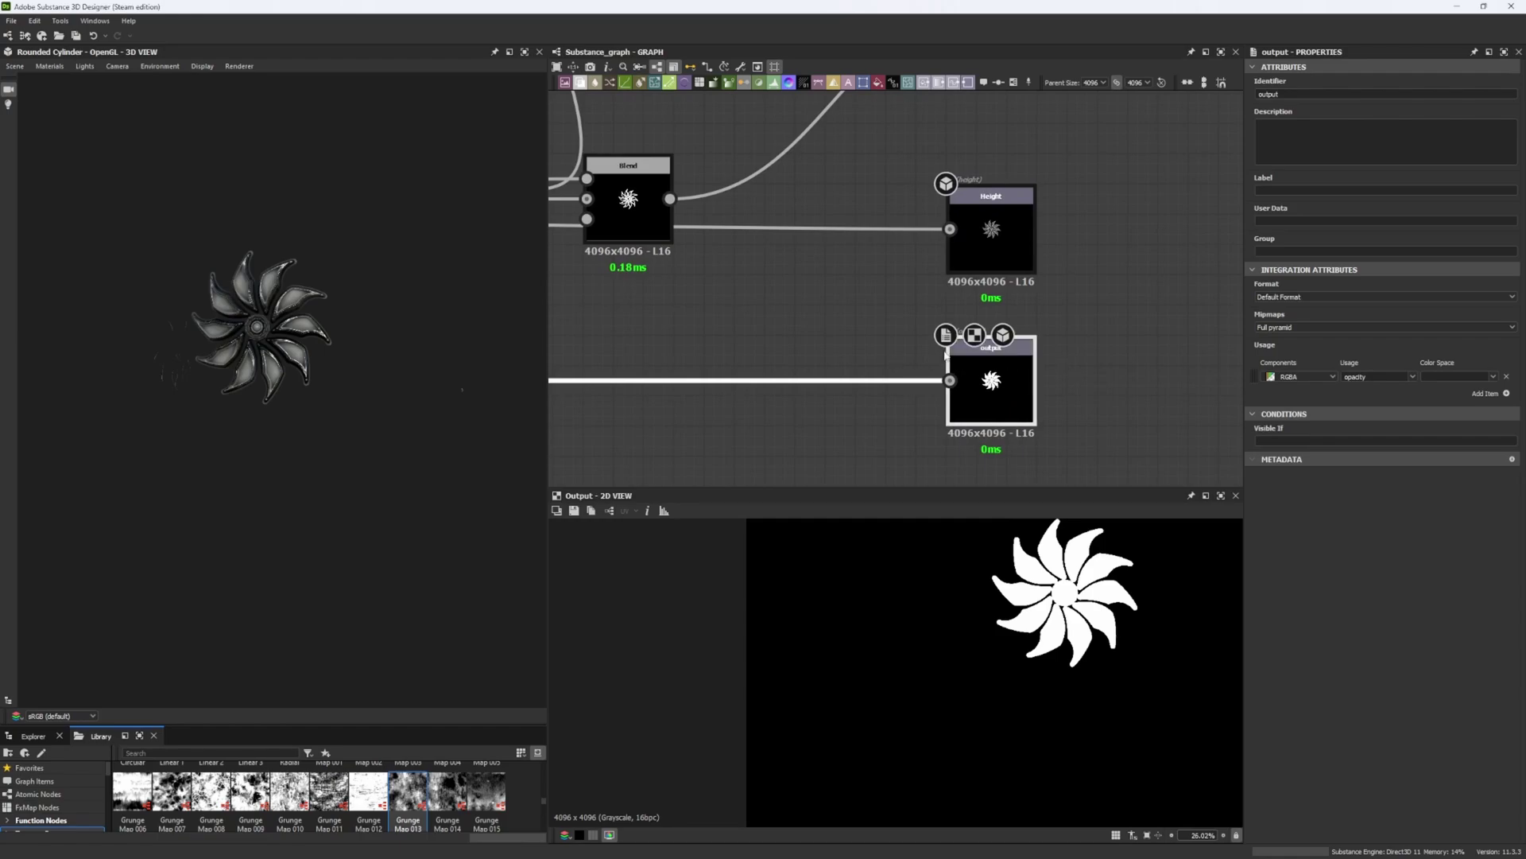
Add an Output node in the empty graph space below the opacity output, reposition it, and delete it.
middle_drag(1089, 388, 1092, 222)
middle_drag(843, 326, 921, 297)
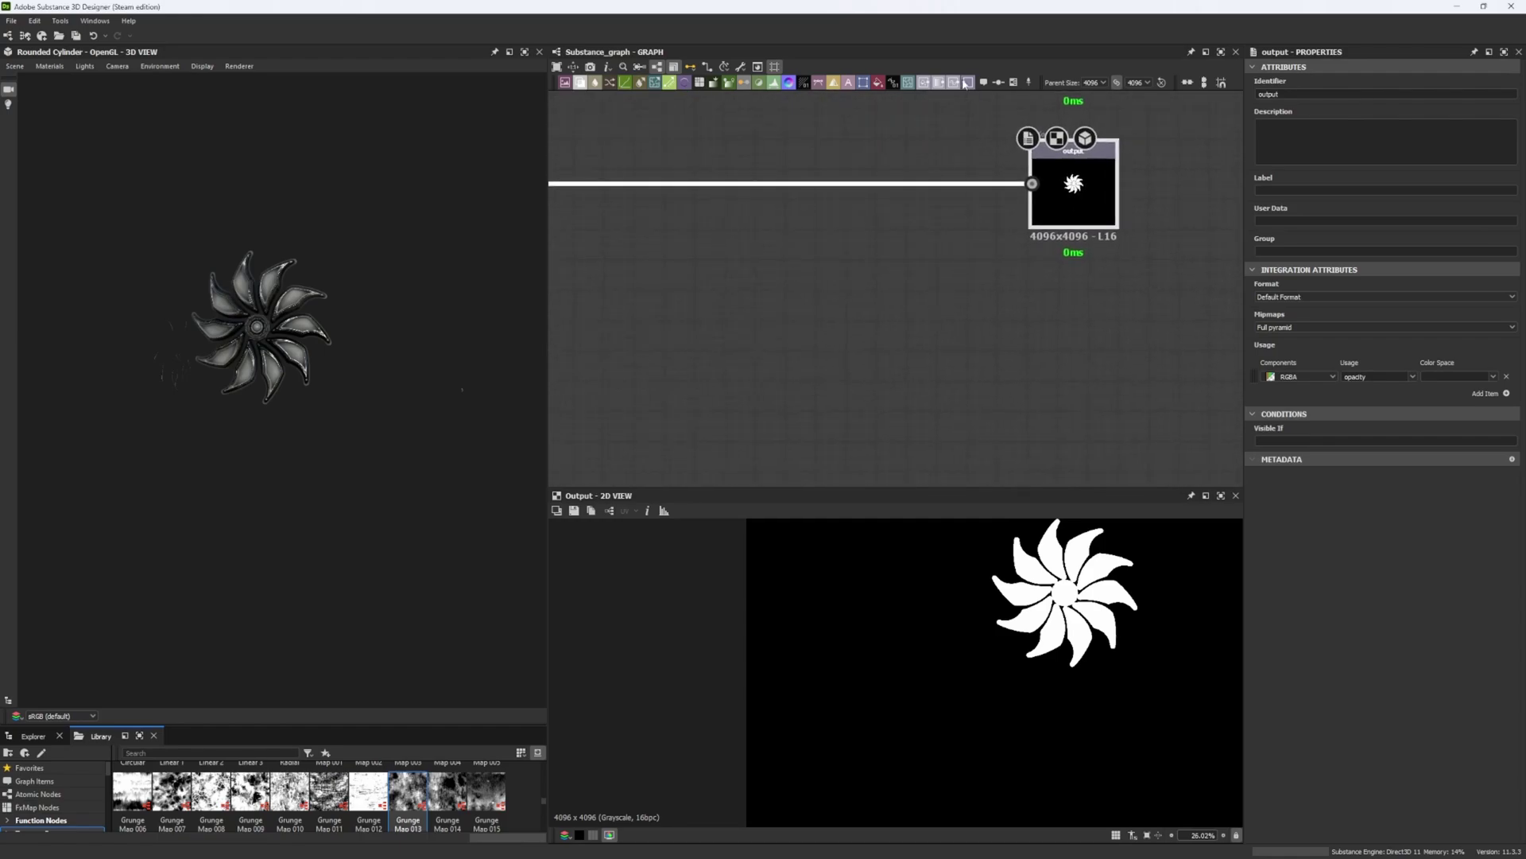
click(965, 83)
drag(776, 245, 1005, 432)
mouse_move(899, 291)
mouse_down()
mouse_move(1022, 335)
mouse_move(884, 350)
mouse_up()
key(Delete)
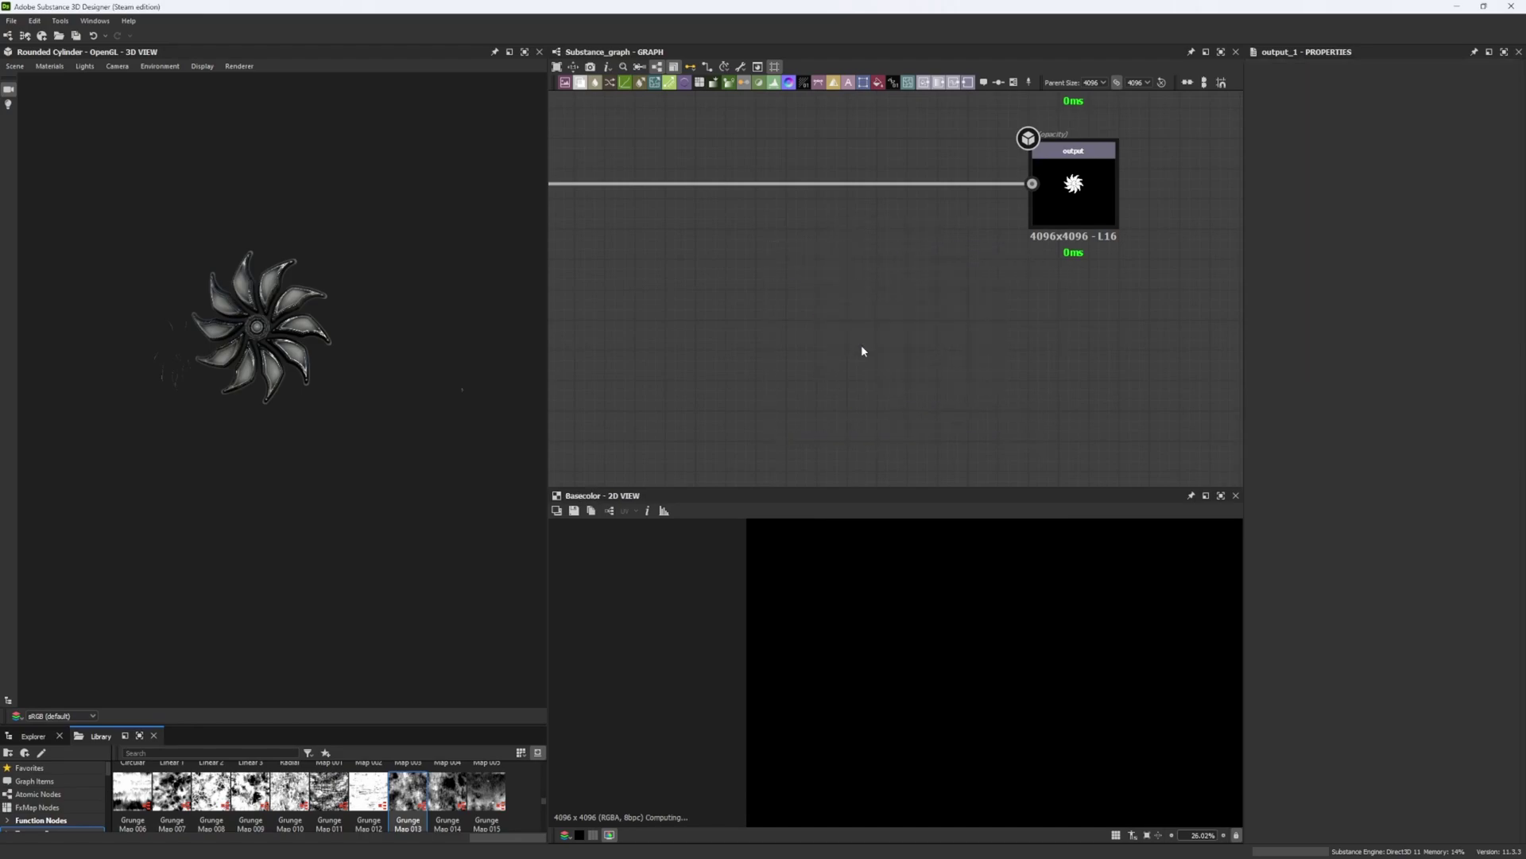
Examine the opacity-masked ornament on the rounded cylinder up close.
key(f)
middle_drag(824, 269, 831, 418)
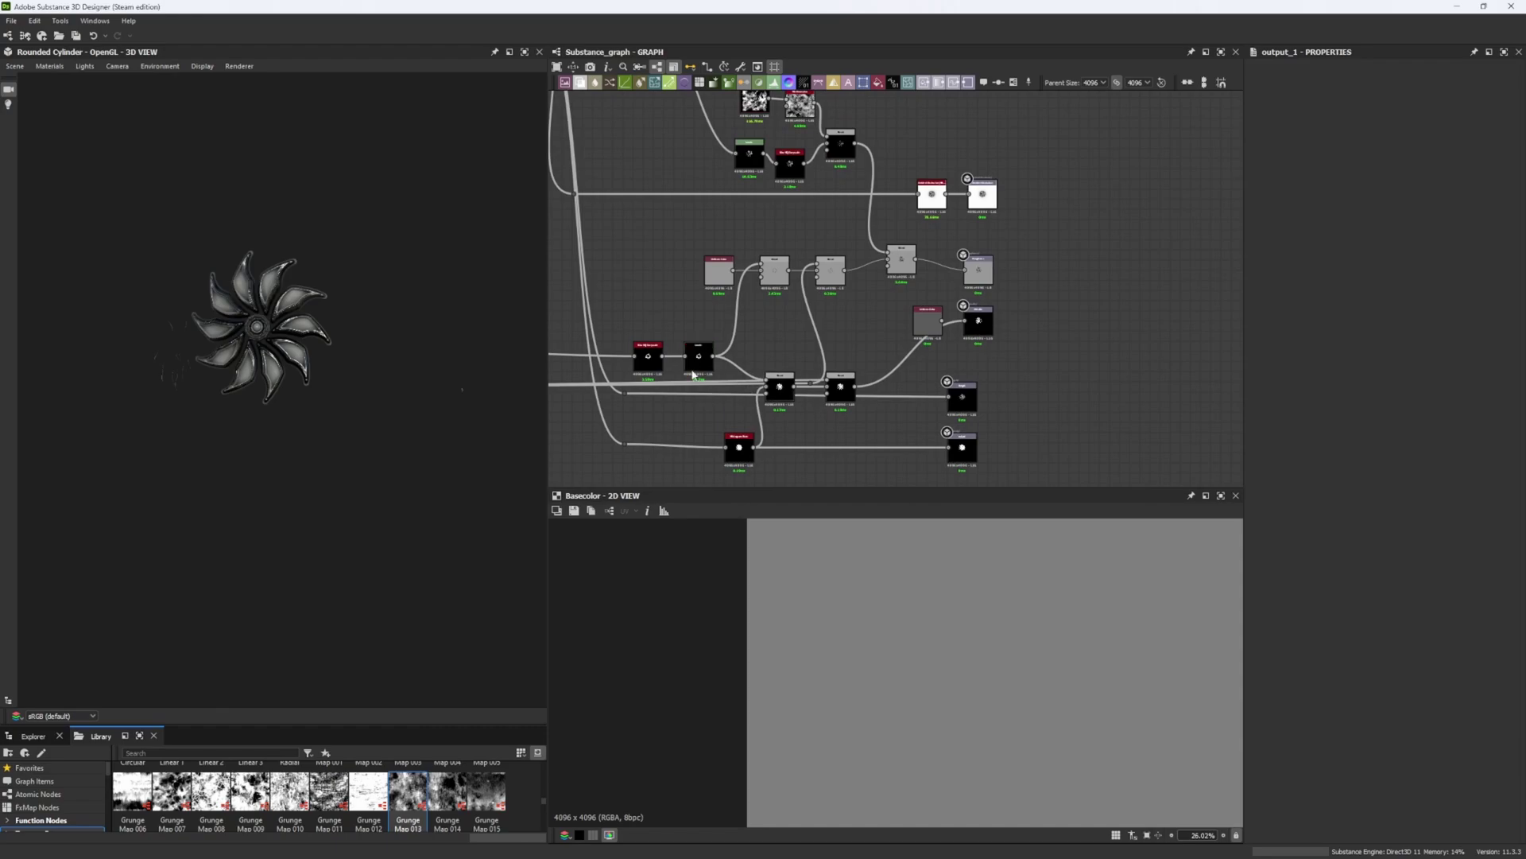
scroll(297, 346, up, 10)
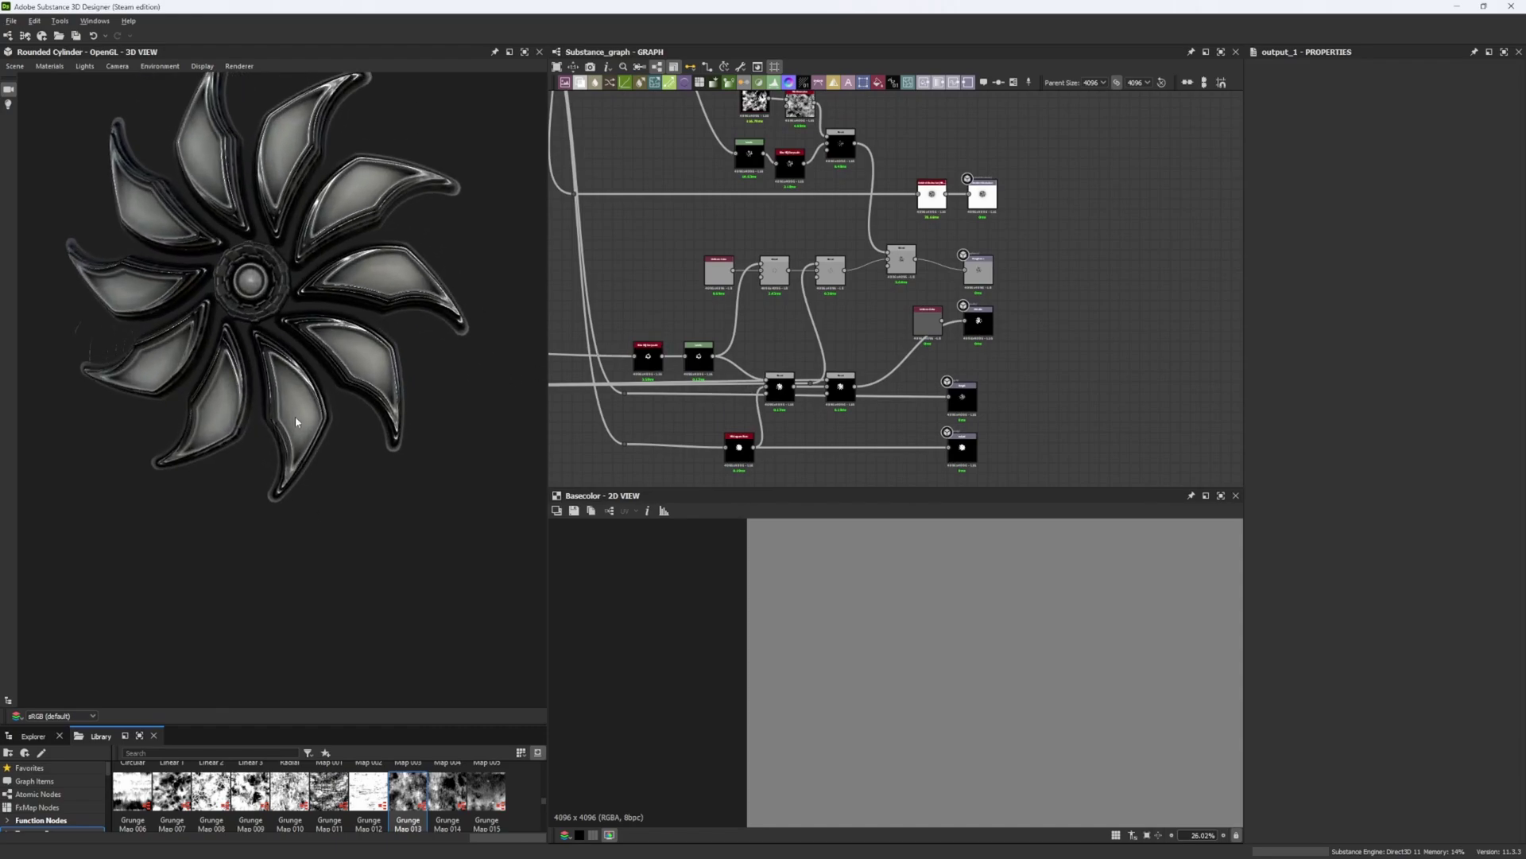
drag(298, 424, 303, 415)
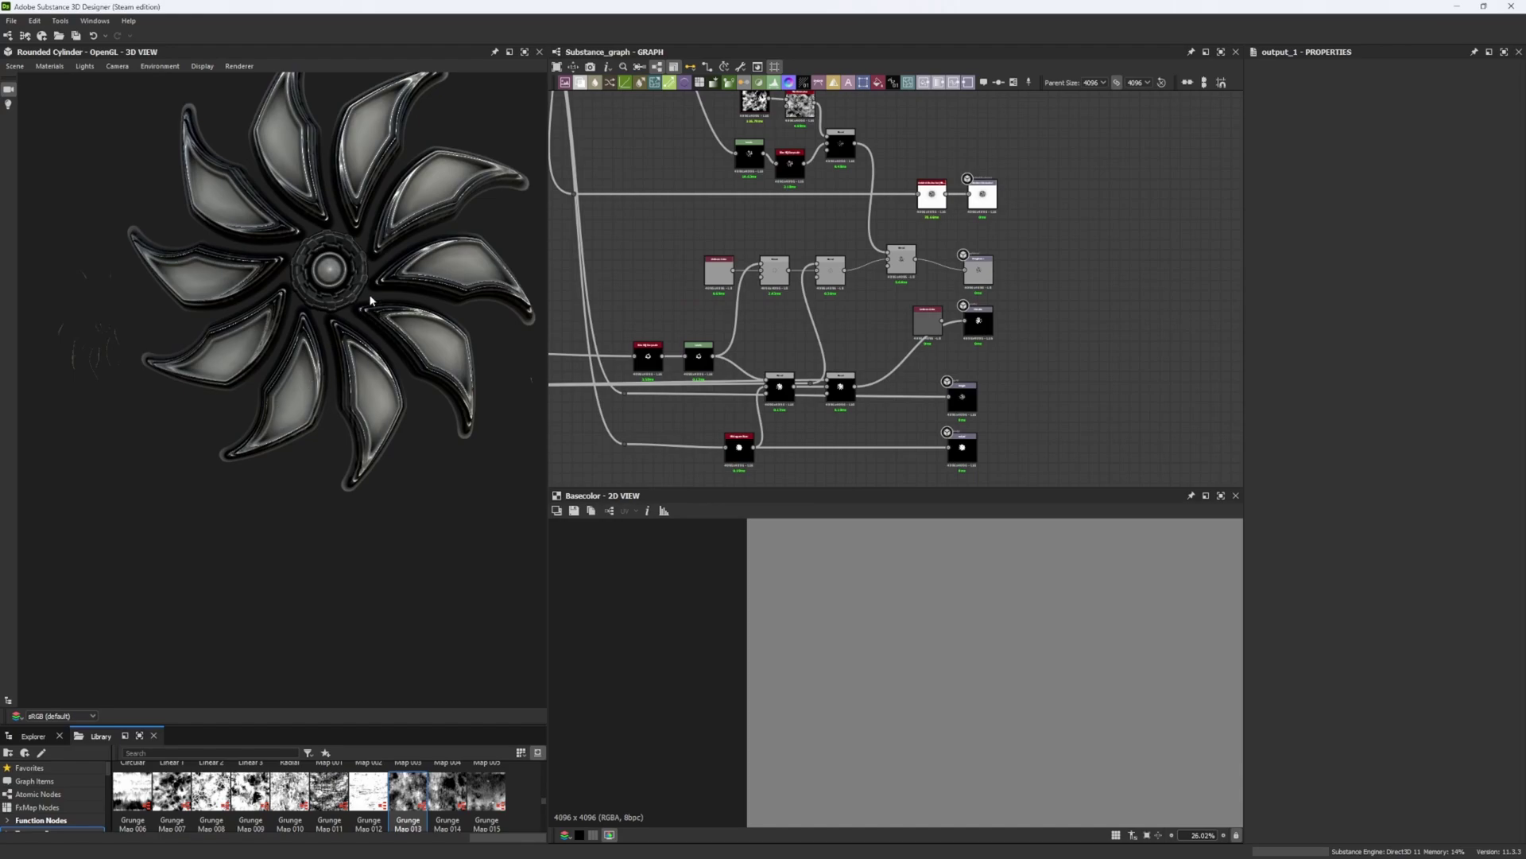
Open the New Substance Graph templates for reference and cancel without creating a graph.
middle_drag(919, 436, 878, 306)
scroll(879, 306, up, 5)
scroll(878, 306, down, 6)
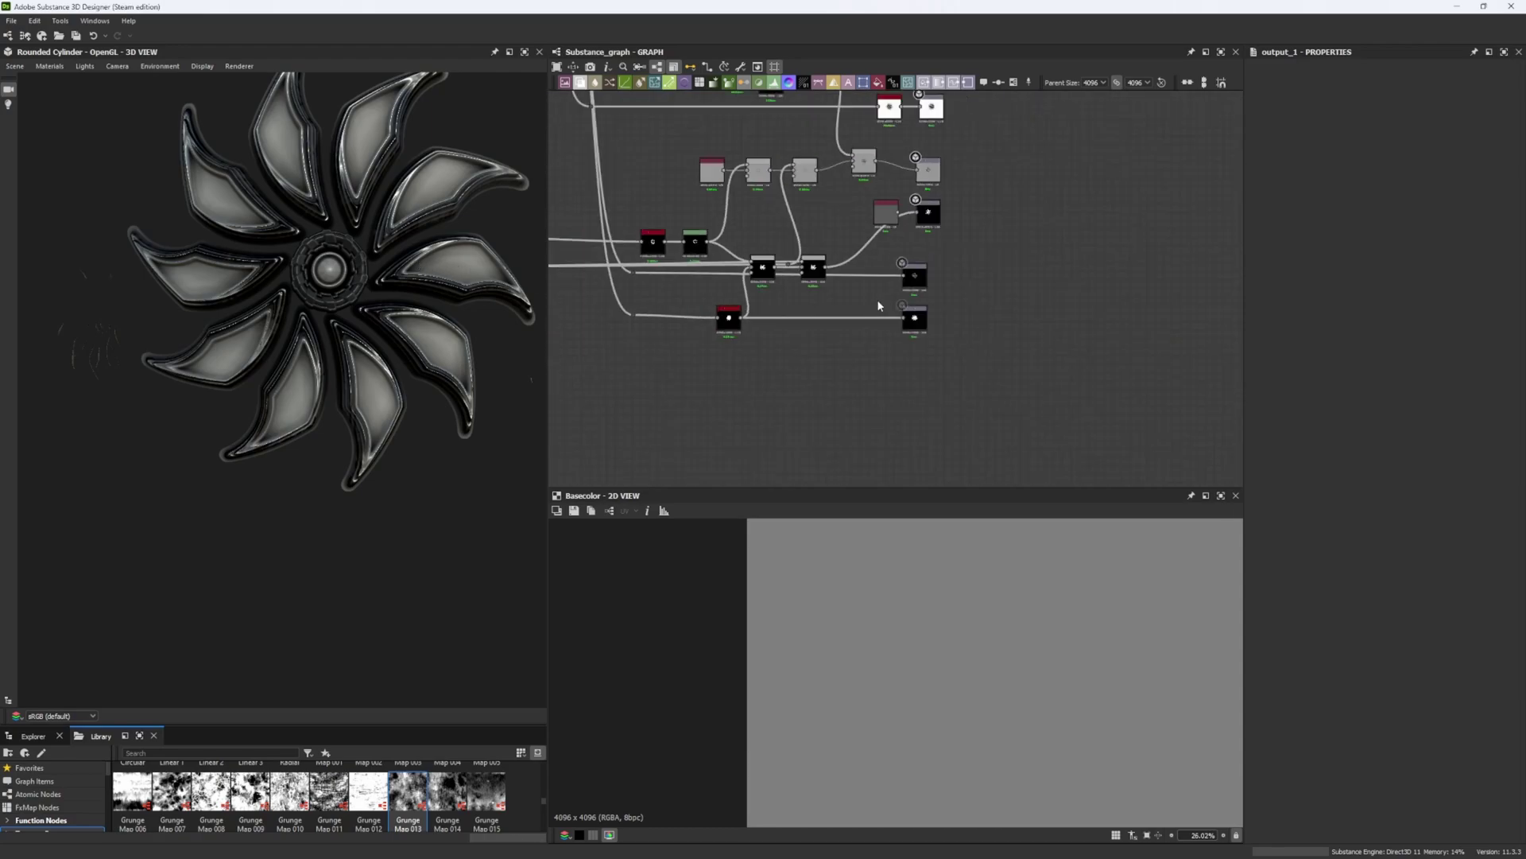
click(7, 35)
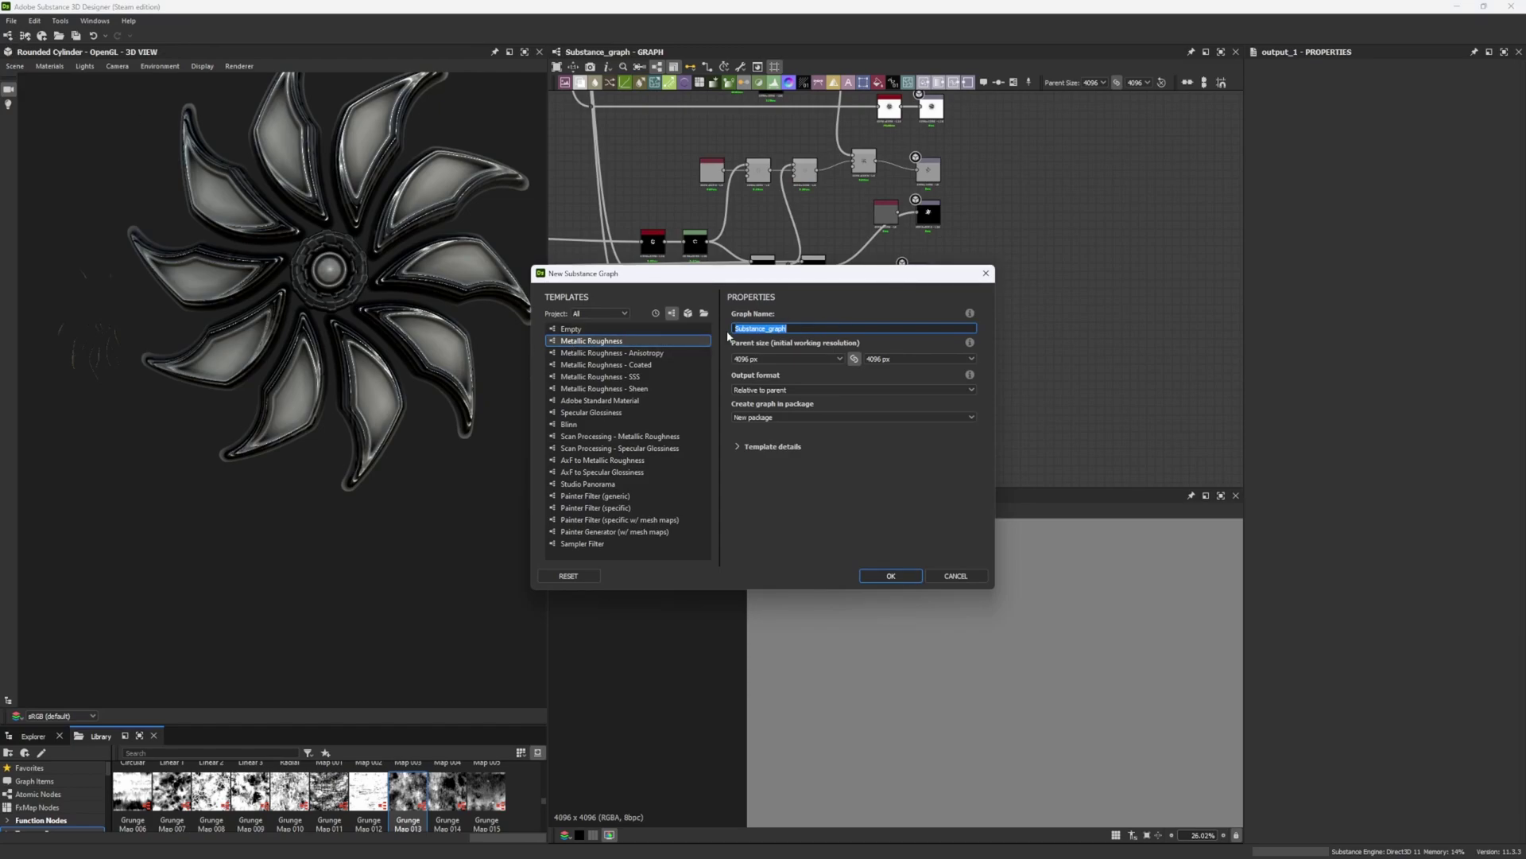
click(968, 579)
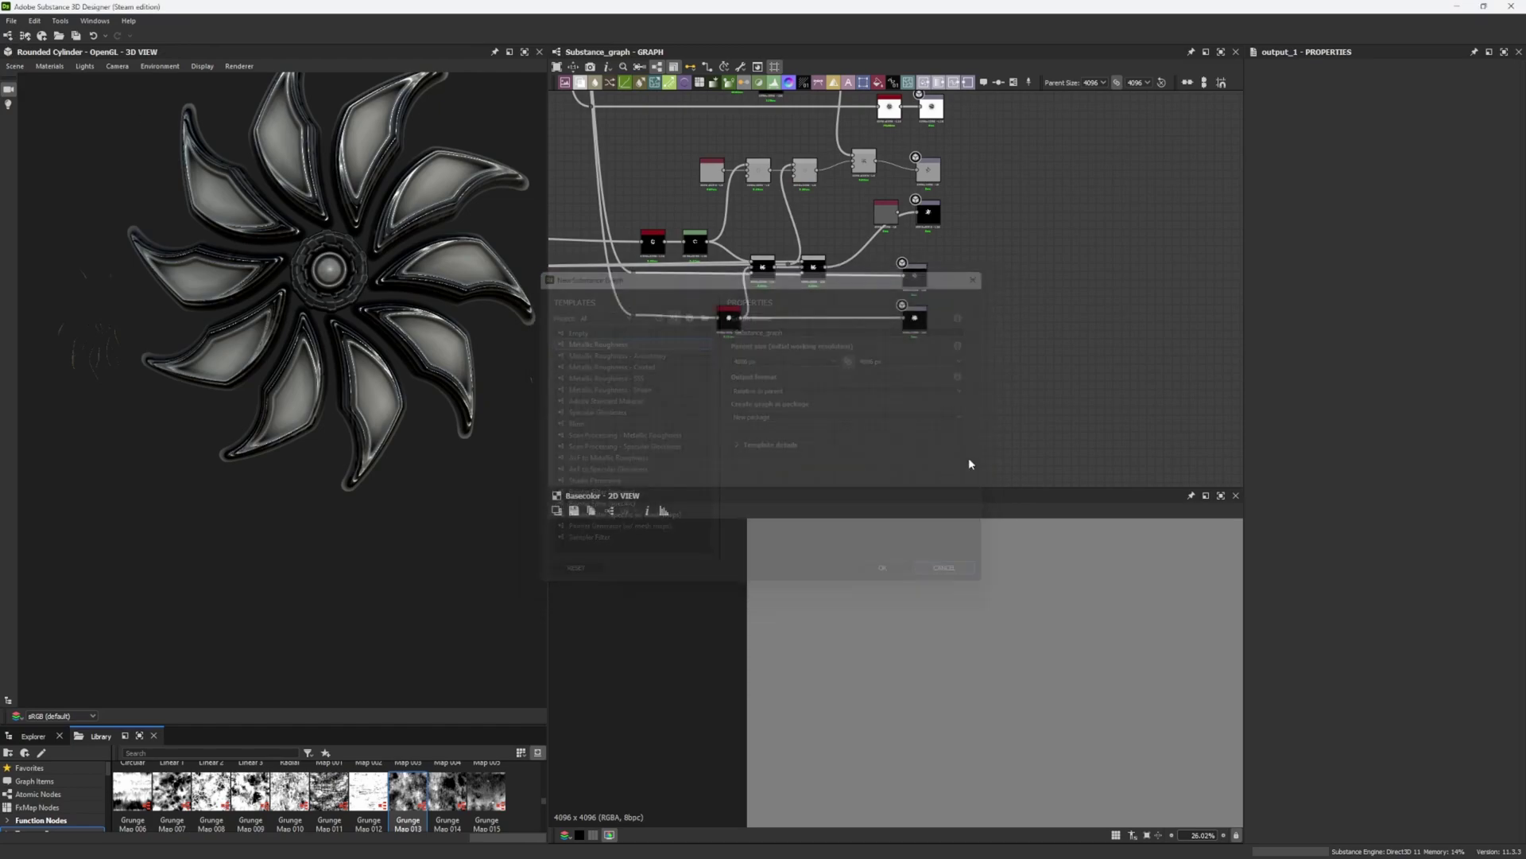
Move the opacity output node lower, farther from the Height output.
scroll(978, 332, up, 5)
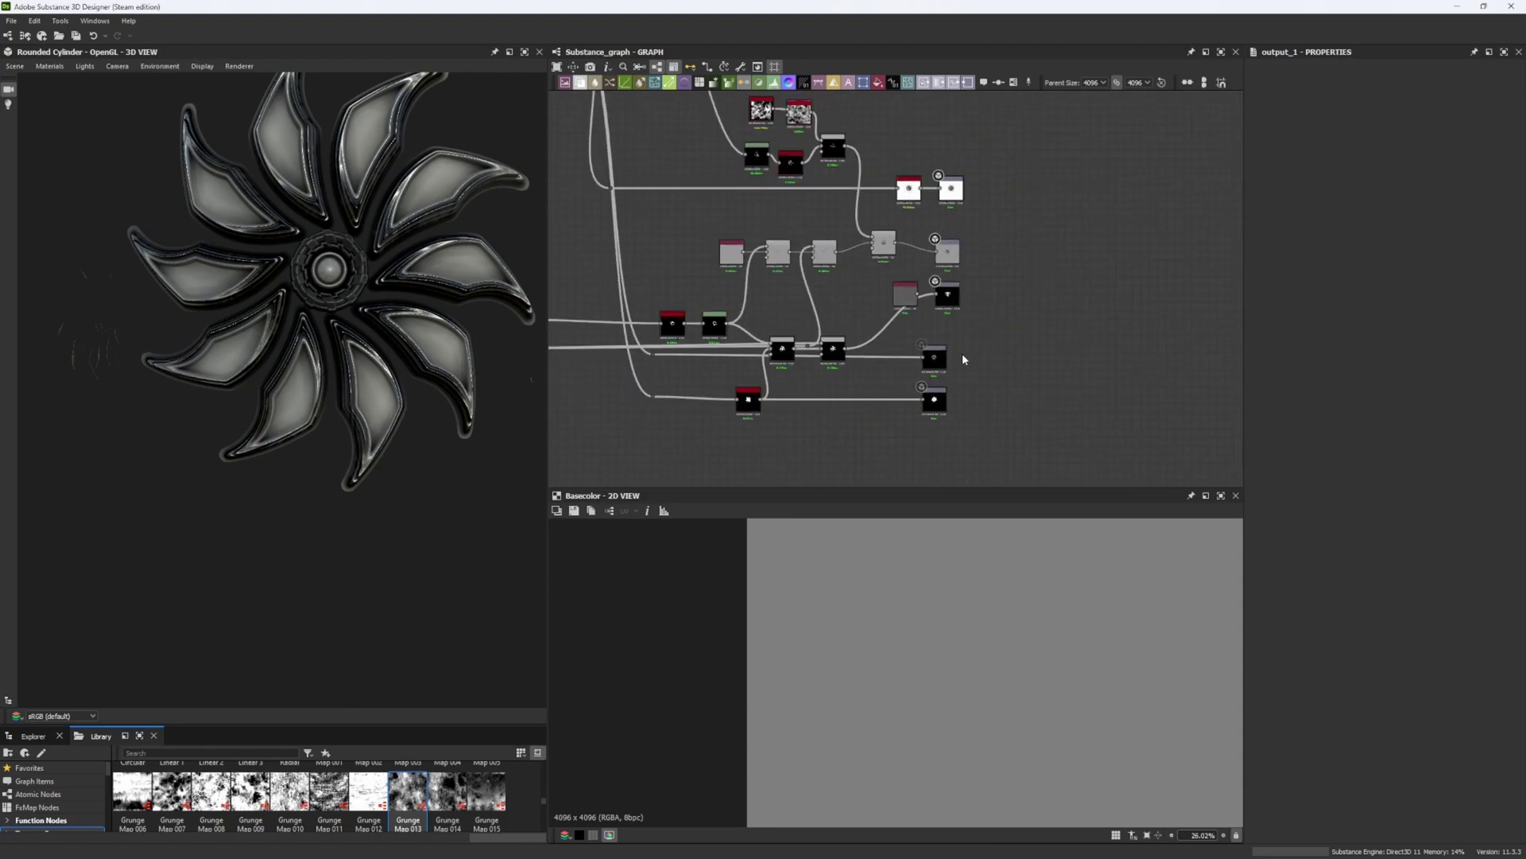
scroll(954, 362, up, 5)
scroll(916, 328, up, 2)
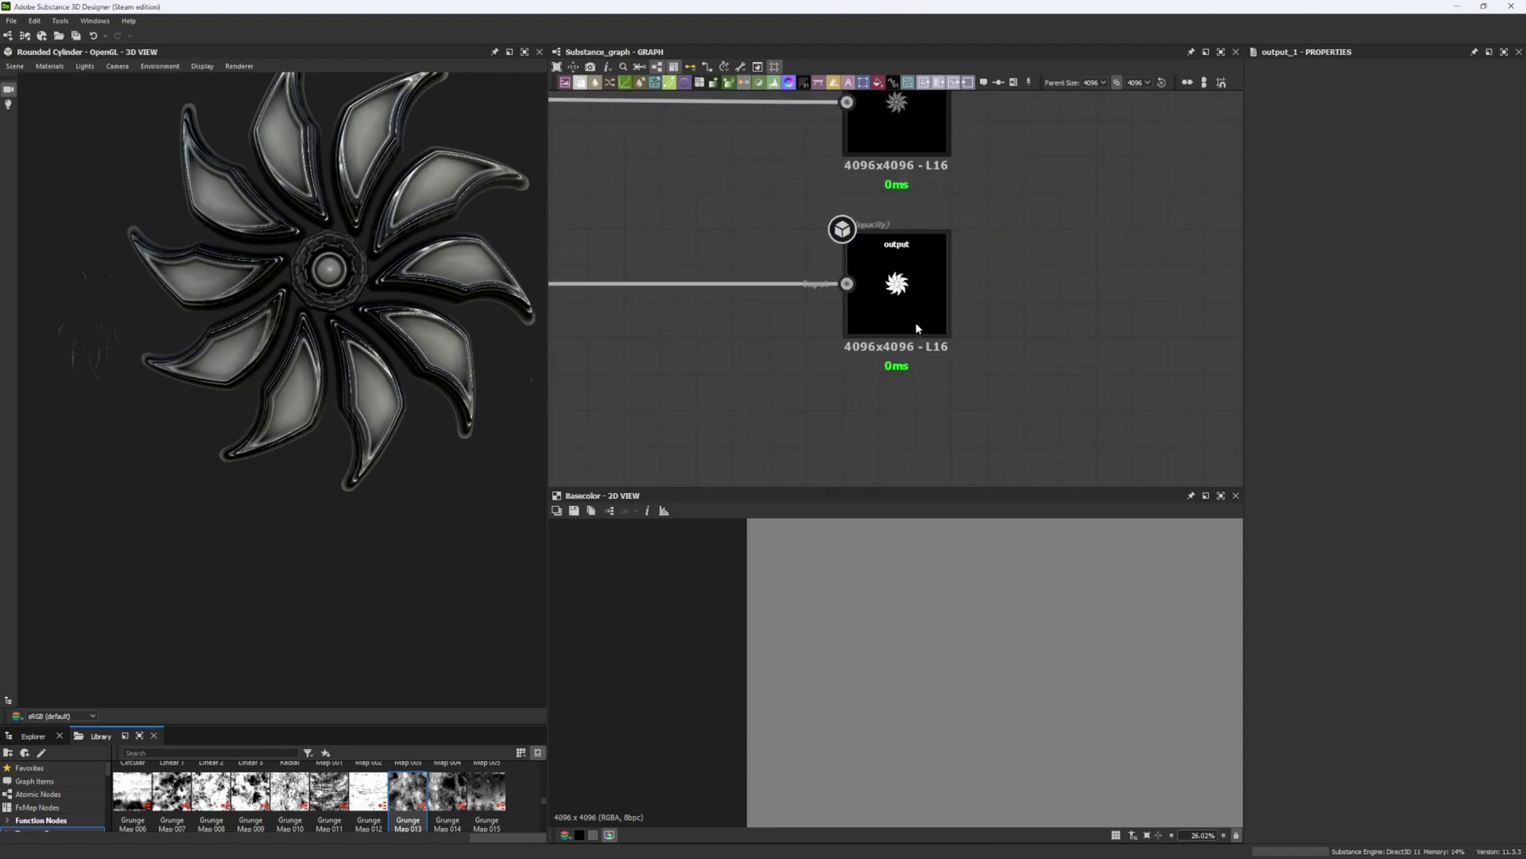
drag(910, 287, 928, 395)
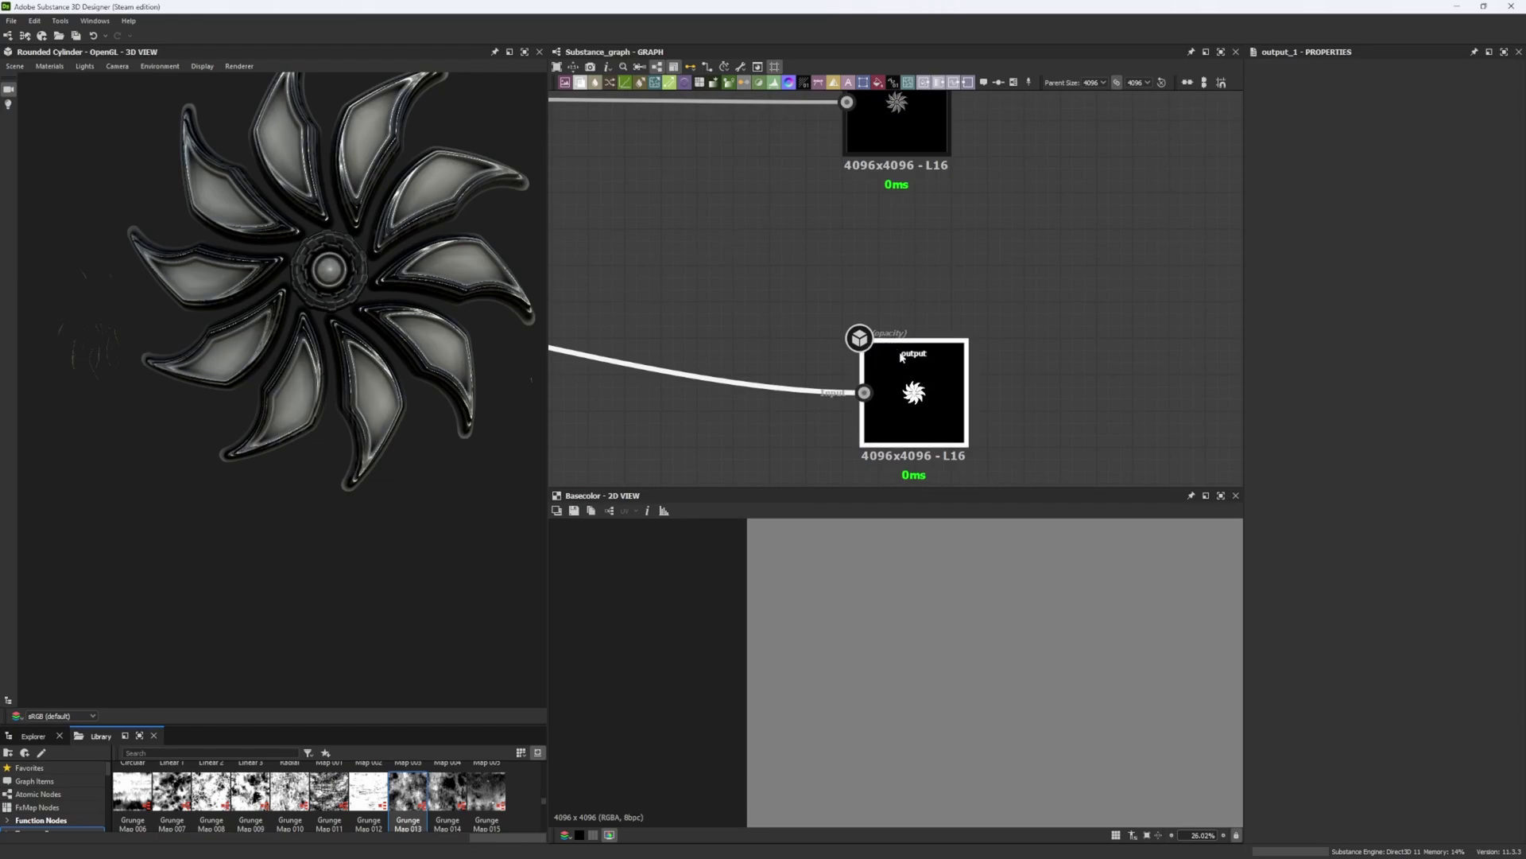
scroll(912, 324, down, 5)
middle_drag(863, 238, 881, 185)
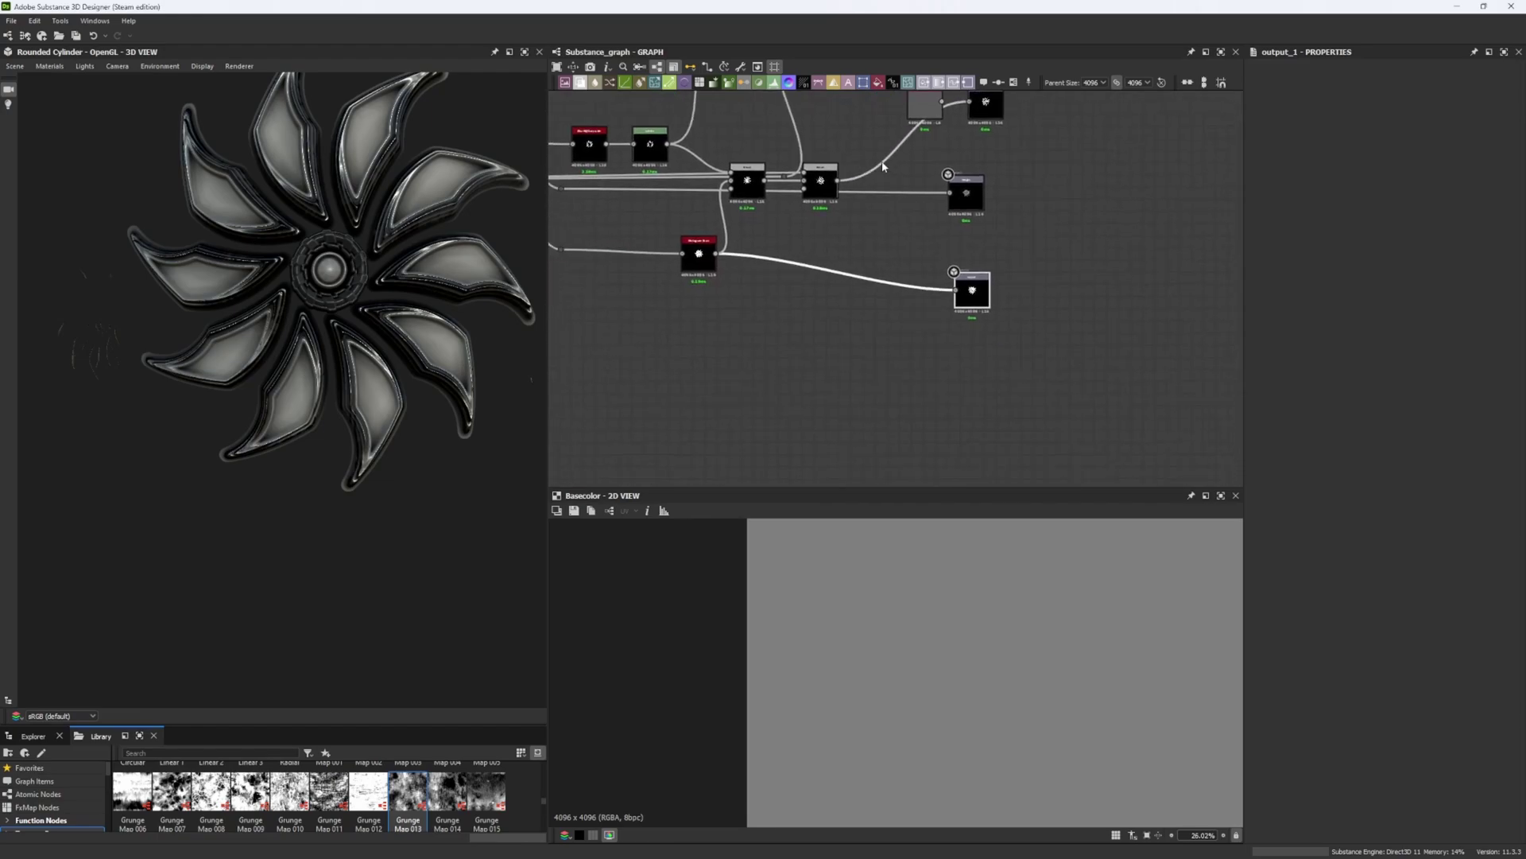
Try to add another Output node through the node search below the moved opacity output.
click(890, 256)
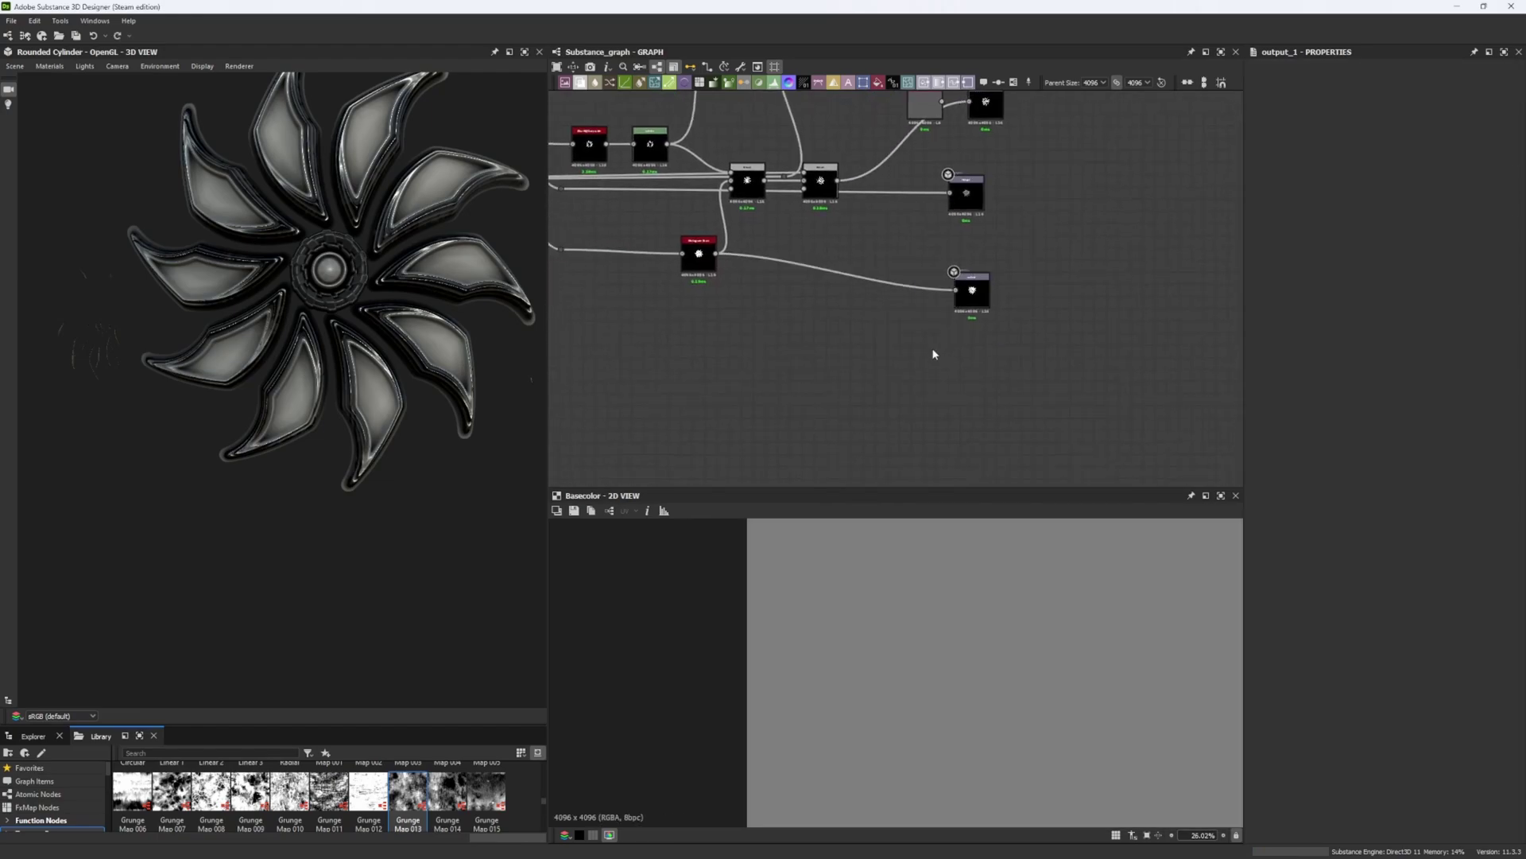
key(space)
text(out)
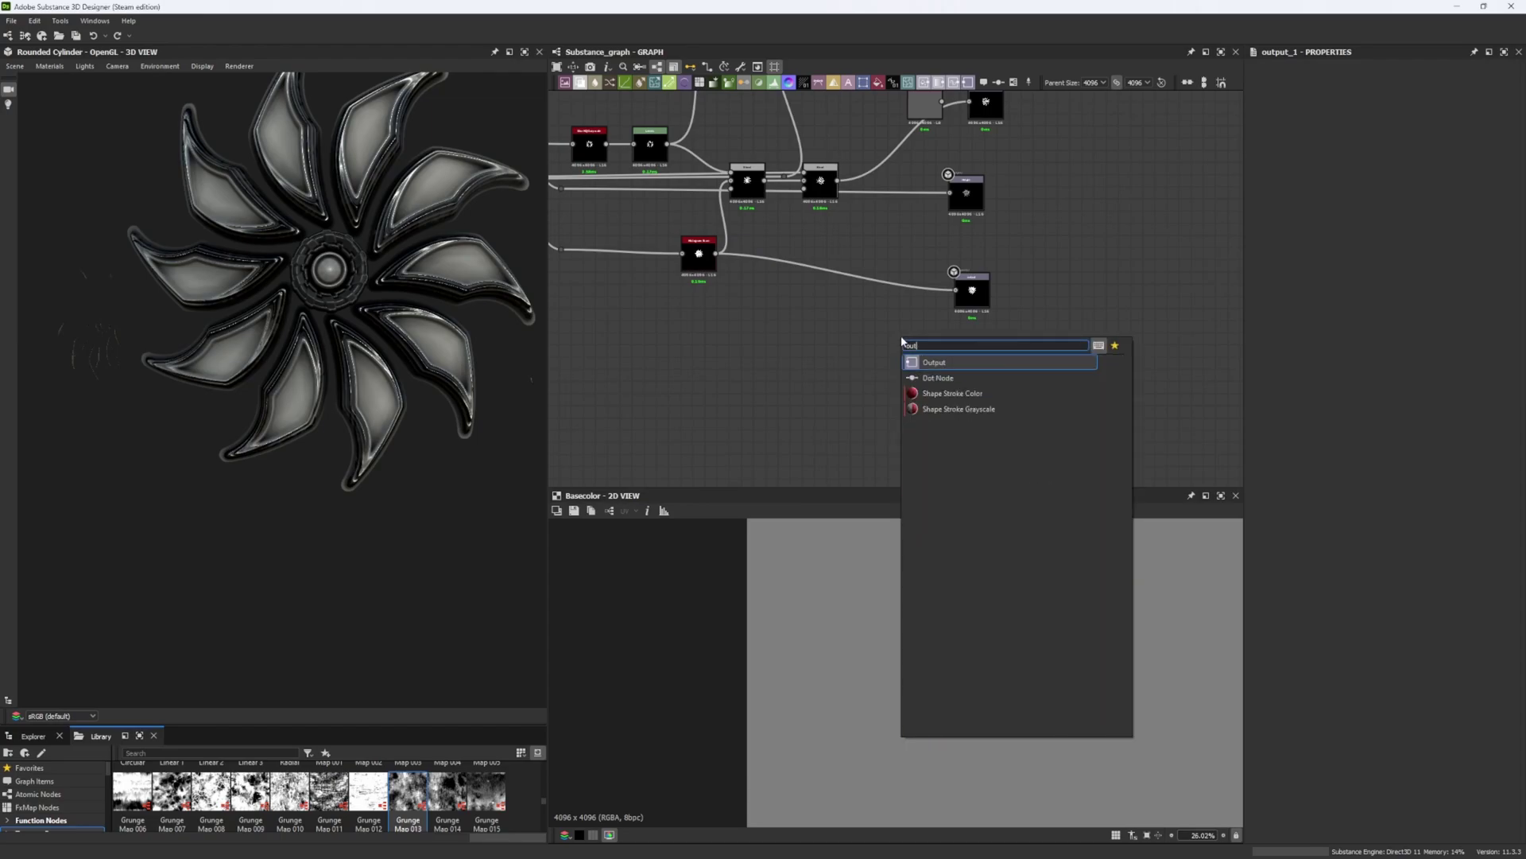
key(Return)
Change the opacity output node's identifier to Opacity.
scroll(962, 255, up, 4)
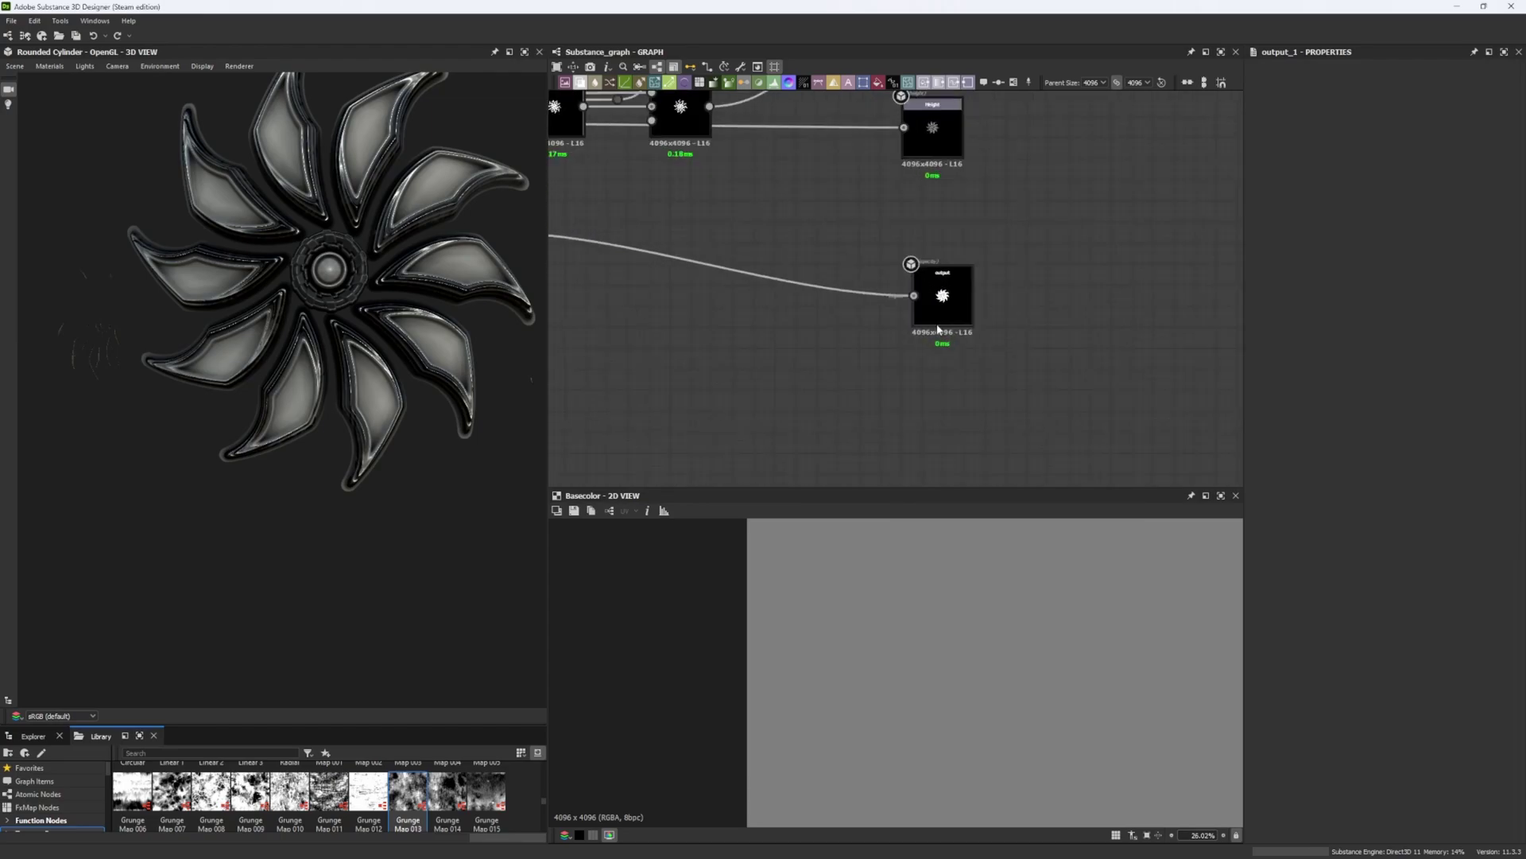
click(965, 302)
drag(1285, 94, 1257, 93)
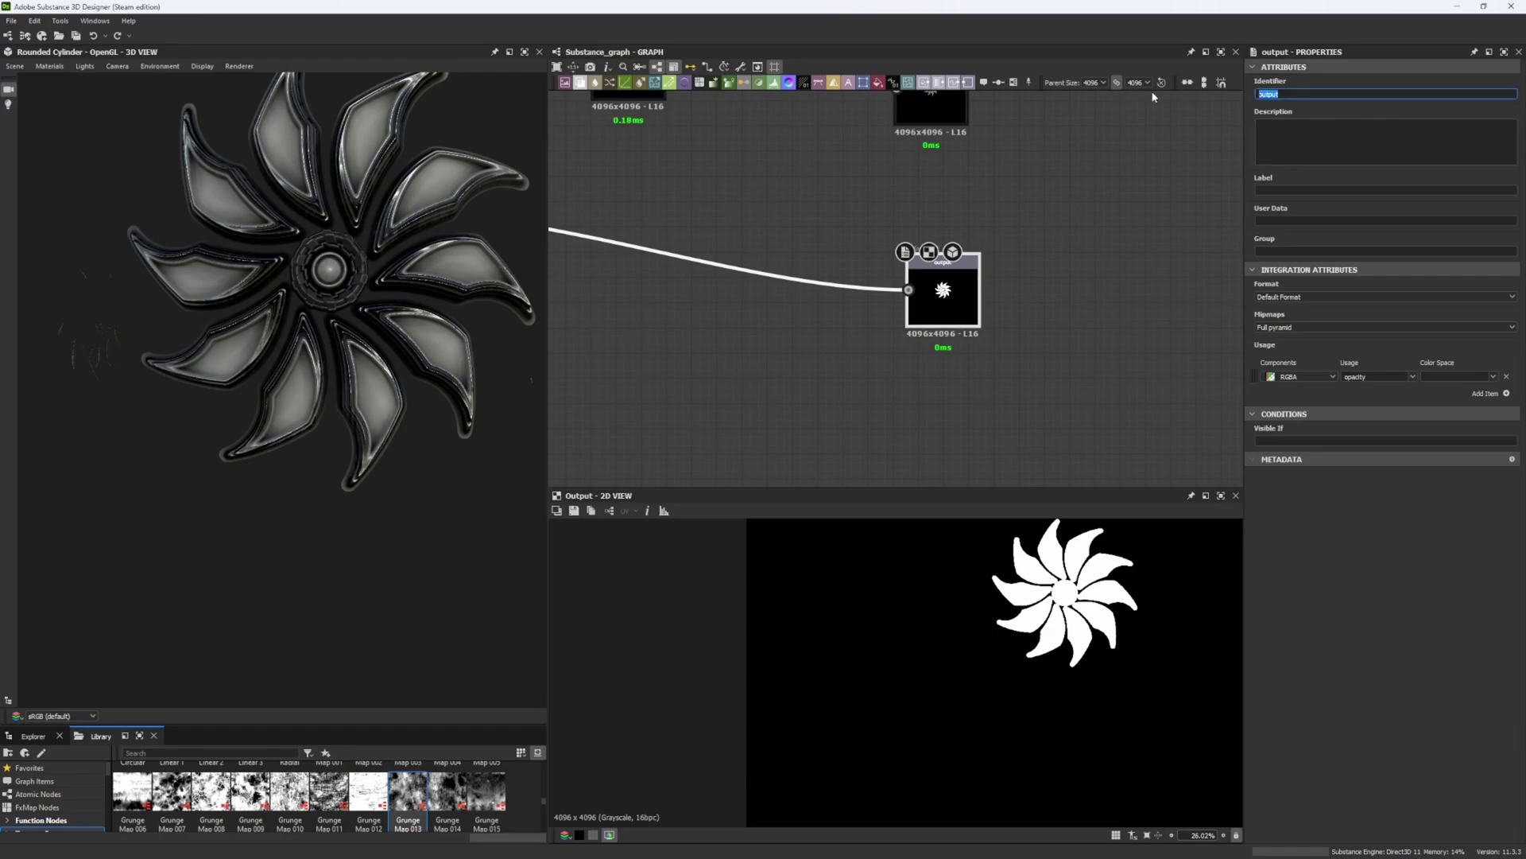
text(Opacity)
key(Return)
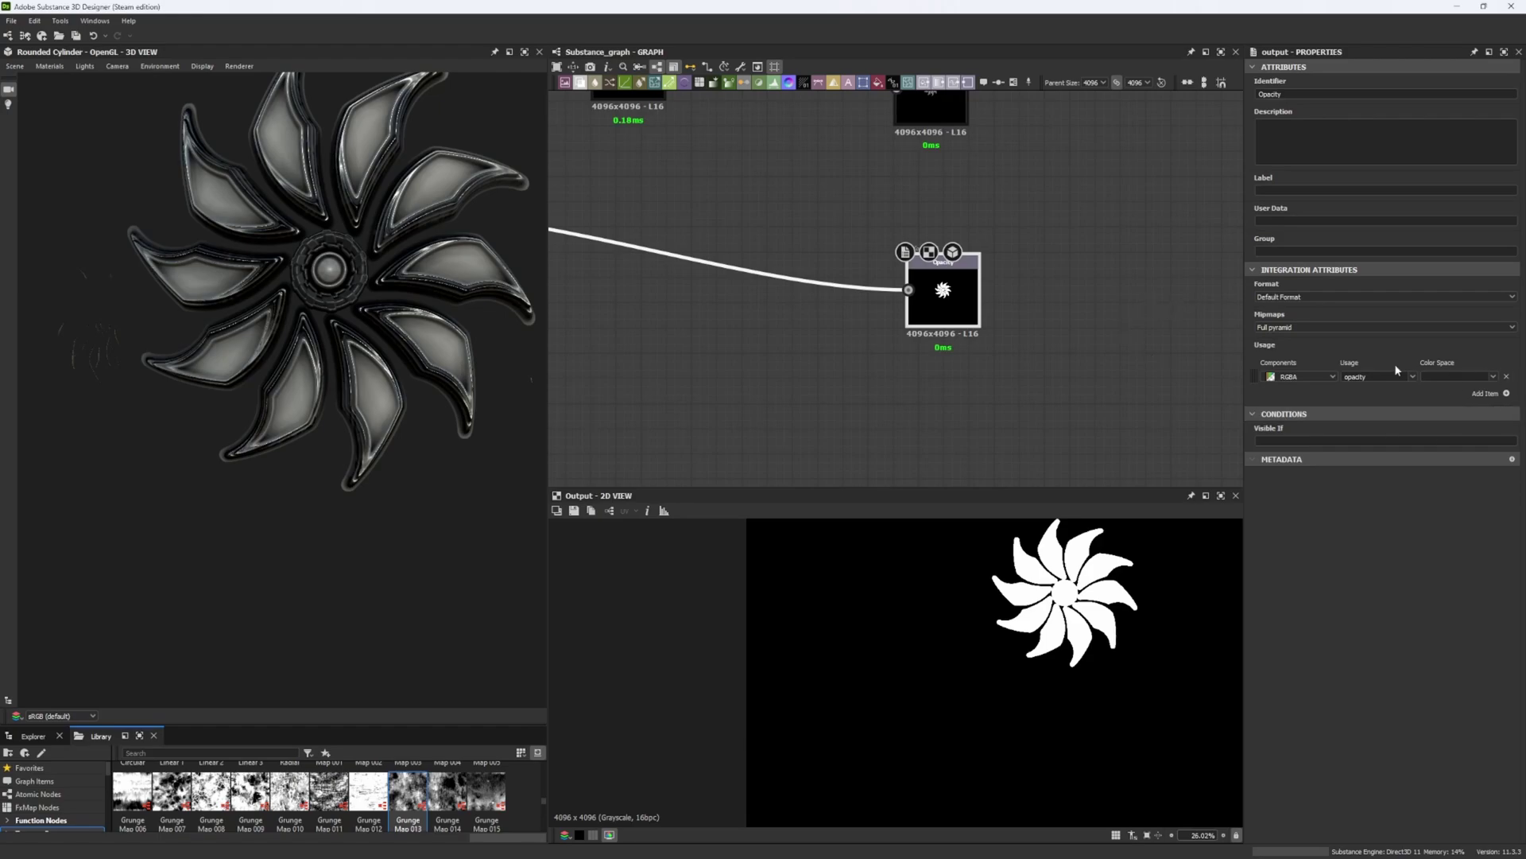
Add another Output node and place it directly below the Opacity output node.
middle_drag(968, 378, 981, 288)
right_click(861, 342)
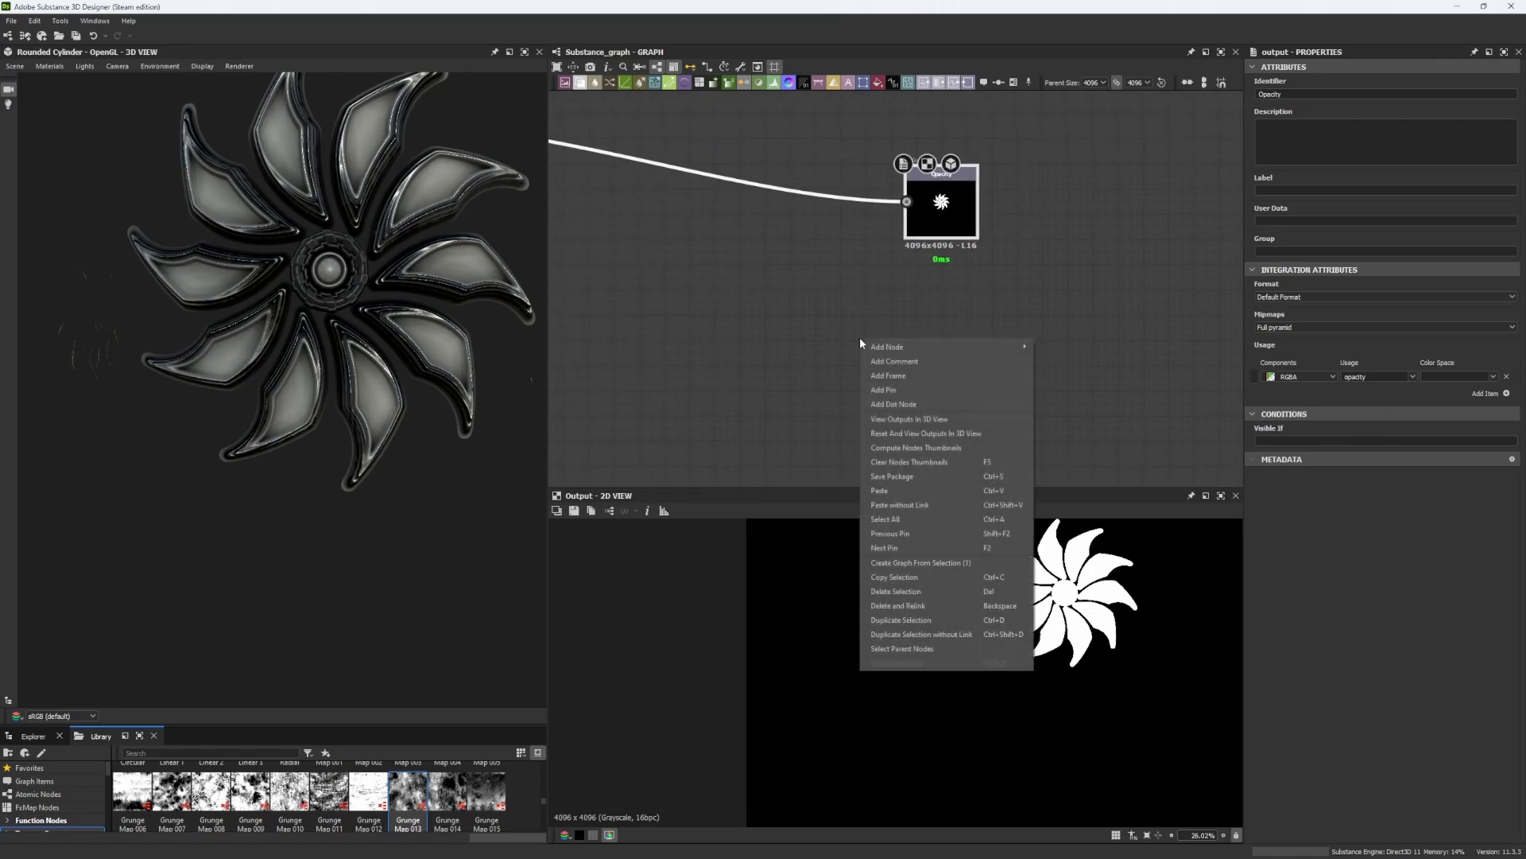
click(851, 318)
key(space)
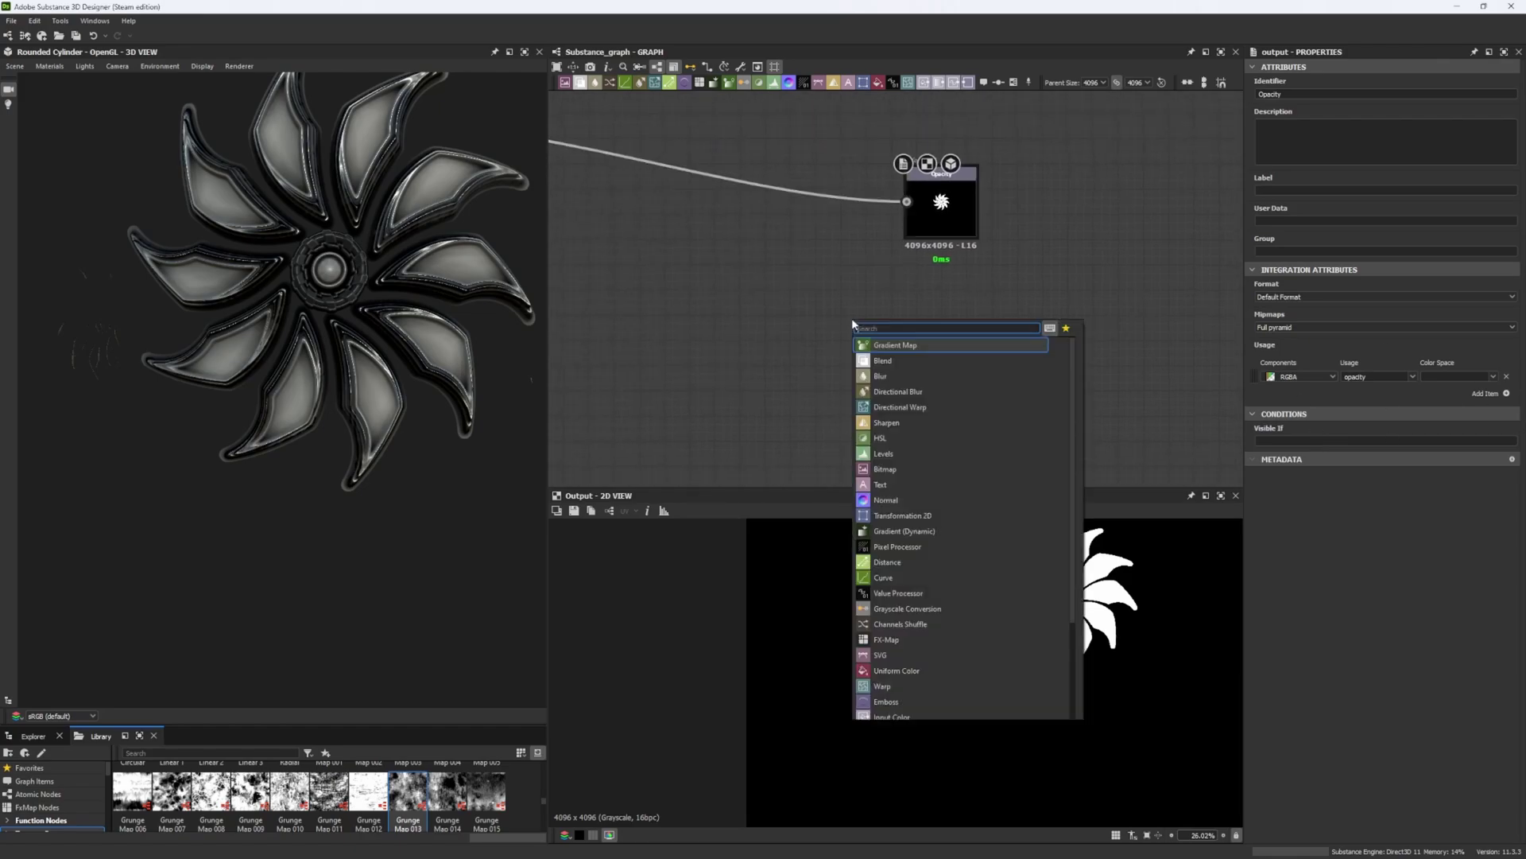
text(ourt)
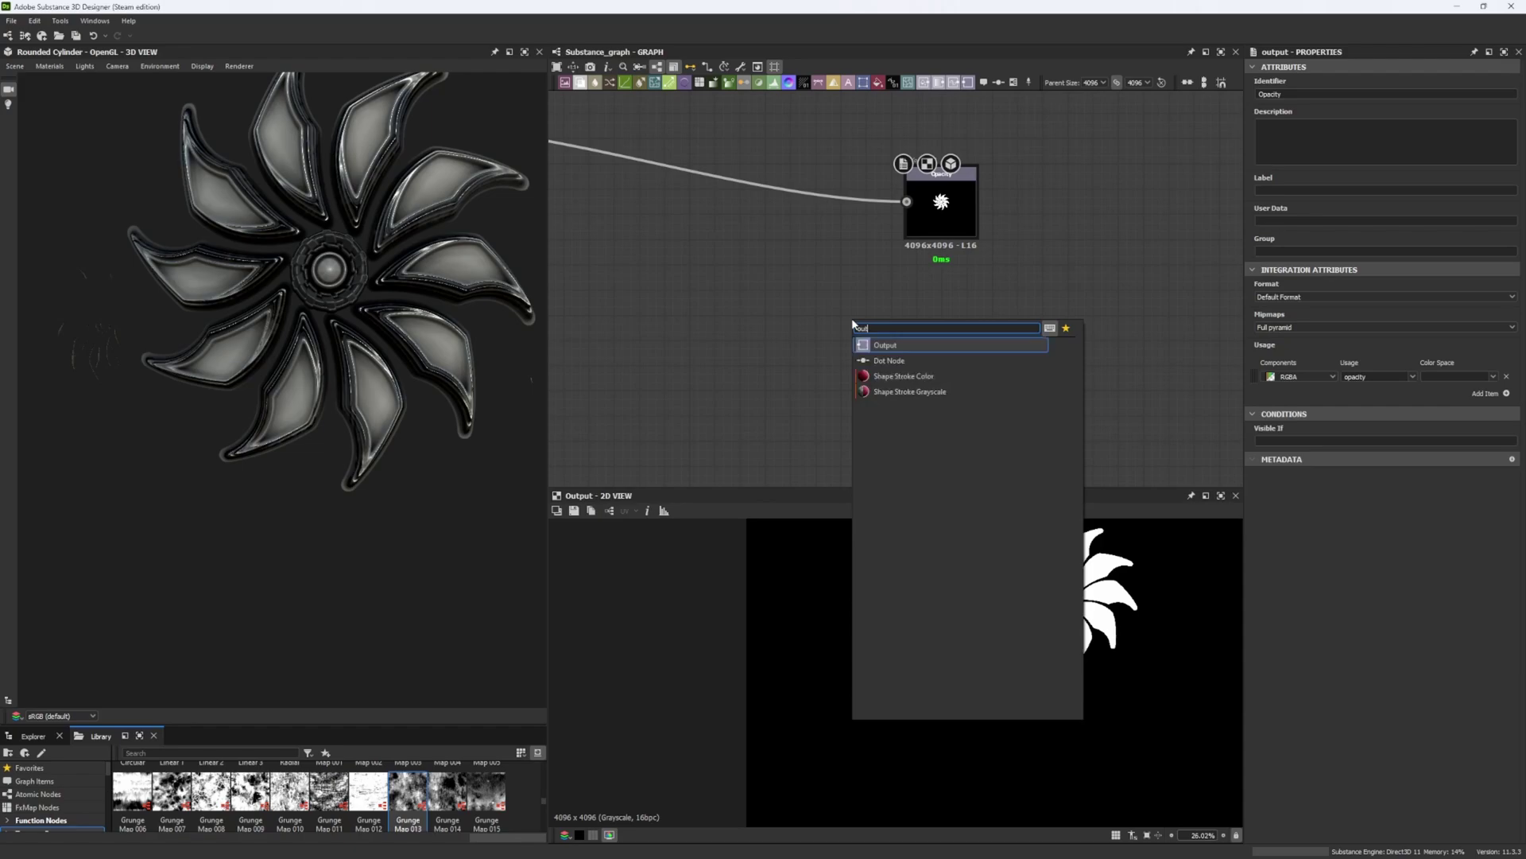
key(Return)
drag(858, 337, 933, 361)
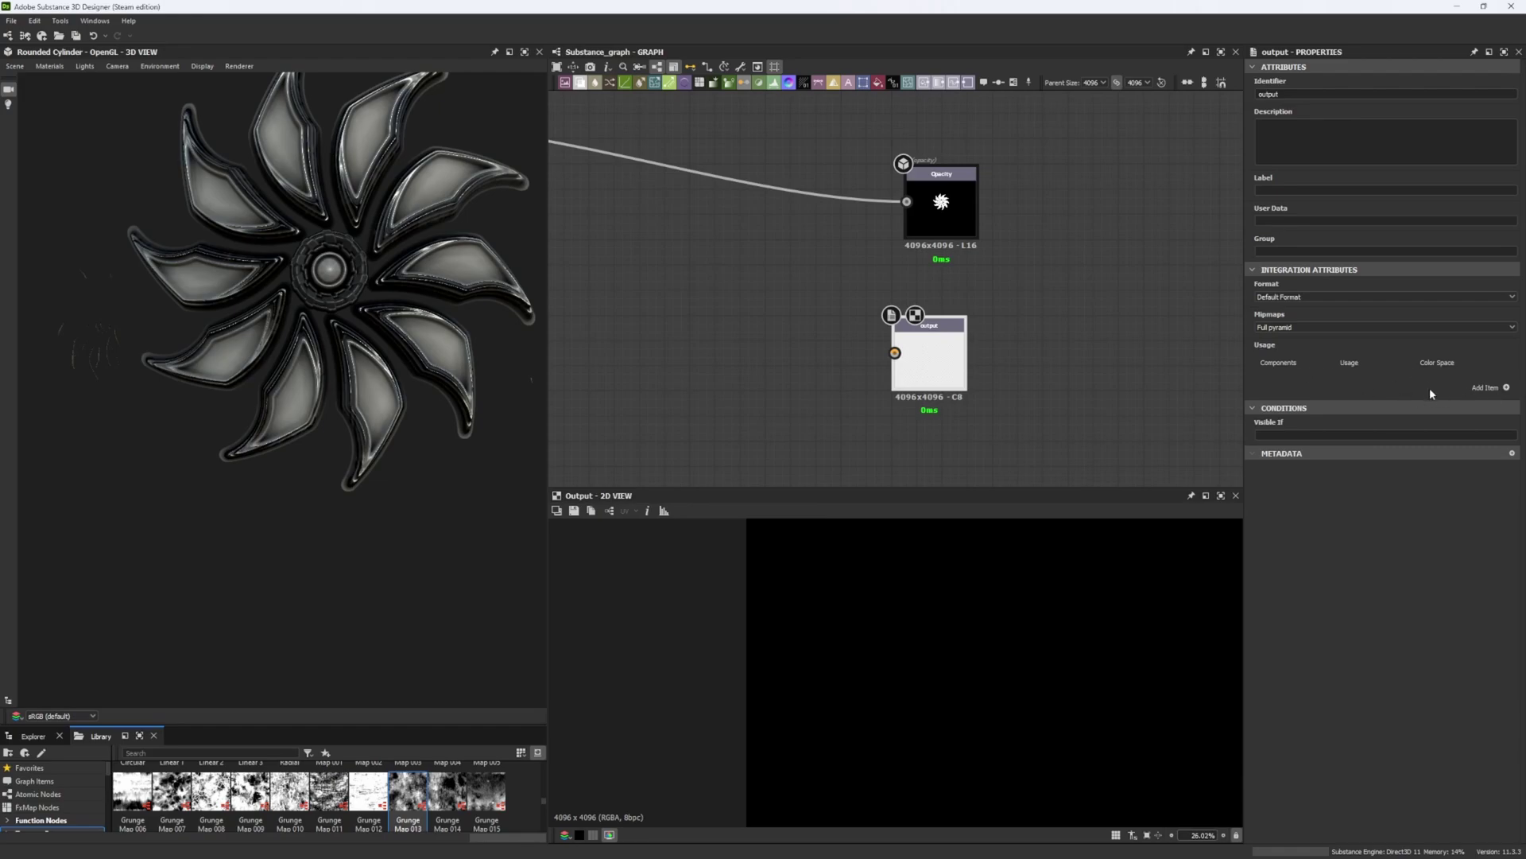
Add a usage item to the new output node and set its usage to opacity, matching the Opacity node.
click(941, 206)
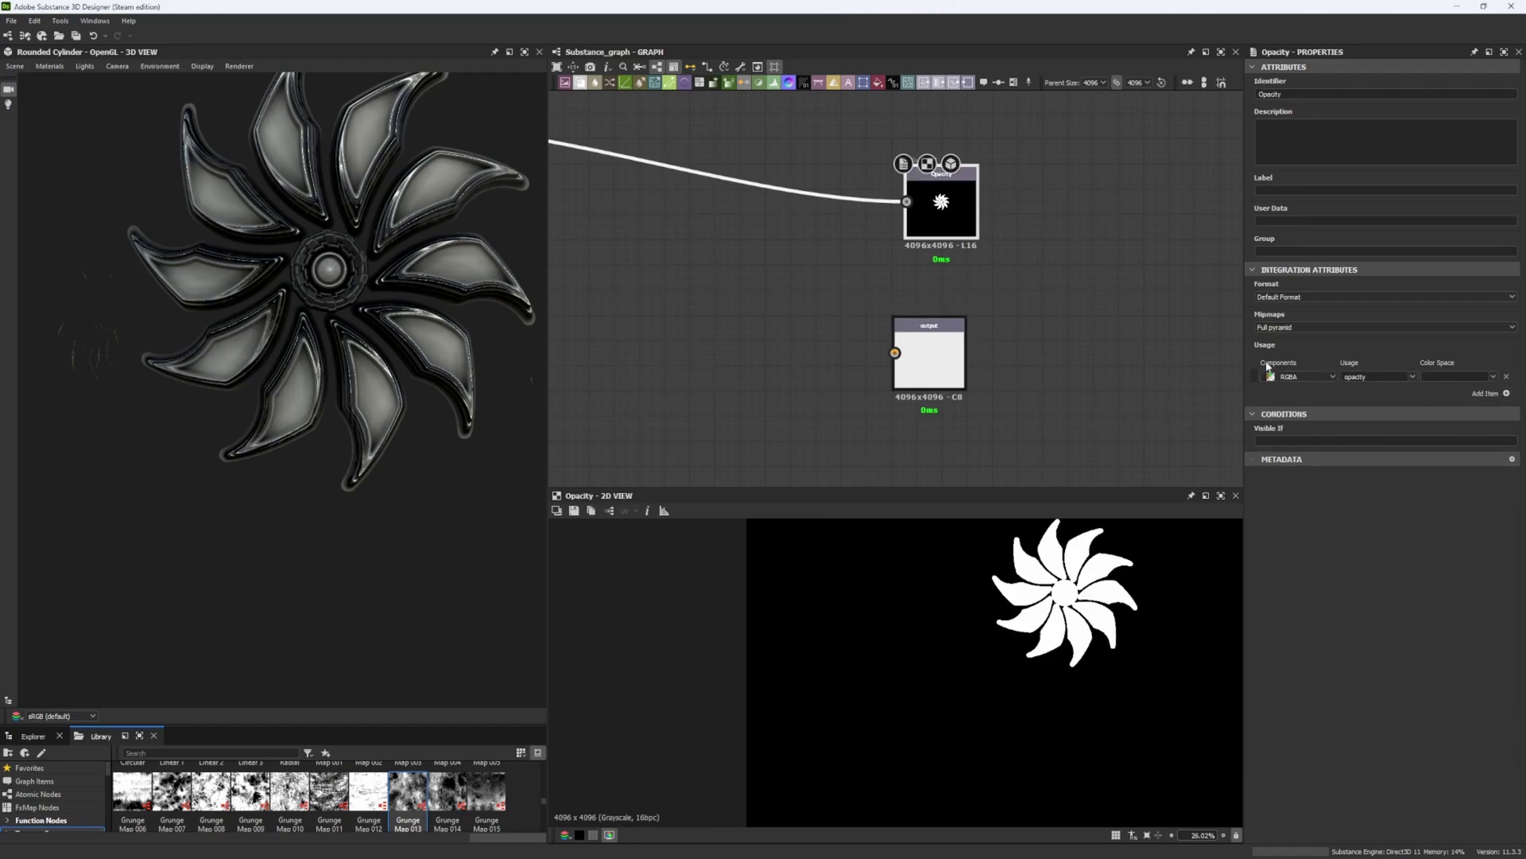
click(929, 350)
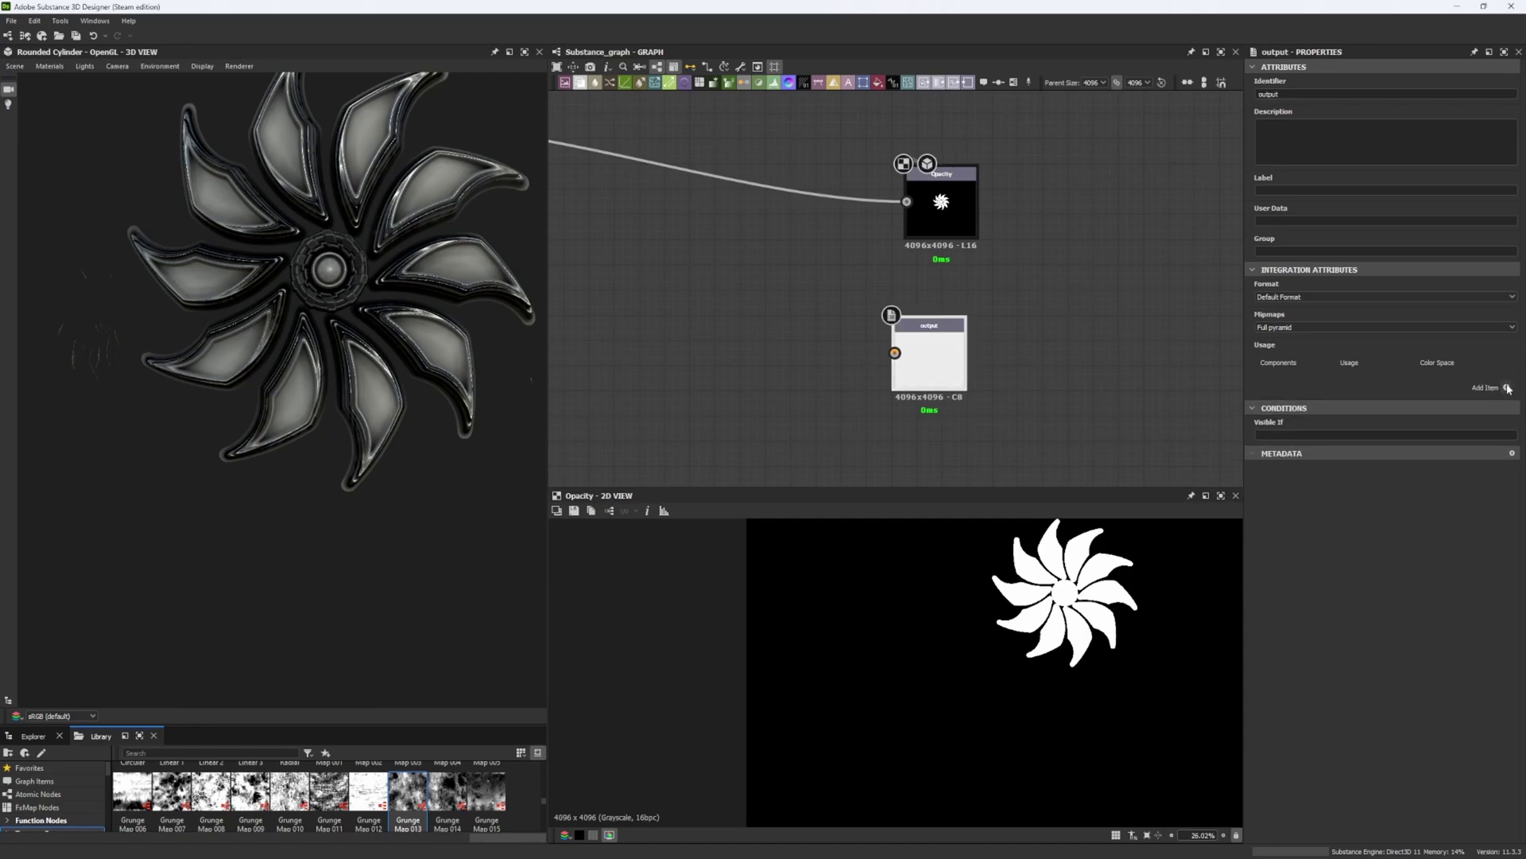
click(1507, 387)
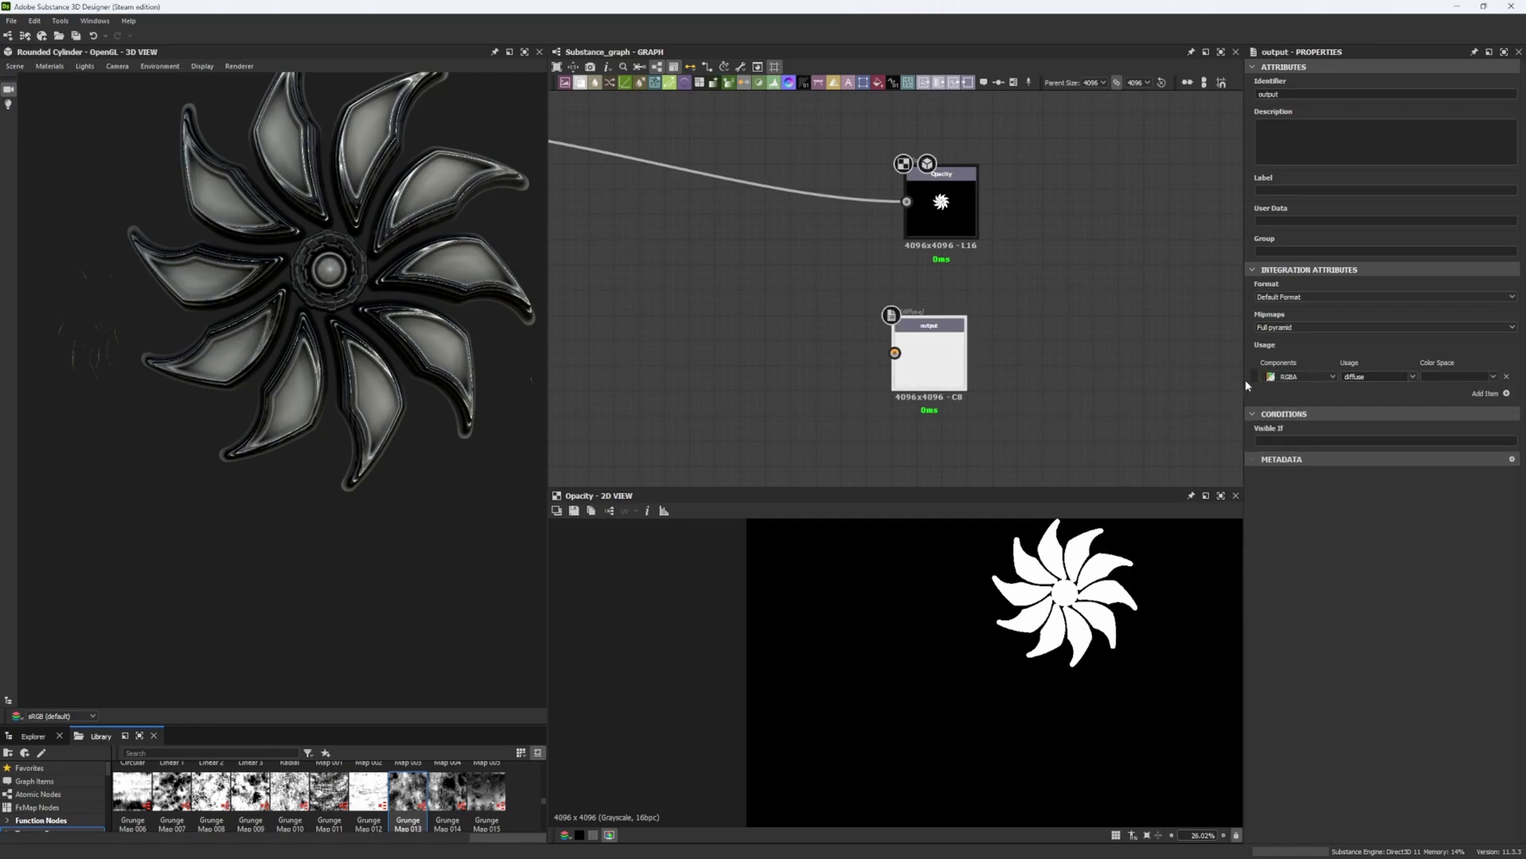
click(1415, 376)
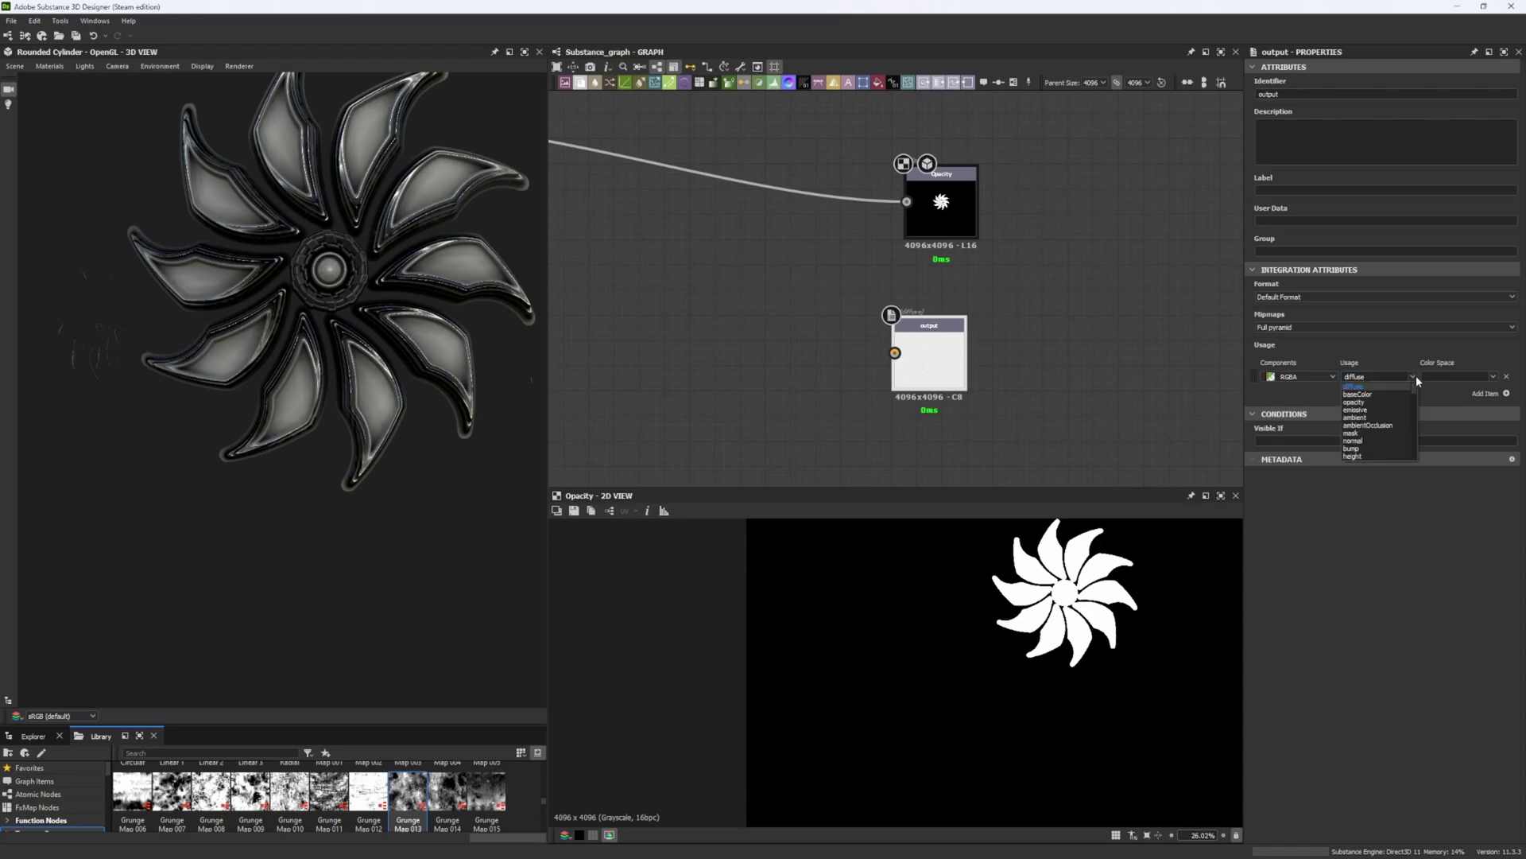
click(1373, 402)
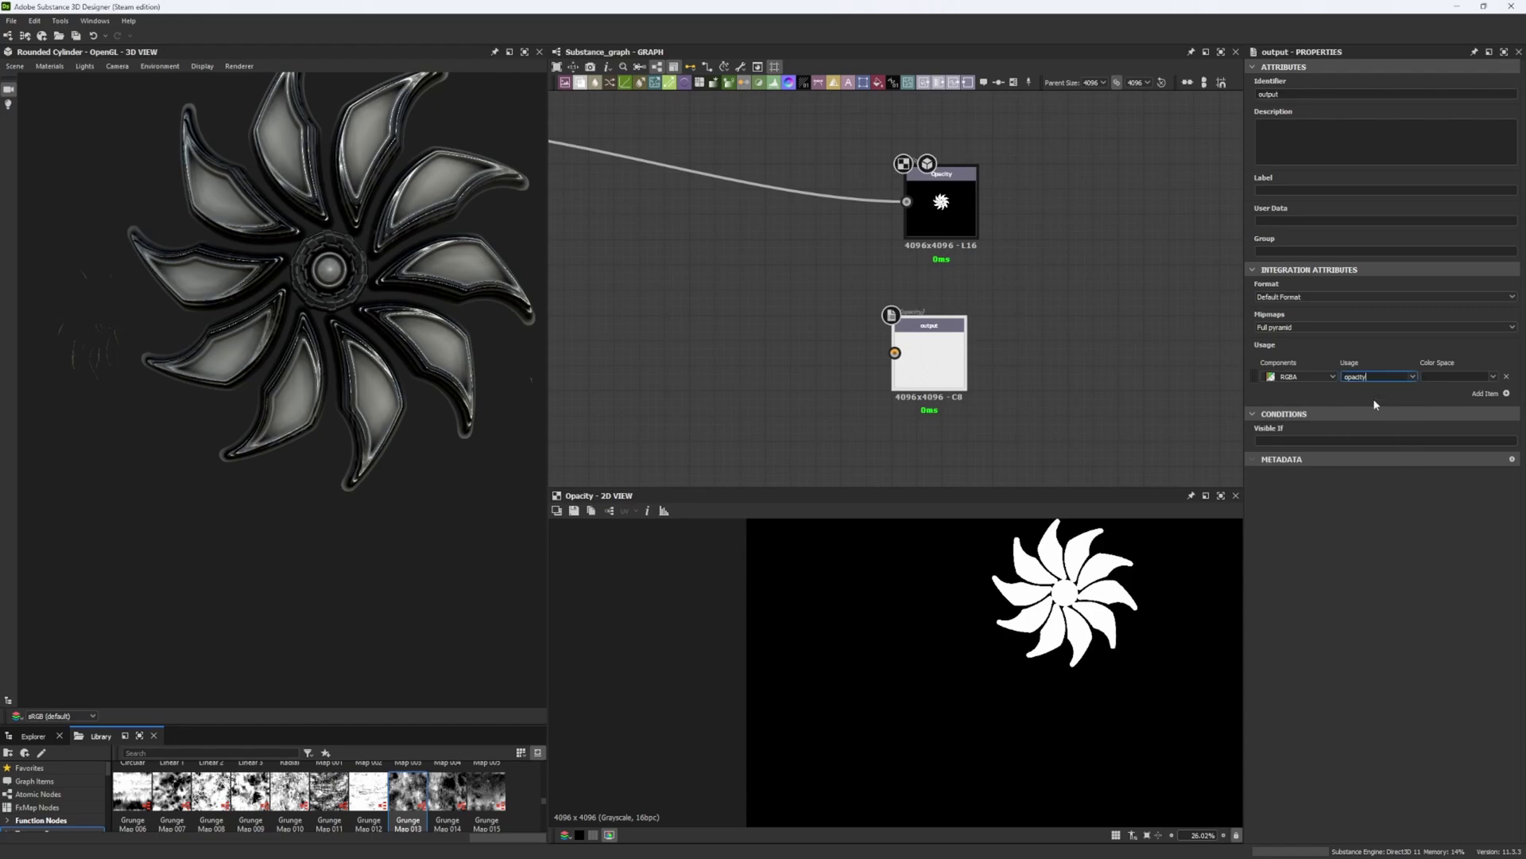
Delete the extra output node below the Opacity output.
drag(822, 310, 1009, 393)
key(Delete)
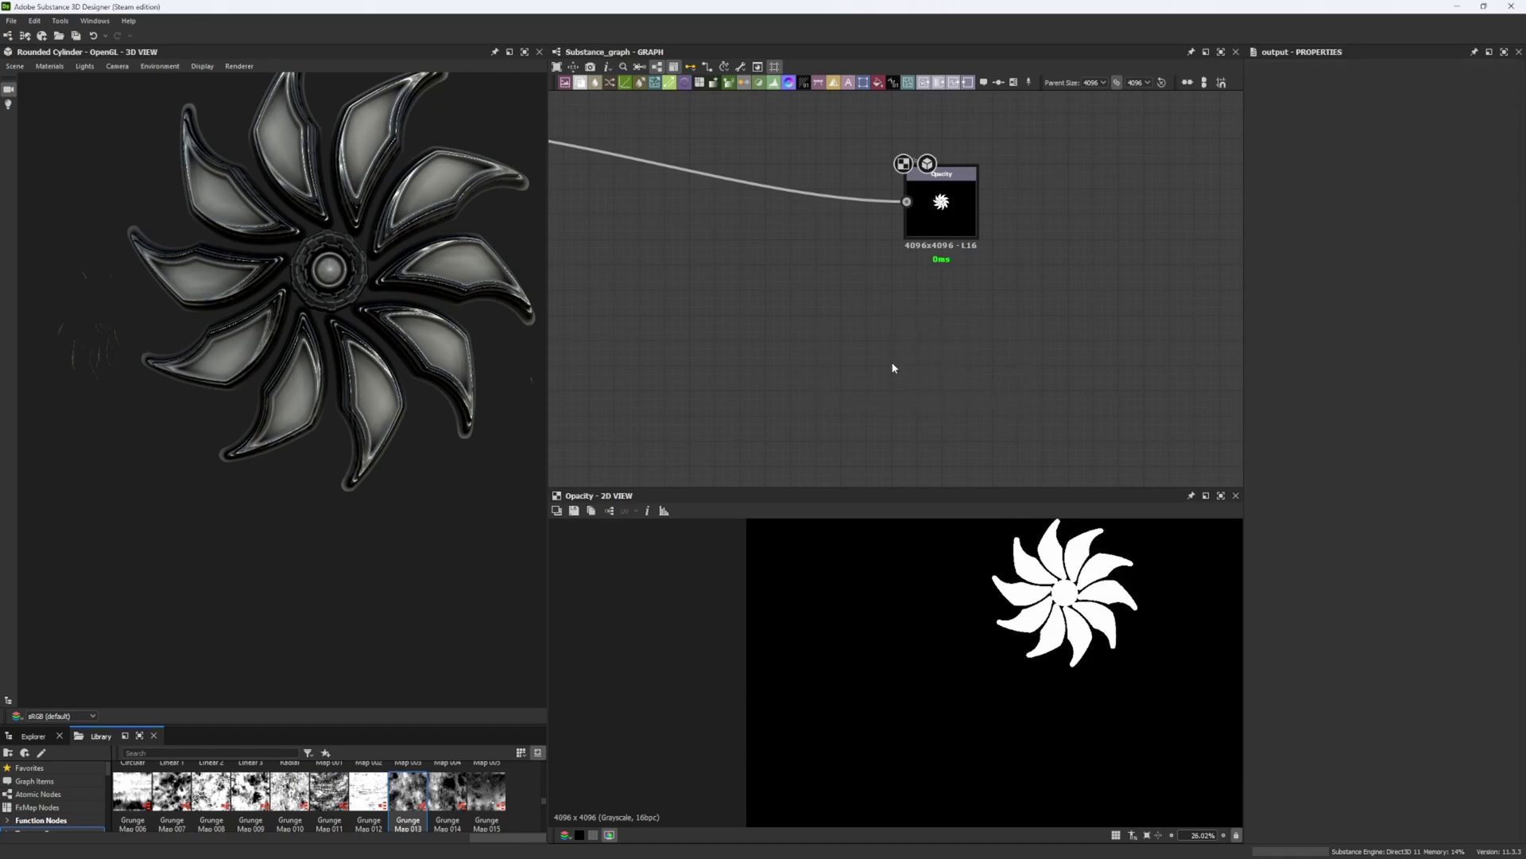
scroll(837, 283, down, 3)
scroll(798, 280, up, 3)
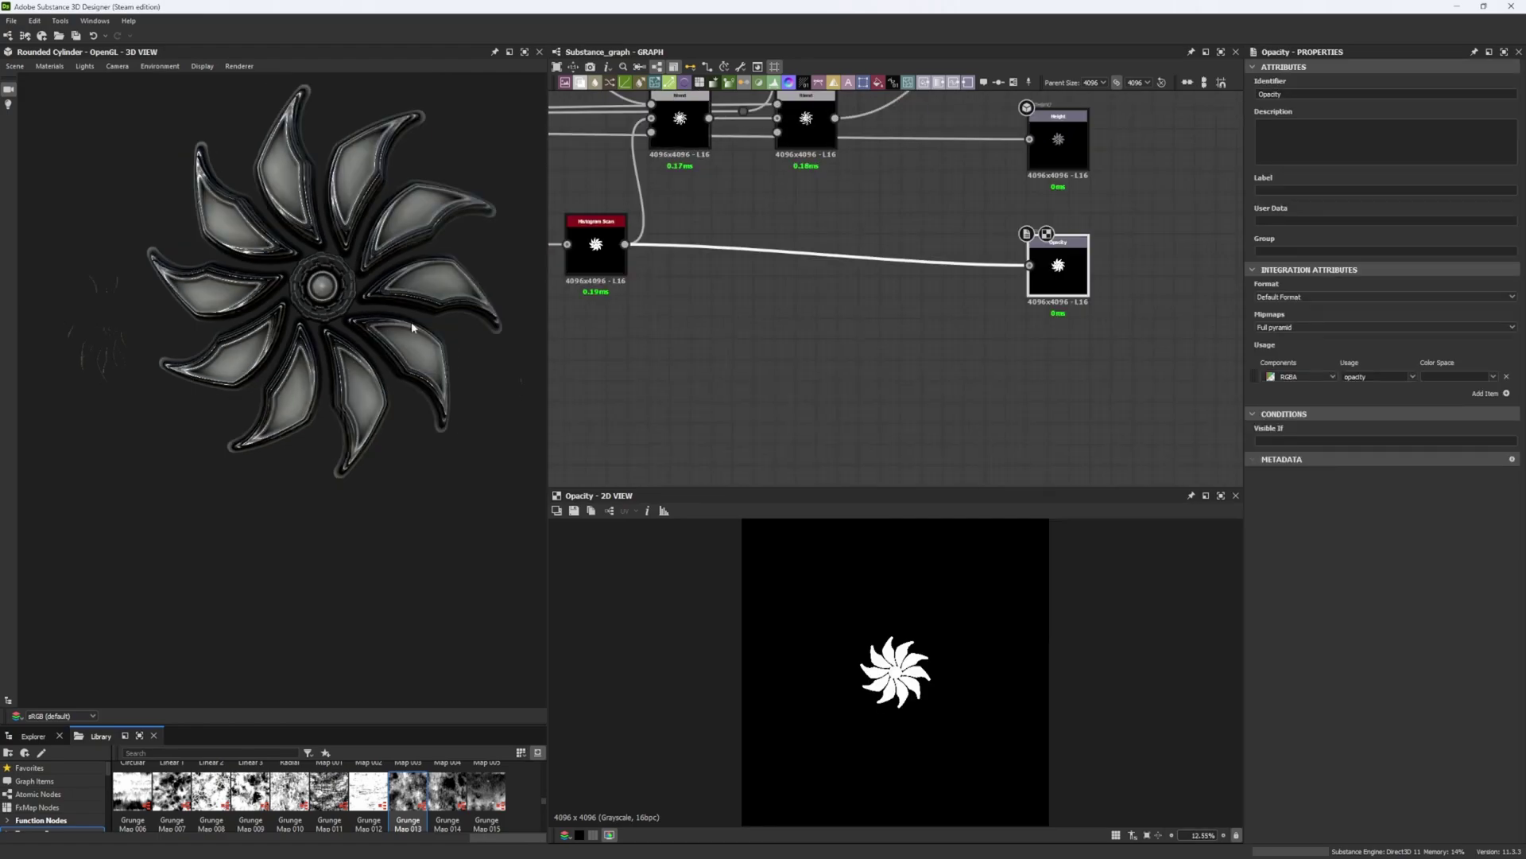
Show all of the graph's outputs in the 3D view.
scroll(423, 443, down, 3)
drag(347, 324, 317, 327)
click(881, 318)
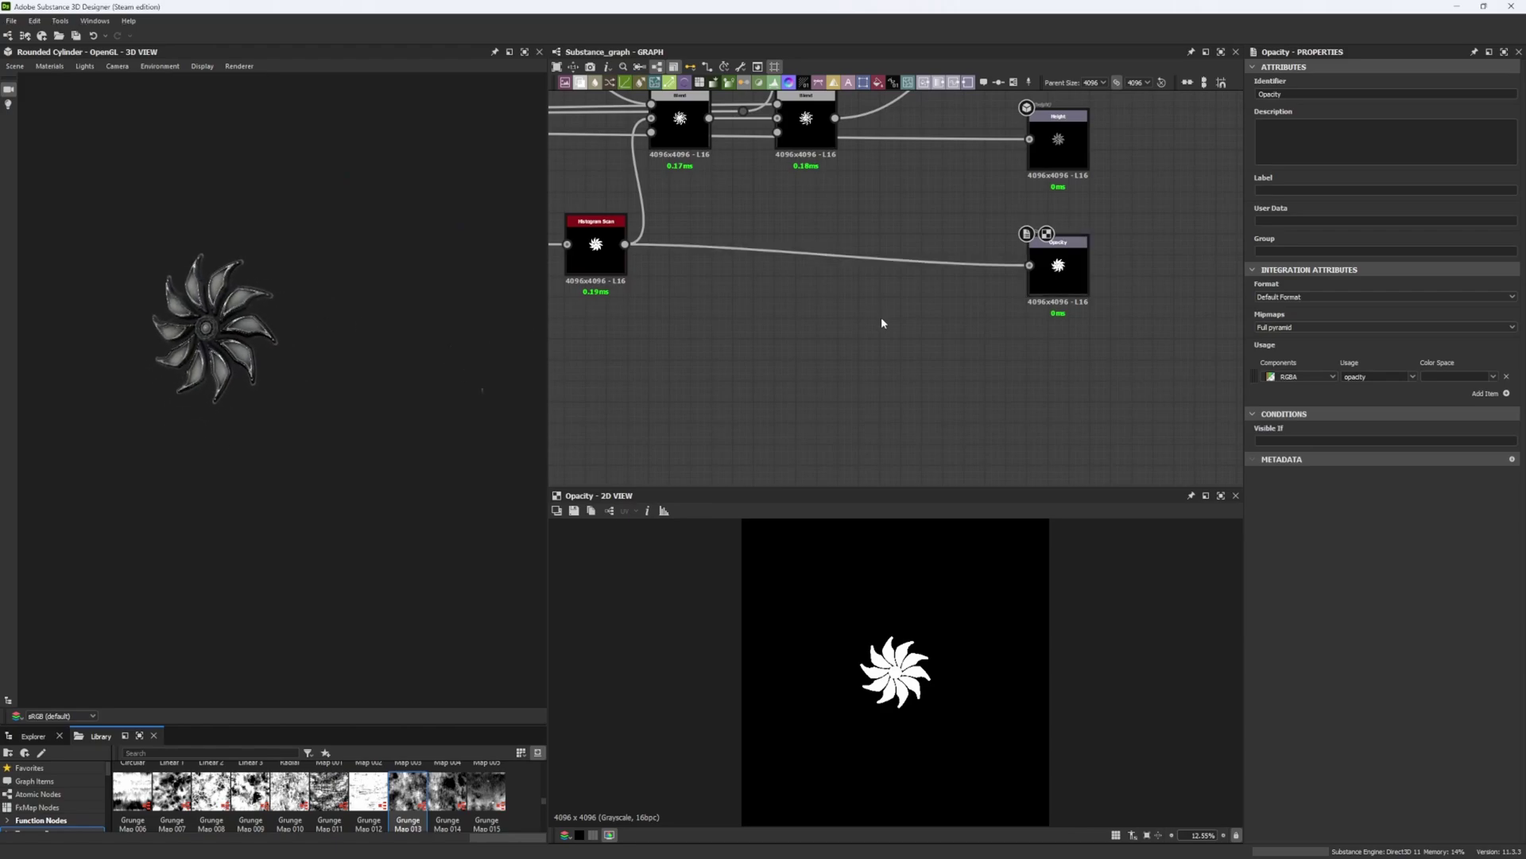
right_click(809, 328)
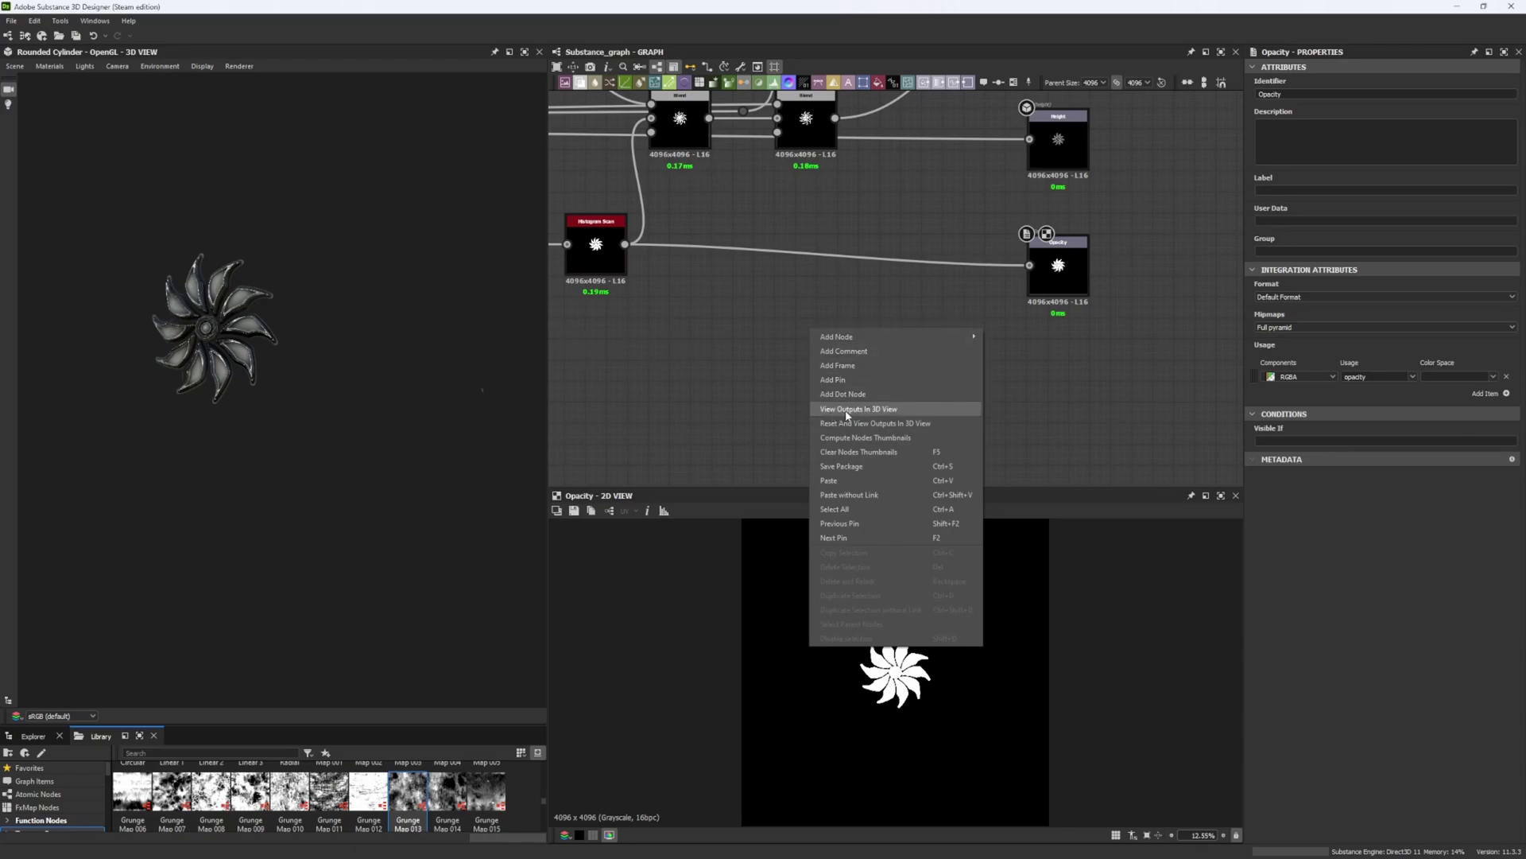
click(878, 409)
Review the node graph from the output nodes back to the initial shape nodes of the petal.
scroll(880, 398, down, 5)
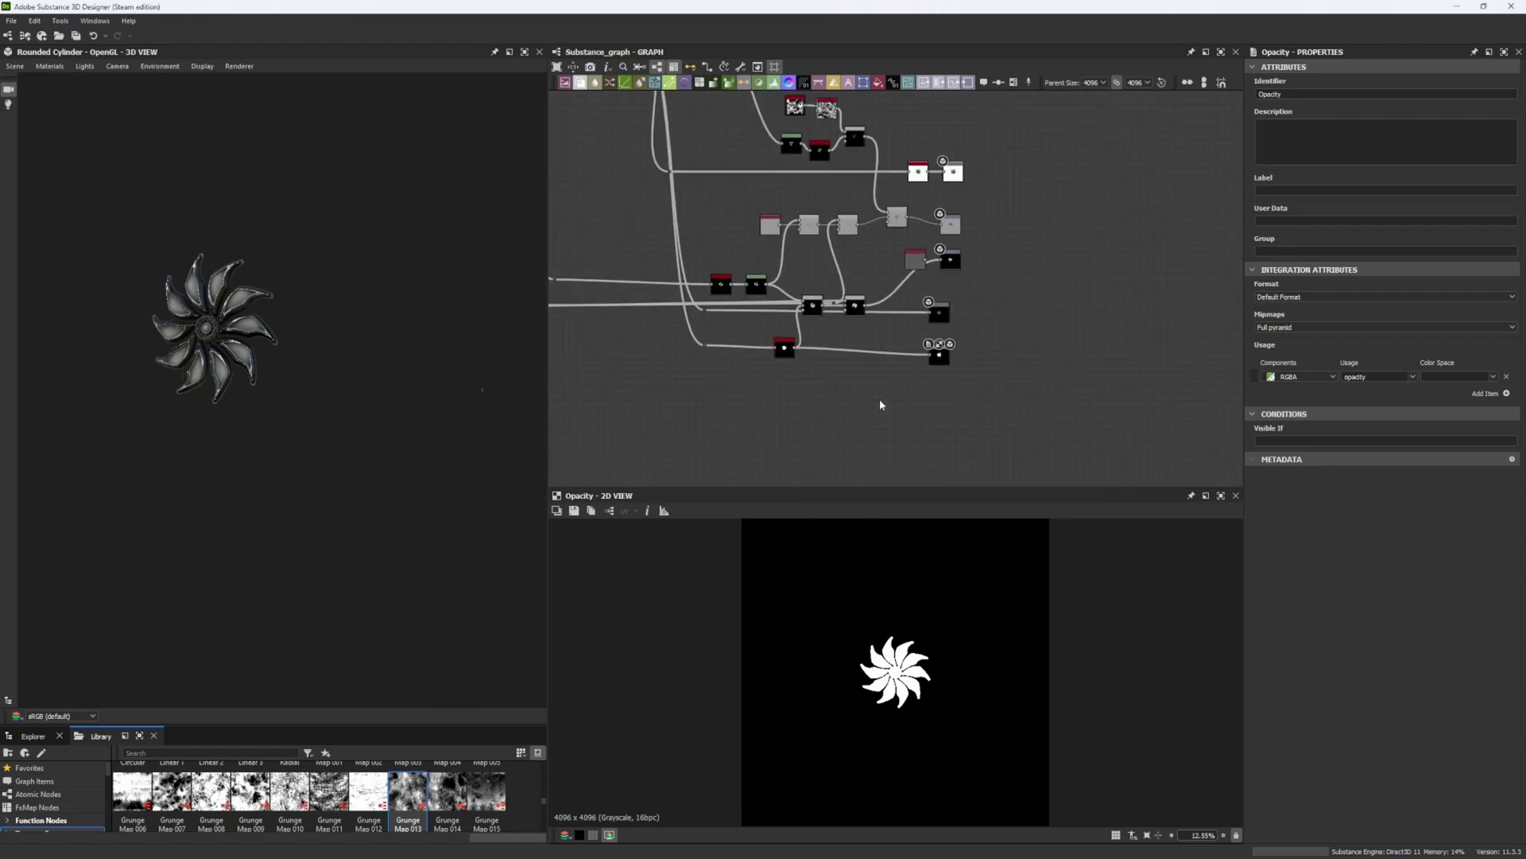
middle_drag(752, 241, 890, 342)
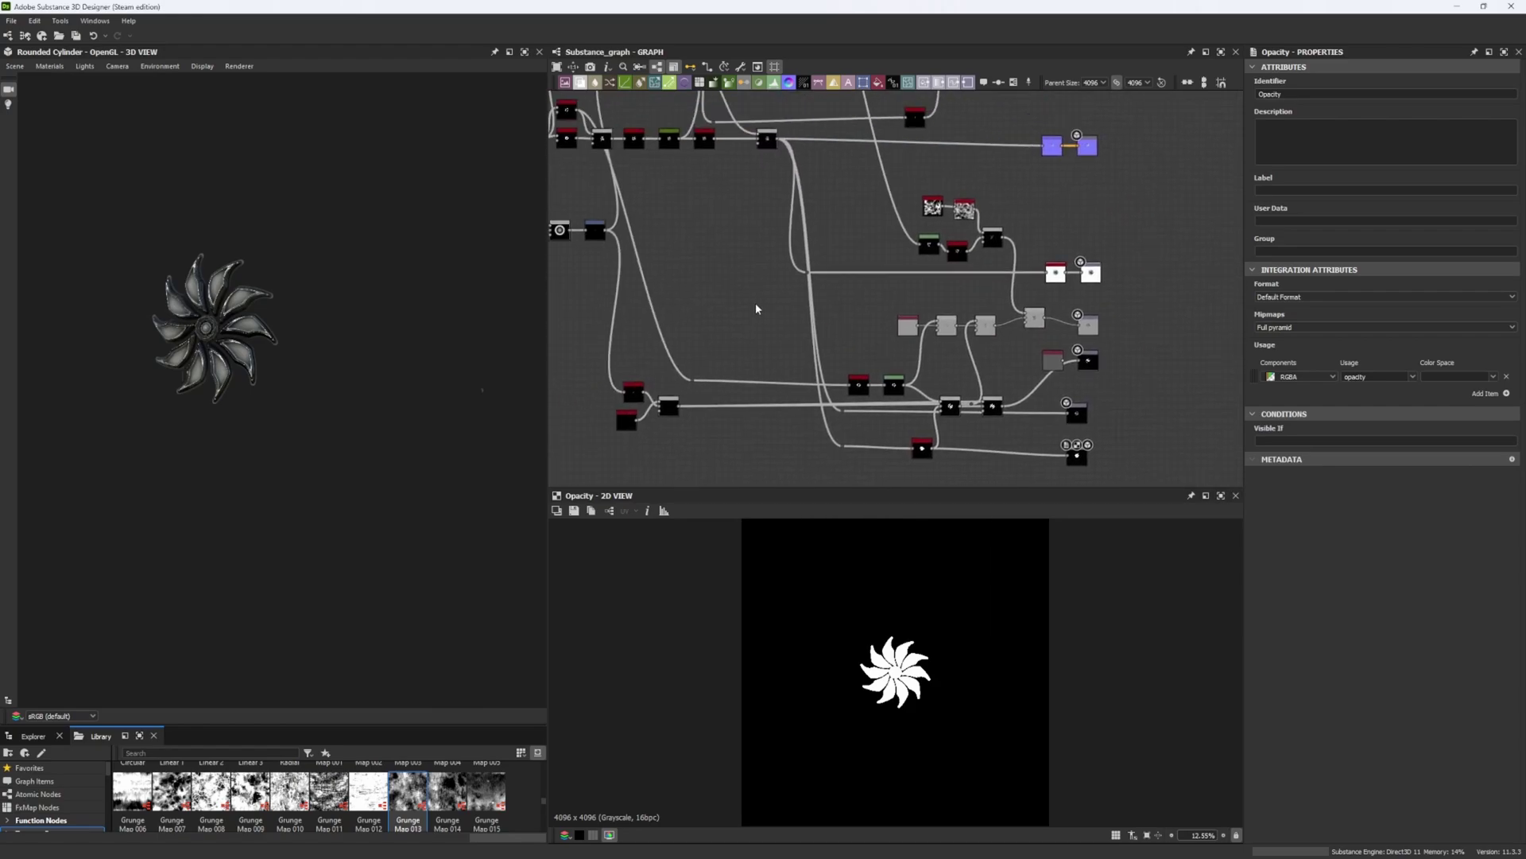
middle_drag(754, 302, 837, 349)
scroll(834, 348, down, 4)
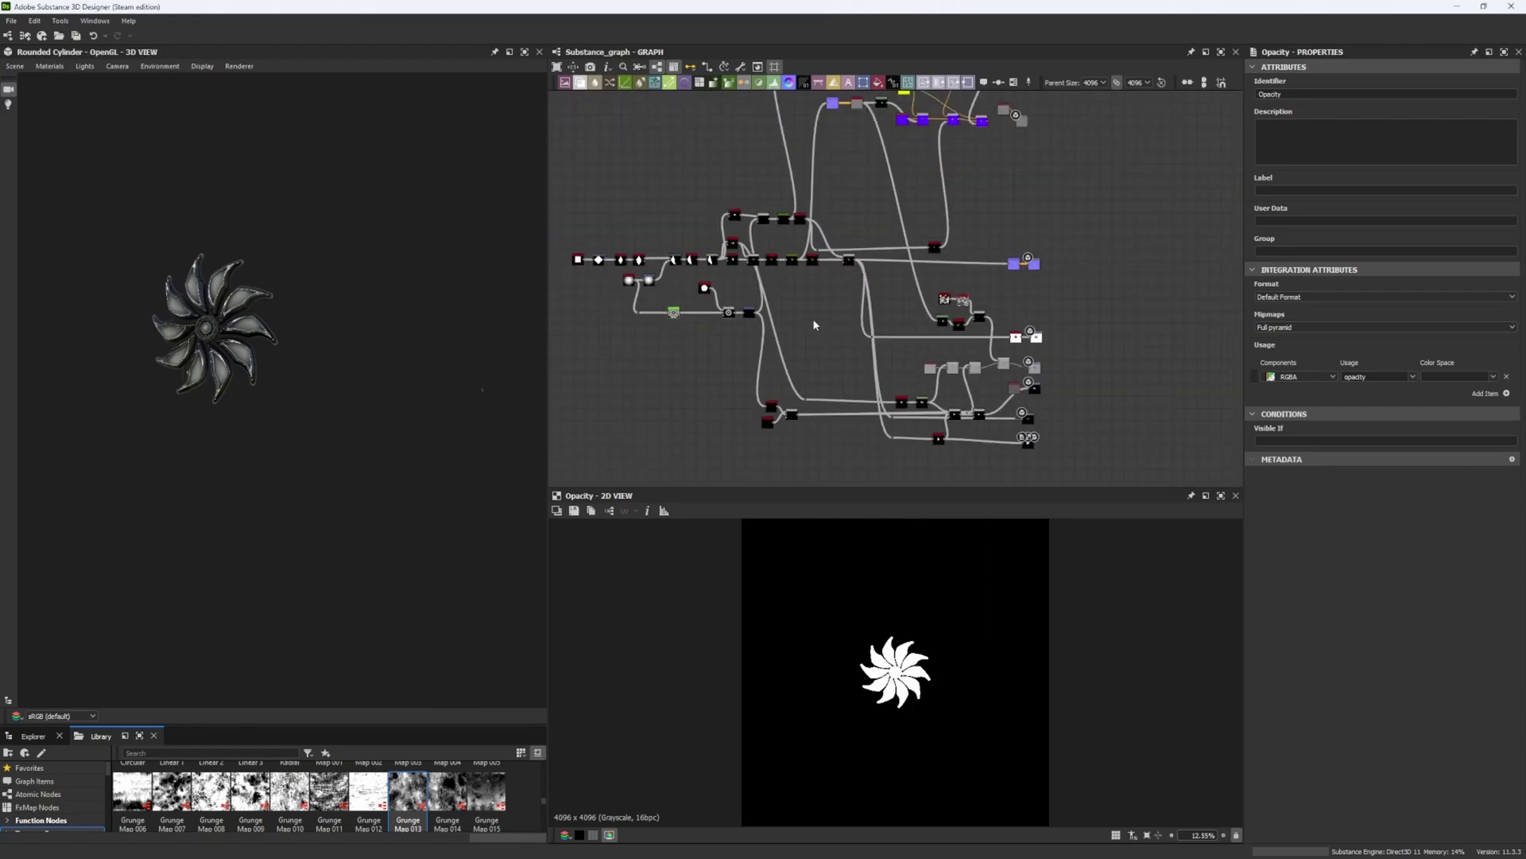
scroll(814, 326, down, 3)
scroll(843, 340, up, 4)
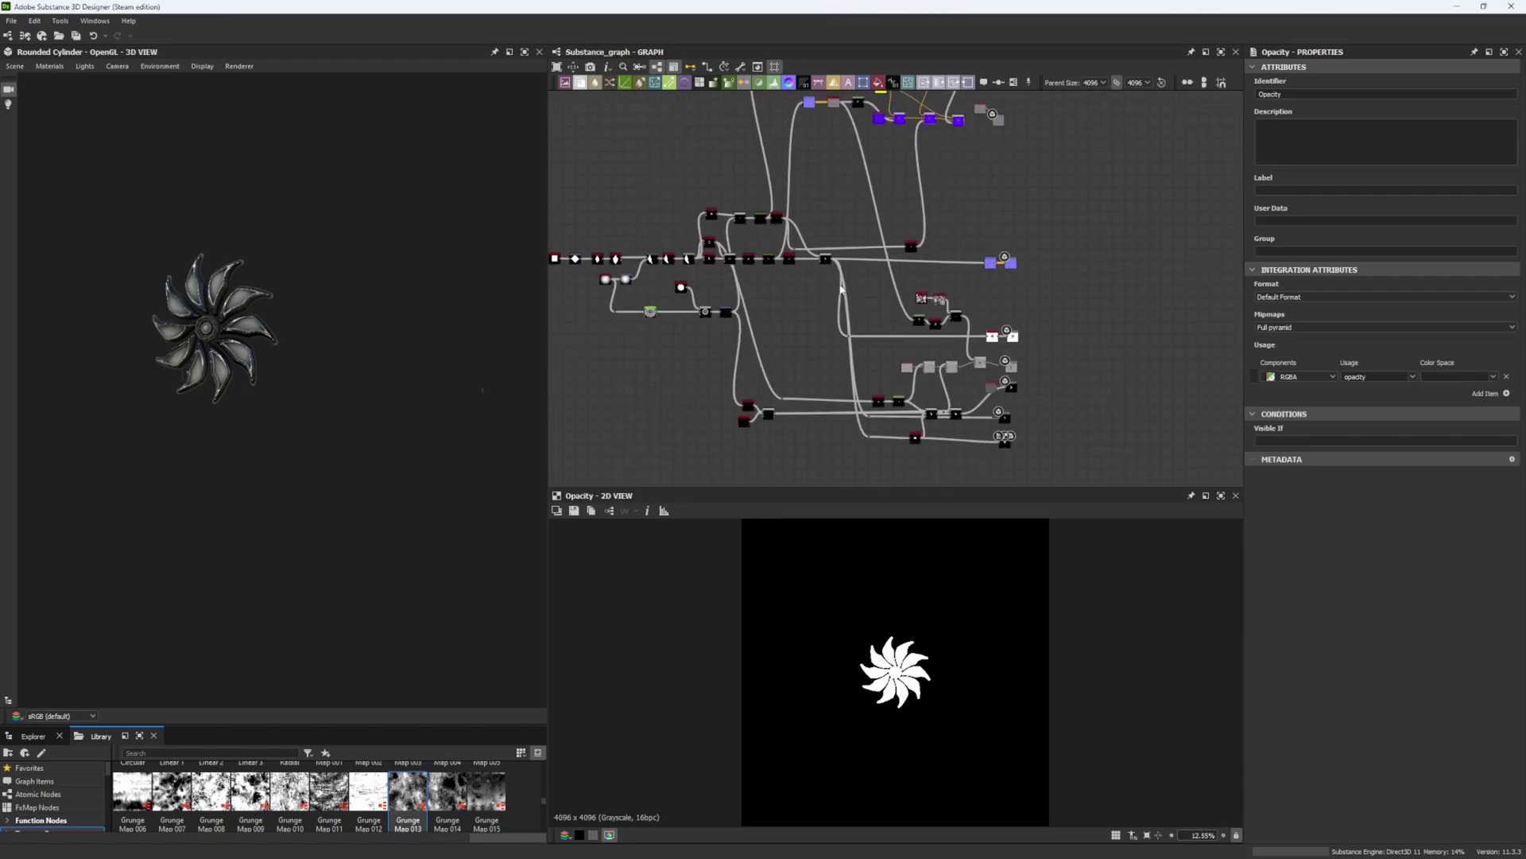
scroll(926, 340, up, 4)
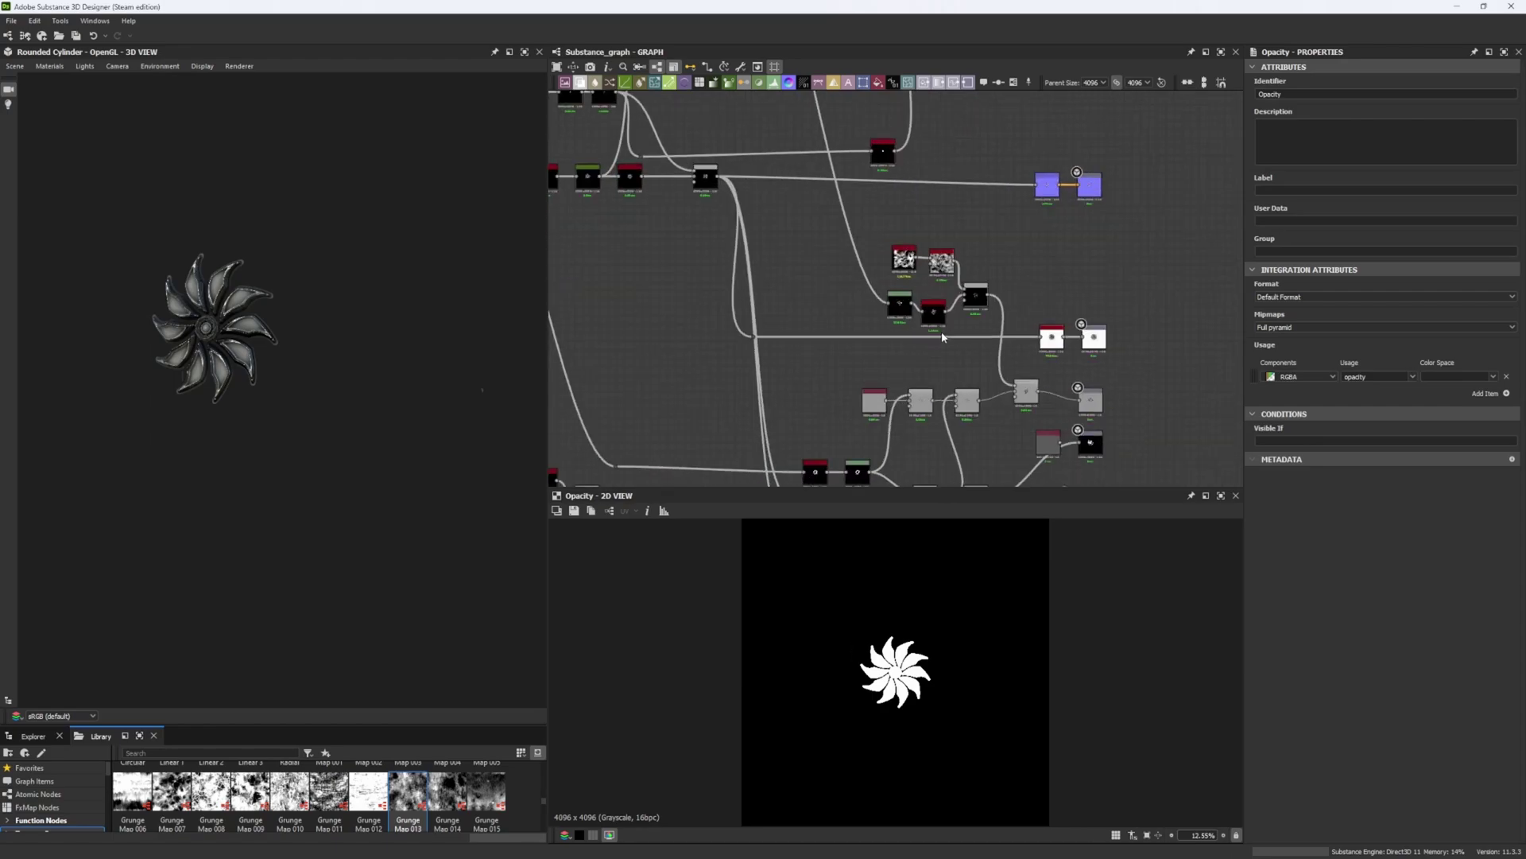
middle_drag(945, 338, 978, 297)
middle_drag(741, 307, 1138, 450)
scroll(880, 343, up, 1)
middle_drag(870, 353, 932, 354)
scroll(934, 358, up, 2)
middle_drag(855, 320, 884, 327)
middle_drag(718, 265, 804, 280)
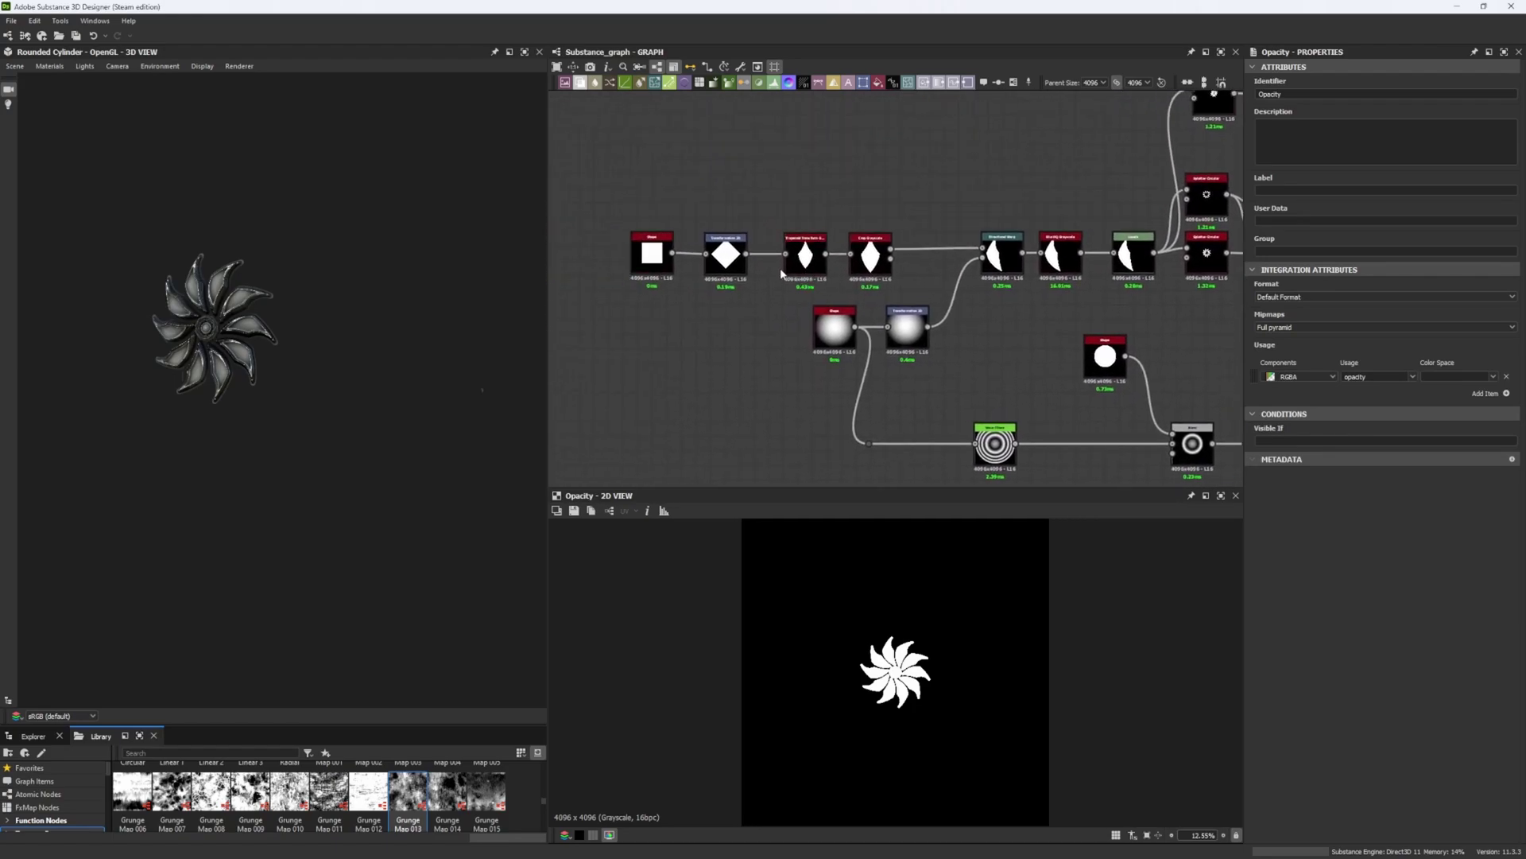
scroll(805, 283, up, 2)
double_click(807, 258)
Preview the upper branch's Curvature Sobel node in the 2D view, examine its map, and review the surrounding graph.
scroll(856, 278, down, 3)
scroll(856, 278, down, 4)
middle_drag(901, 232, 751, 306)
middle_drag(988, 196, 743, 313)
scroll(851, 253, up, 5)
double_click(850, 226)
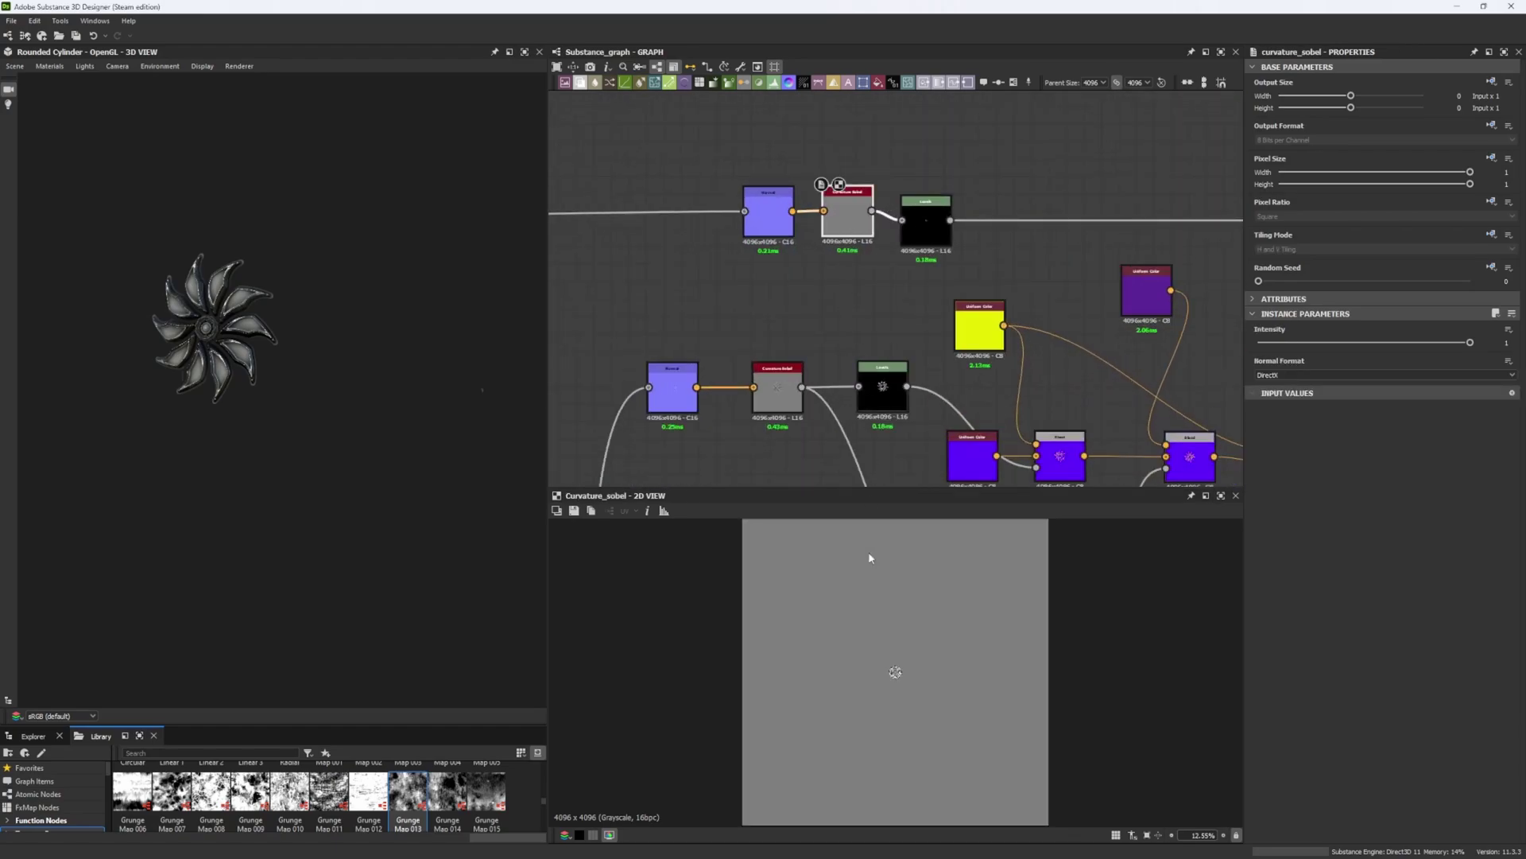
scroll(921, 674, up, 8)
key(f)
scroll(759, 398, down, 4)
middle_drag(760, 401, 821, 351)
scroll(813, 373, down, 3)
middle_drag(801, 418, 851, 222)
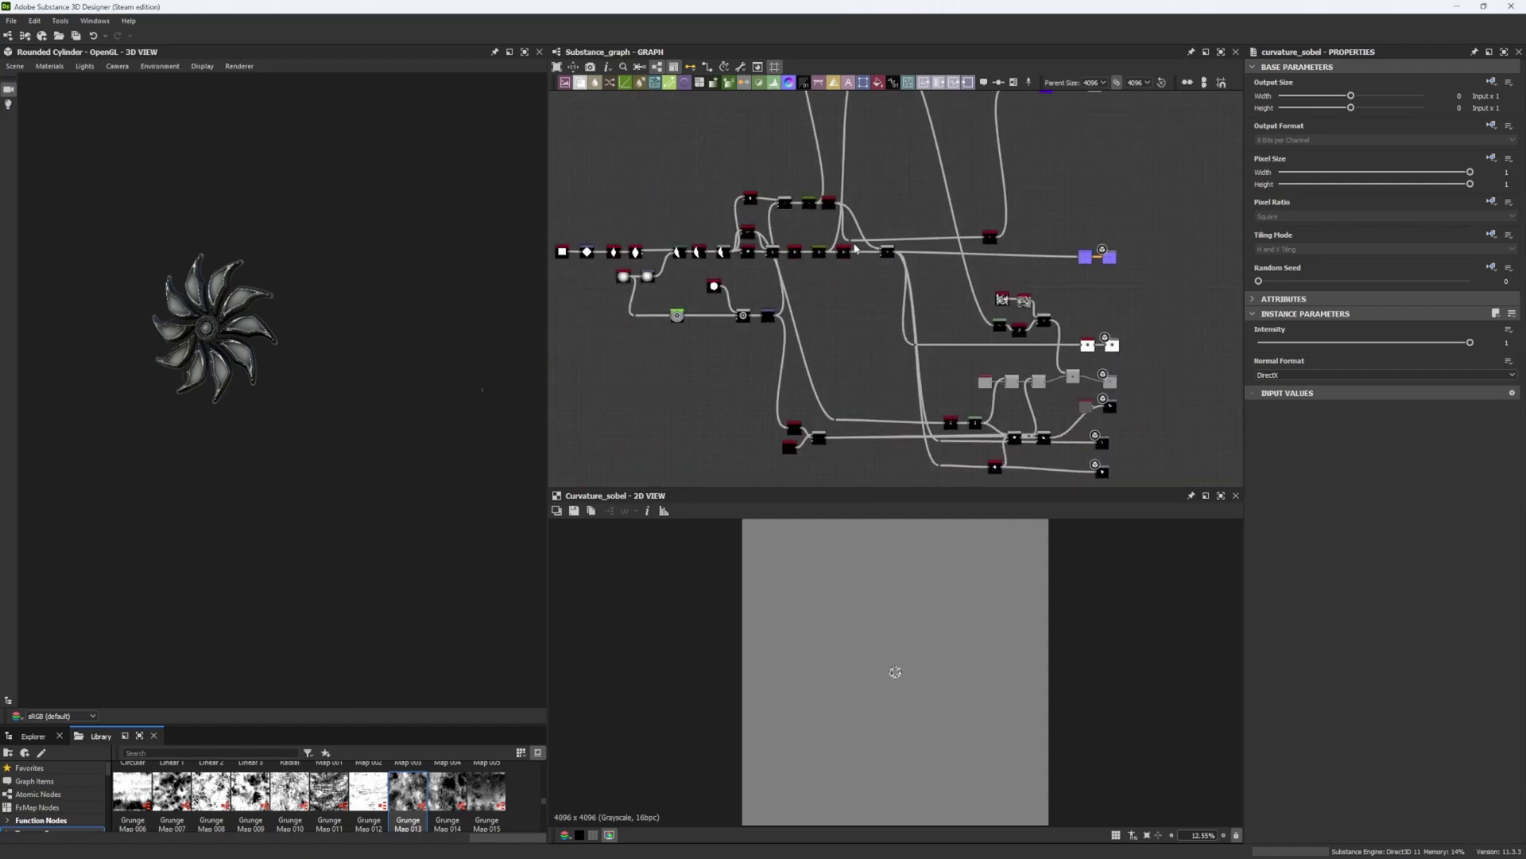